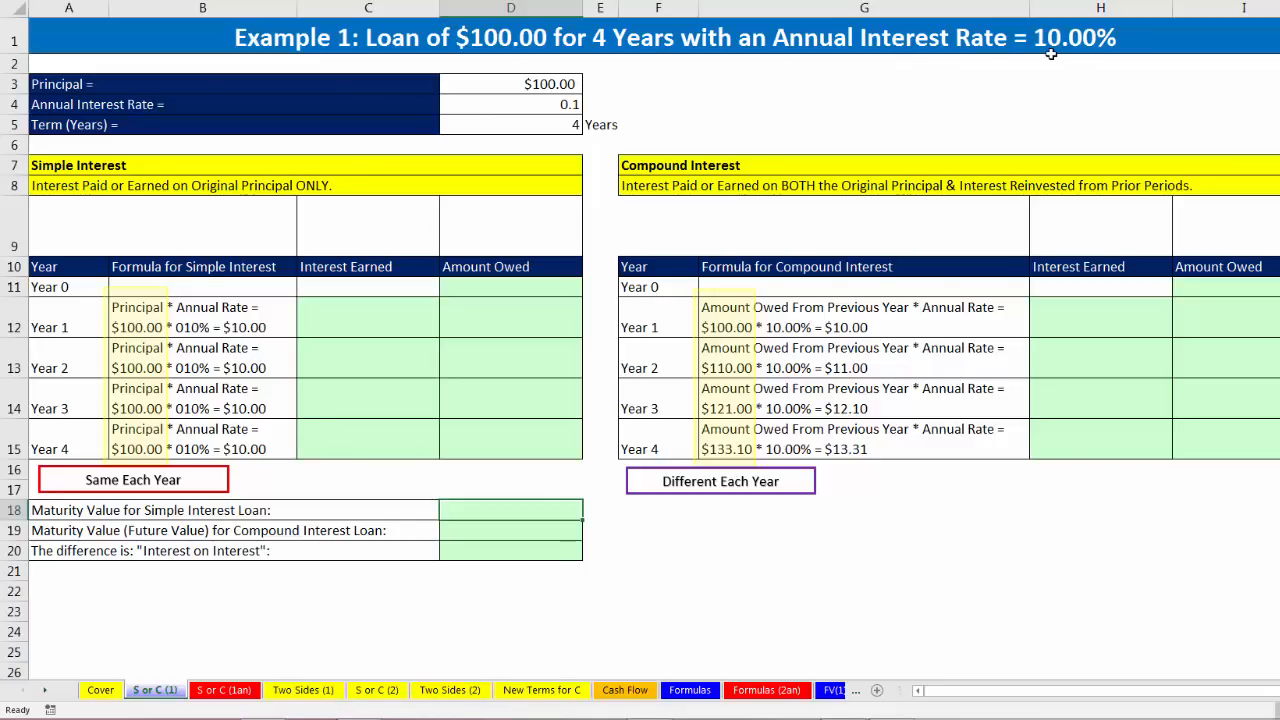
{"action": "left_click", "coordinate": [500, 85]}
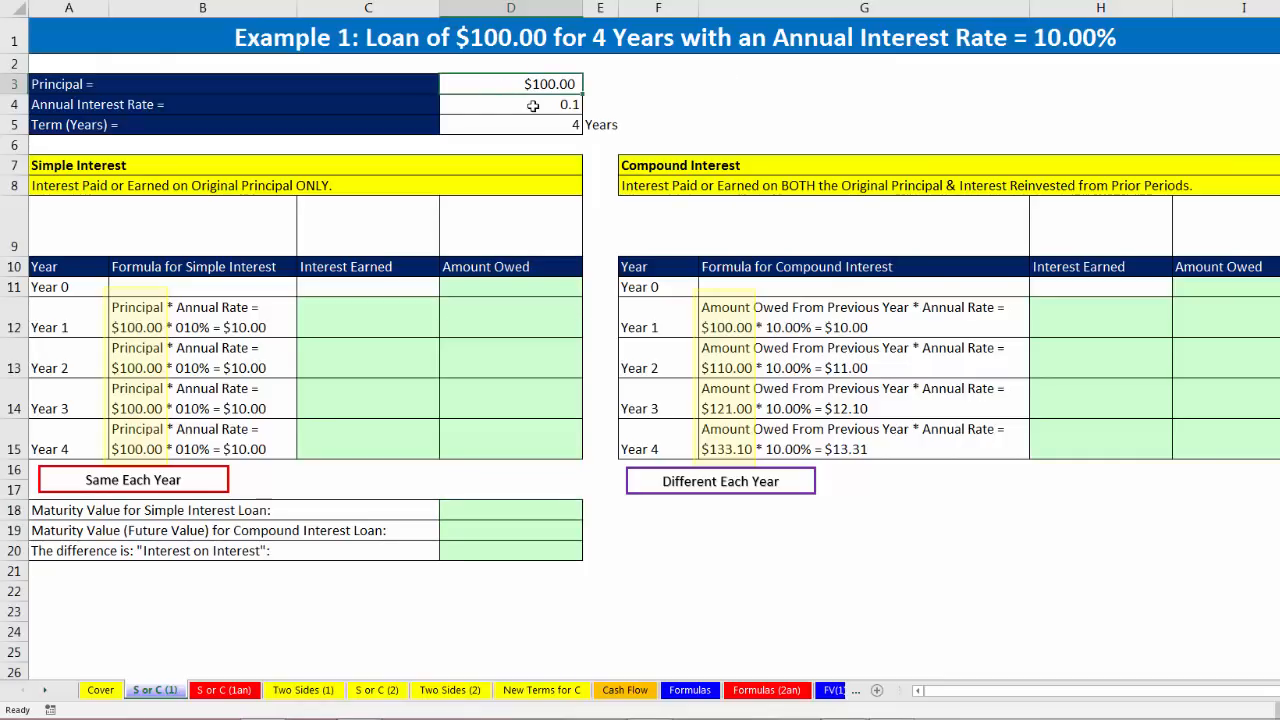
{"action": "left_click", "coordinate": [522, 103]}
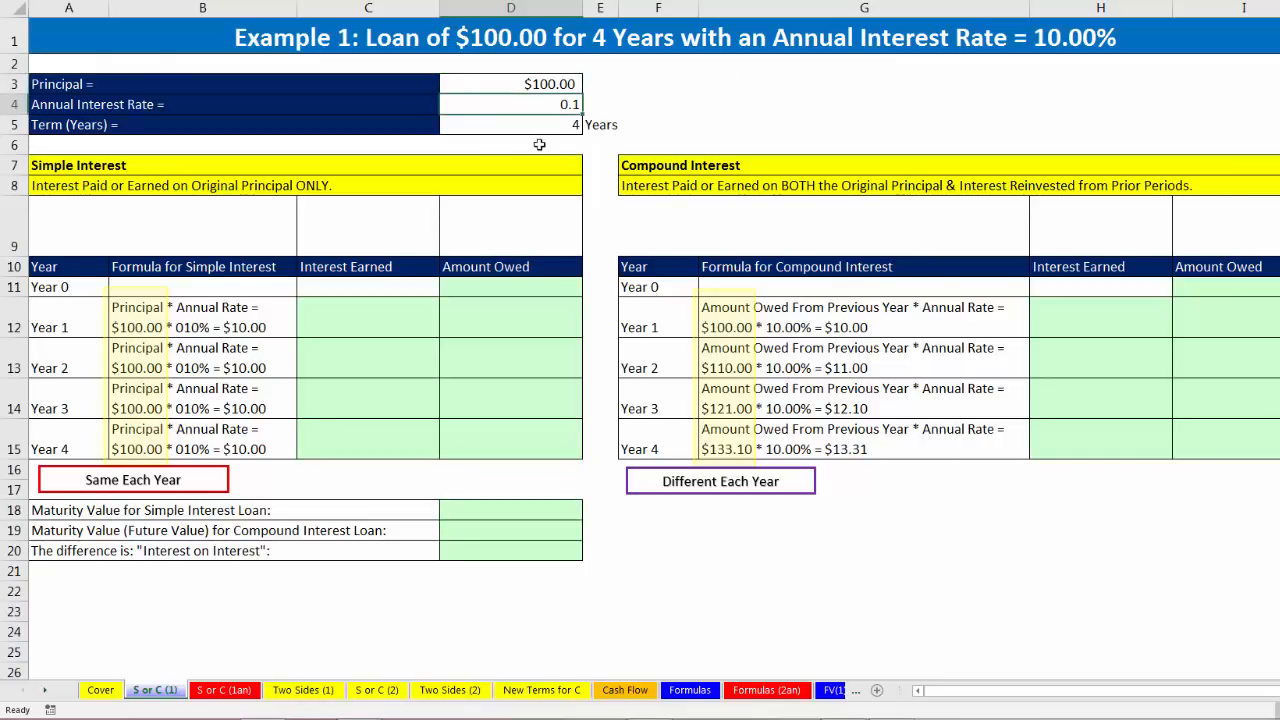
{"action": "left_click", "coordinate": [529, 127]}
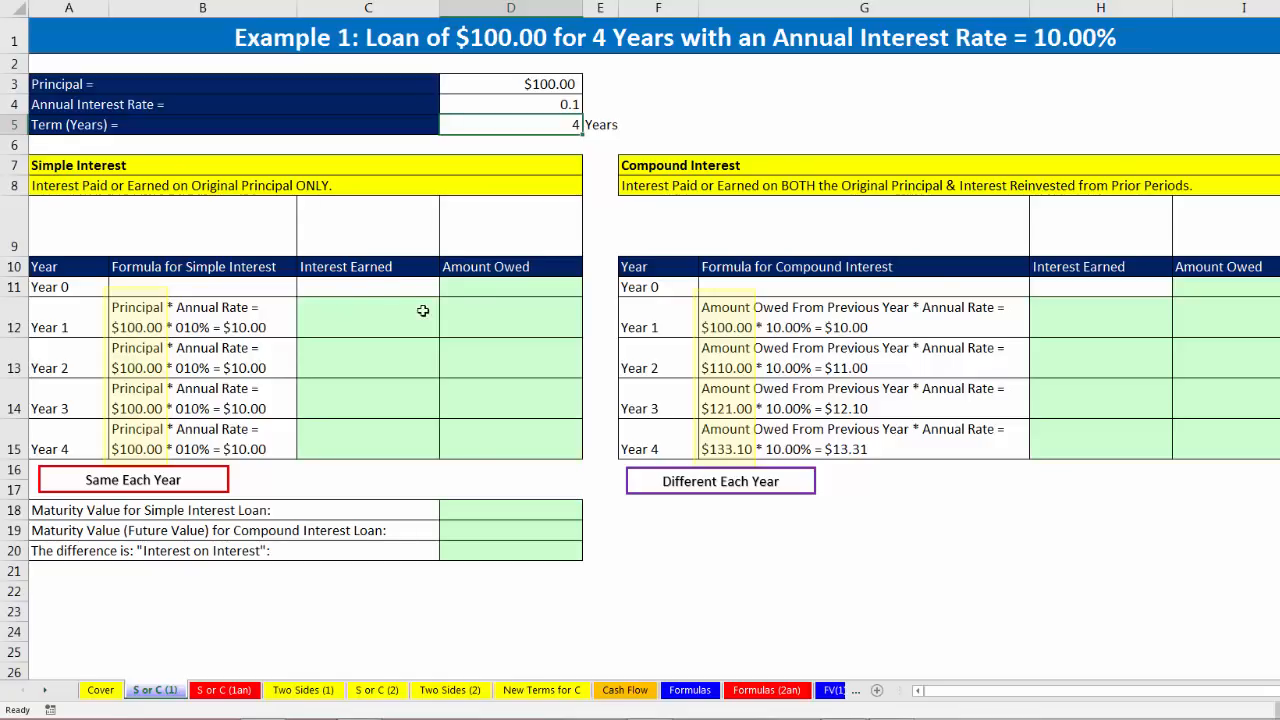
Step: Link the simple interest table's Year 0 Amount Owed in D11 to the principal with =D3
{"action": "left_click", "coordinate": [483, 287]}
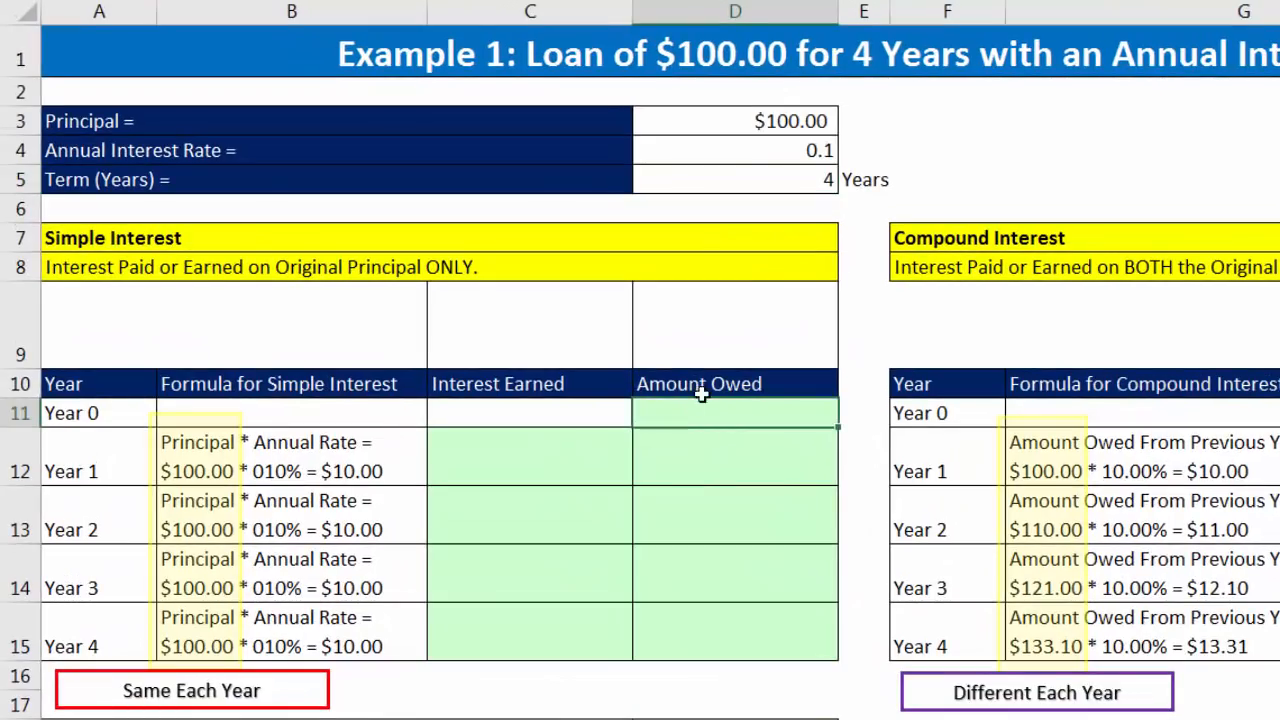
{"action": "type", "text": "="}
{"action": "left_click", "coordinate": [745, 125]}
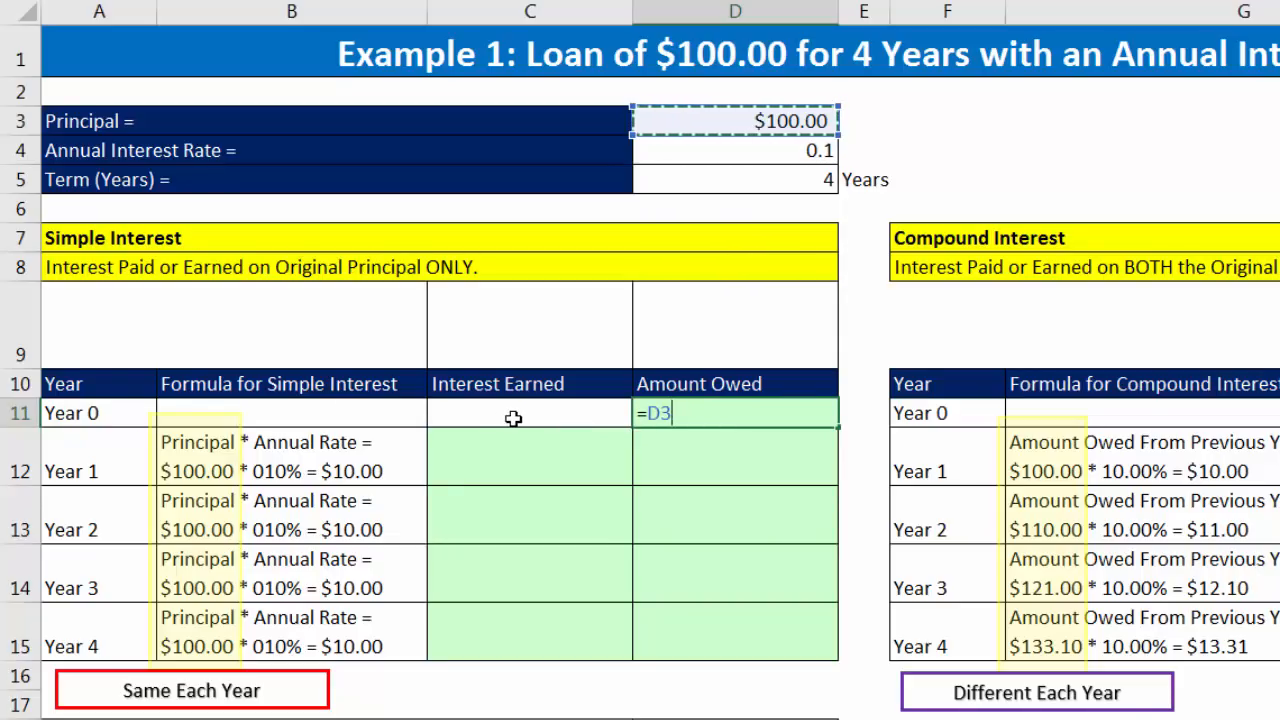
{"action": "key", "text": "Return"}
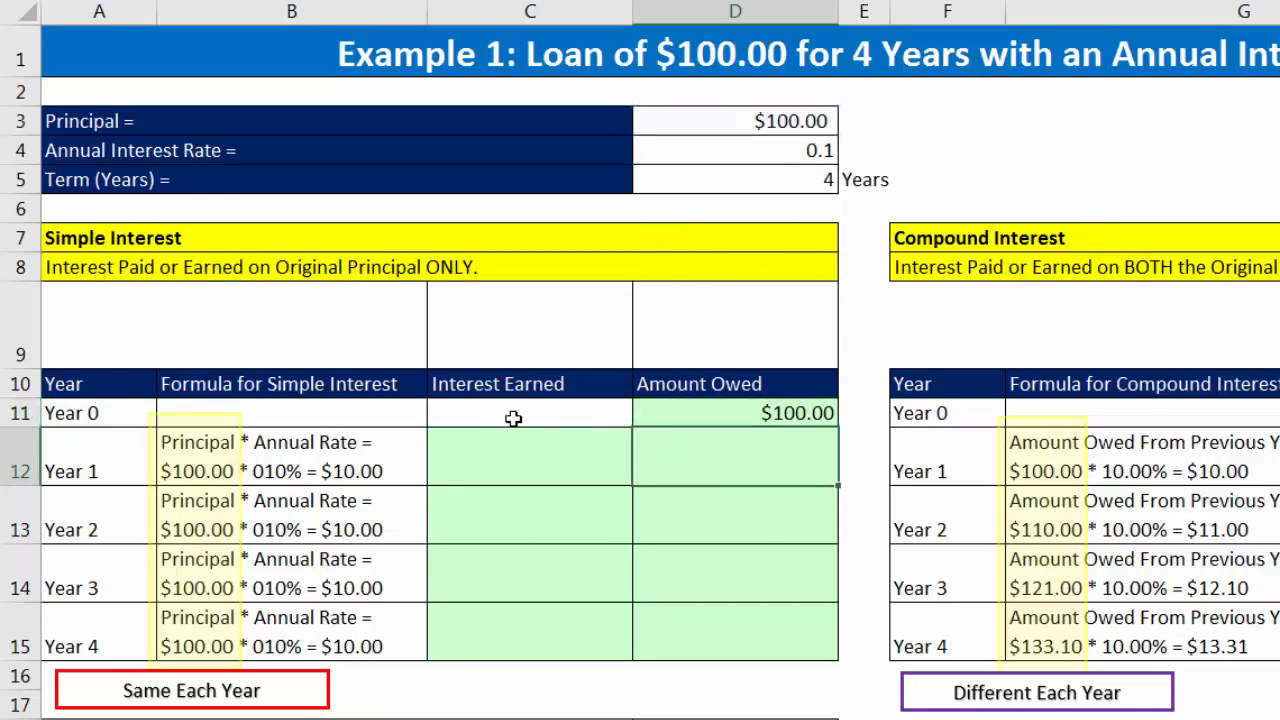
{"action": "left_click", "coordinate": [790, 414]}
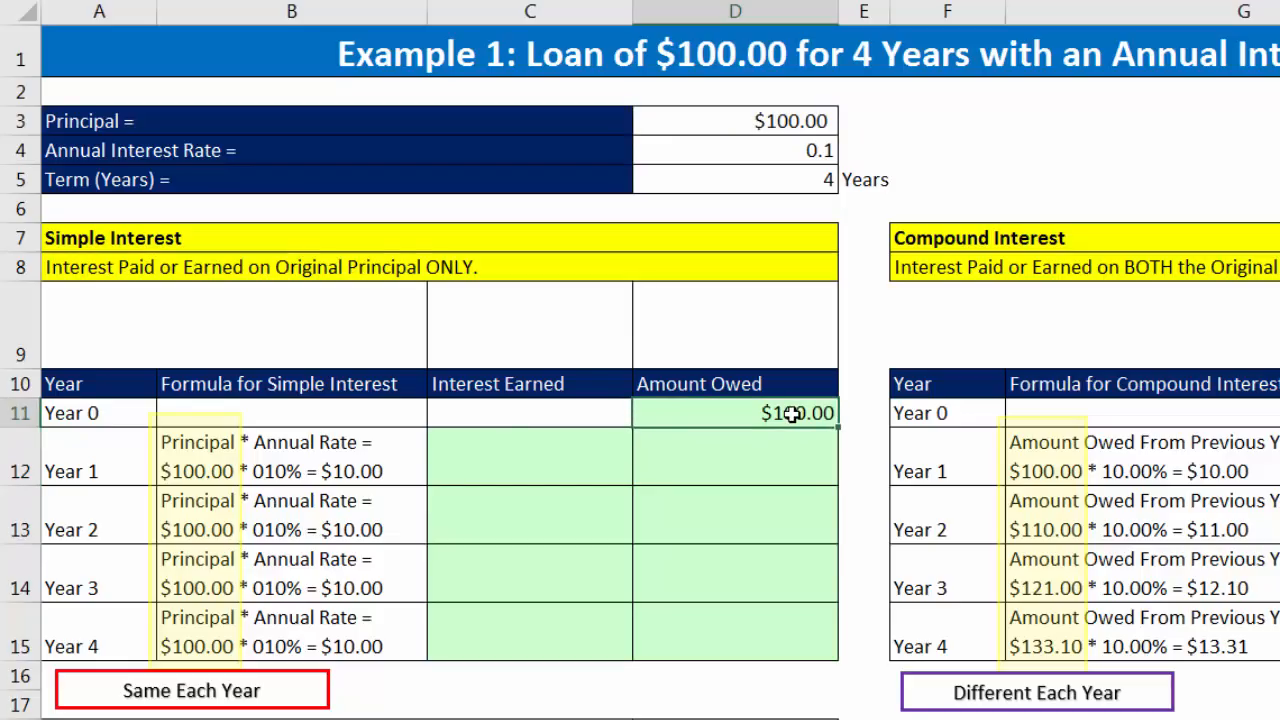
Step: Calculate the Year 1 simple Interest Earned in C12 with the absolute-reference formula =$D$11*$D$4
{"action": "left_click", "coordinate": [505, 449]}
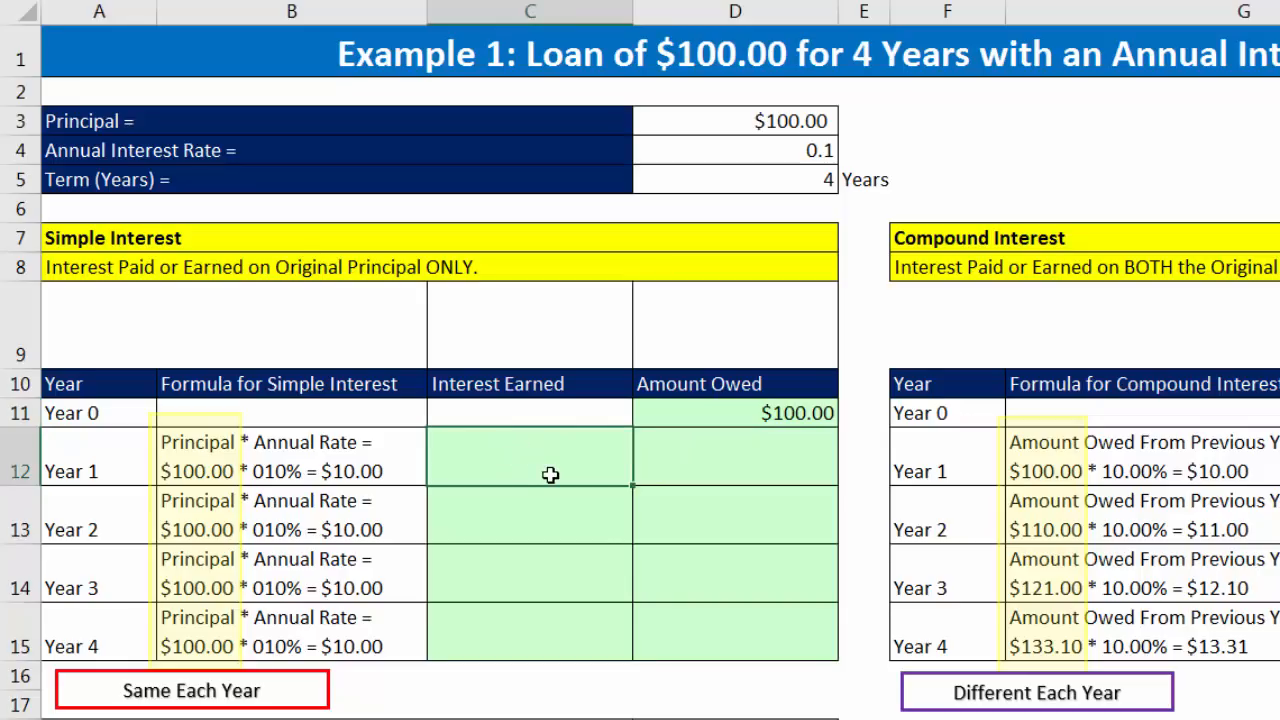
{"action": "type", "text": "="}
{"action": "left_click", "coordinate": [731, 416]}
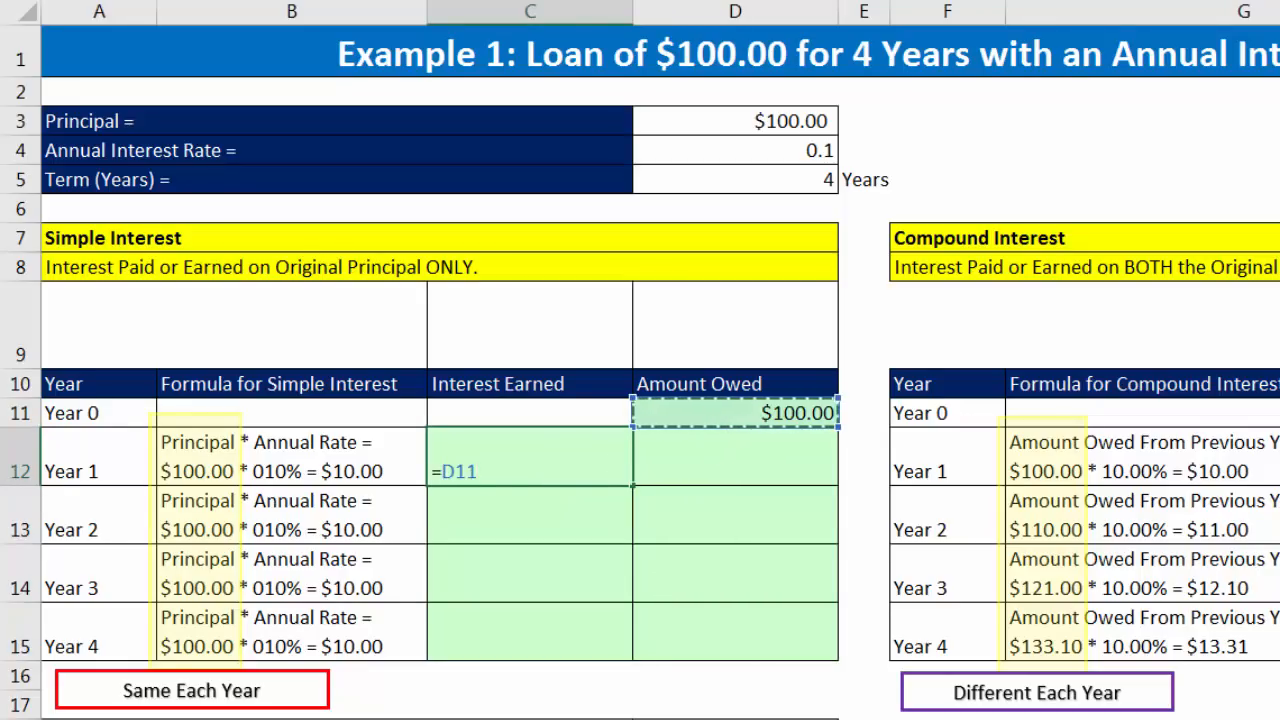
{"action": "type", "text": "*"}
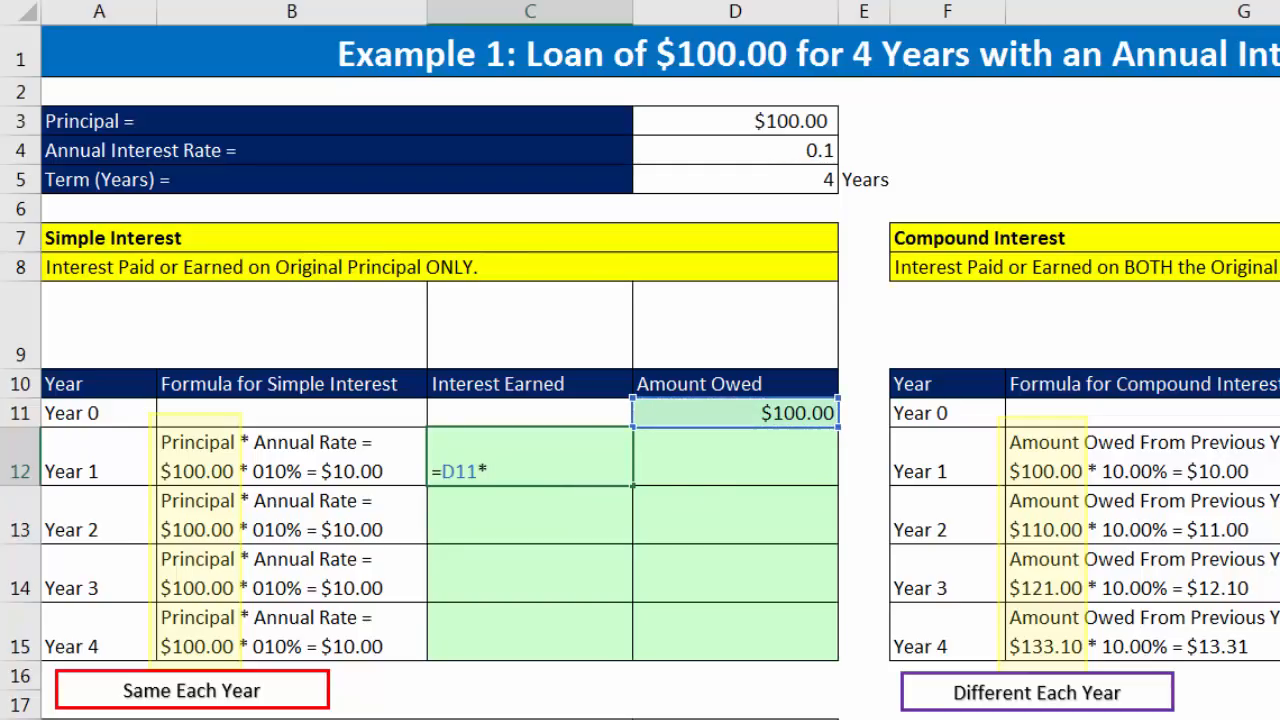
{"action": "left_click", "coordinate": [781, 143]}
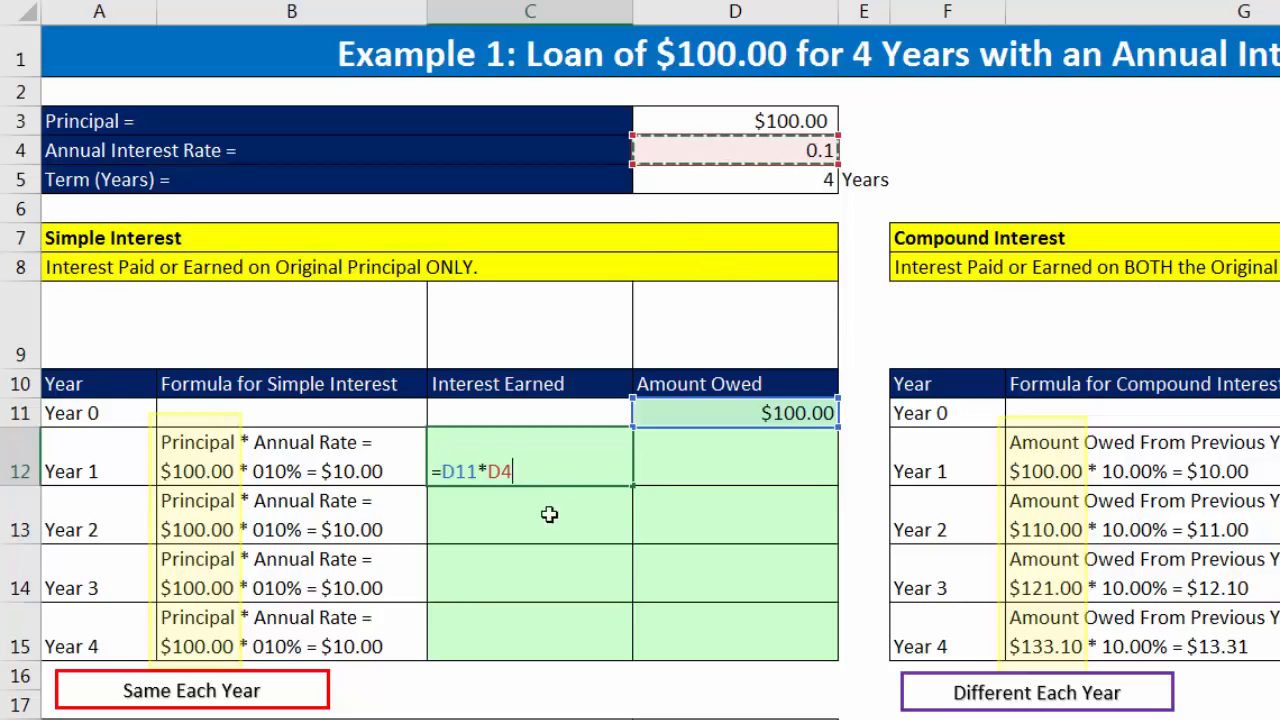
{"action": "key", "text": "F4"}
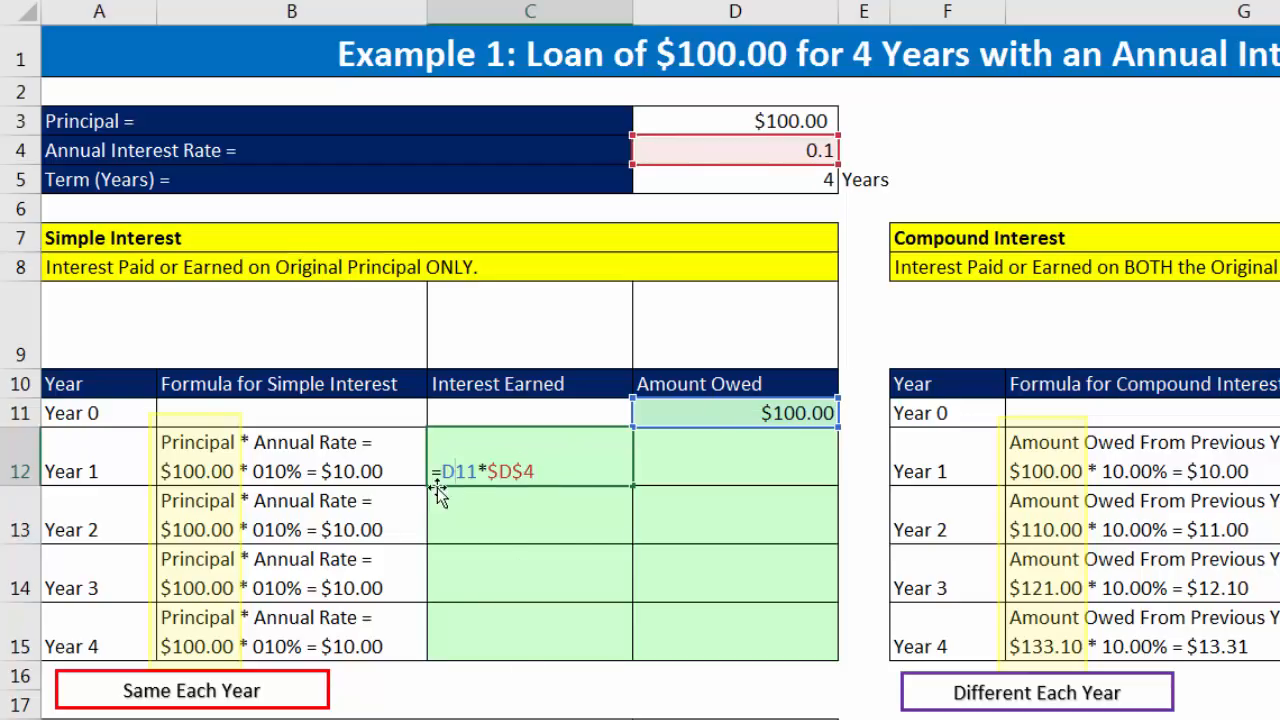
{"action": "key", "text": "F4"}
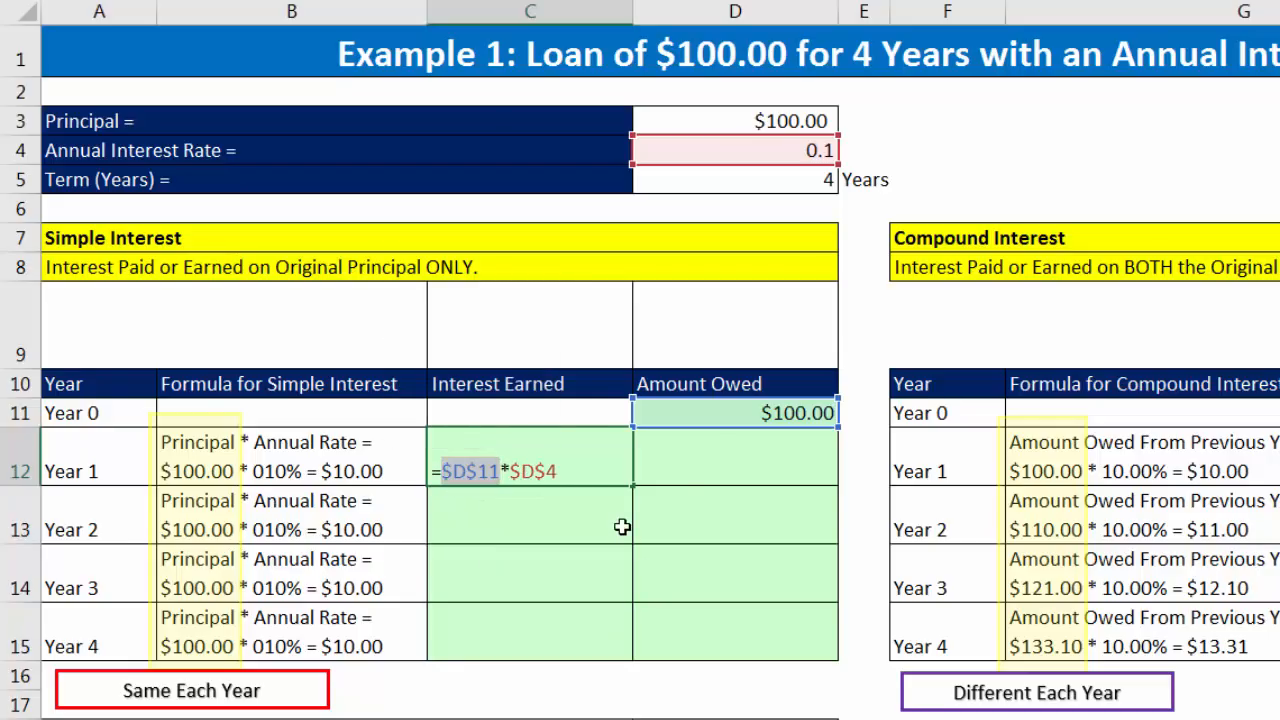
{"action": "key", "text": "ctrl+Return"}
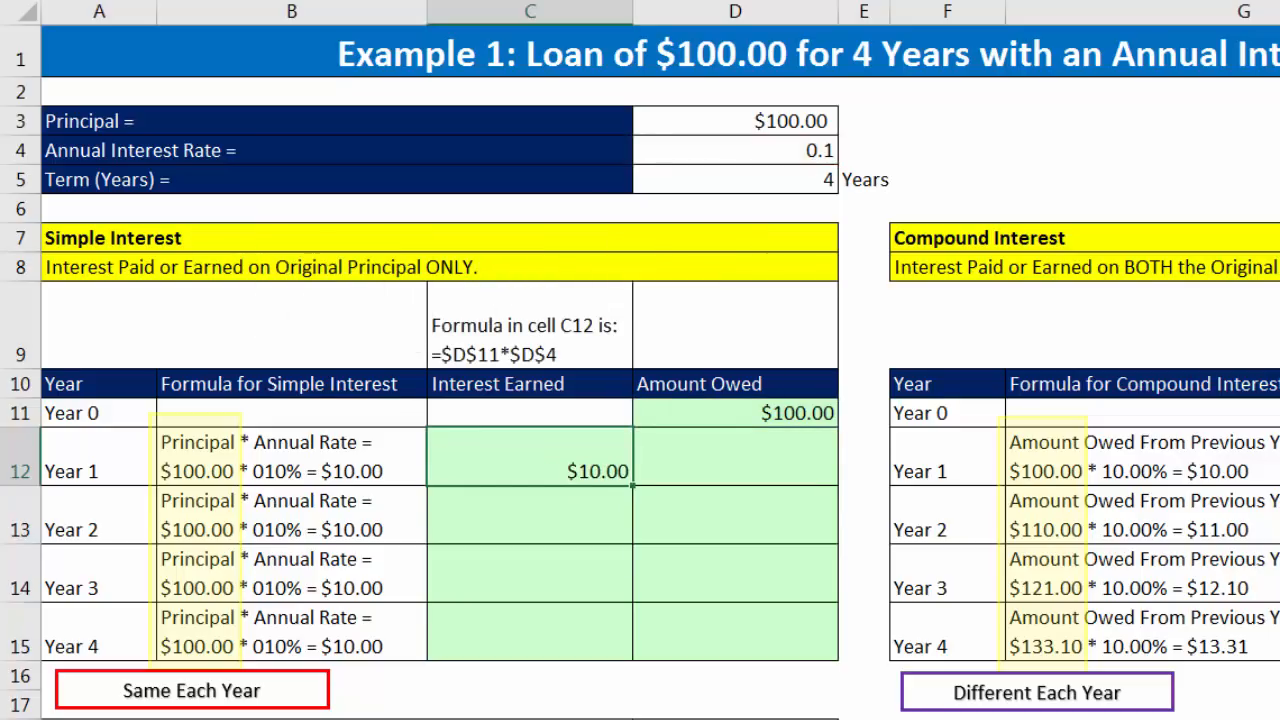
Step: Copy the C12 interest formula down through Year 4 and check the references in C15
{"action": "double_click", "coordinate": [632, 486]}
{"action": "left_click", "coordinate": [588, 645]}
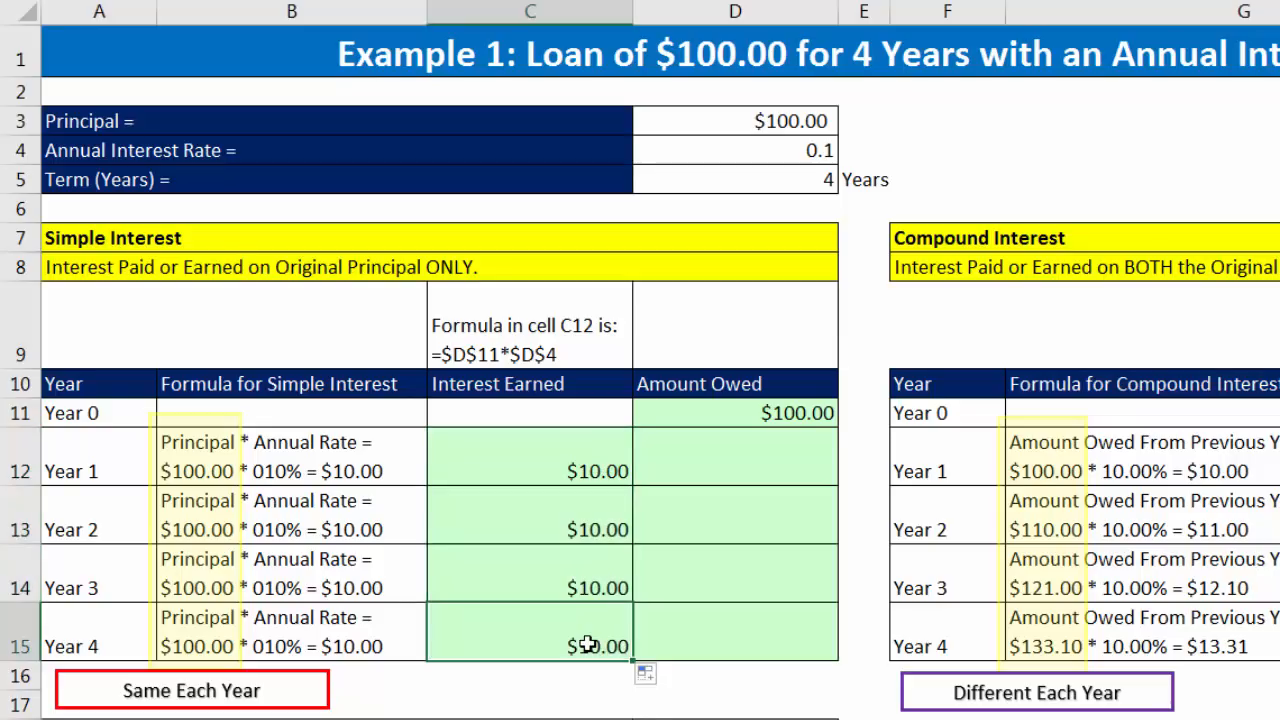
{"action": "key", "text": "F2"}
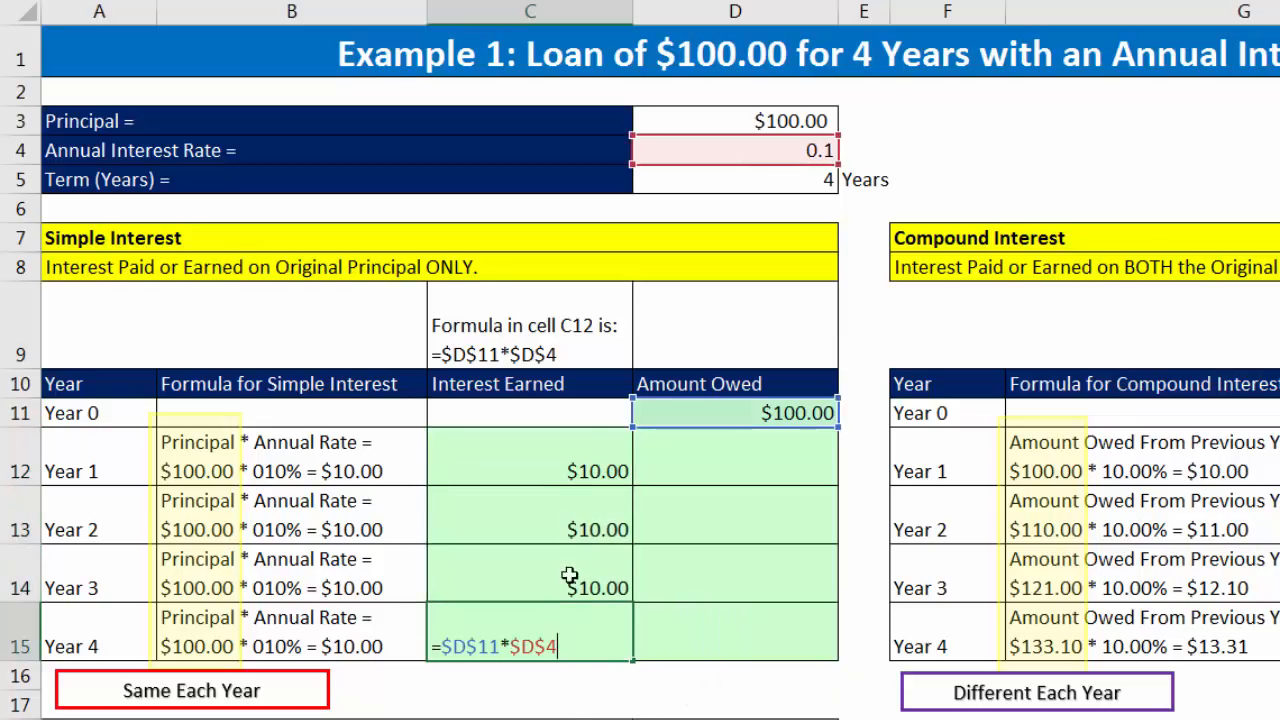
{"action": "key", "text": "Return"}
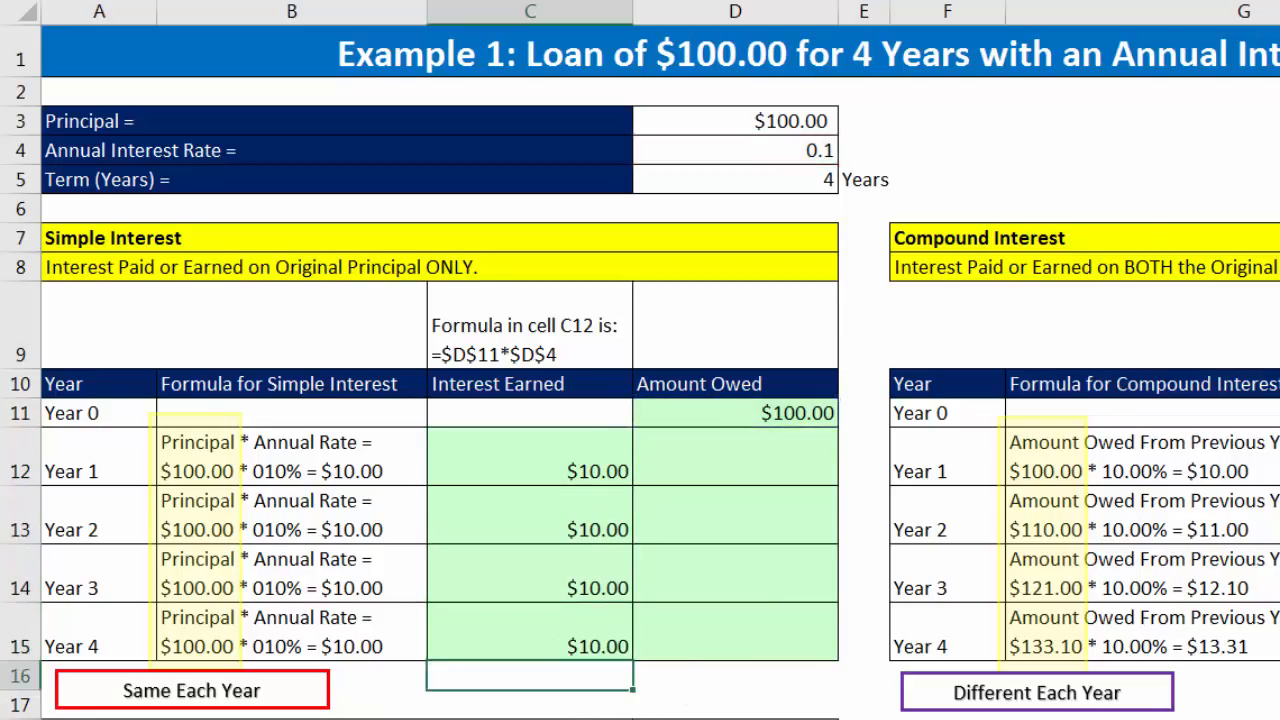
Step: Calculate the Year 1 simple interest Amount Owed in D12 with the relative-reference formula =D11+C12
{"action": "left_click", "coordinate": [728, 470]}
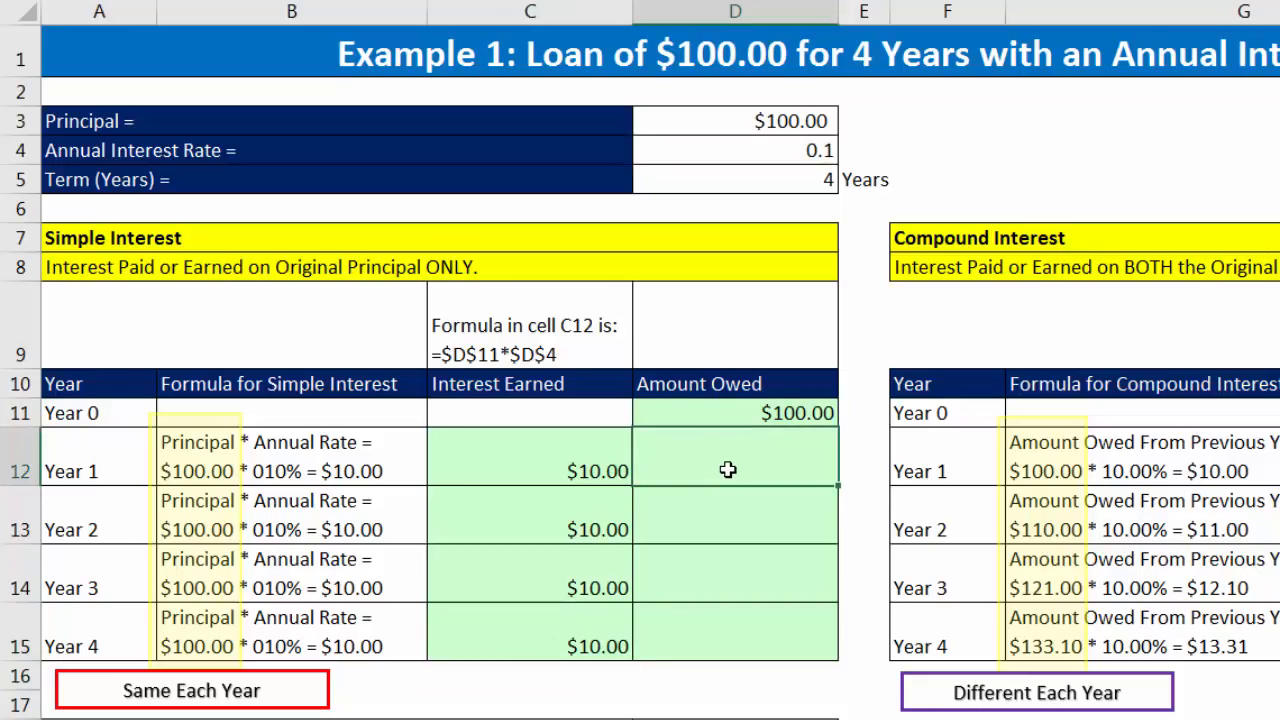
{"action": "left_click", "coordinate": [749, 513]}
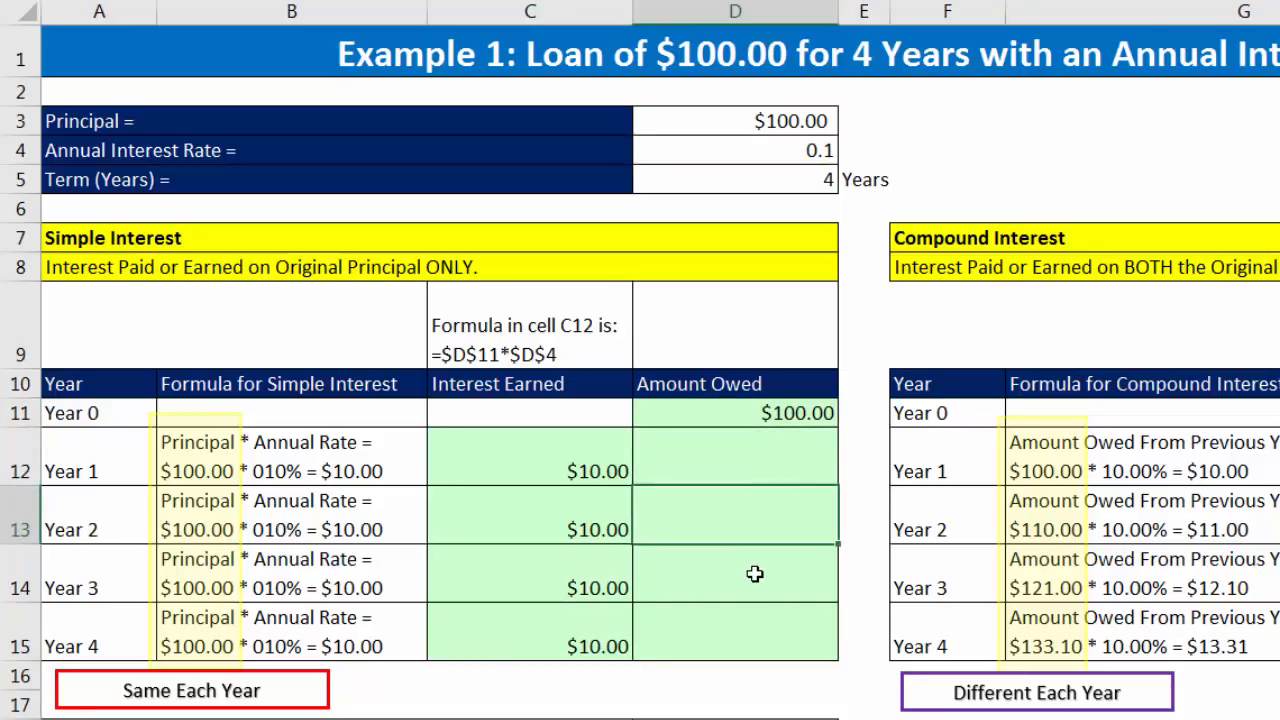
{"action": "left_click", "coordinate": [752, 578]}
{"action": "left_click", "coordinate": [752, 627]}
{"action": "left_click", "coordinate": [760, 470]}
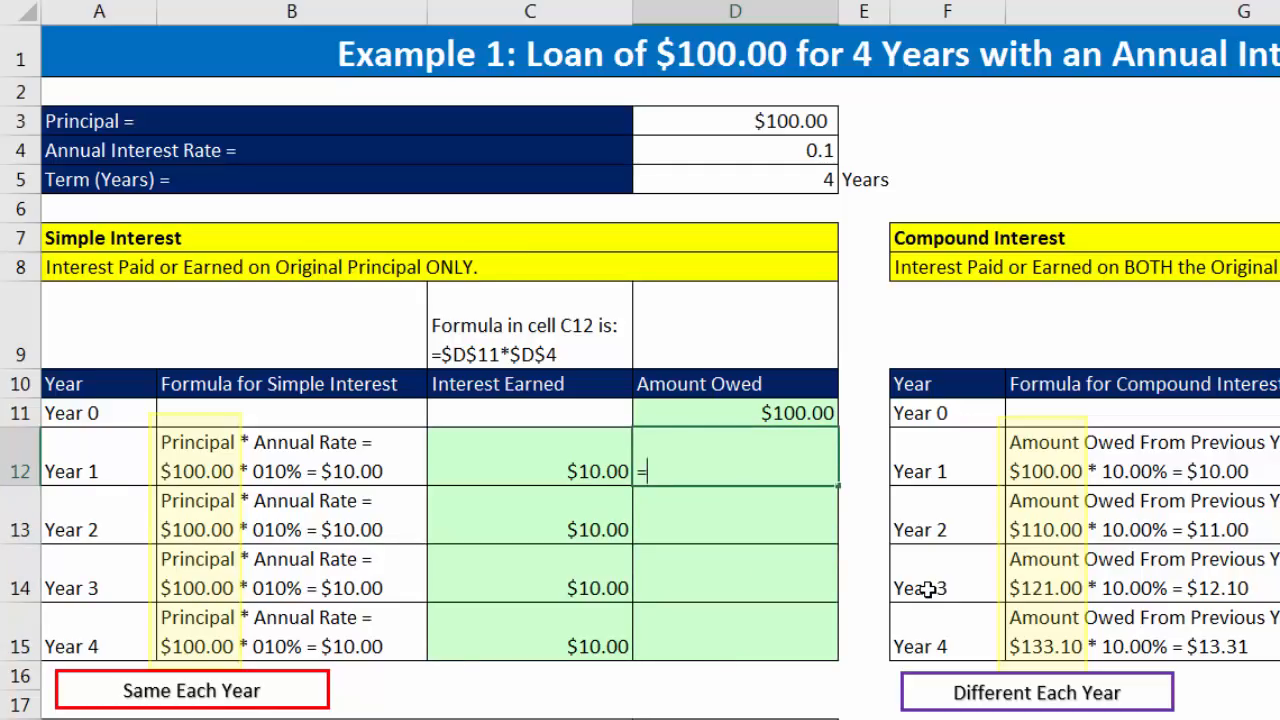
{"action": "type", "text": "="}
{"action": "key", "text": "Up"}
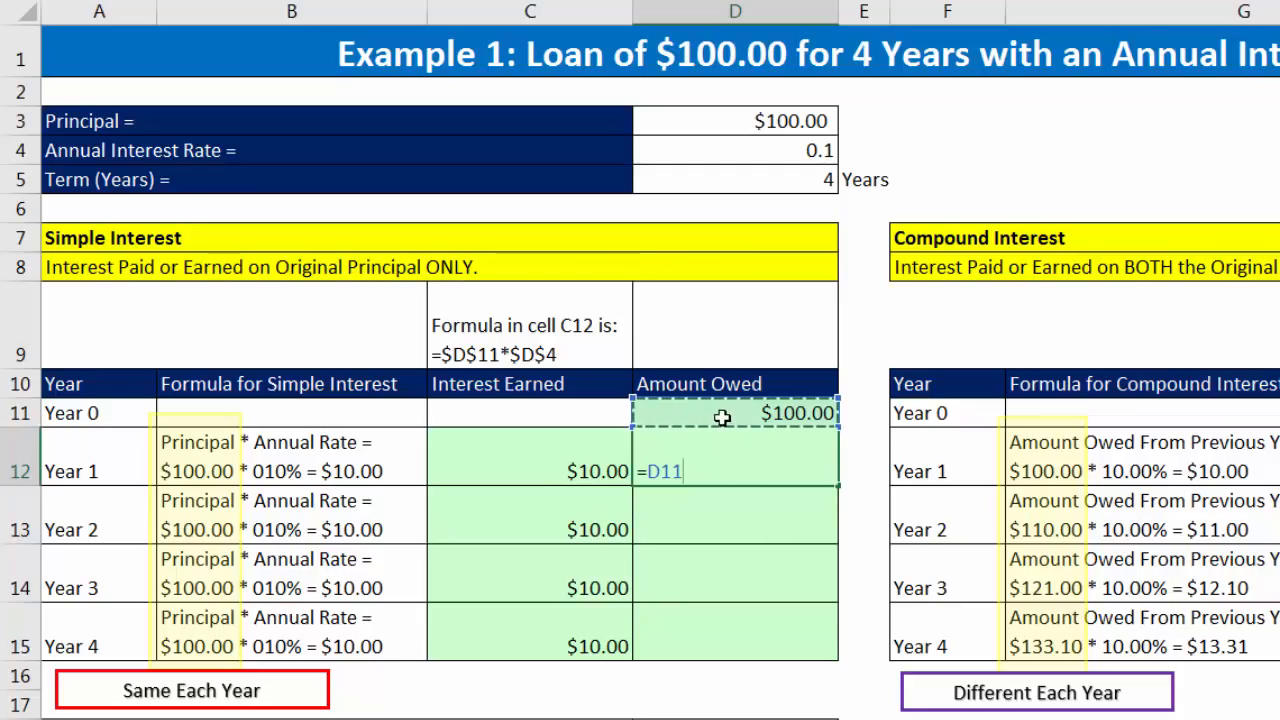
{"action": "type", "text": "+"}
{"action": "left_click", "coordinate": [590, 480]}
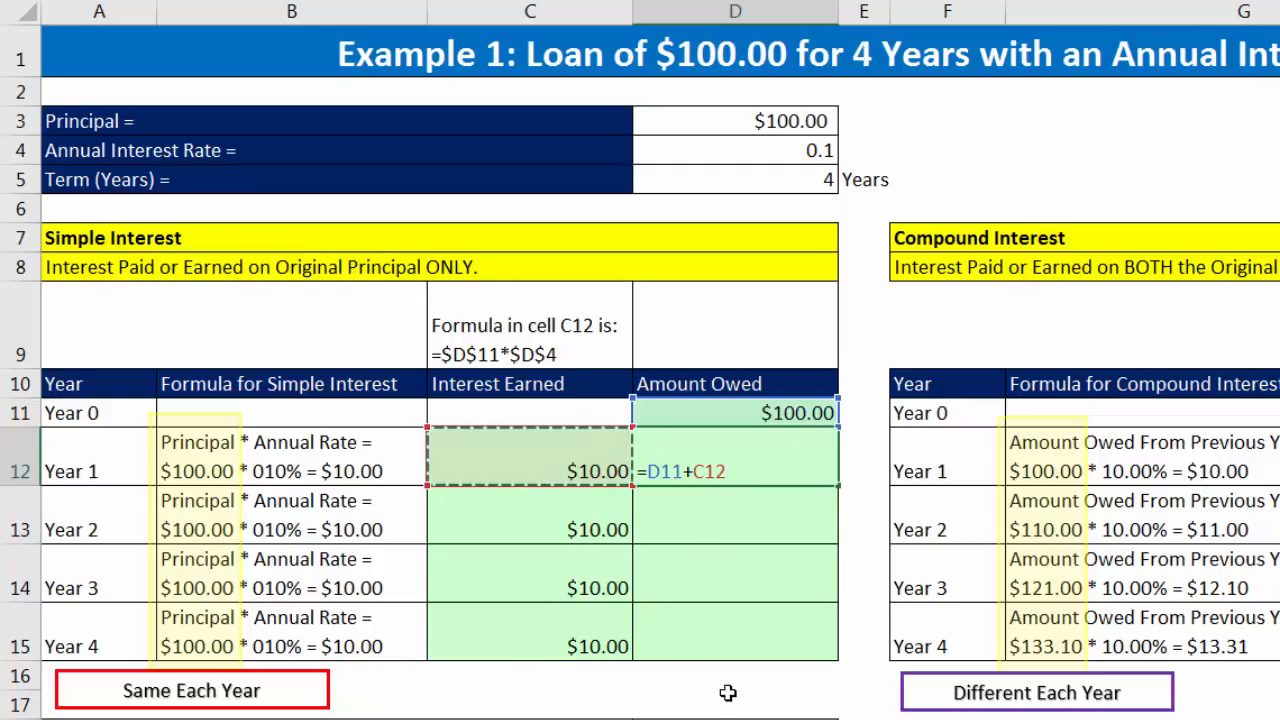
{"action": "key", "text": "ctrl+Return"}
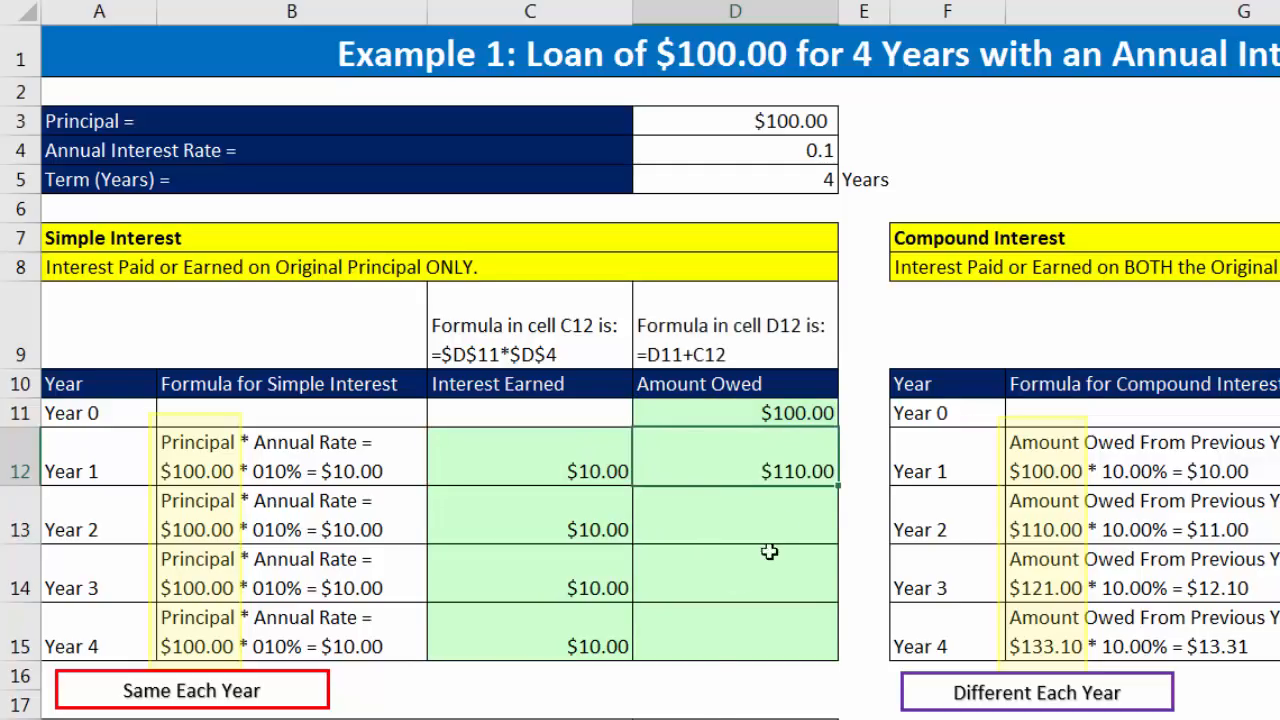
Step: Copy the D12 Amount Owed formula down through Year 4 and check the references in D15
{"action": "double_click", "coordinate": [838, 486]}
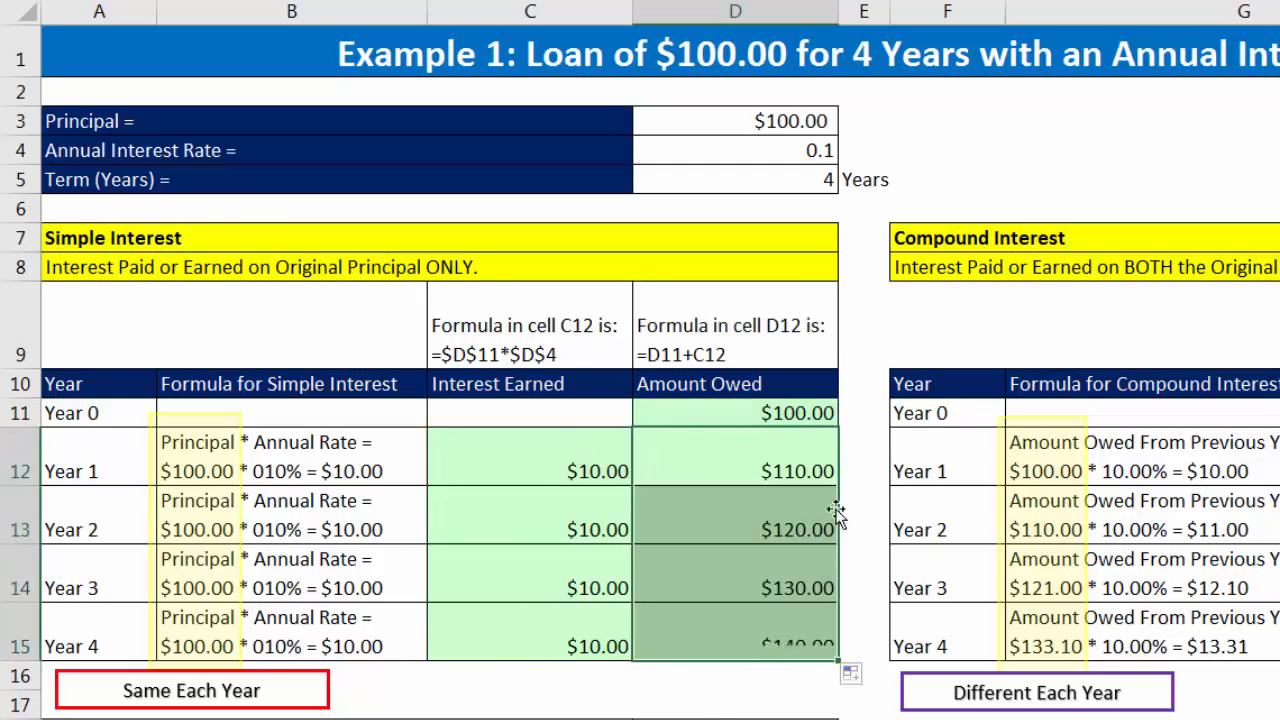
{"action": "left_click", "coordinate": [784, 631]}
{"action": "key", "text": "F2"}
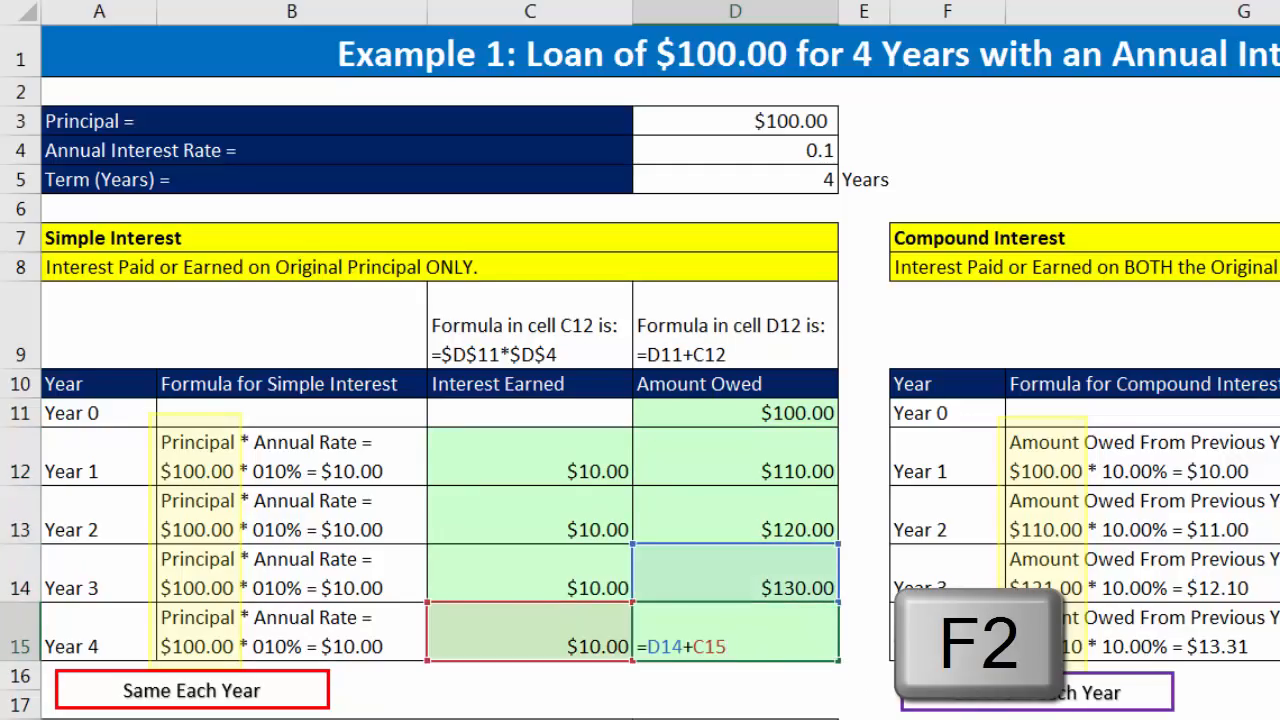
{"action": "key", "text": "Return"}
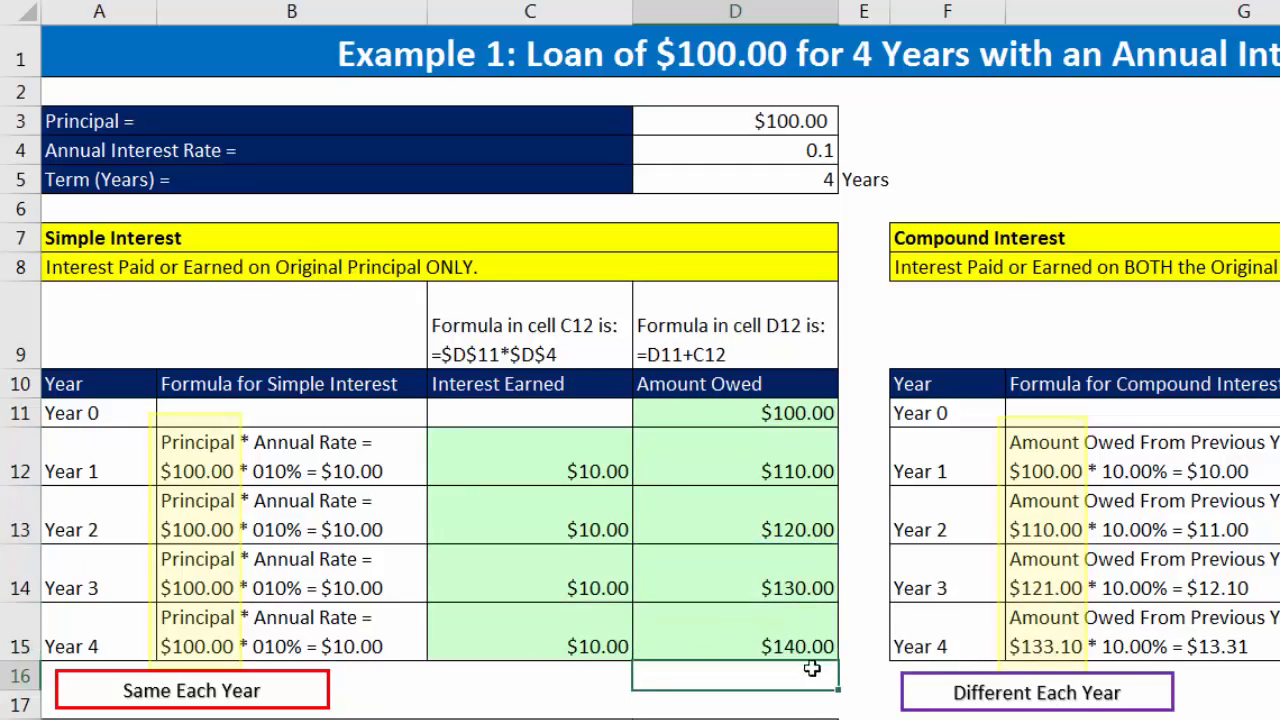
{"action": "left_click", "coordinate": [800, 641]}
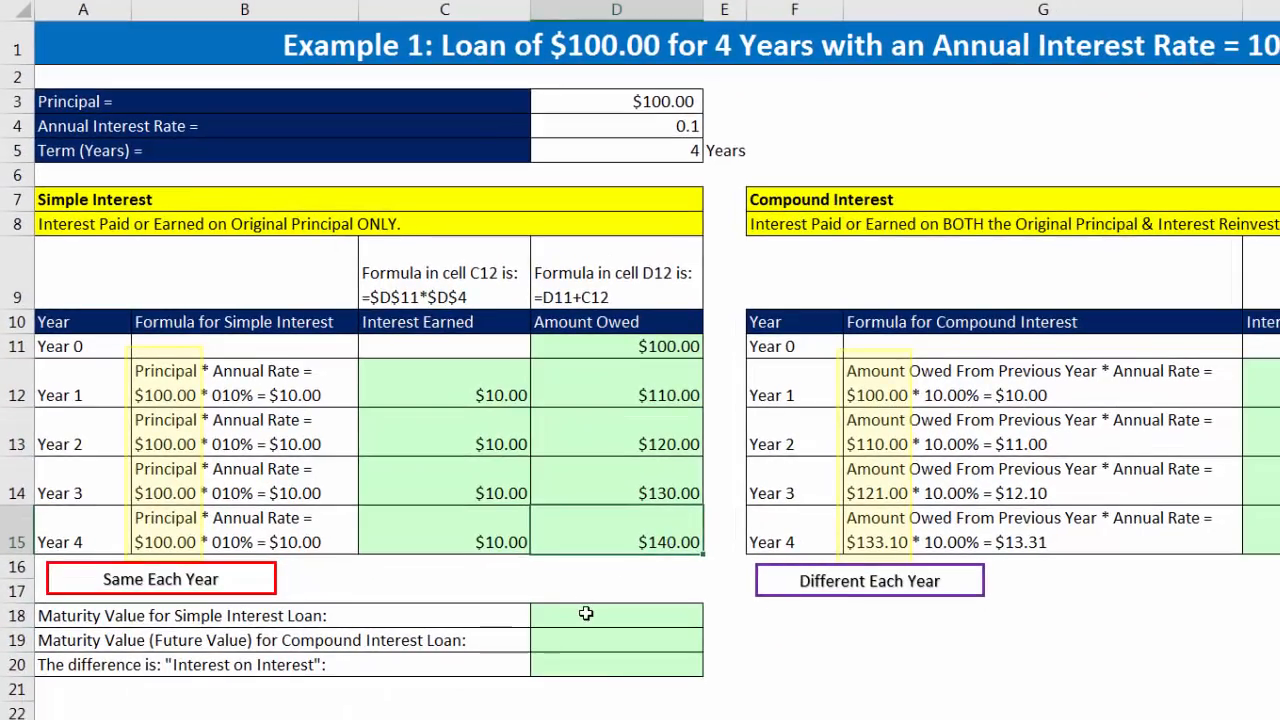
Step: Link the maturity value for the simple interest loan in D18 to the Year 4 Amount Owed with =D15
{"action": "left_click", "coordinate": [590, 614]}
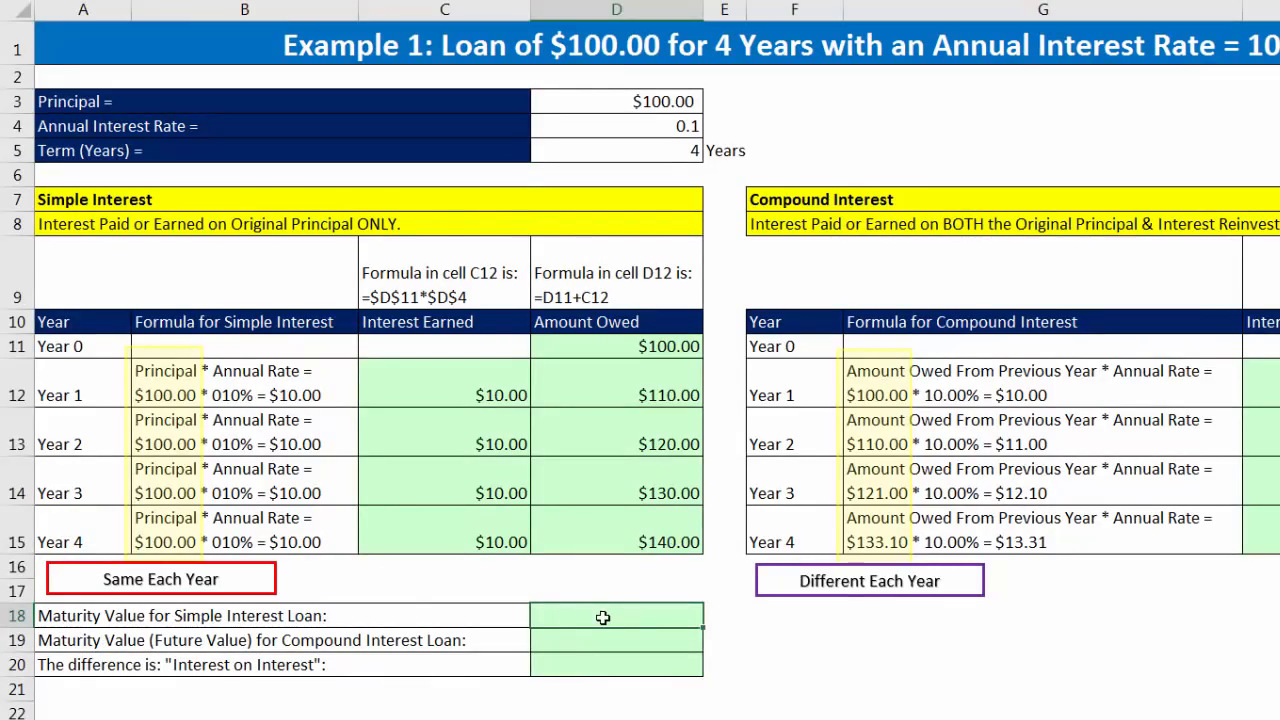
{"action": "type", "text": "="}
{"action": "left_click", "coordinate": [668, 538]}
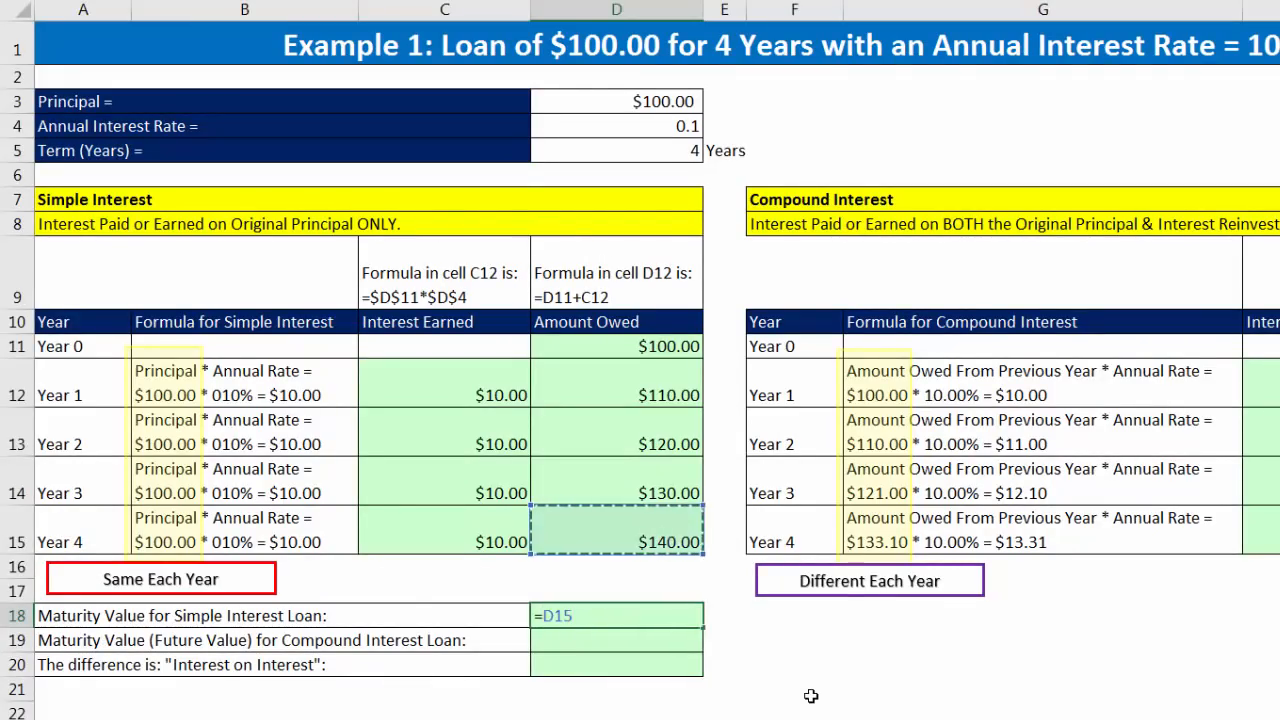
{"action": "key", "text": "Return"}
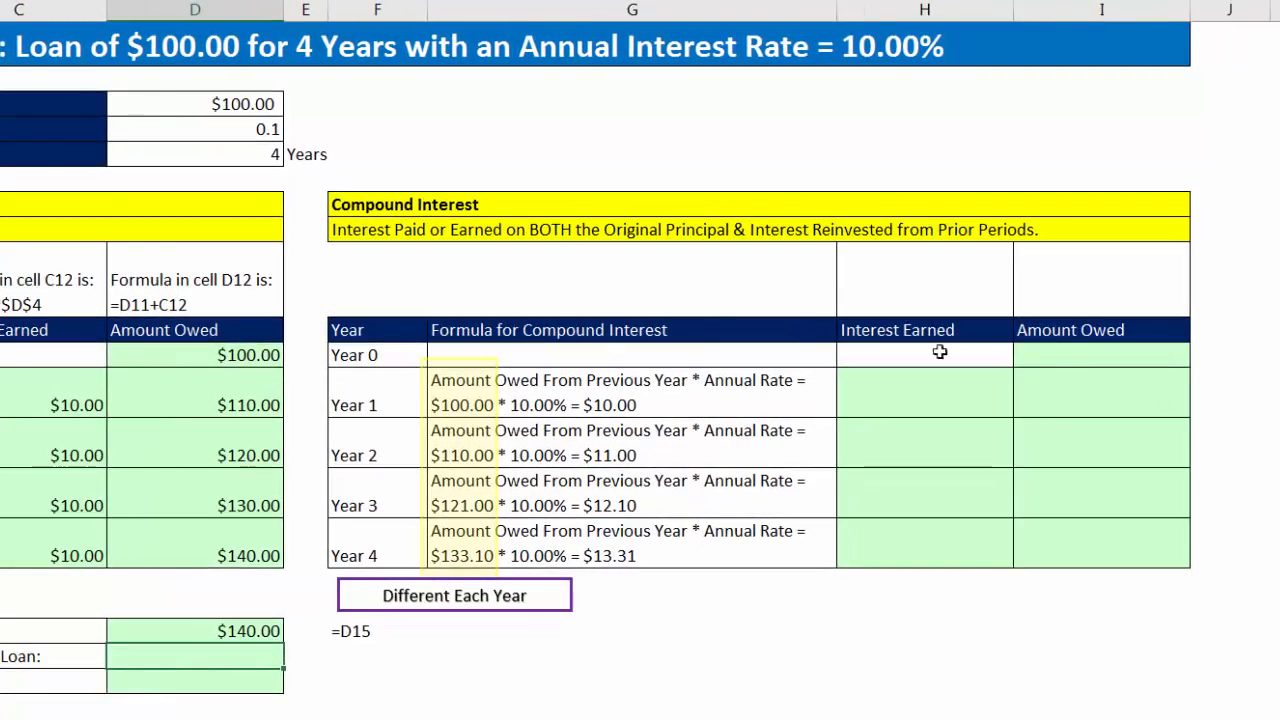
Step: Link the compound interest table's Year 0 Amount Owed in I11 to the principal with =D3
{"action": "left_click", "coordinate": [1060, 360]}
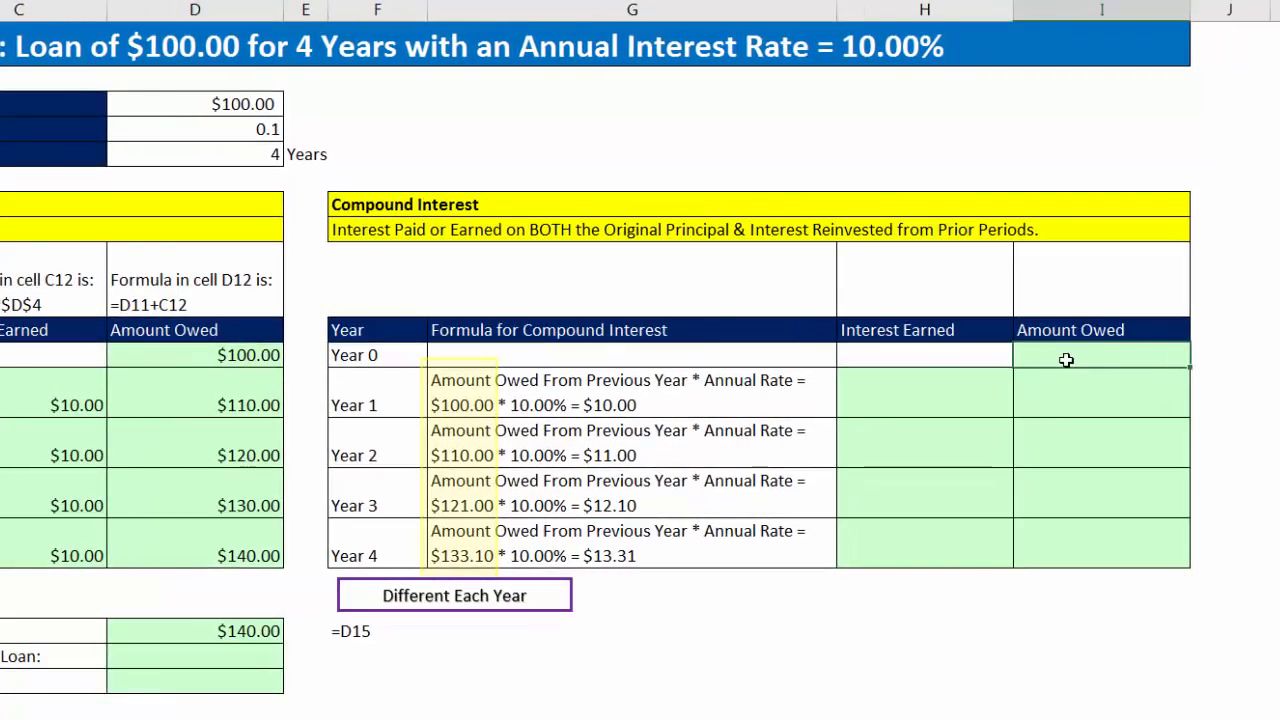
{"action": "type", "text": "="}
{"action": "left_click", "coordinate": [241, 103]}
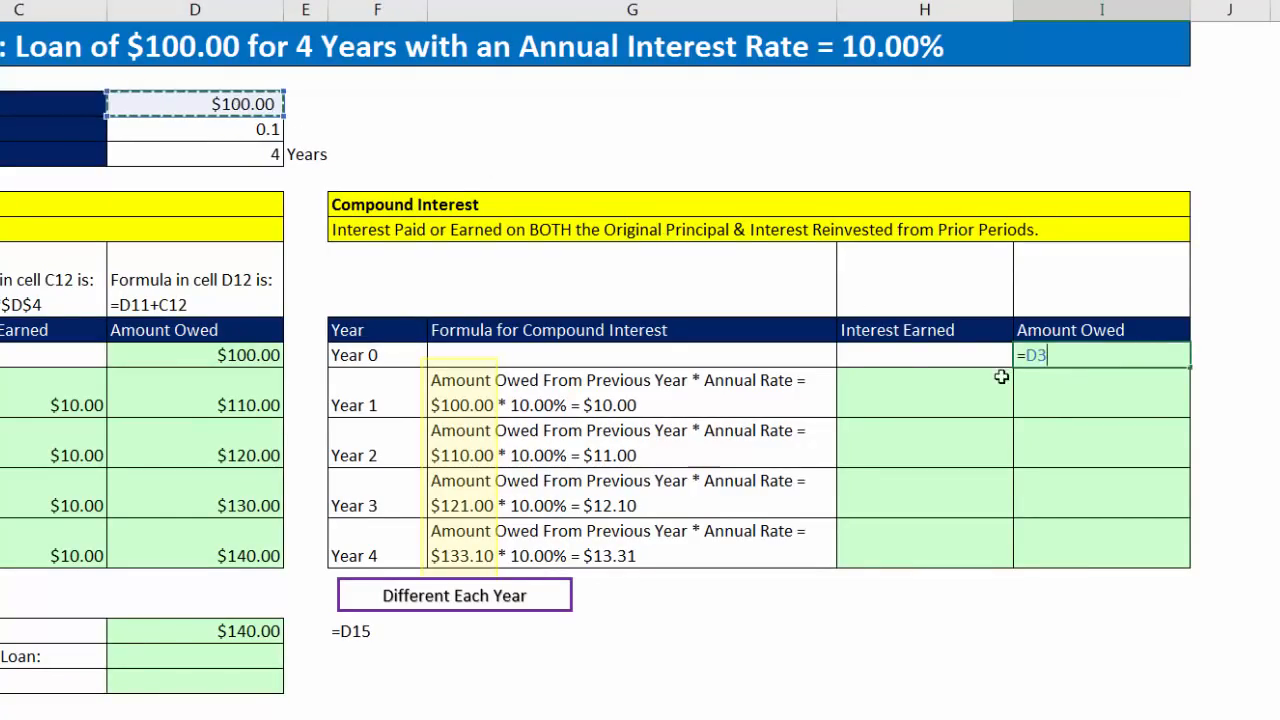
{"action": "key", "text": "Return"}
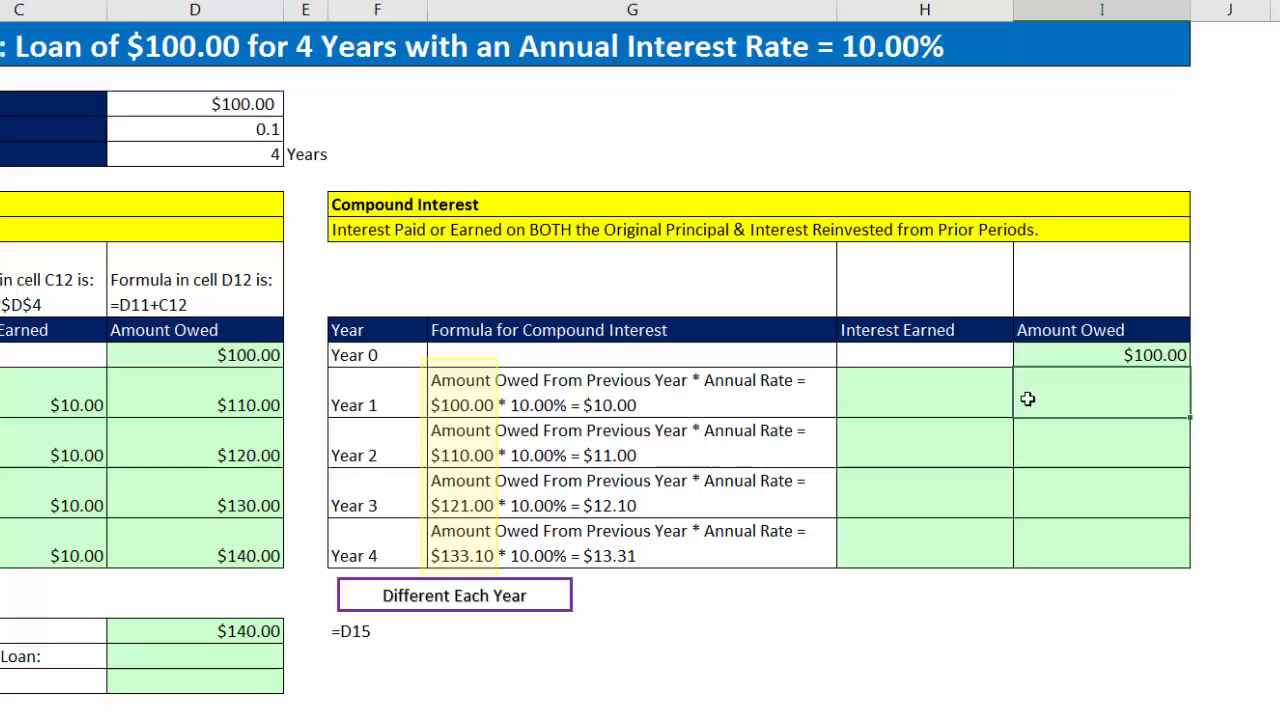
Step: Calculate the Year 1 compound Interest Earned in H12 with =I11*$D$4, locking only the annual rate reference
{"action": "left_click", "coordinate": [938, 401]}
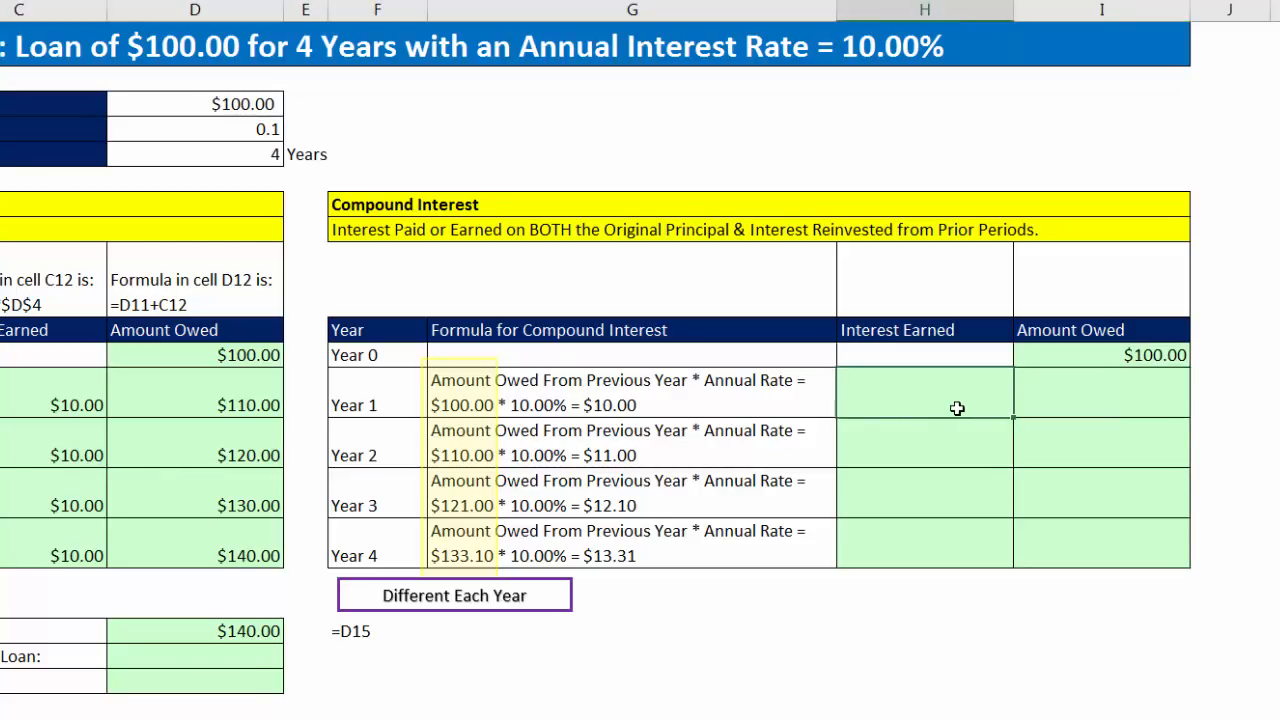
{"action": "type", "text": "="}
{"action": "left_click", "coordinate": [1063, 360]}
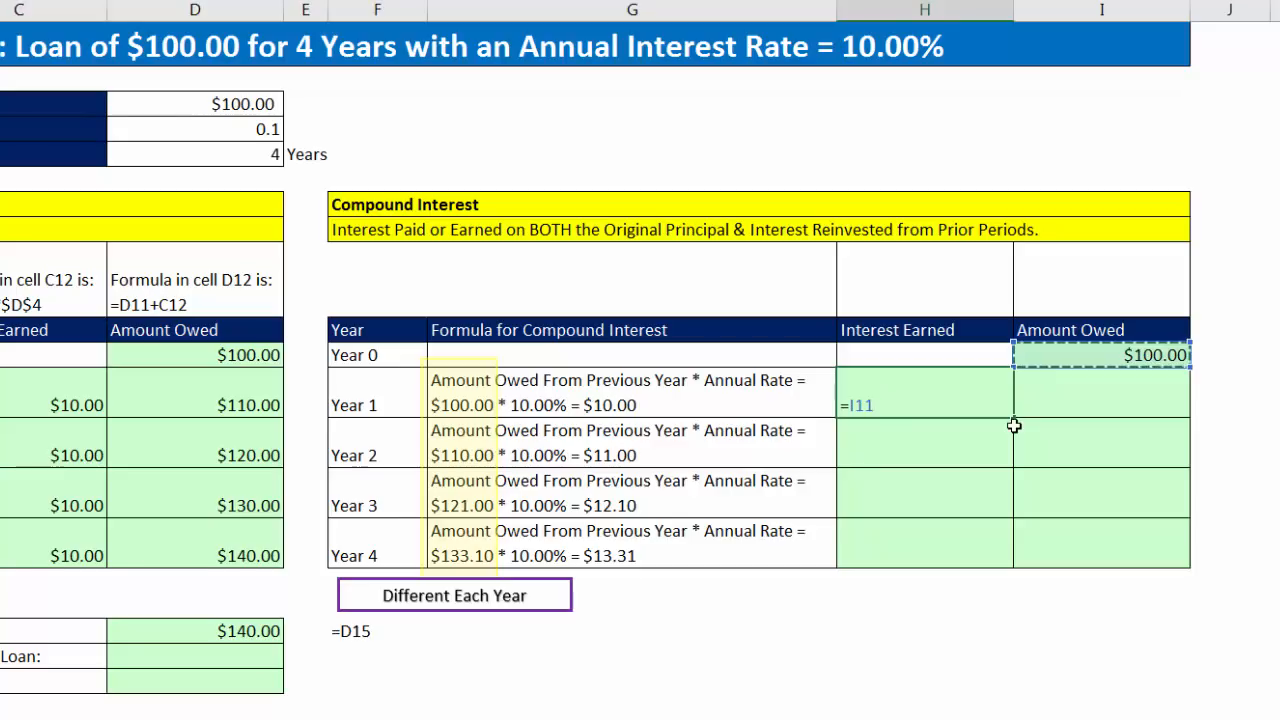
{"action": "type", "text": "*"}
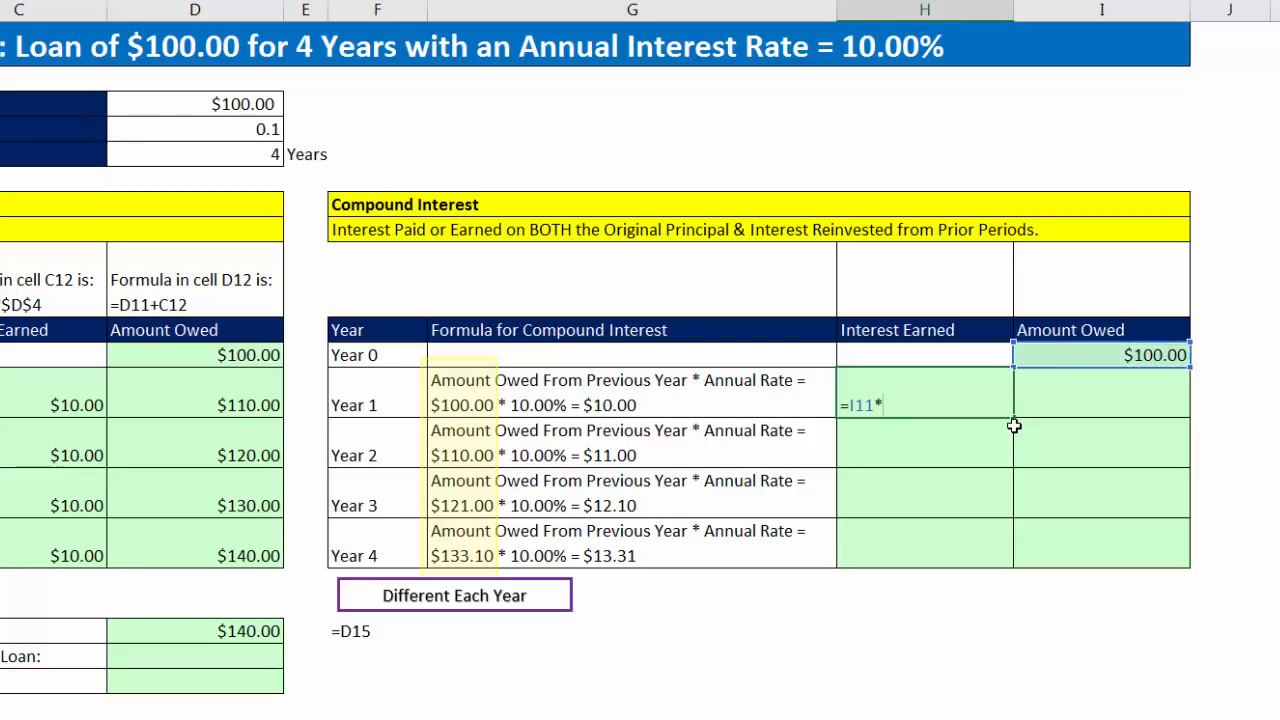
{"action": "left_click", "coordinate": [261, 130]}
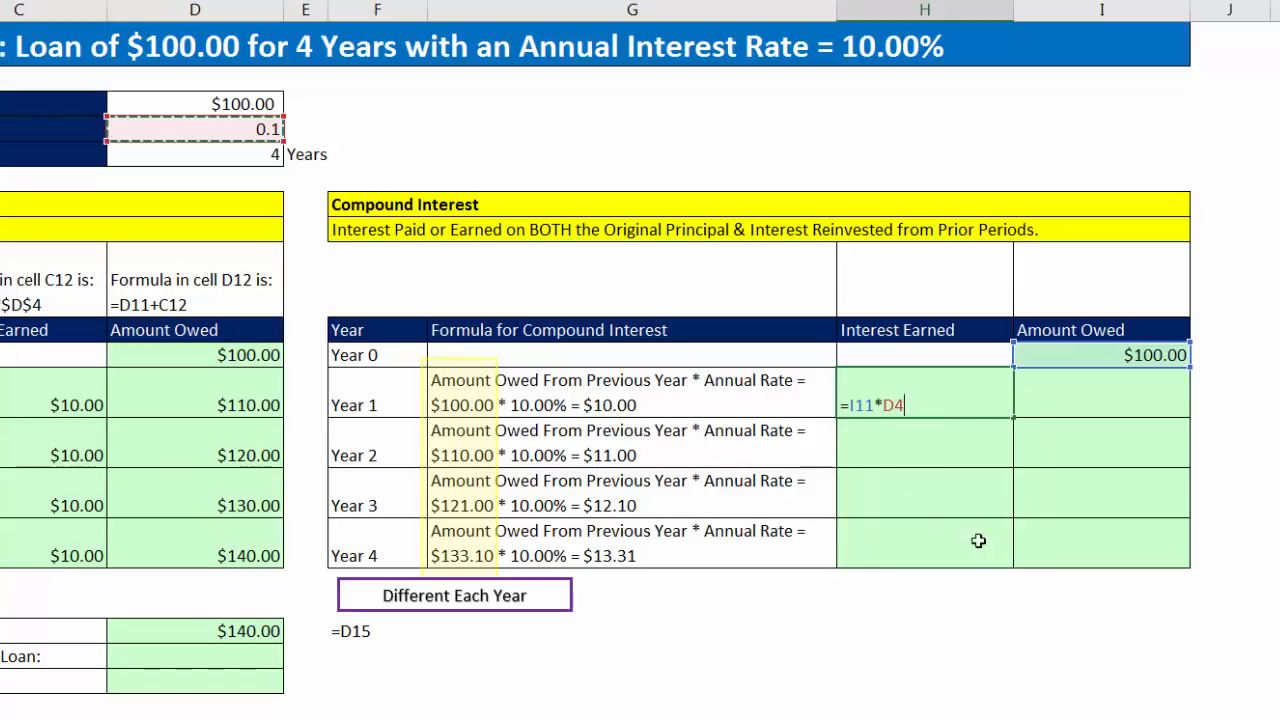
{"action": "key", "text": "F4"}
{"action": "key", "text": "F4"}
{"action": "left_click", "coordinate": [866, 412]}
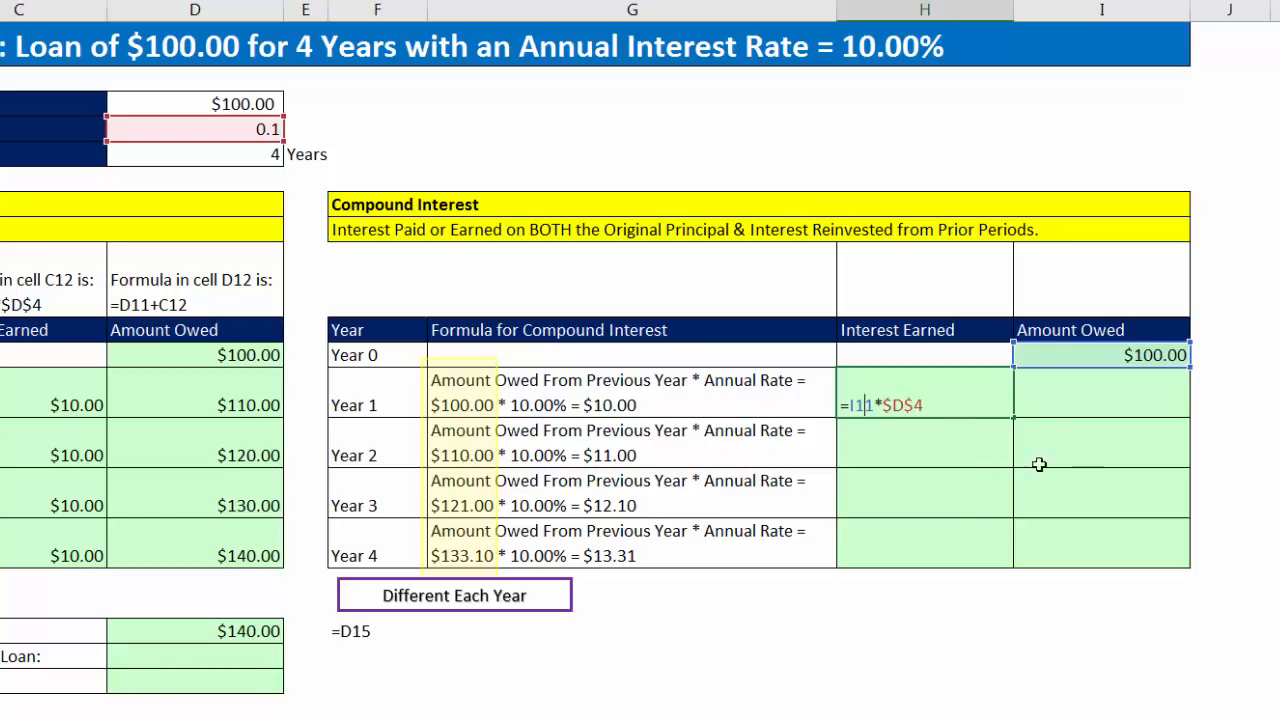
{"action": "key", "text": "Tab"}
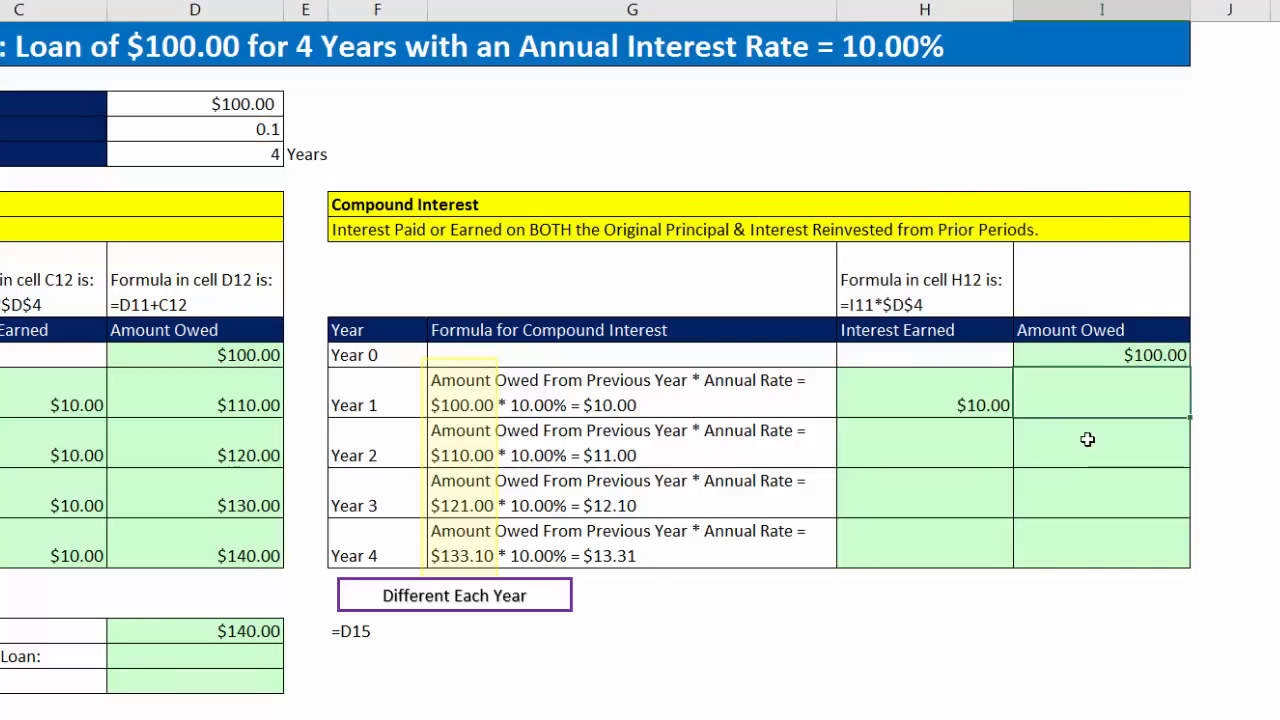
Step: Calculate the Year 1 compound interest Amount Owed in I12 with the relative-reference formula =I11+H12
{"action": "type", "text": "="}
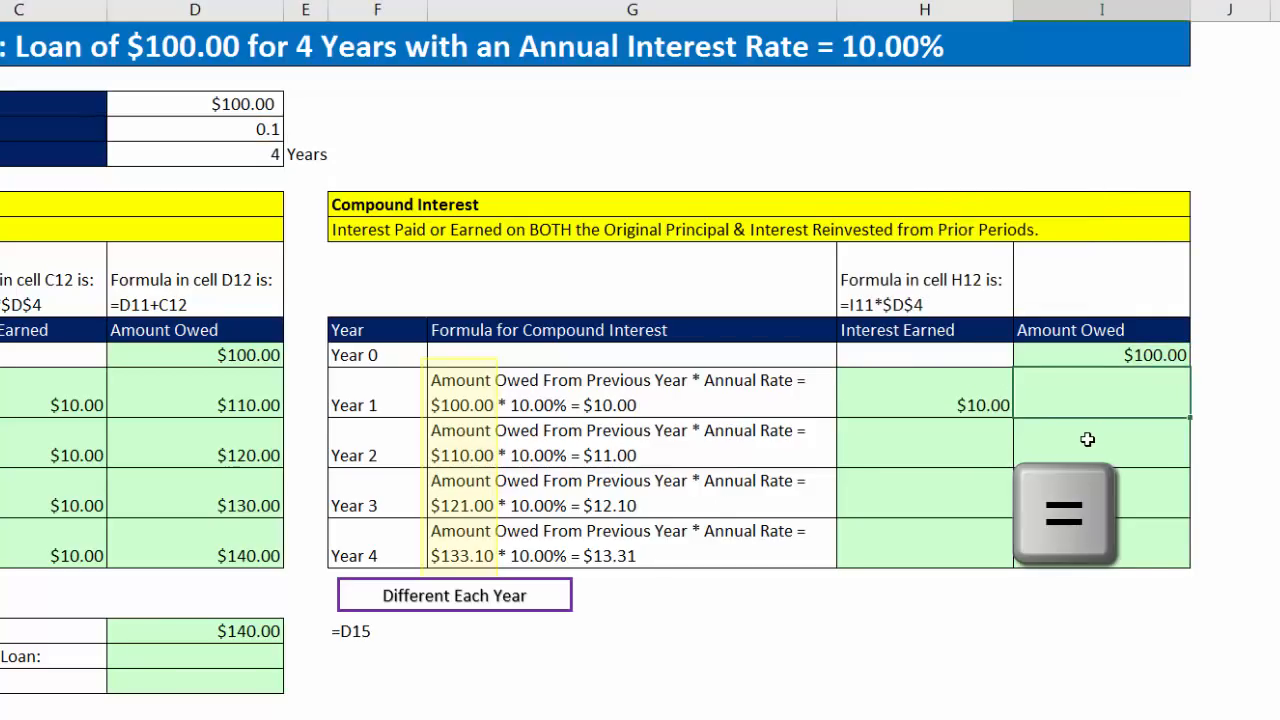
{"action": "key", "text": "Up"}
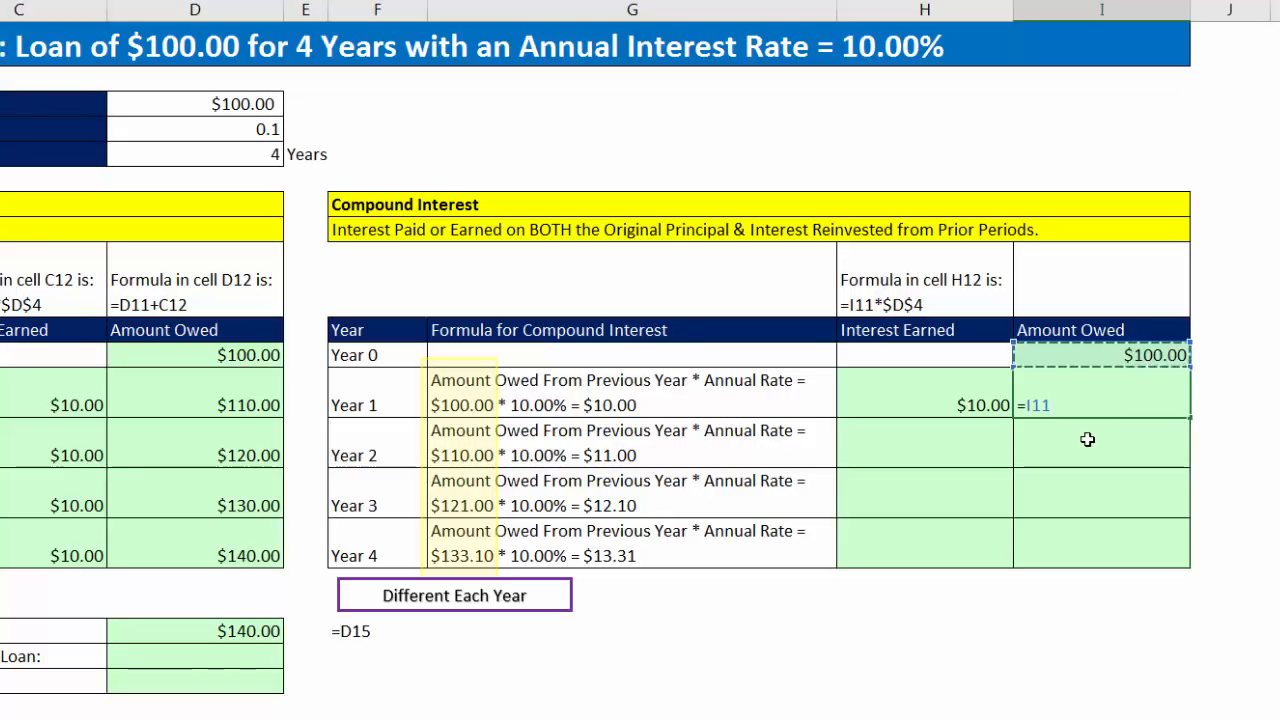
{"action": "type", "text": "+"}
{"action": "key", "text": "Left"}
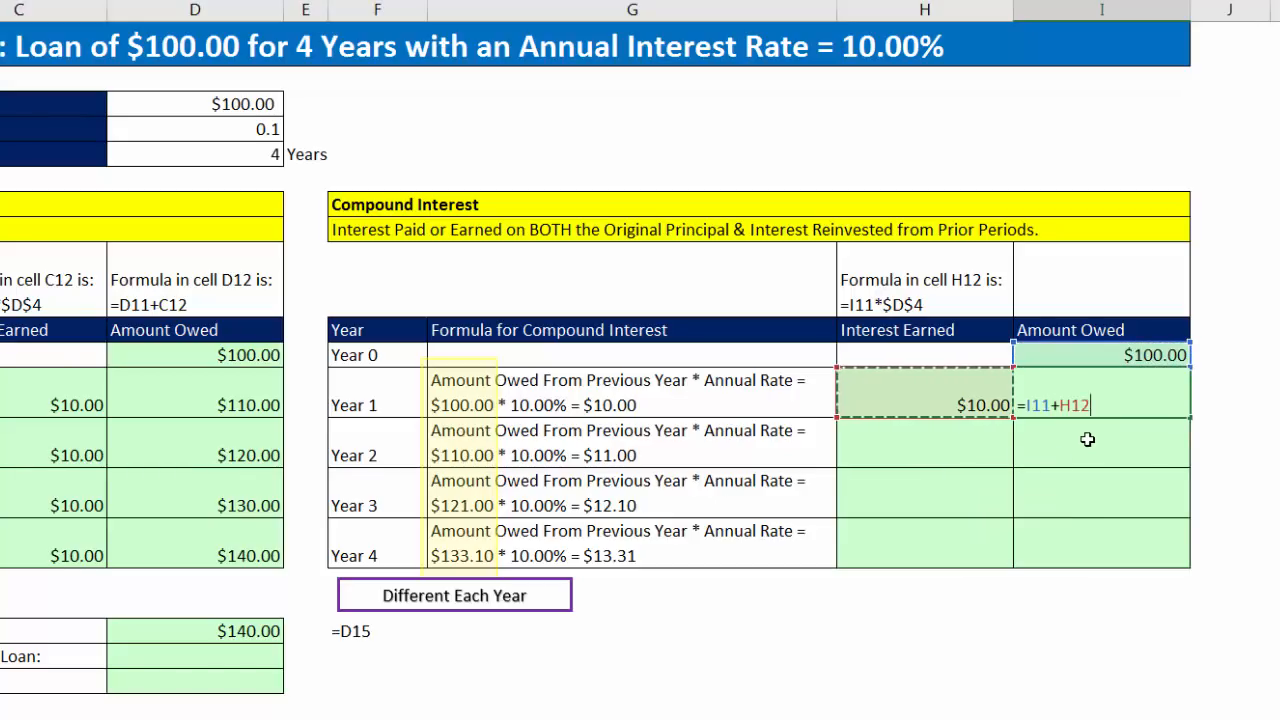
{"action": "key", "text": "Return"}
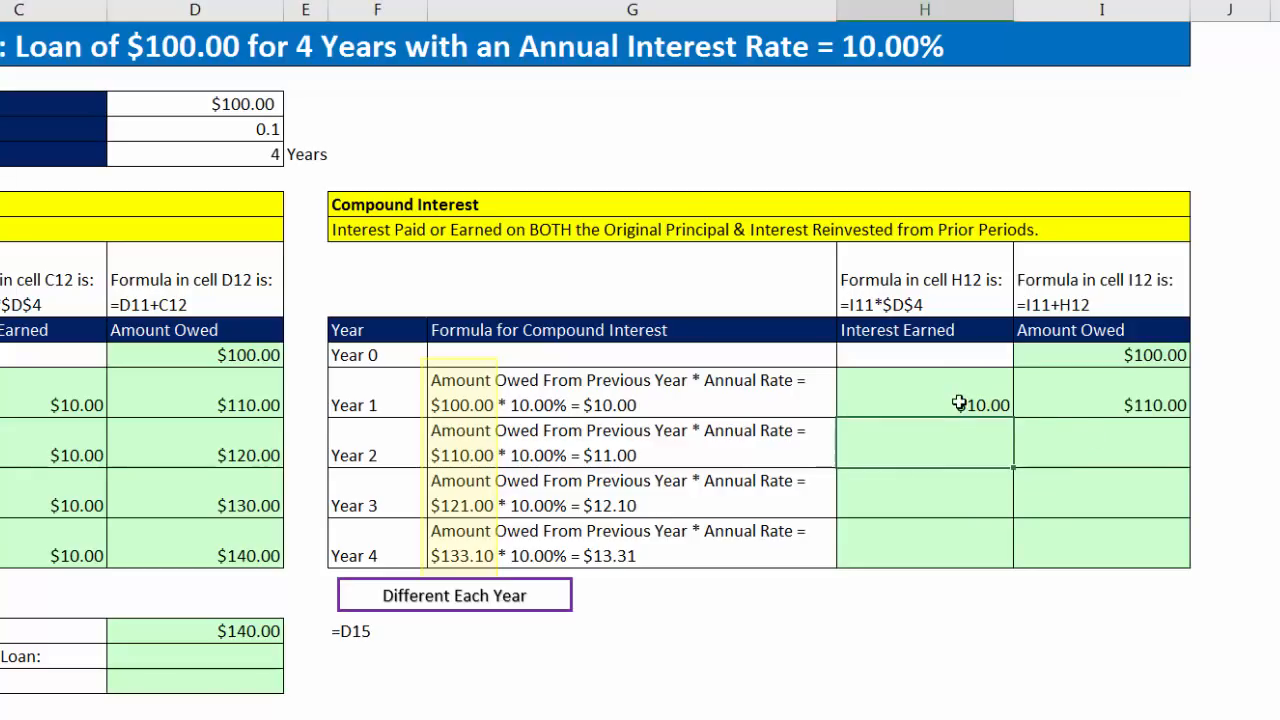
Step: Copy the H12 and I12 compound interest formulas down through Year 4 and check the references in H15 and I15
{"action": "left_click", "coordinate": [1032, 395]}
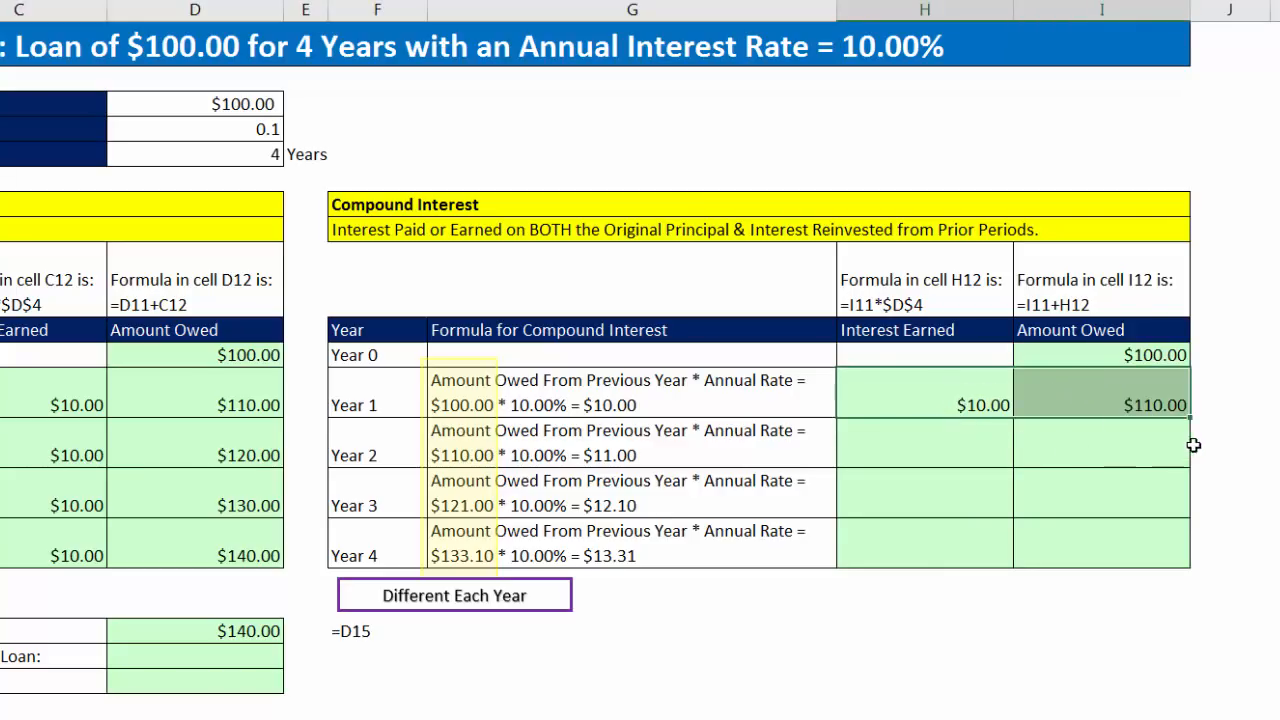
{"action": "double_click", "coordinate": [1188, 415]}
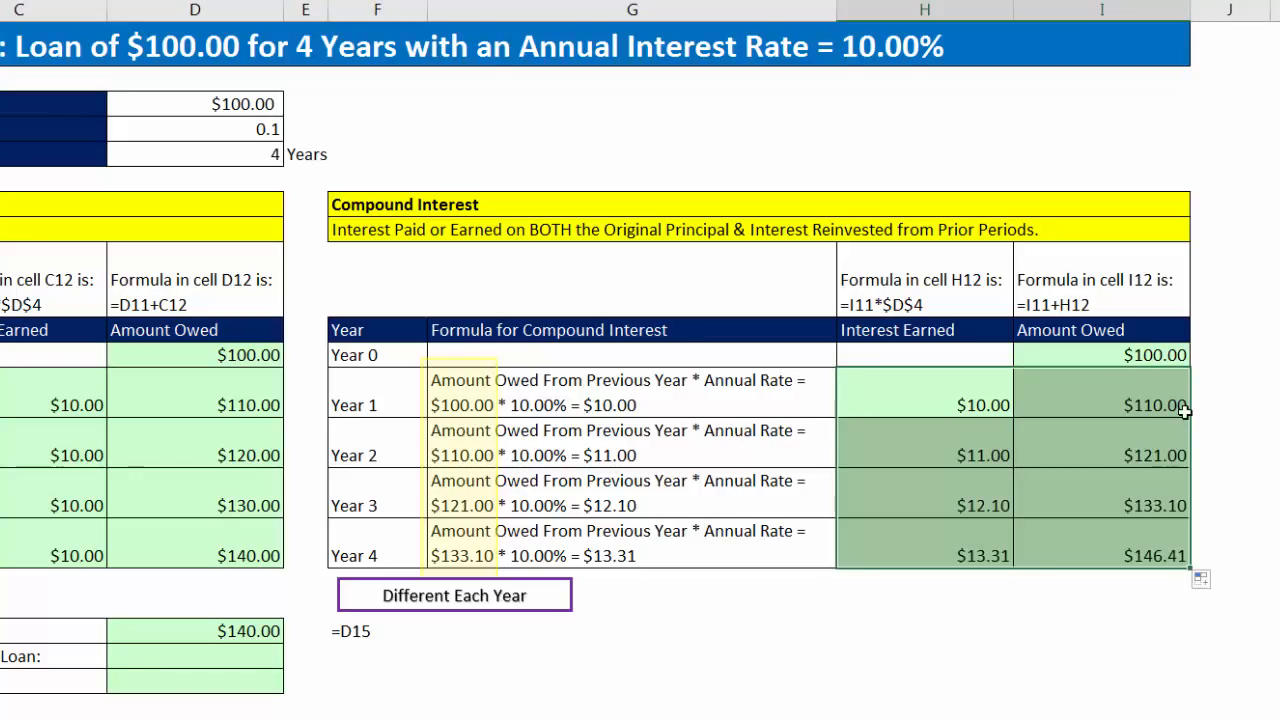
{"action": "left_click", "coordinate": [927, 561]}
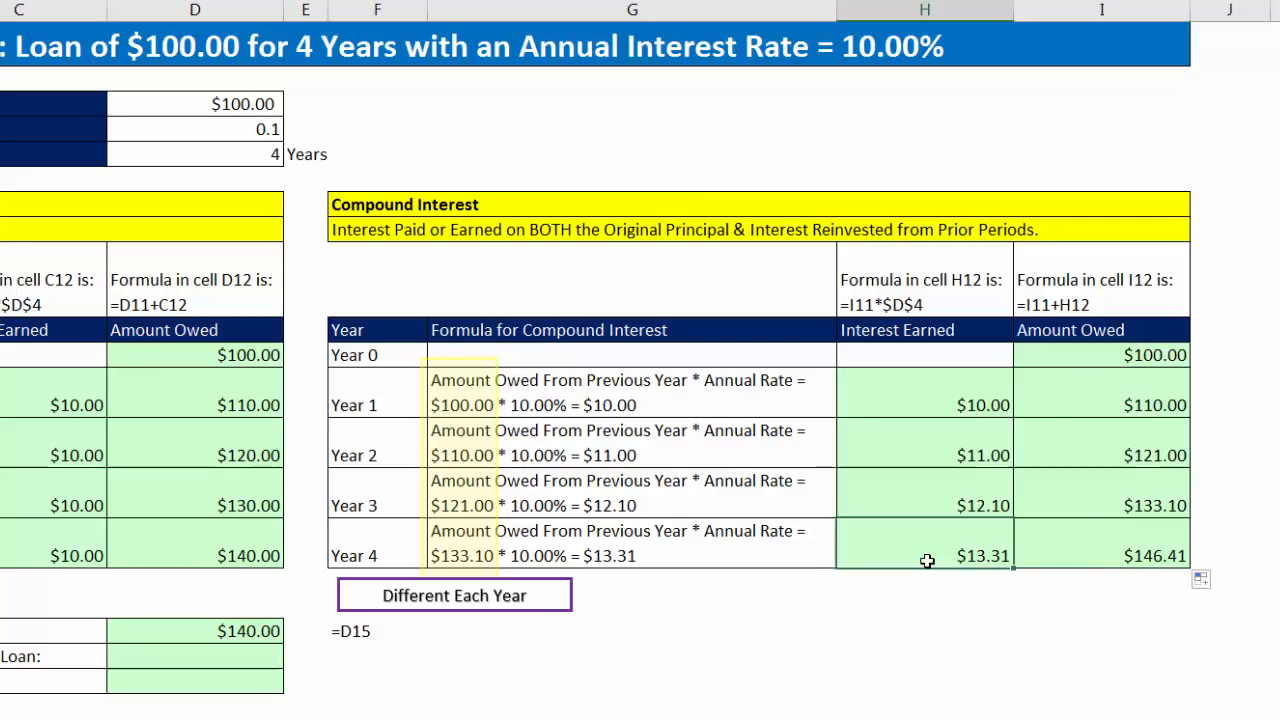
{"action": "key", "text": "F2"}
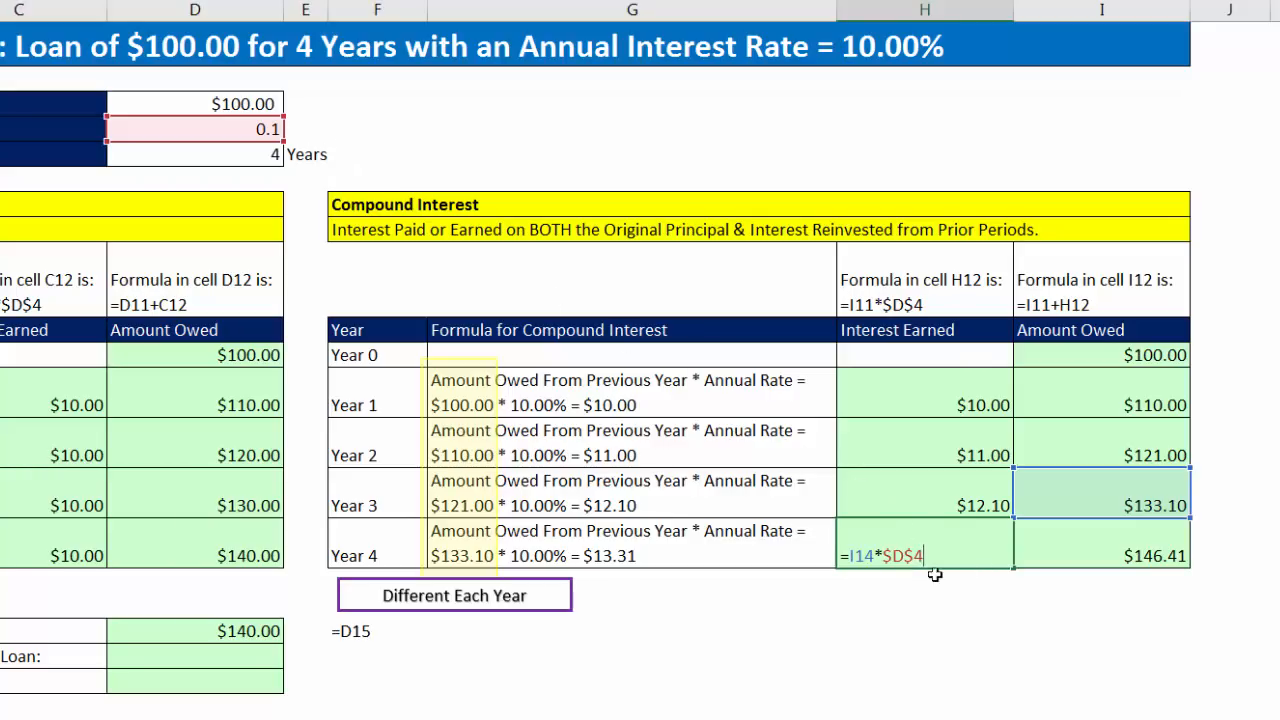
{"action": "key", "text": "Tab"}
{"action": "key", "text": "F2"}
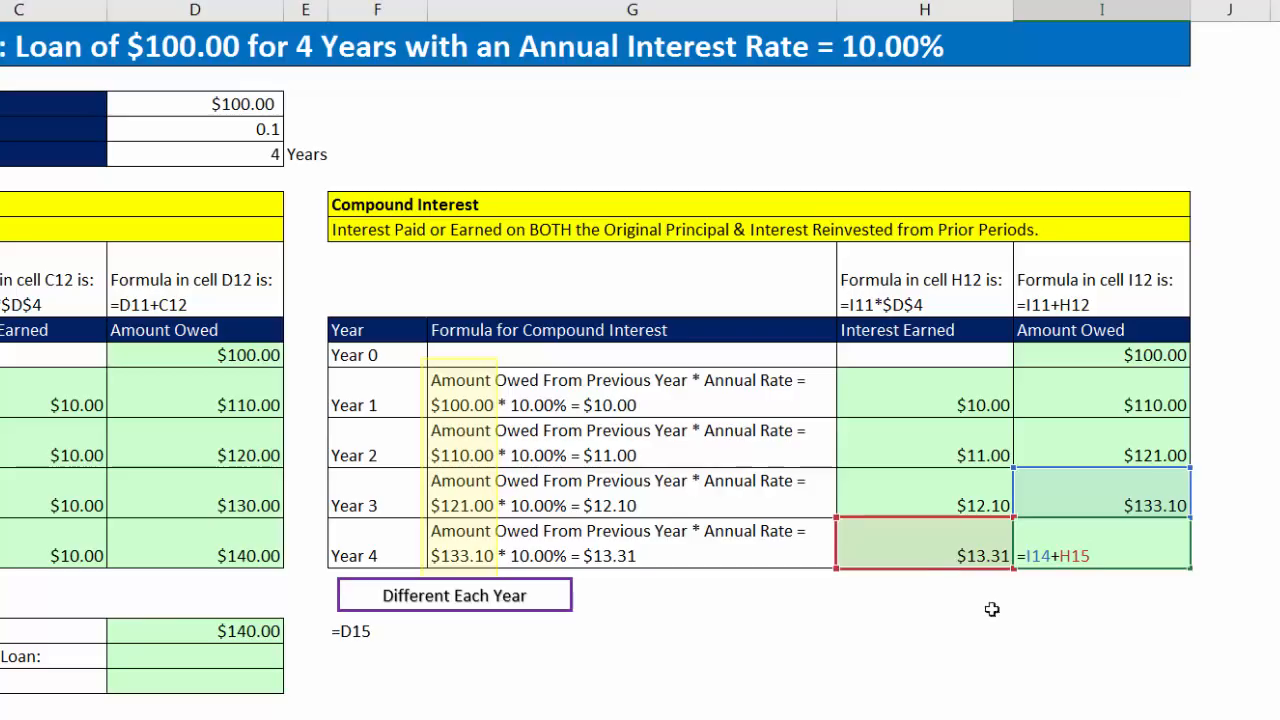
{"action": "key", "text": "Return"}
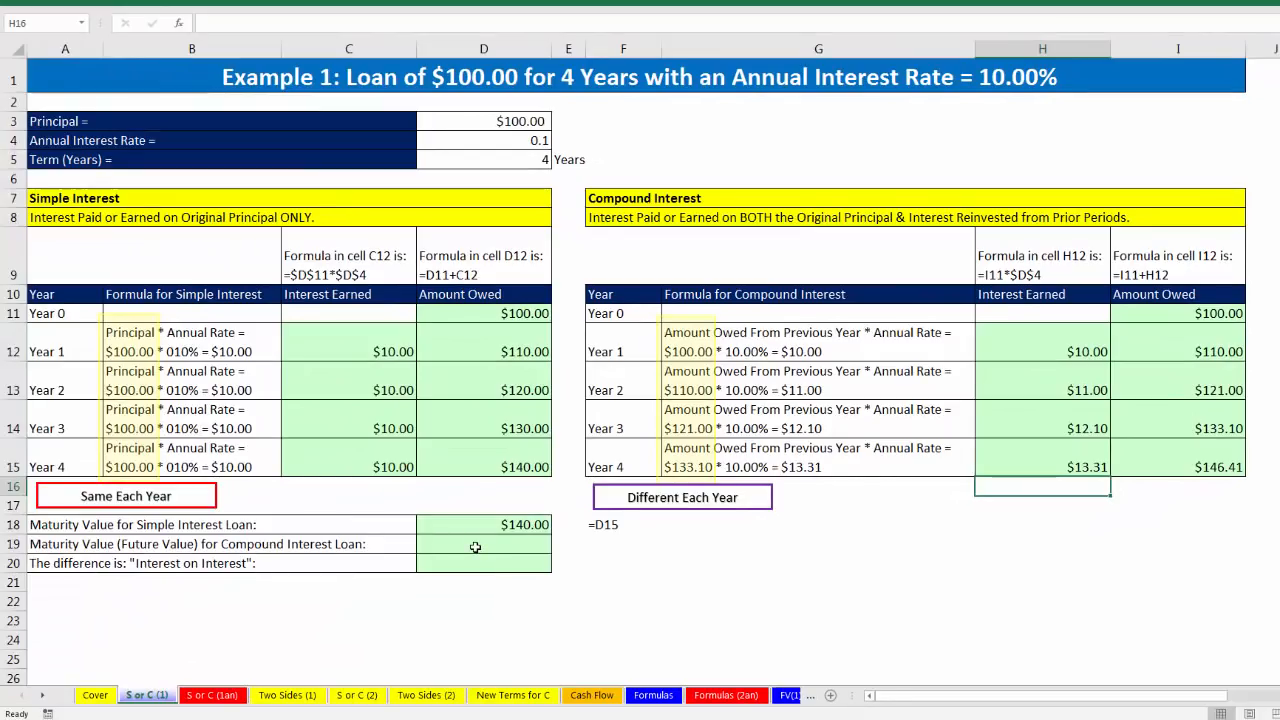
Step: Link the maturity value for the compound interest loan in D19 to the Year 4 Amount Owed with =I15
{"action": "left_click", "coordinate": [474, 547]}
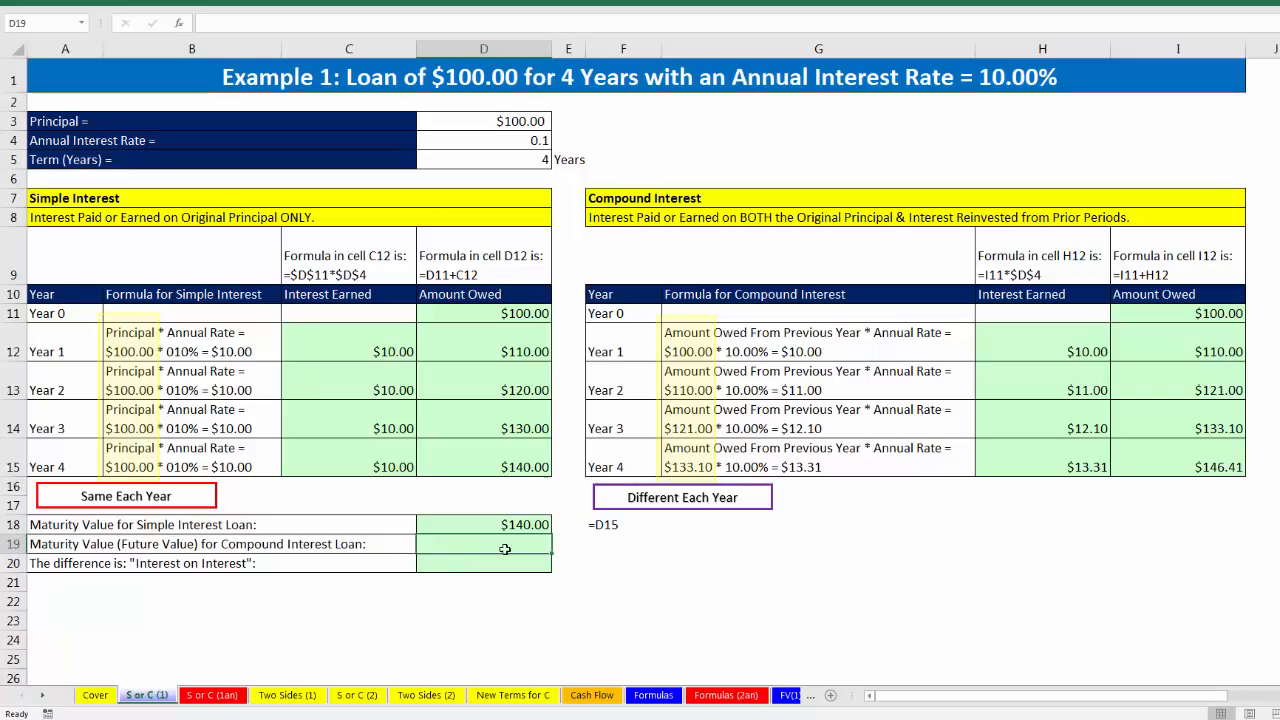
{"action": "type", "text": "="}
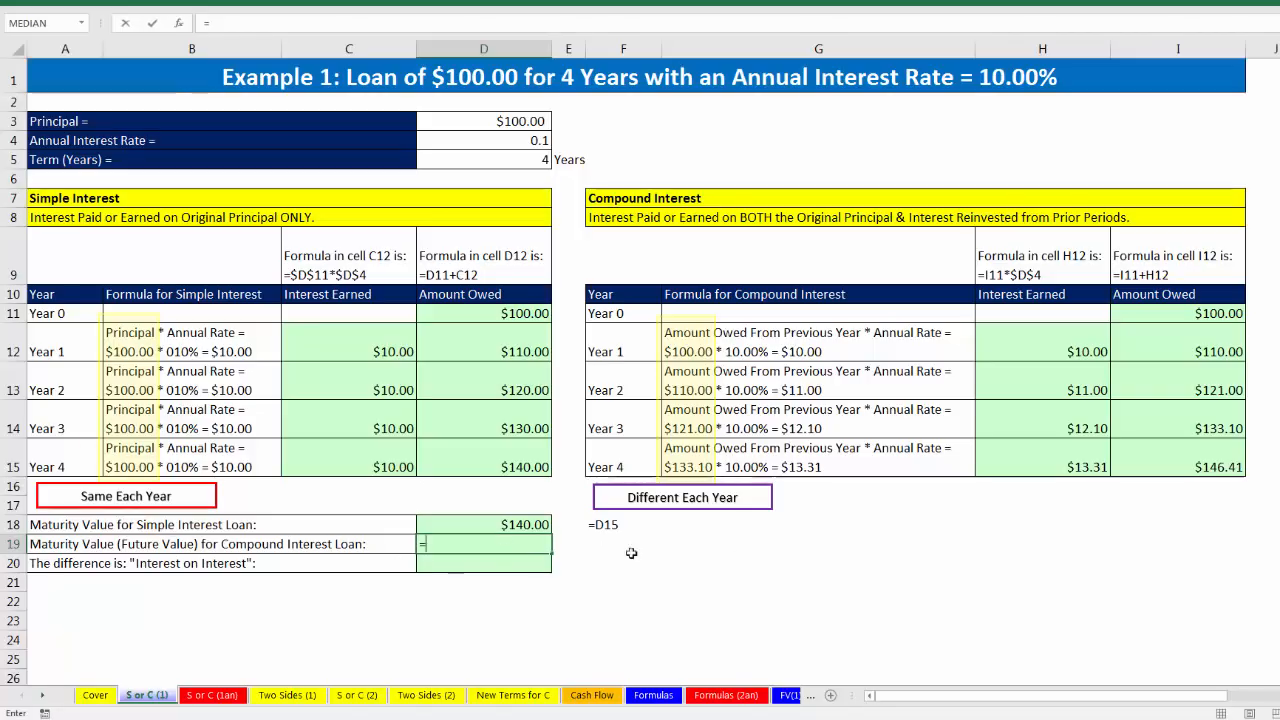
{"action": "left_click", "coordinate": [1193, 446]}
{"action": "key", "text": "Return"}
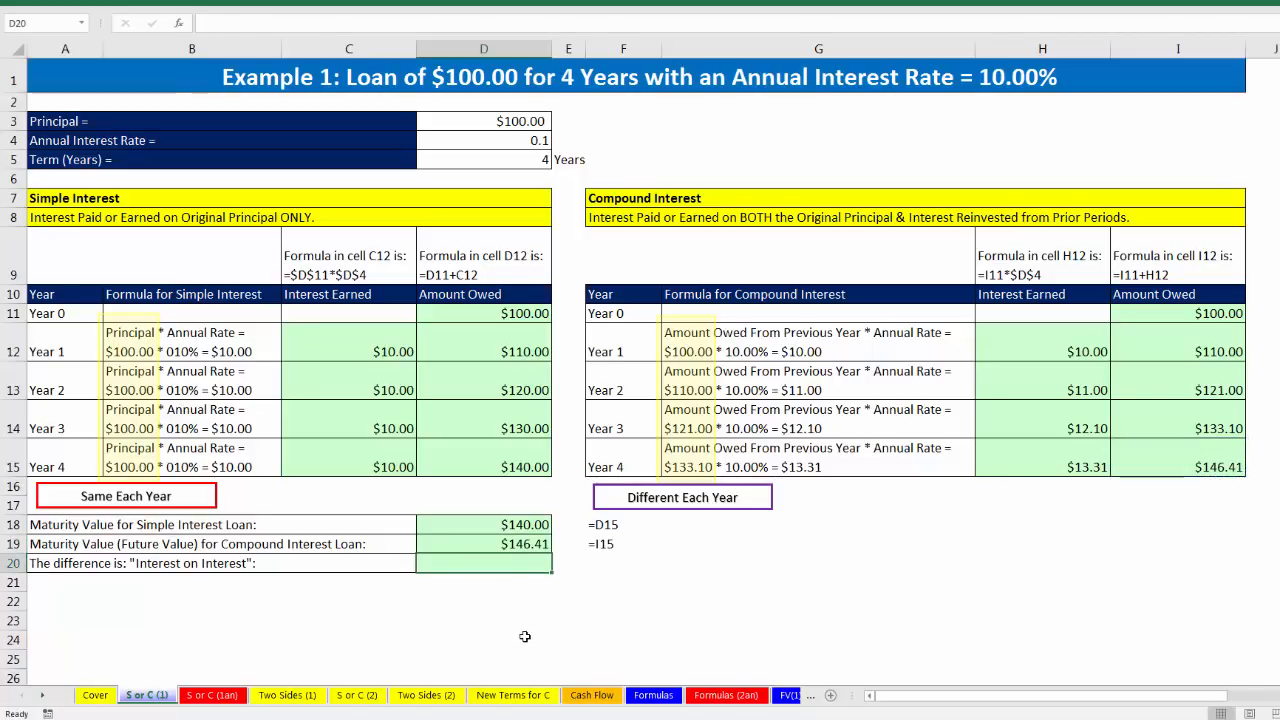
Step: Calculate the "Interest on Interest" difference between the compound and simple maturity values in D20 with =D19-D18
{"action": "type", "text": "="}
{"action": "key", "text": "Up"}
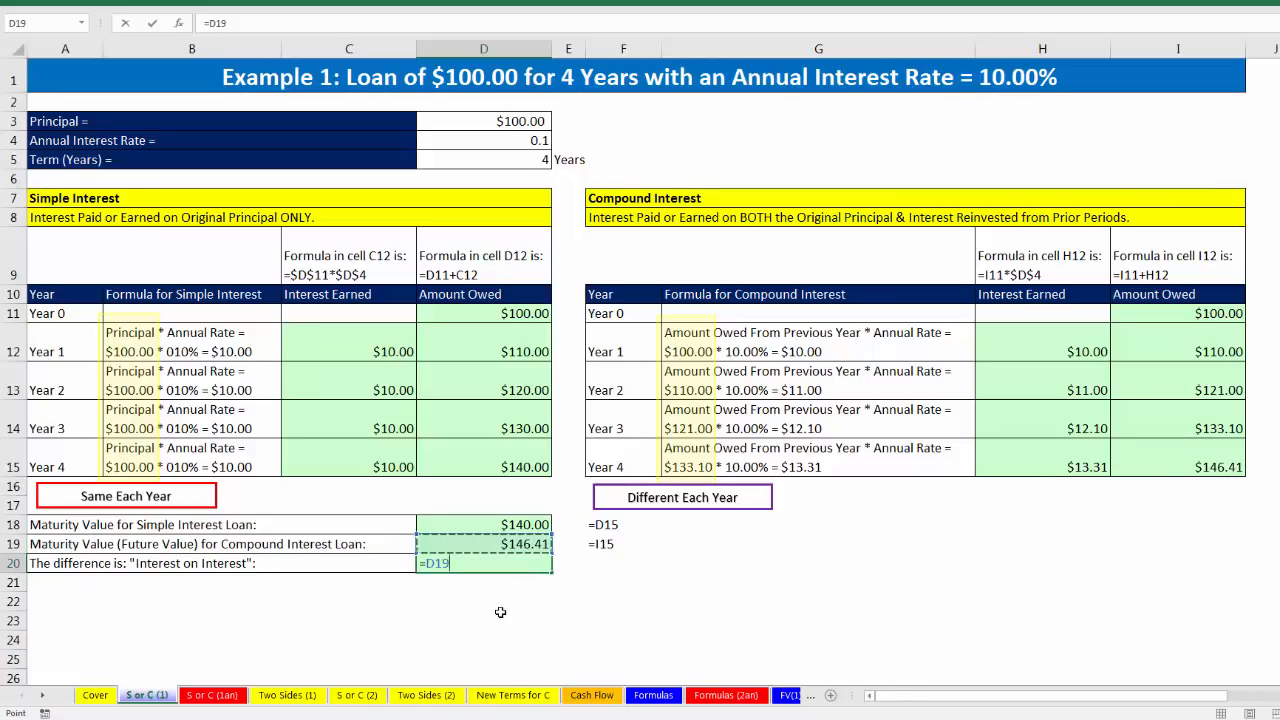
{"action": "type", "text": "-"}
{"action": "key", "text": "Up"}
{"action": "key", "text": "Up"}
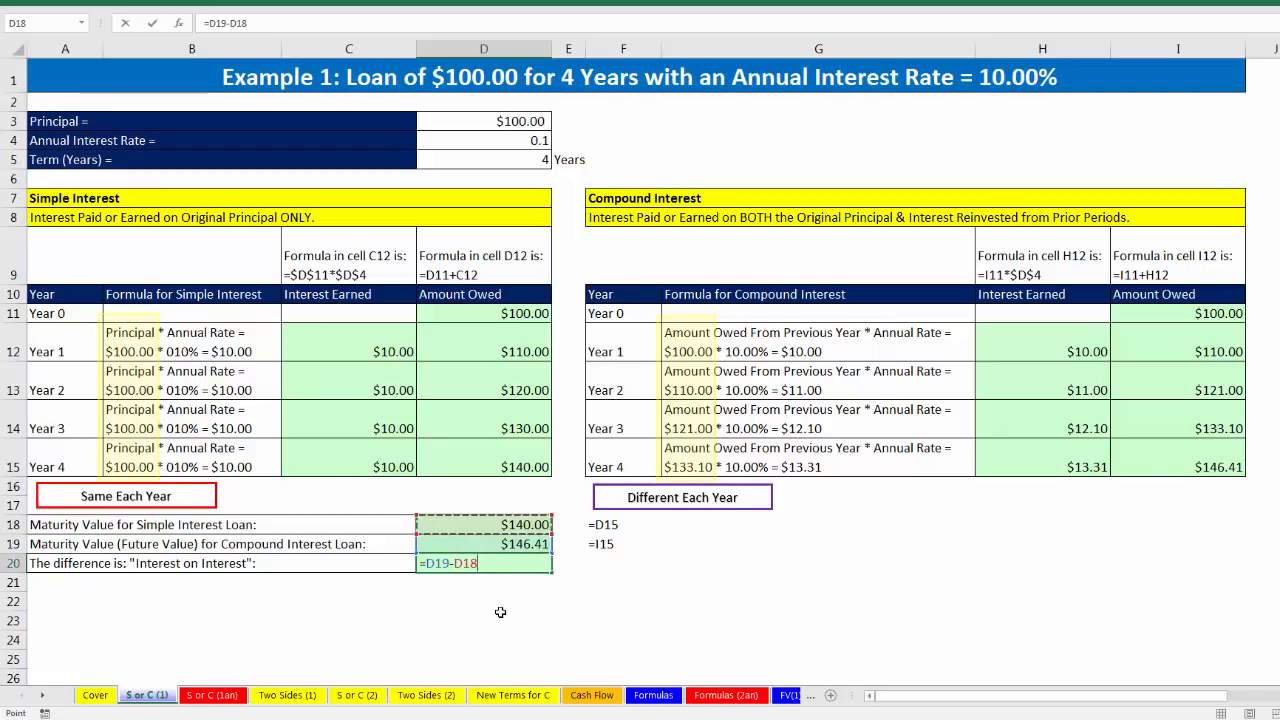
{"action": "key", "text": "Return"}
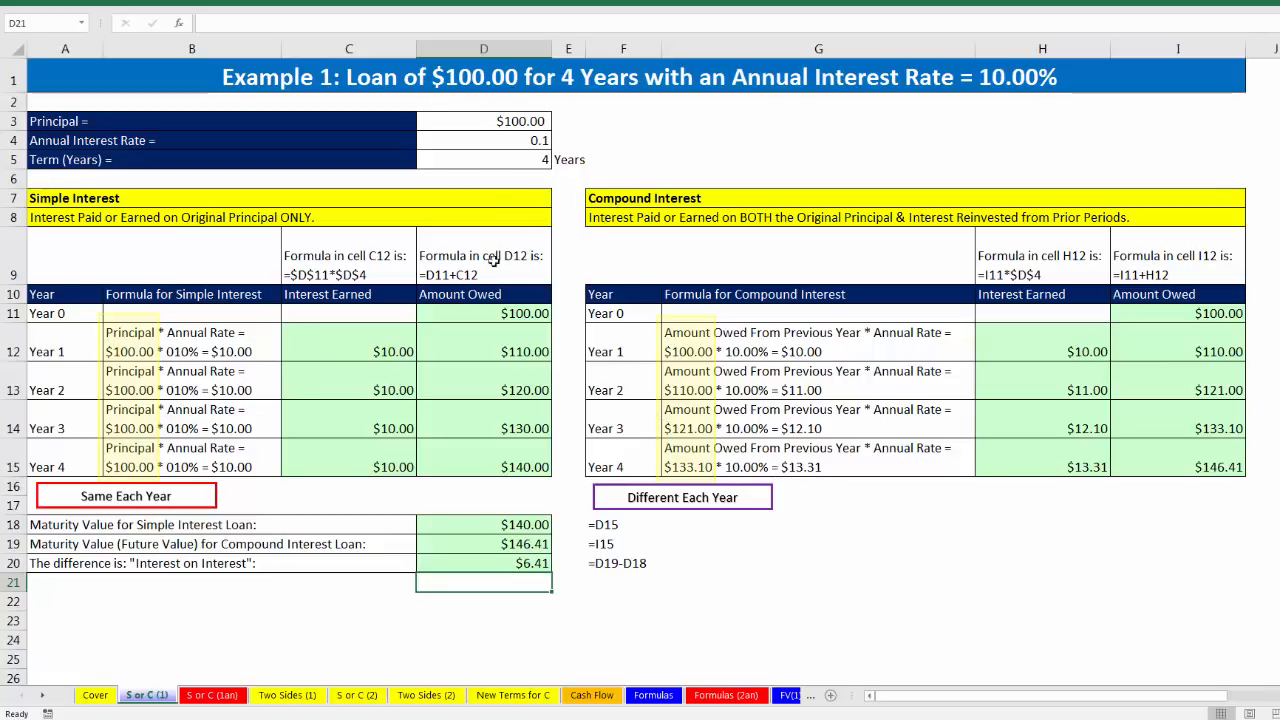
Step: Check the compound loan's maturity value in D19 and examine its debt and investment sides on the Two Sides (1) sheet
{"action": "left_click", "coordinate": [521, 541]}
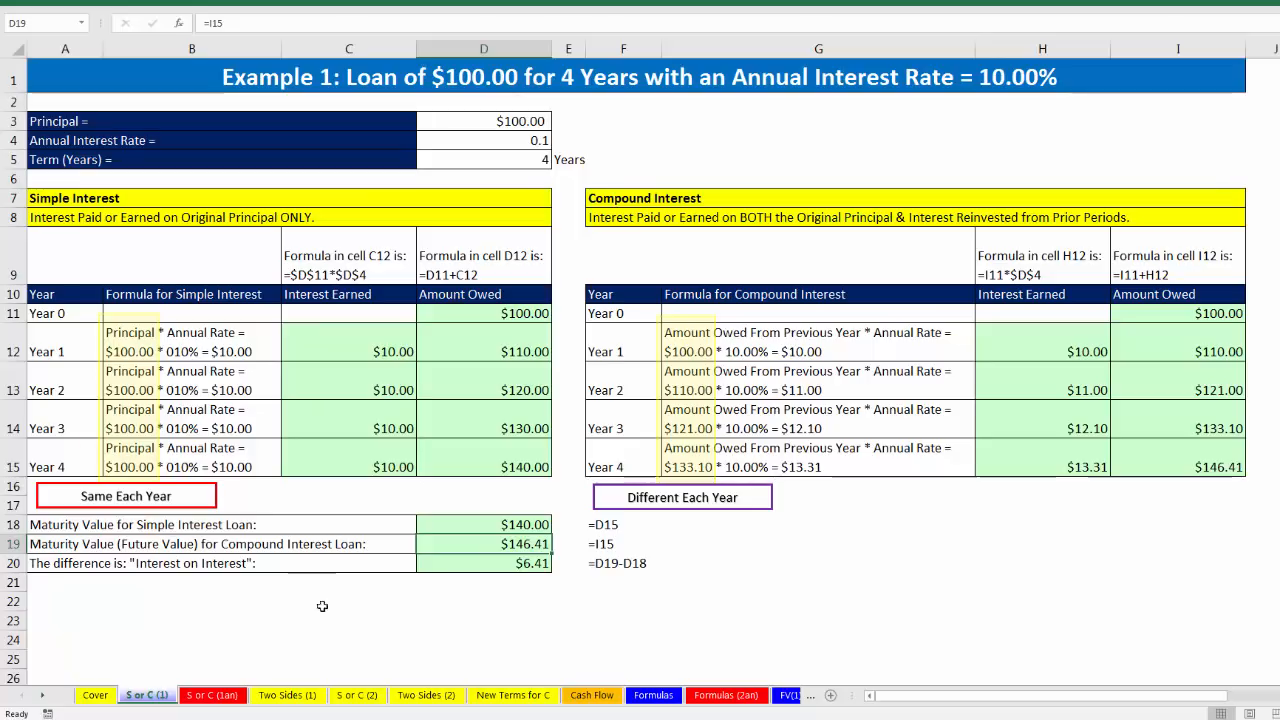
{"action": "left_click", "coordinate": [285, 697]}
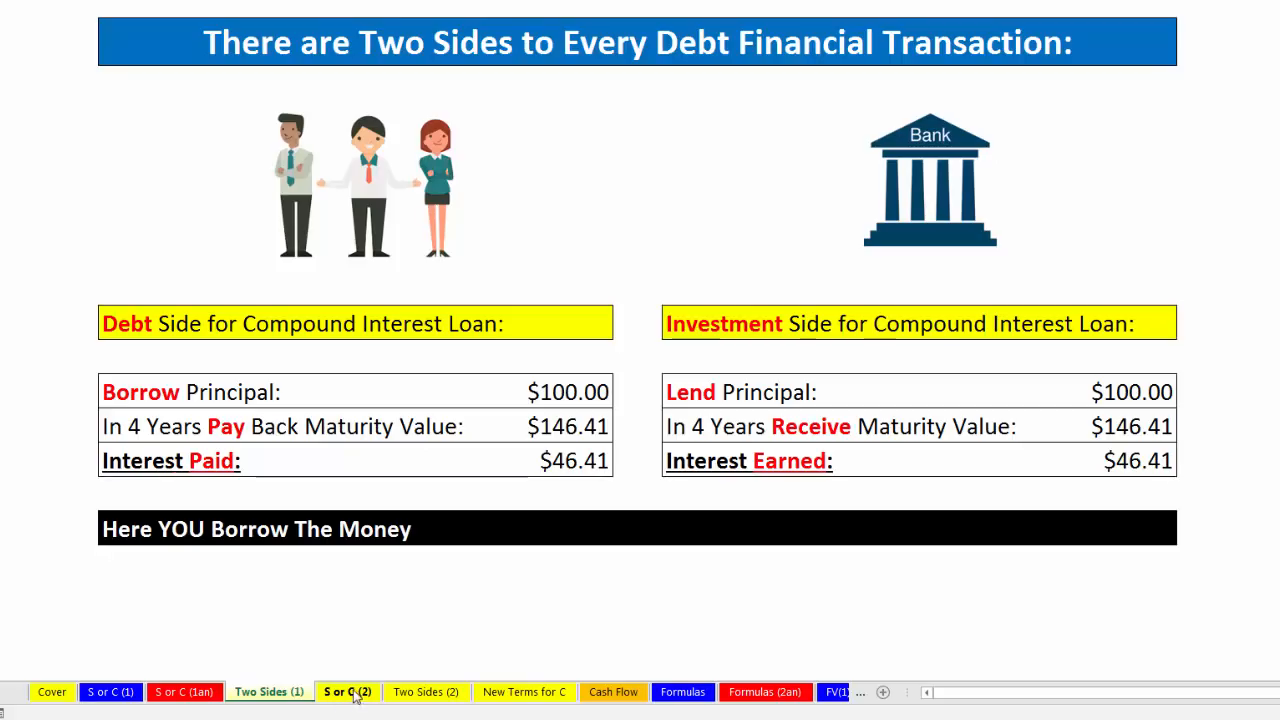
Step: Examine the savings account example on the S or C (2) sheet, checking cells D19, D11 and D20
{"action": "left_click", "coordinate": [358, 693]}
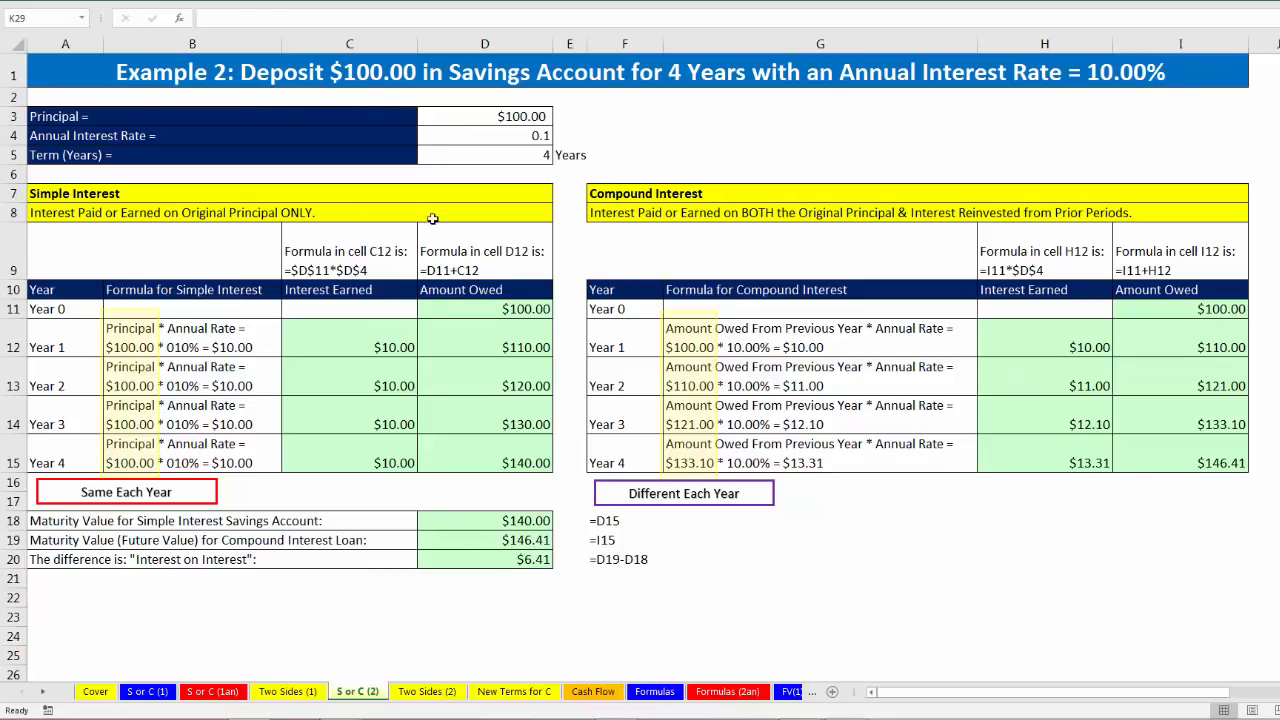
{"action": "left_click", "coordinate": [512, 540]}
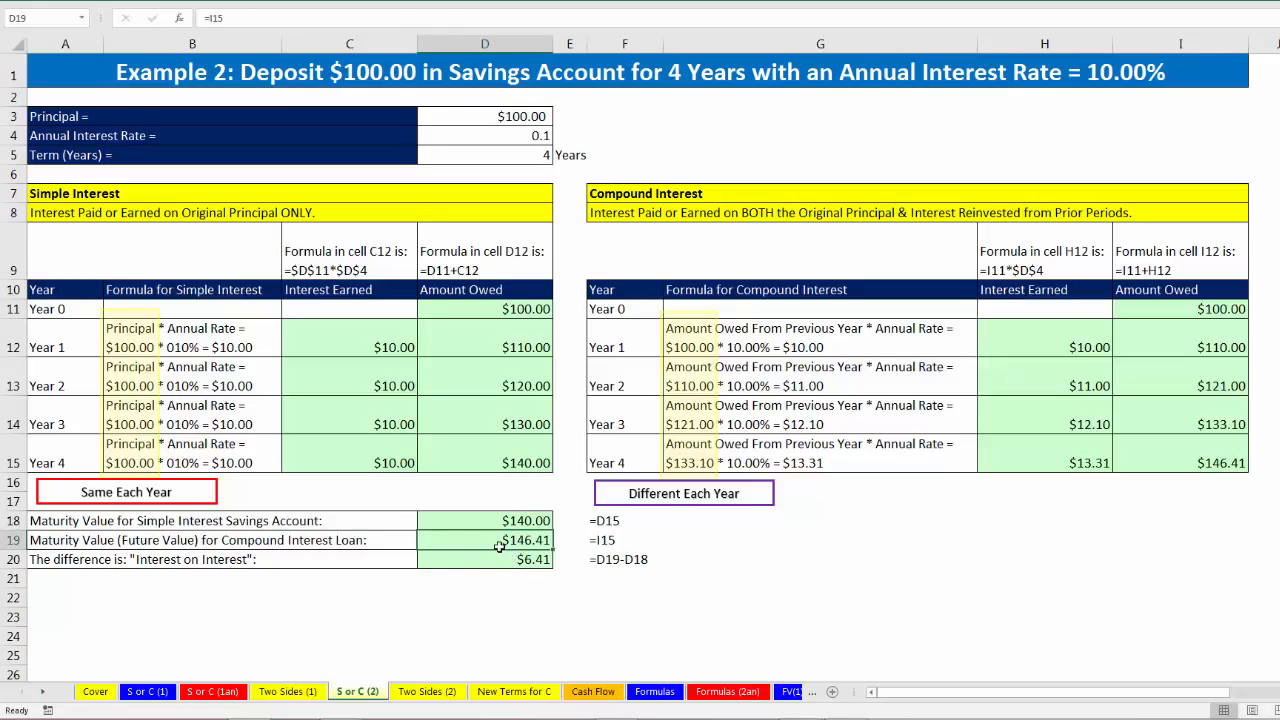
{"action": "left_click", "coordinate": [524, 308]}
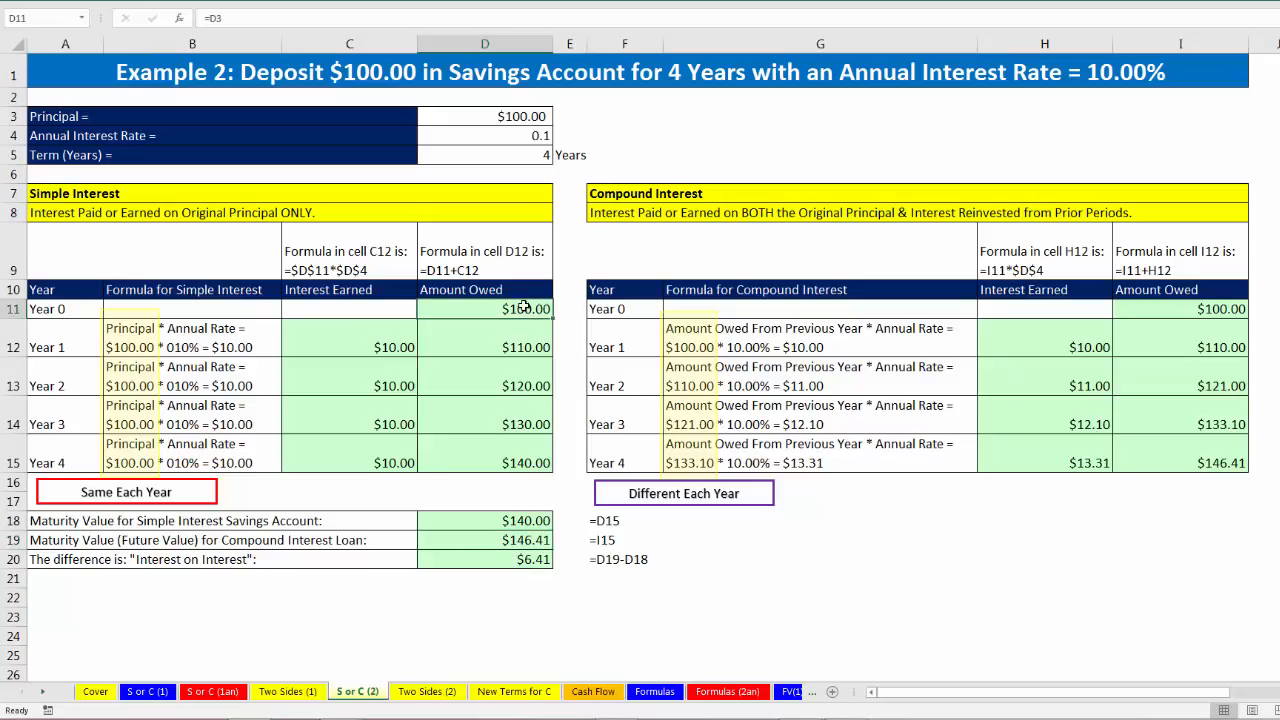
{"action": "left_click", "coordinate": [496, 545]}
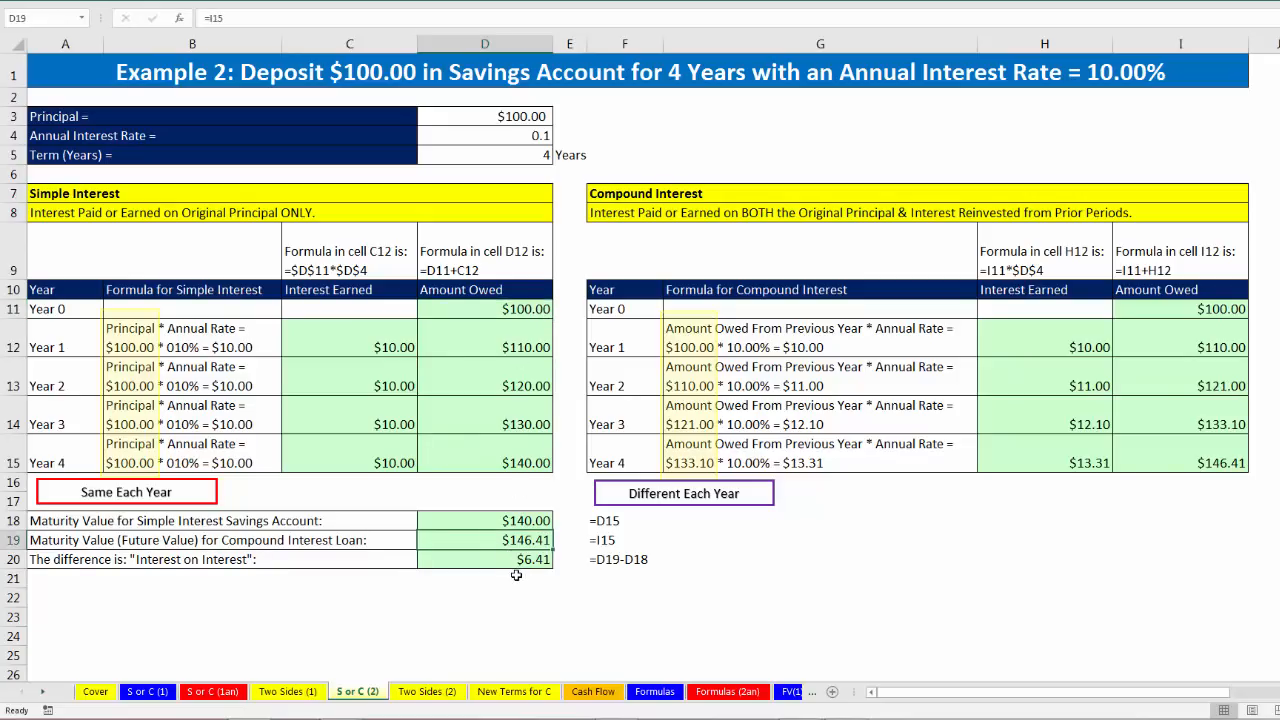
{"action": "left_click", "coordinate": [463, 562]}
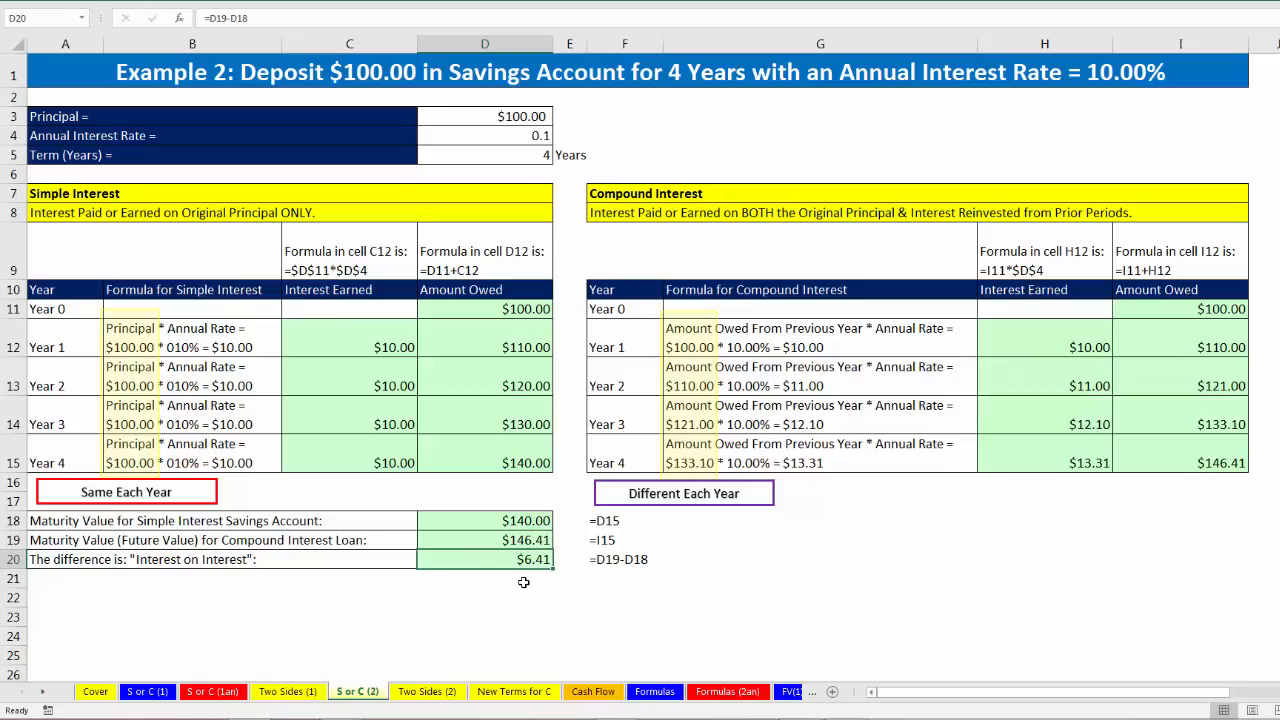
Step: Examine the principal, maturity value and interest cells on the Two Sides (2) sheet and open the New Terms for C sheet
{"action": "left_click", "coordinate": [428, 694]}
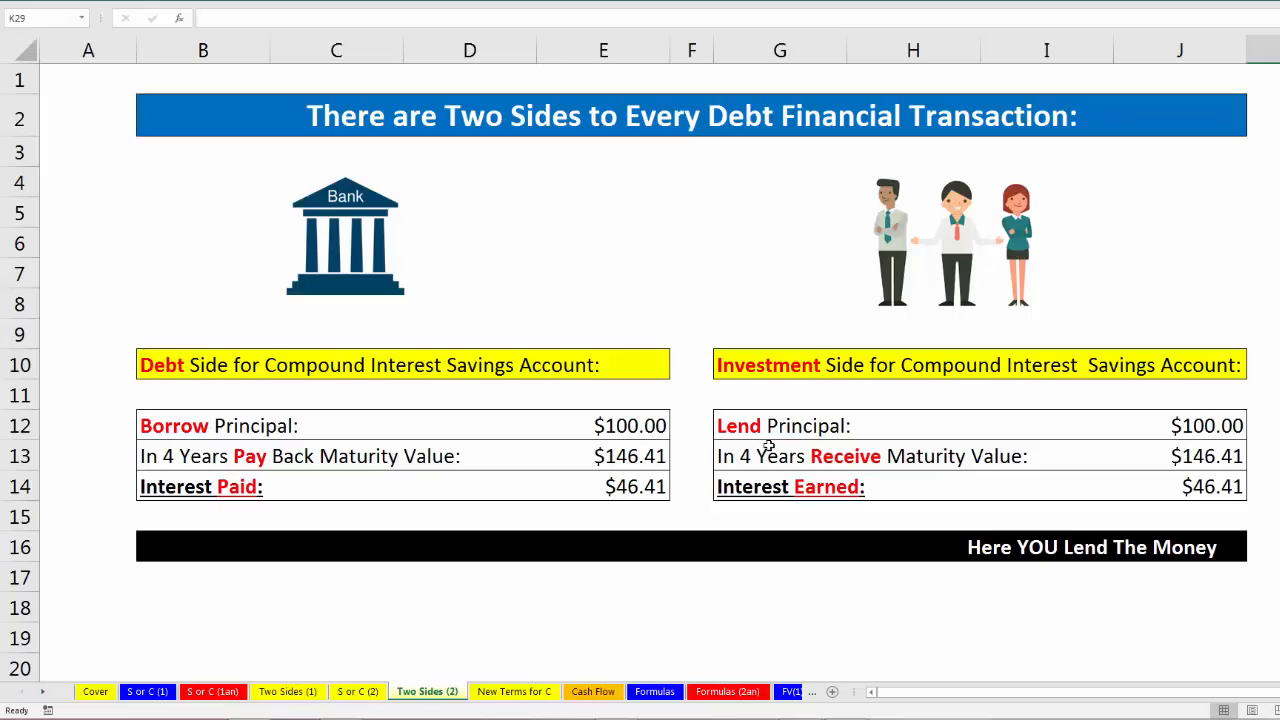
{"action": "left_click", "coordinate": [1175, 426]}
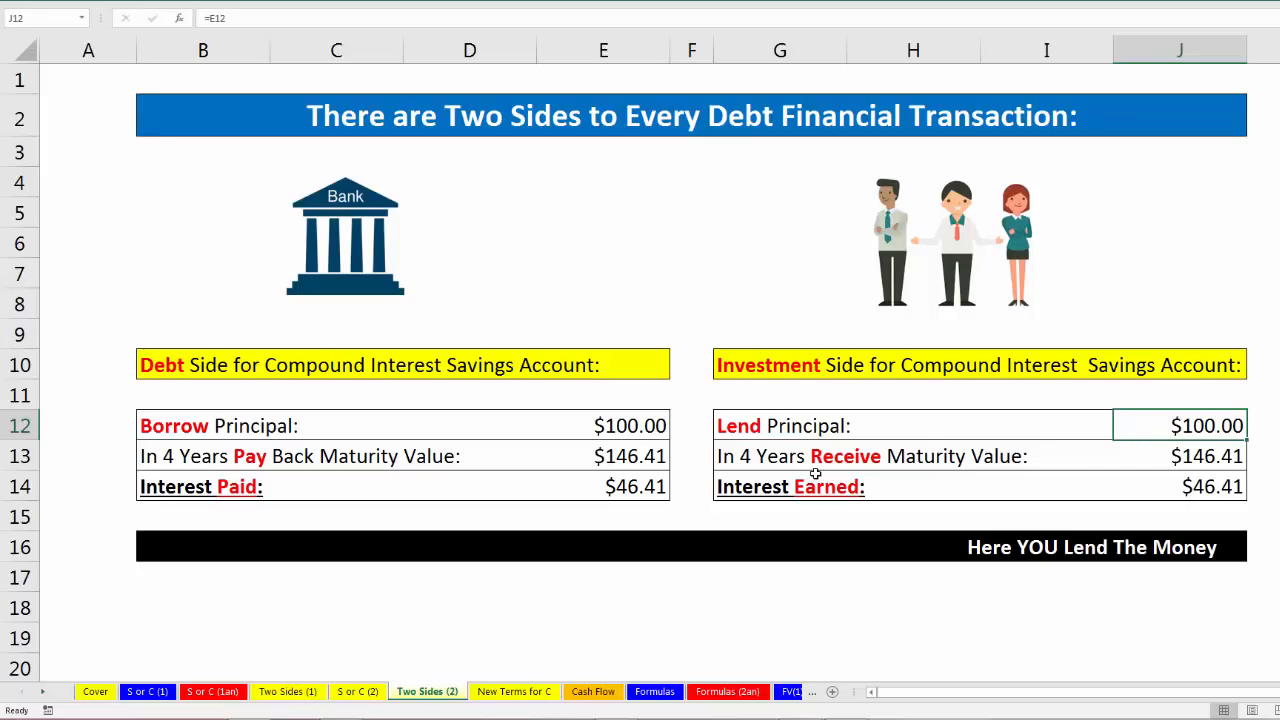
{"action": "left_click", "coordinate": [1198, 460]}
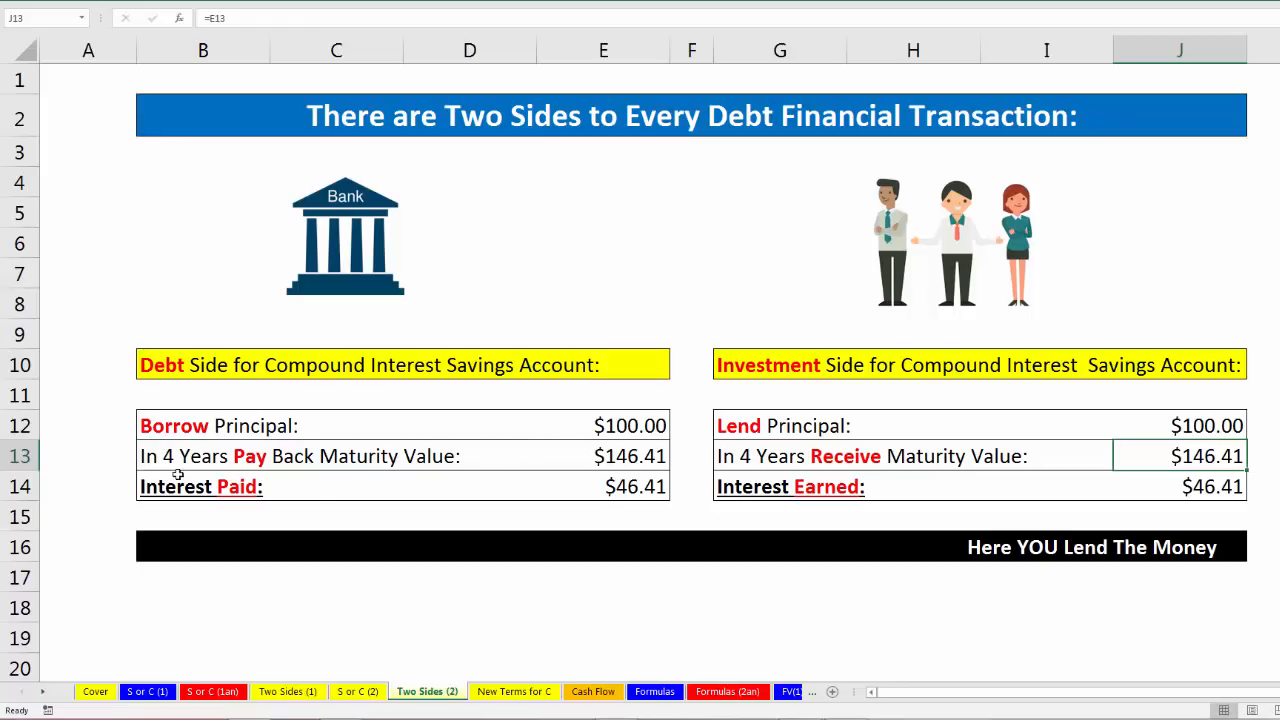
{"action": "left_click", "coordinate": [622, 462]}
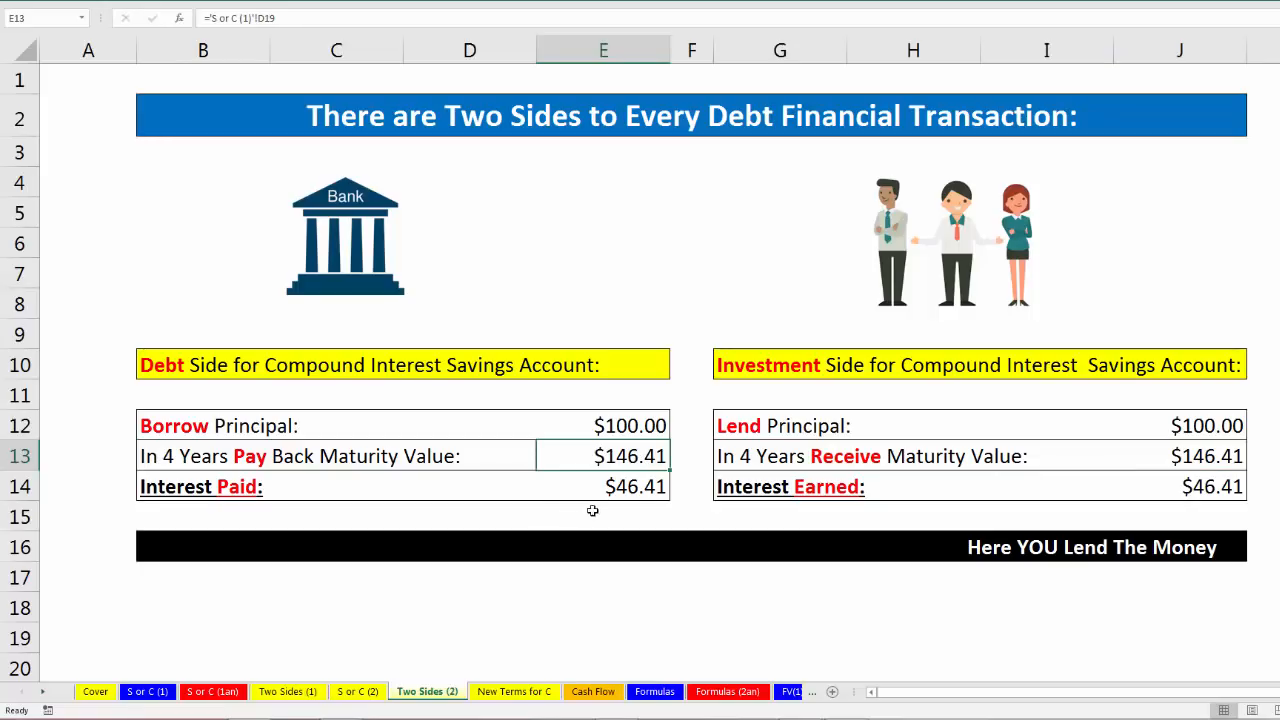
{"action": "left_click", "coordinate": [628, 490]}
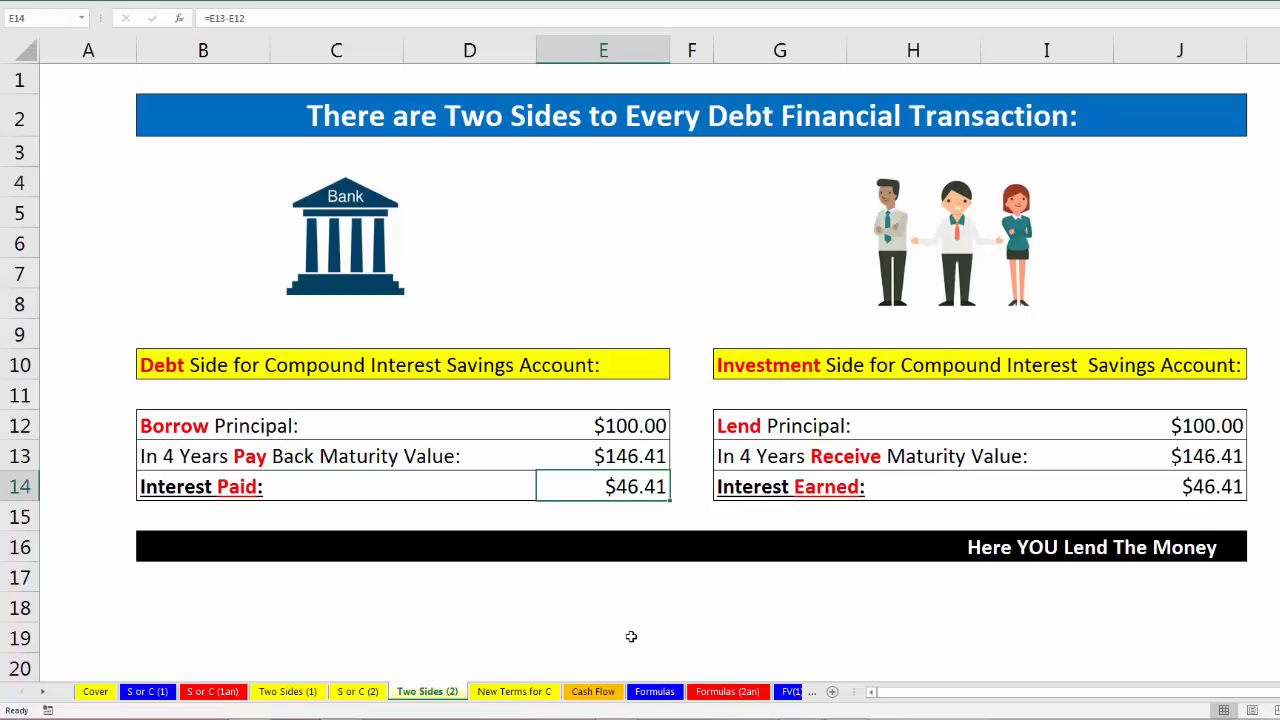
{"action": "left_click", "coordinate": [512, 692]}
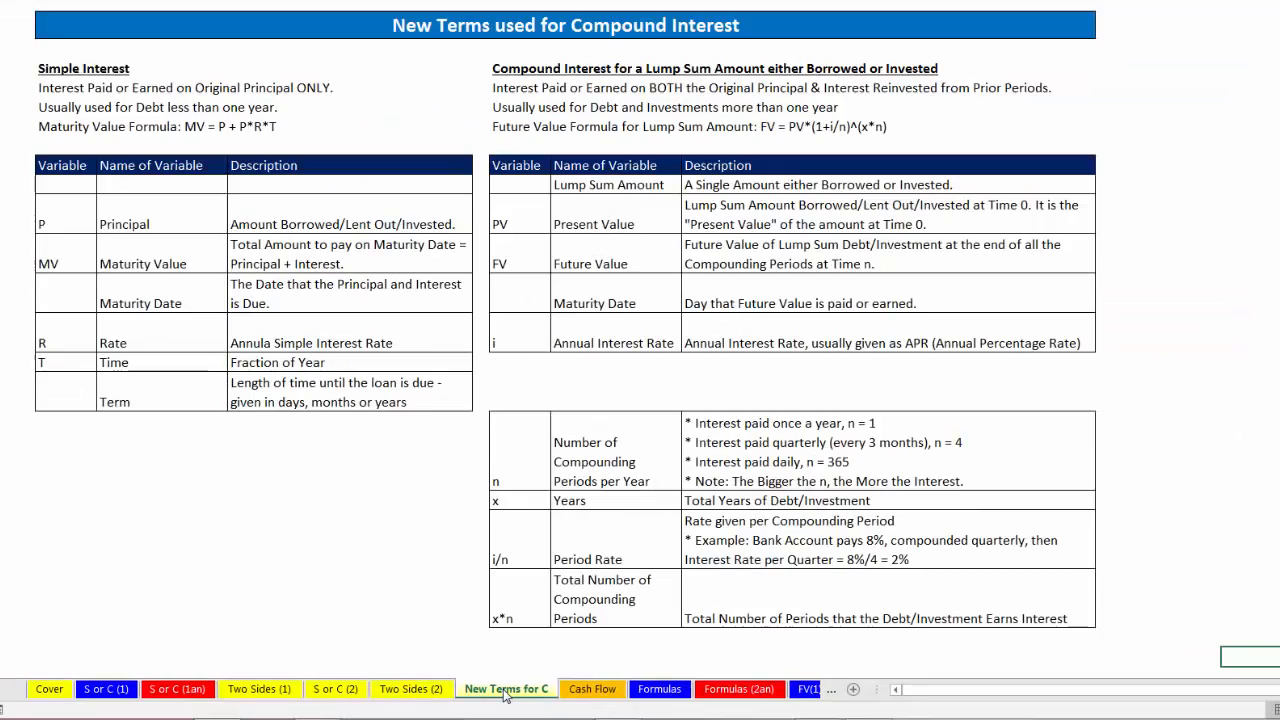
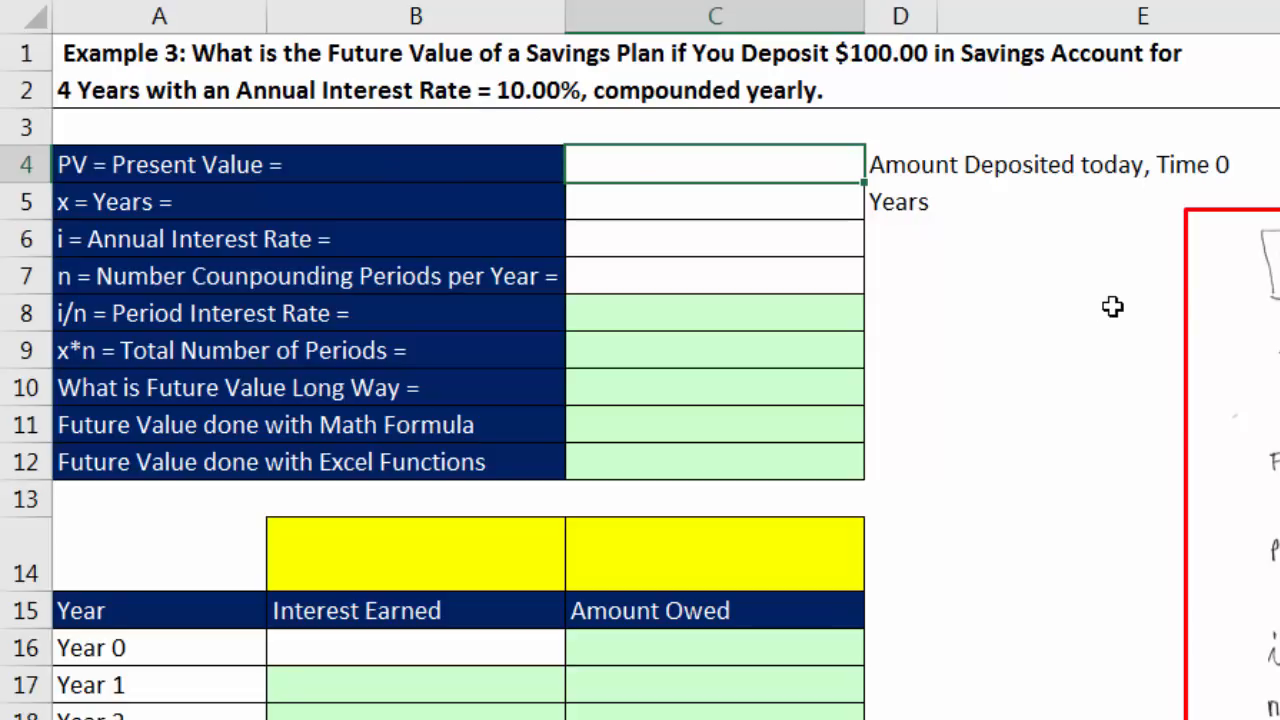
Step: Enter the savings plan inputs in C4:C7: present value $100.00, 4 years, annual rate 0.1 and 1 compounding period per year
{"action": "key", "text": "Return"}
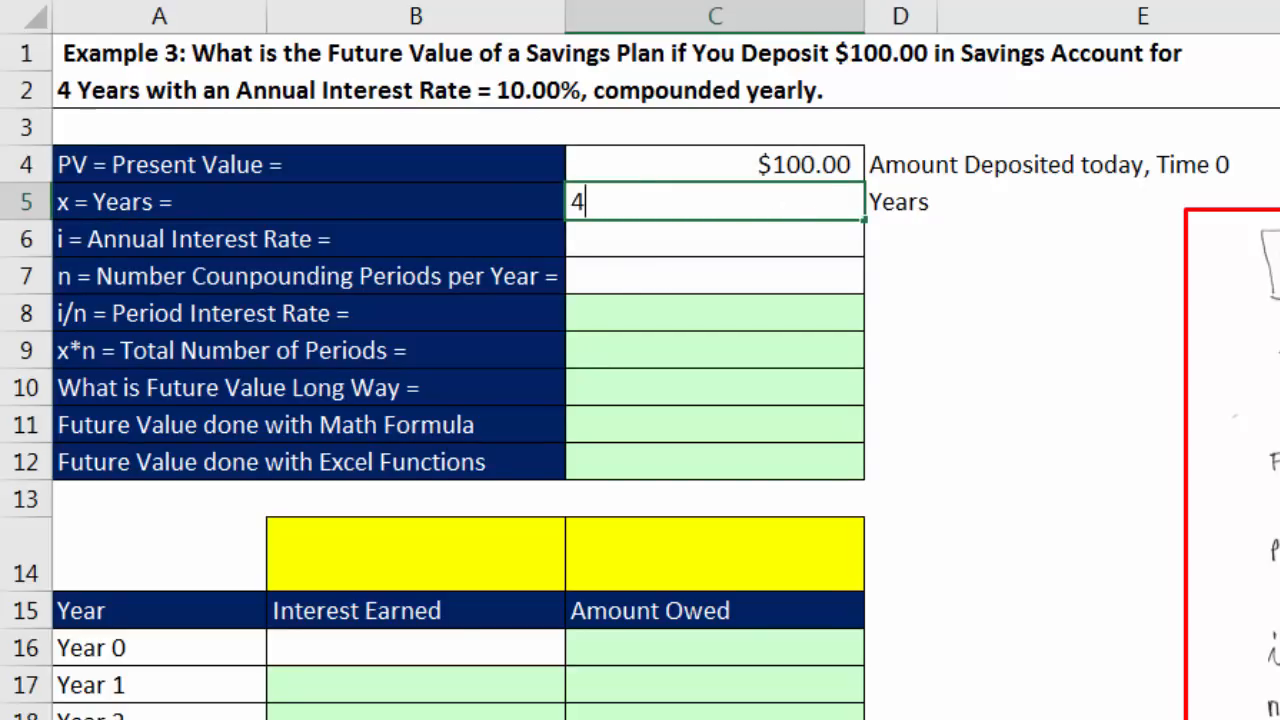
{"action": "key", "text": "Return"}
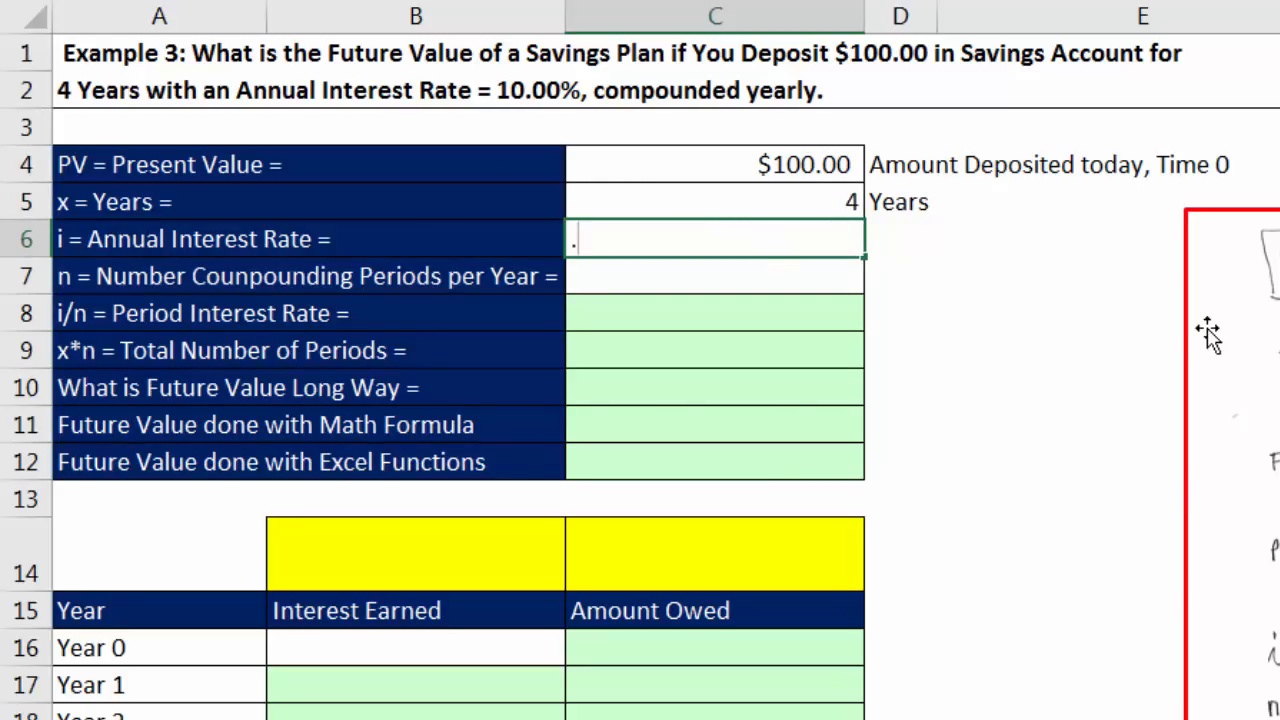
{"action": "key", "text": "Return"}
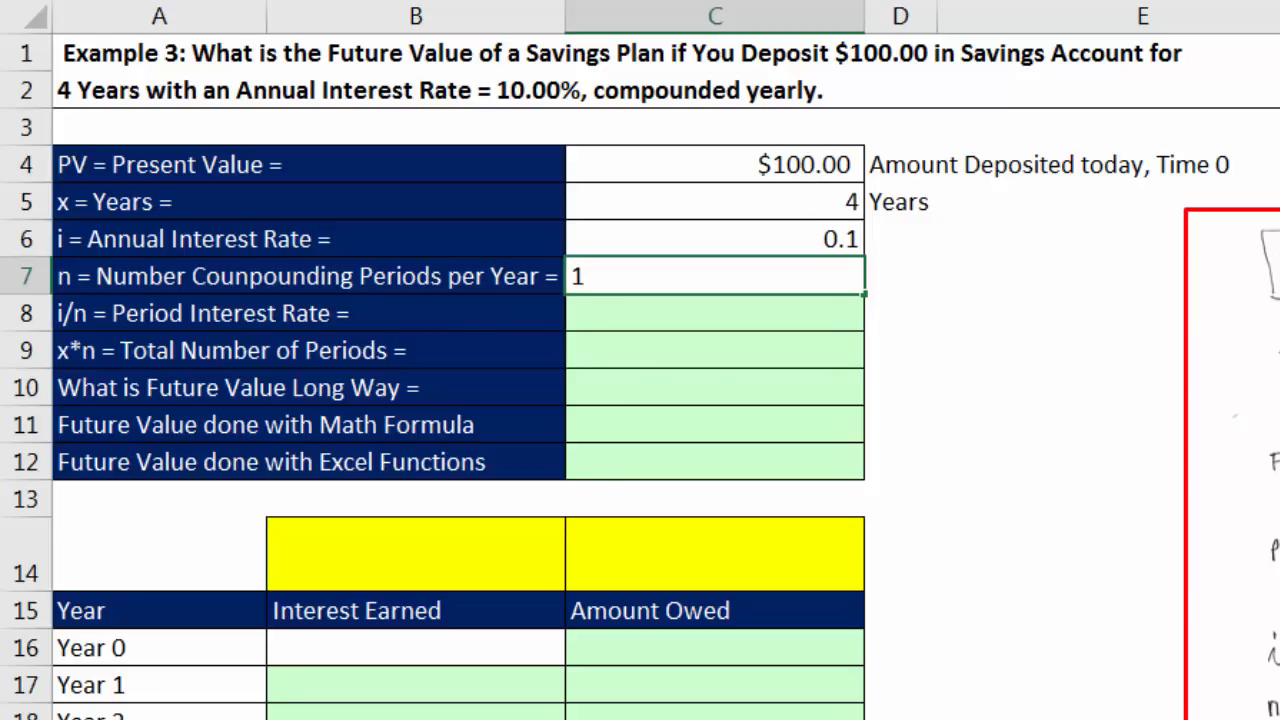
{"action": "key", "text": "Return"}
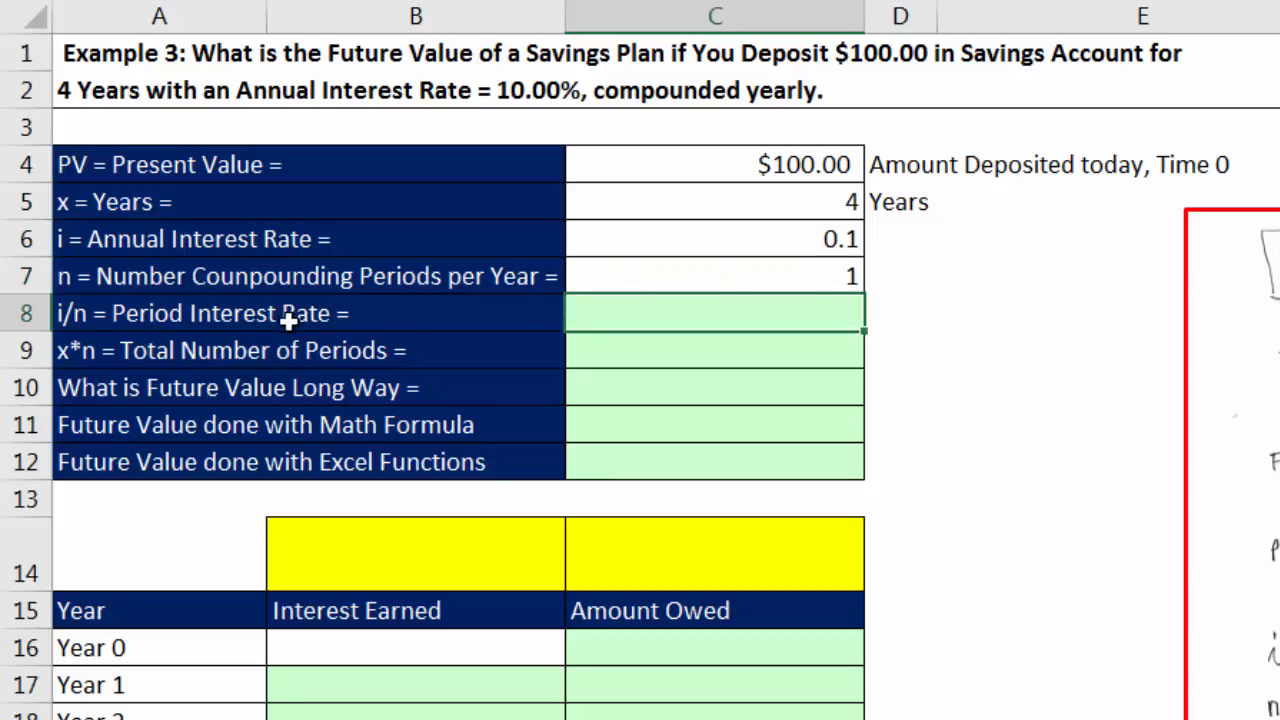
Step: Calculate the period interest rate in C8 by dividing the annual rate by the compounding periods per year with =C6/C7
{"action": "left_click", "coordinate": [740, 253]}
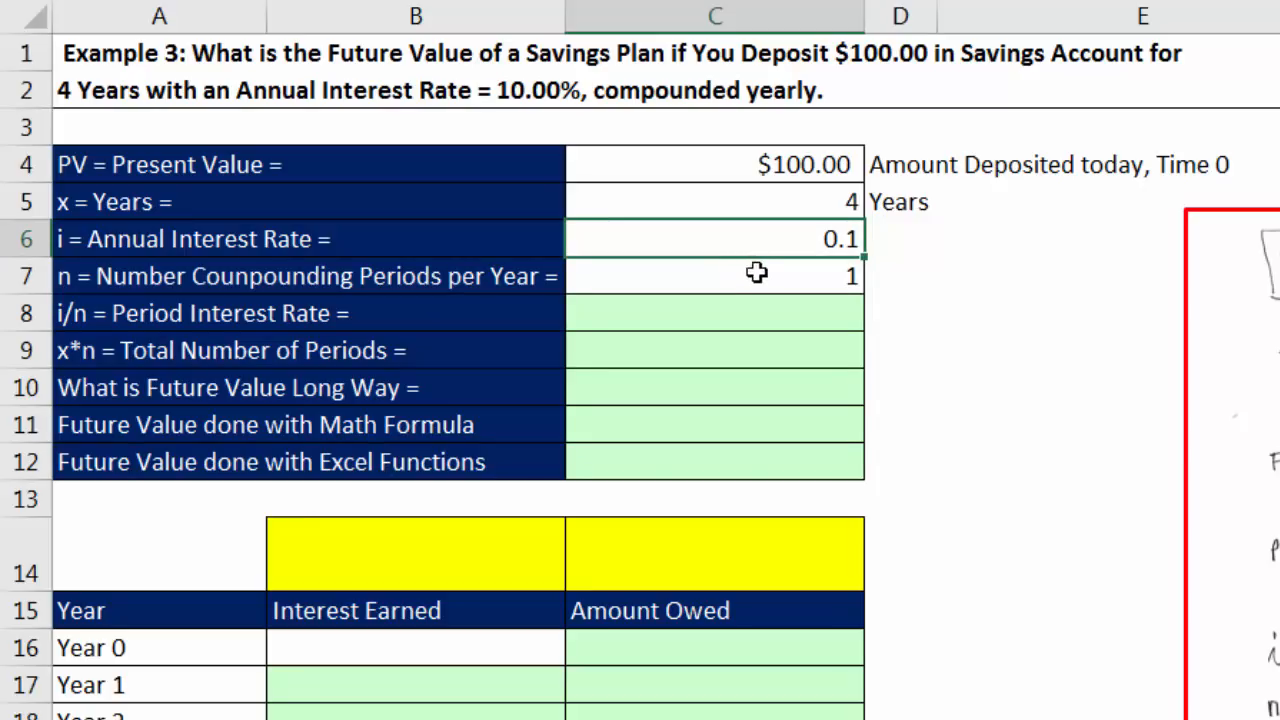
{"action": "left_click", "coordinate": [767, 280]}
{"action": "left_click", "coordinate": [783, 314]}
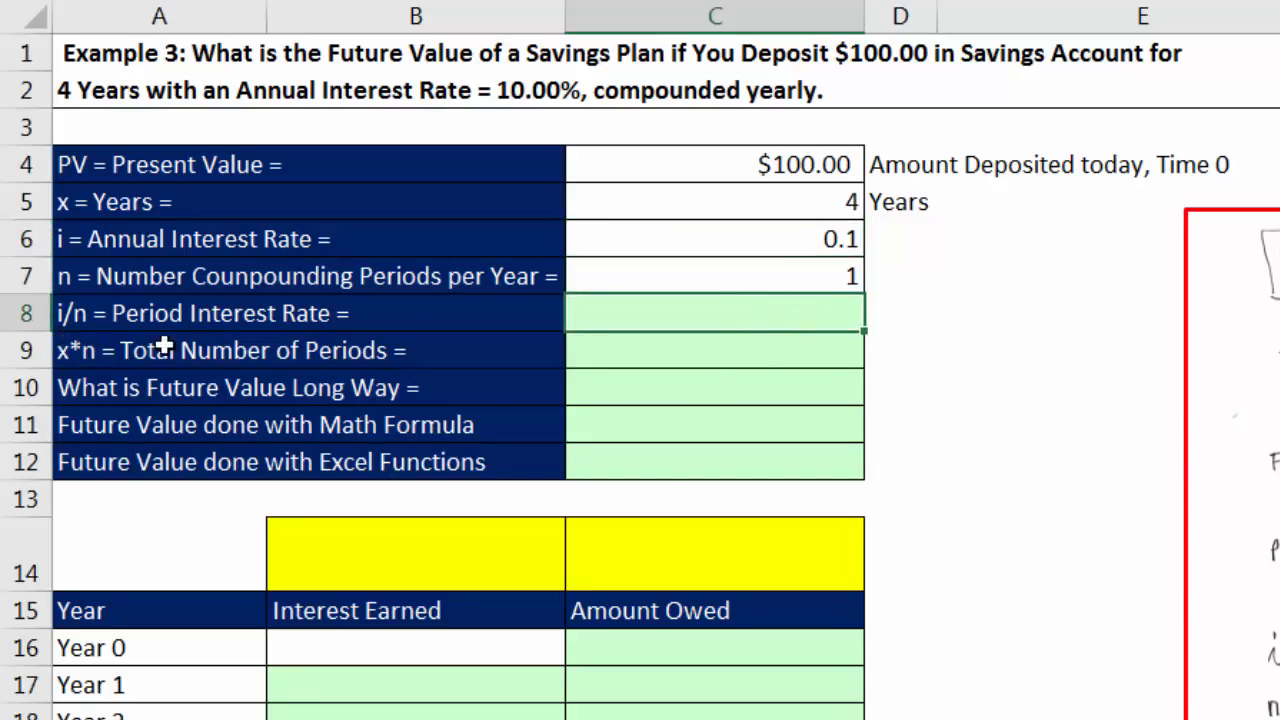
{"action": "left_click", "coordinate": [775, 268]}
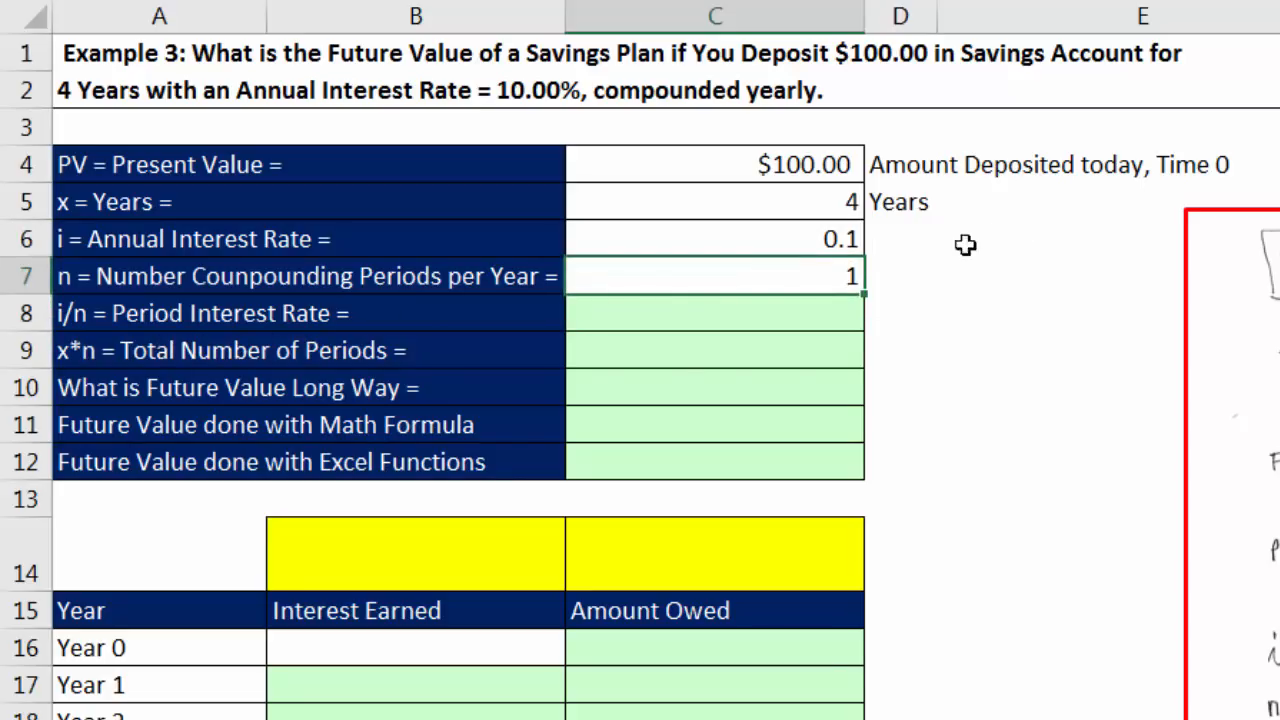
{"action": "left_click", "coordinate": [823, 317]}
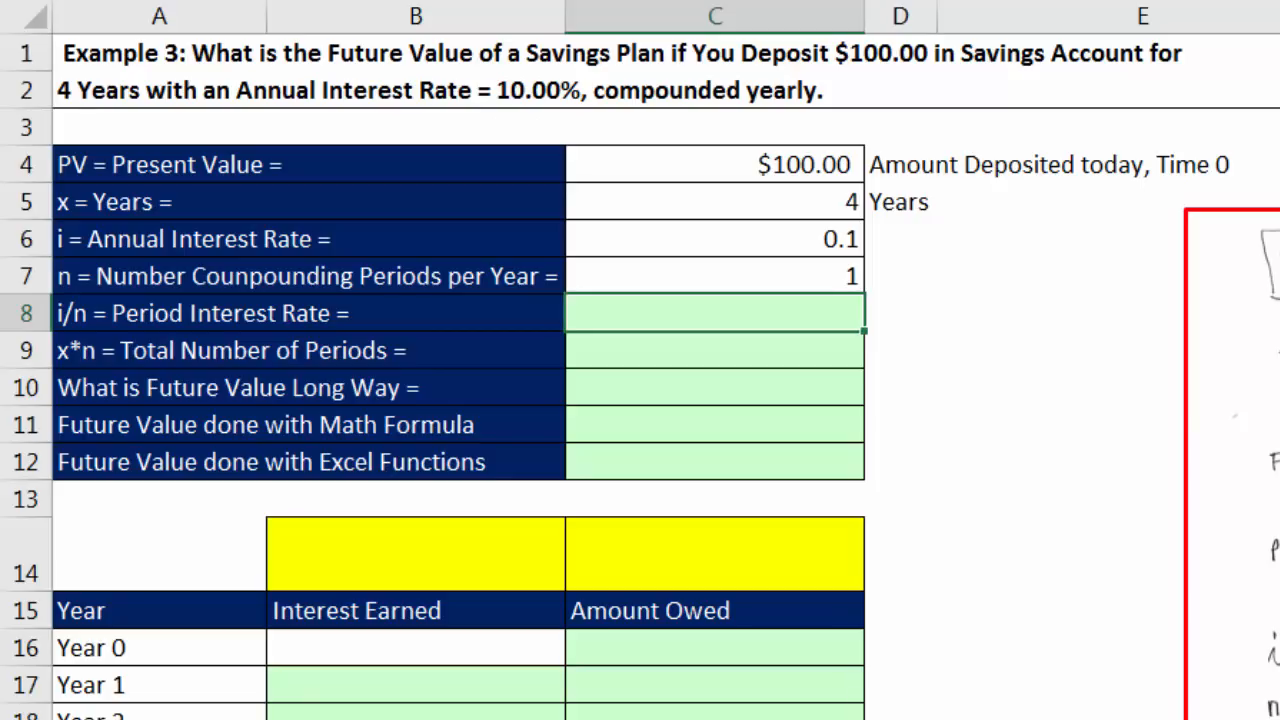
{"action": "type", "text": "="}
{"action": "key", "text": "Up"}
{"action": "key", "text": "Up"}
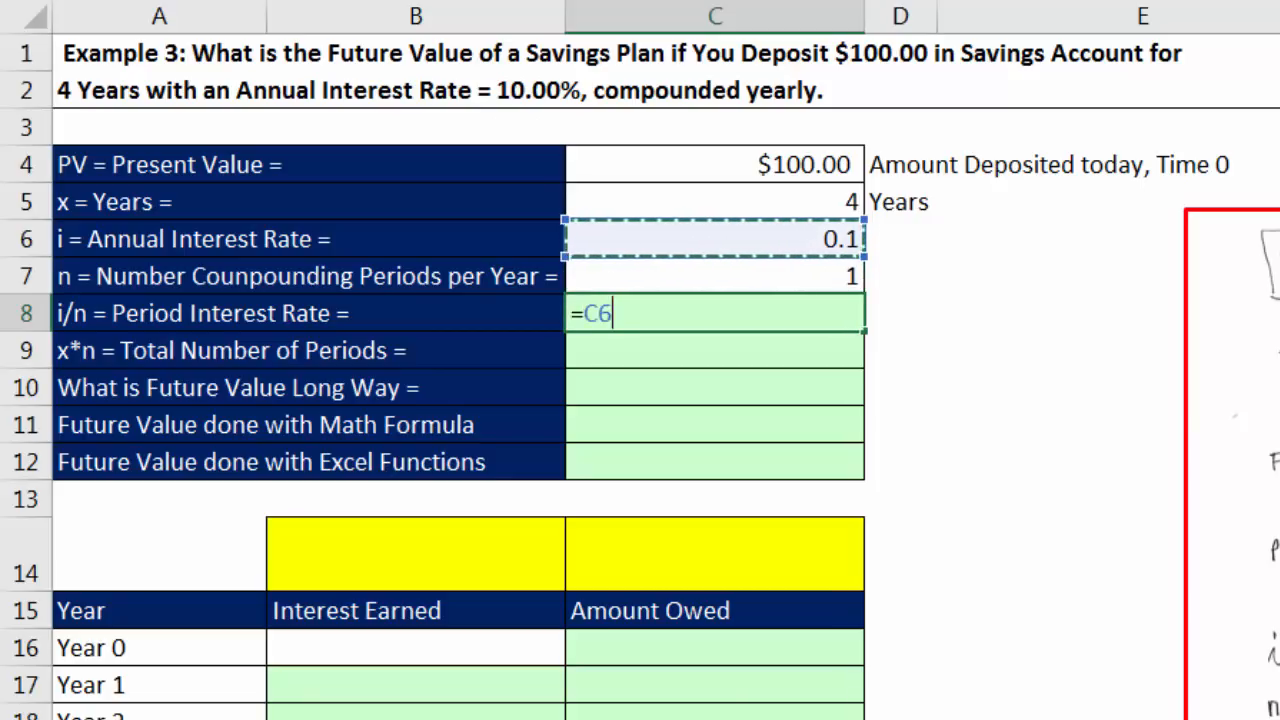
{"action": "type", "text": "/"}
{"action": "key", "text": "Up"}
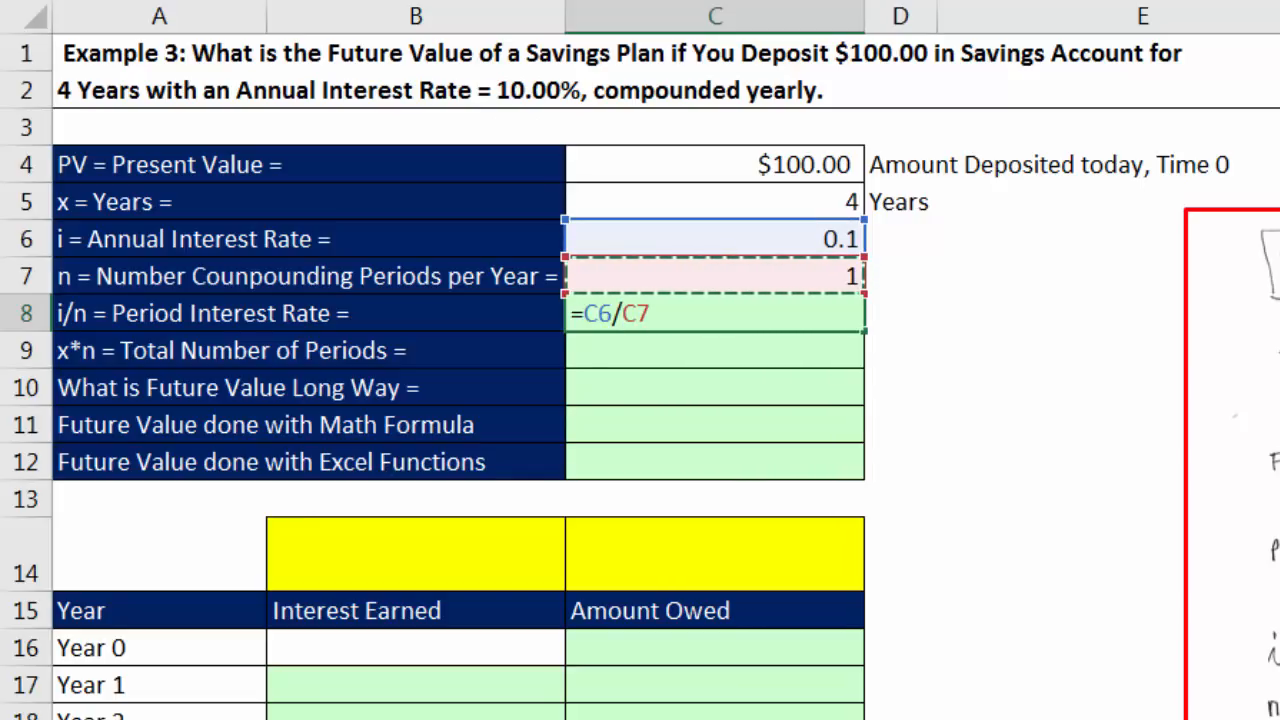
{"action": "key", "text": "Return"}
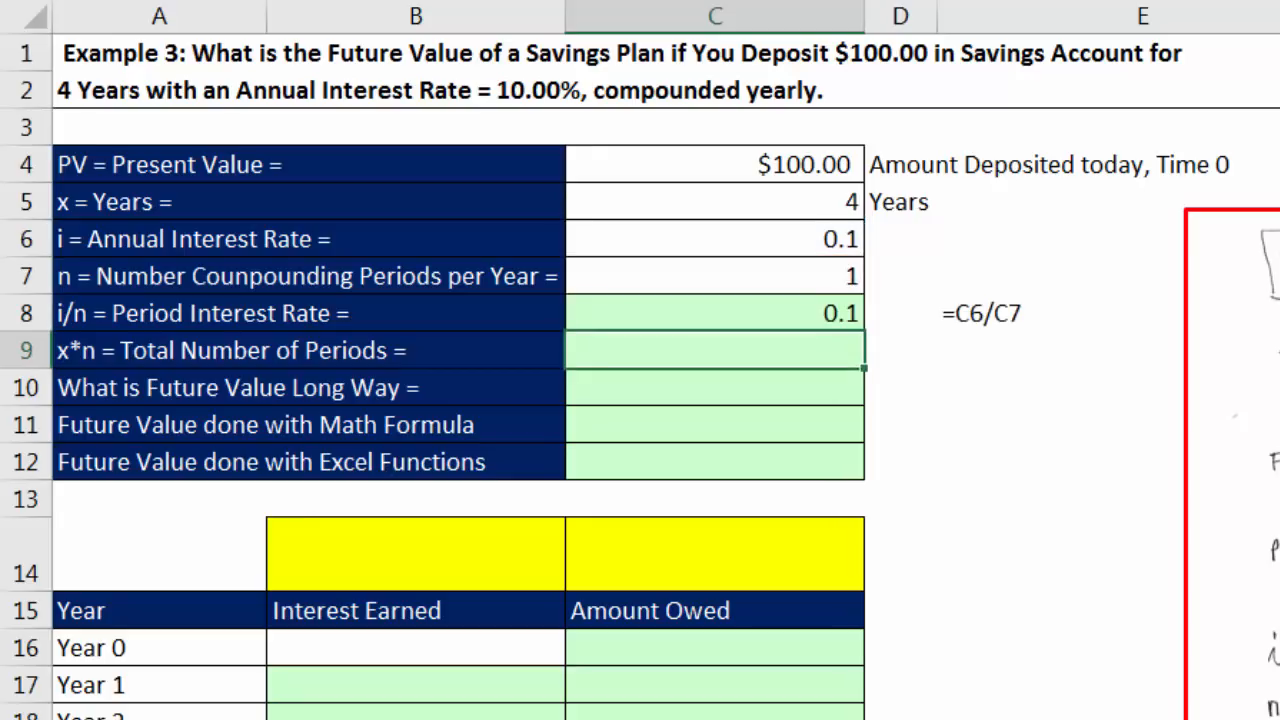
Step: Calculate the total number of periods in C9 with =C5*C7 and check the cells it multiplies
{"action": "left_click", "coordinate": [836, 318]}
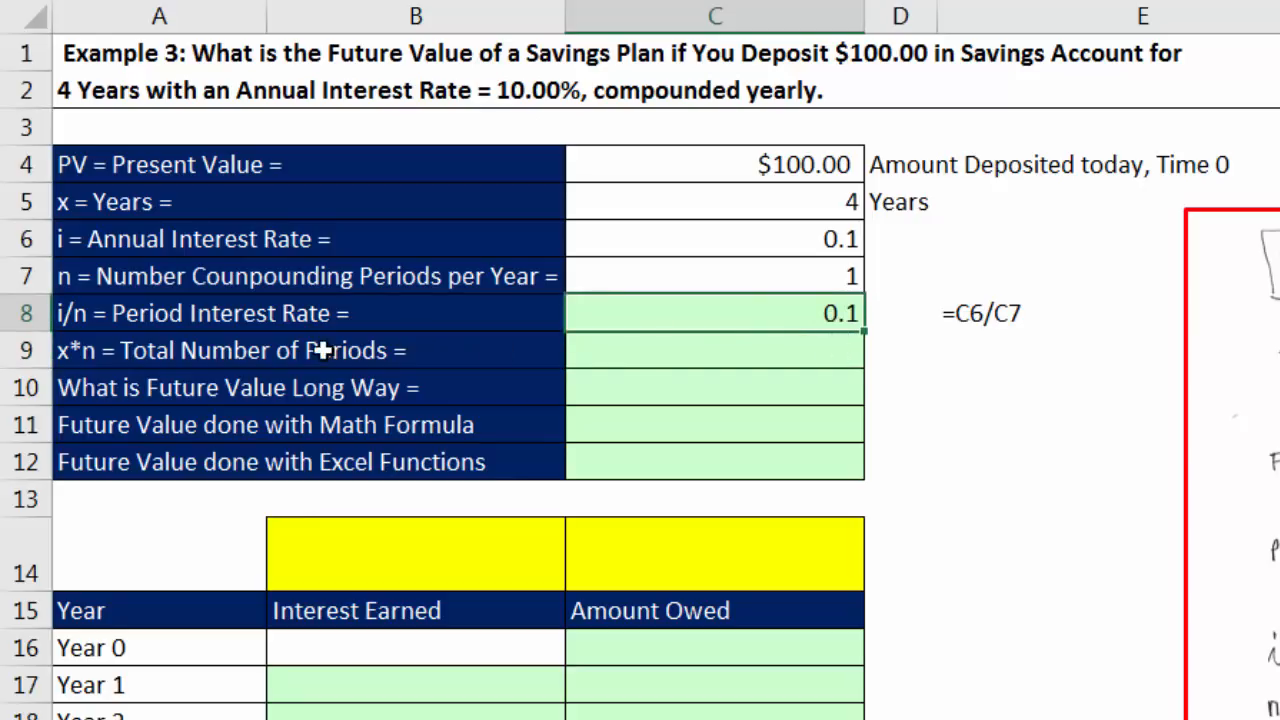
{"action": "left_click", "coordinate": [776, 353]}
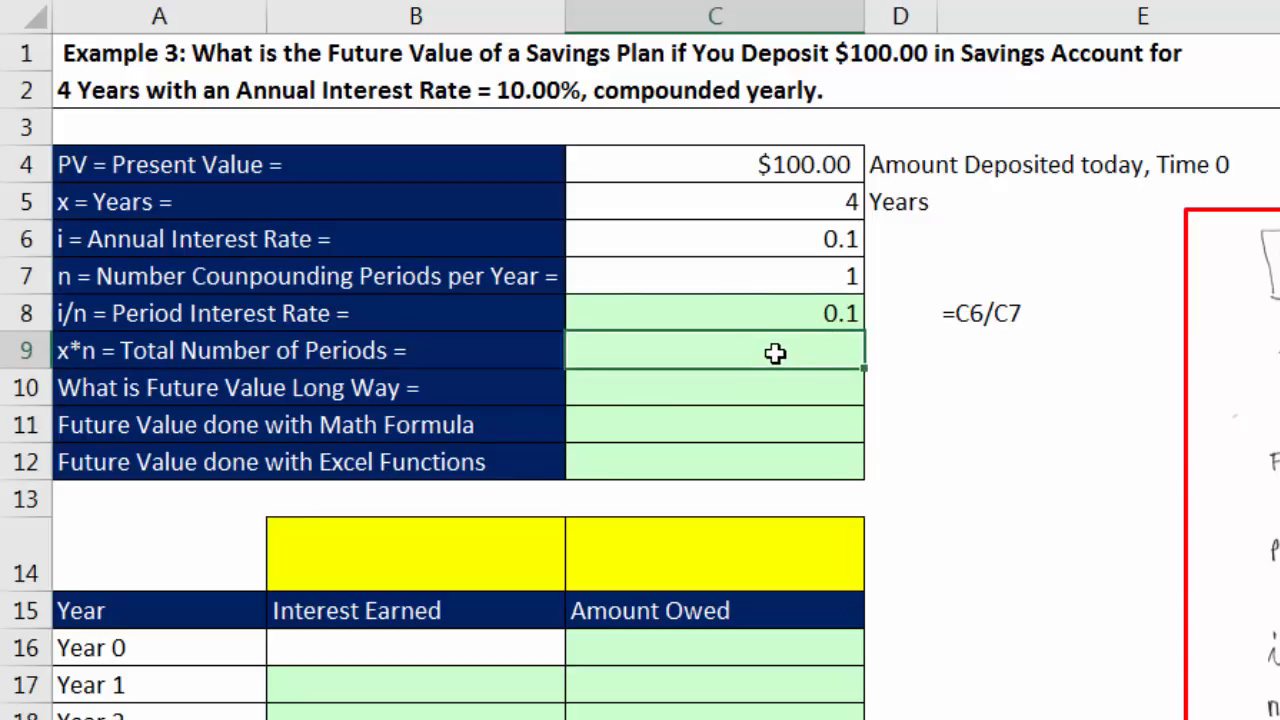
{"action": "type", "text": "="}
{"action": "left_click", "coordinate": [812, 210]}
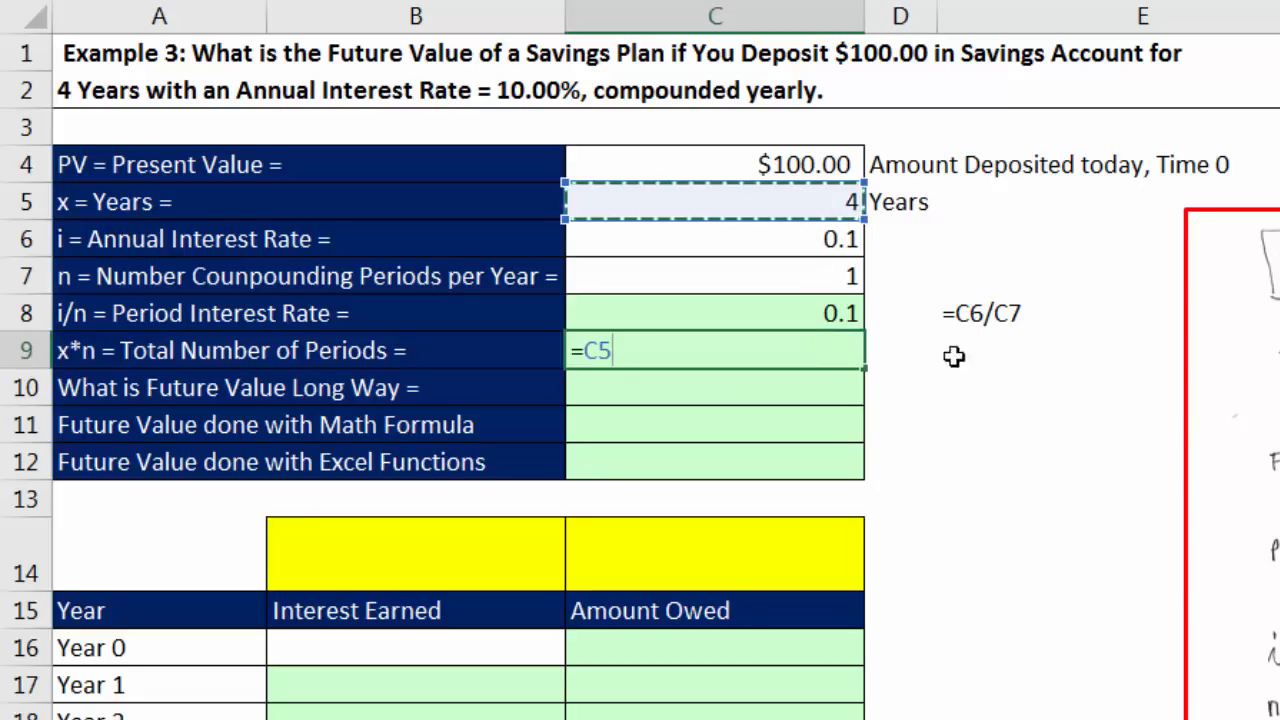
{"action": "type", "text": "*"}
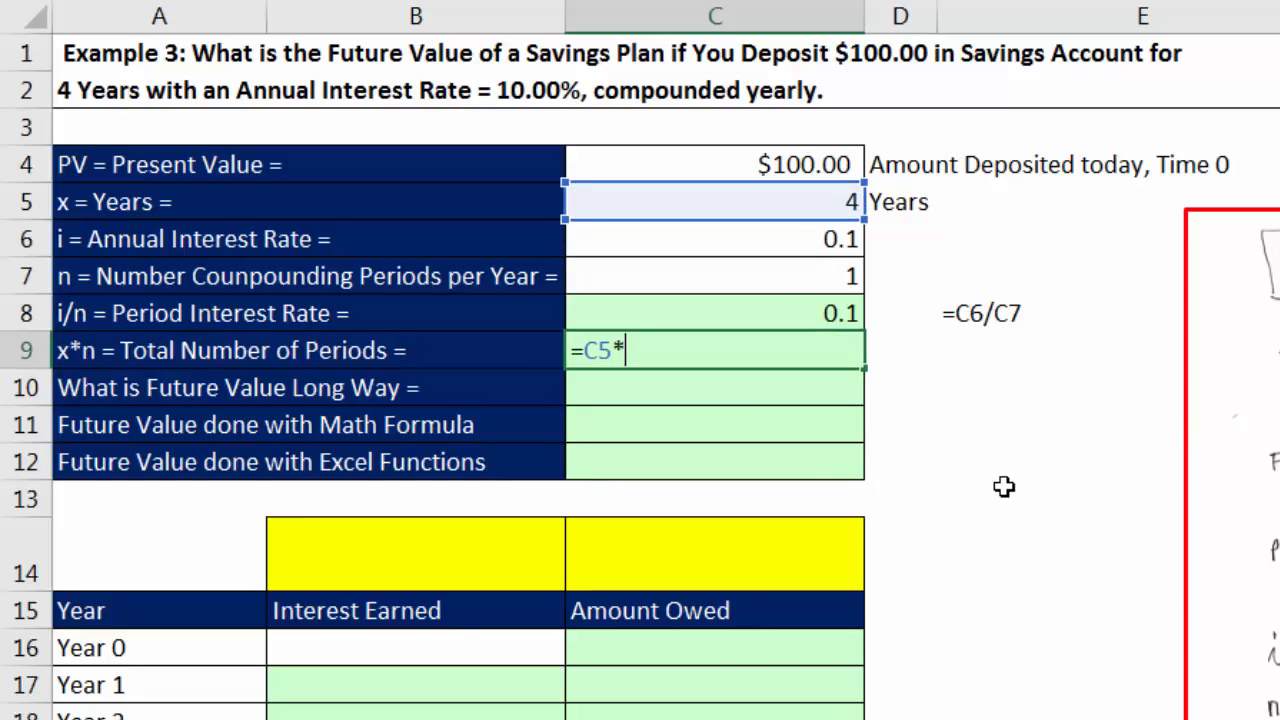
{"action": "left_click", "coordinate": [845, 278]}
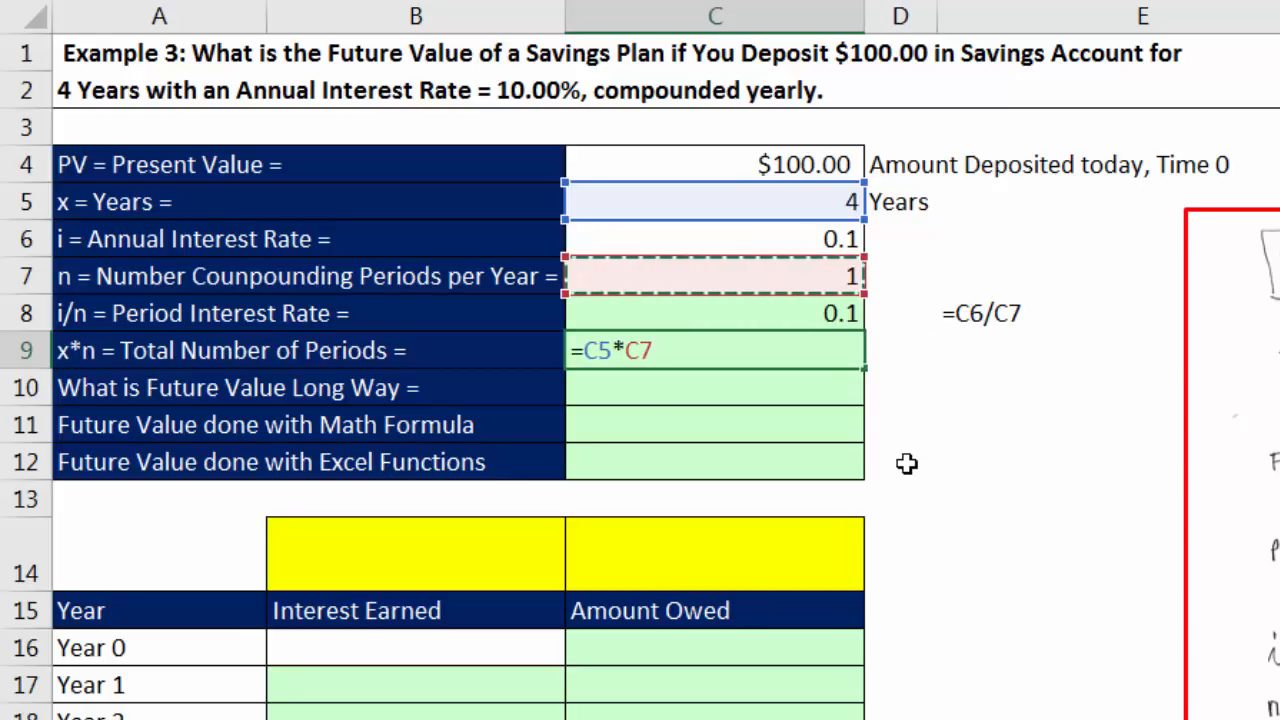
{"action": "key", "text": "Return"}
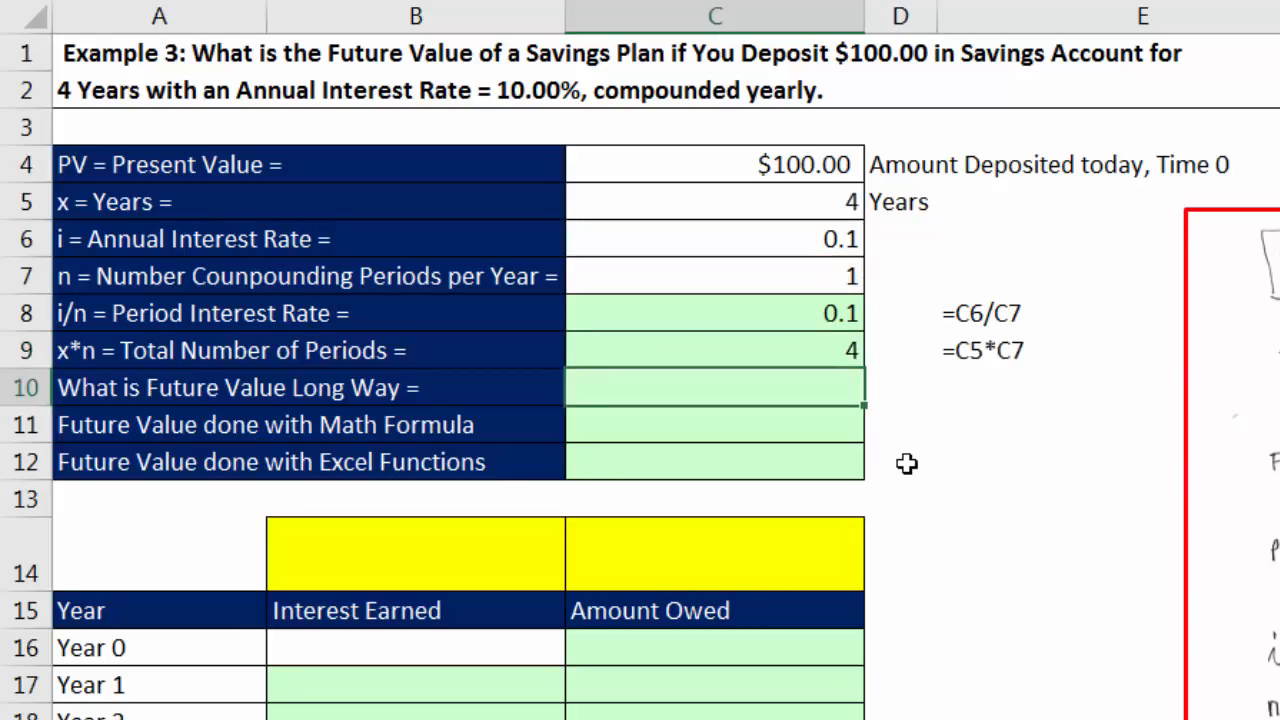
{"action": "left_click", "coordinate": [814, 354]}
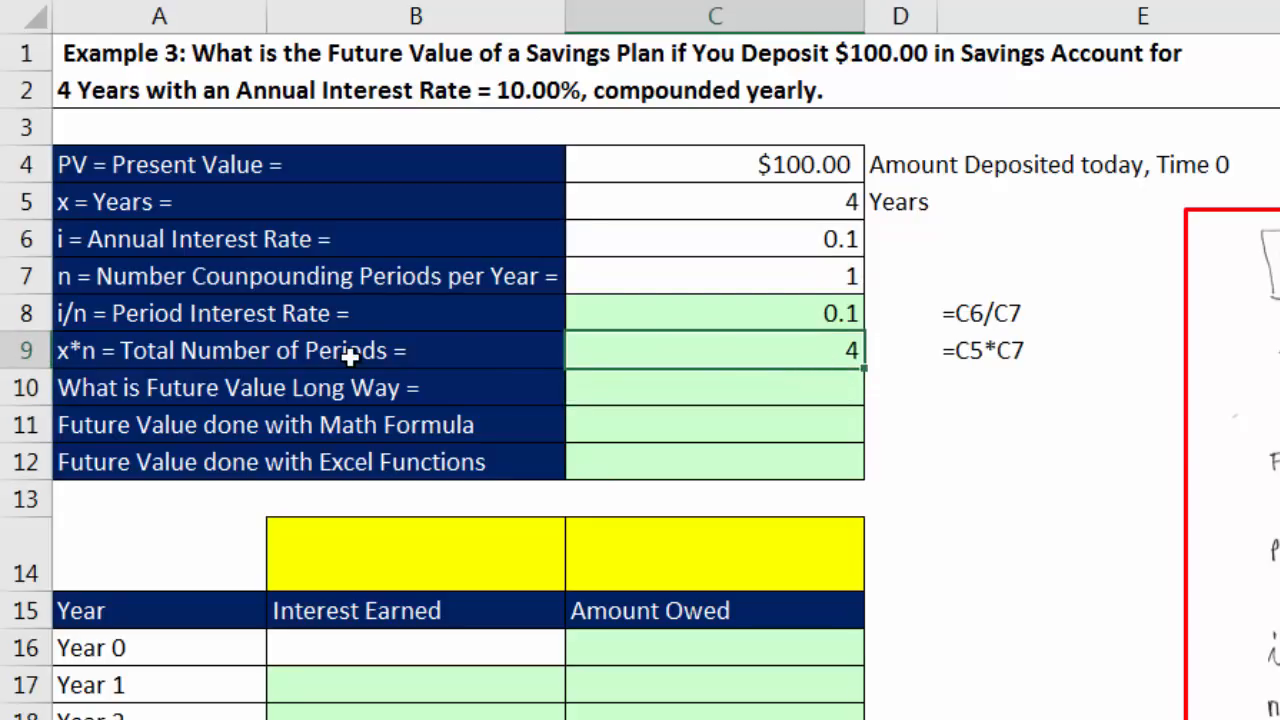
{"action": "left_click", "coordinate": [734, 211]}
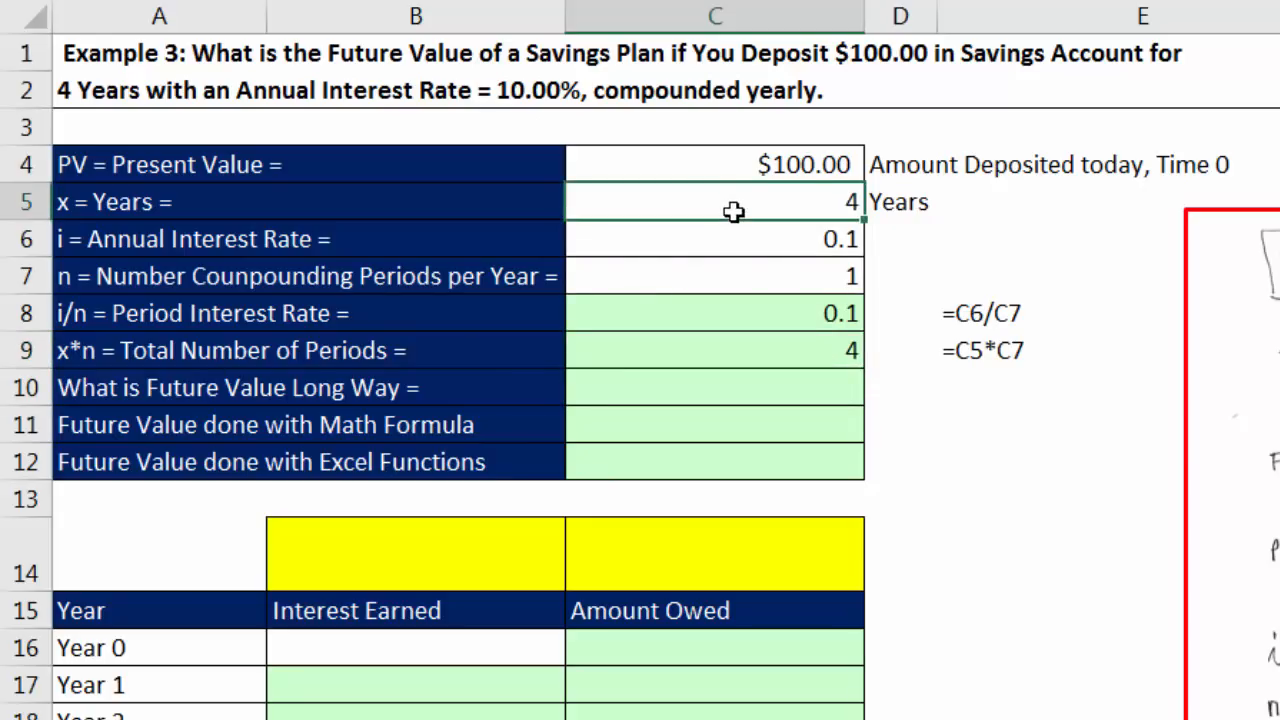
{"action": "left_click", "coordinate": [771, 274]}
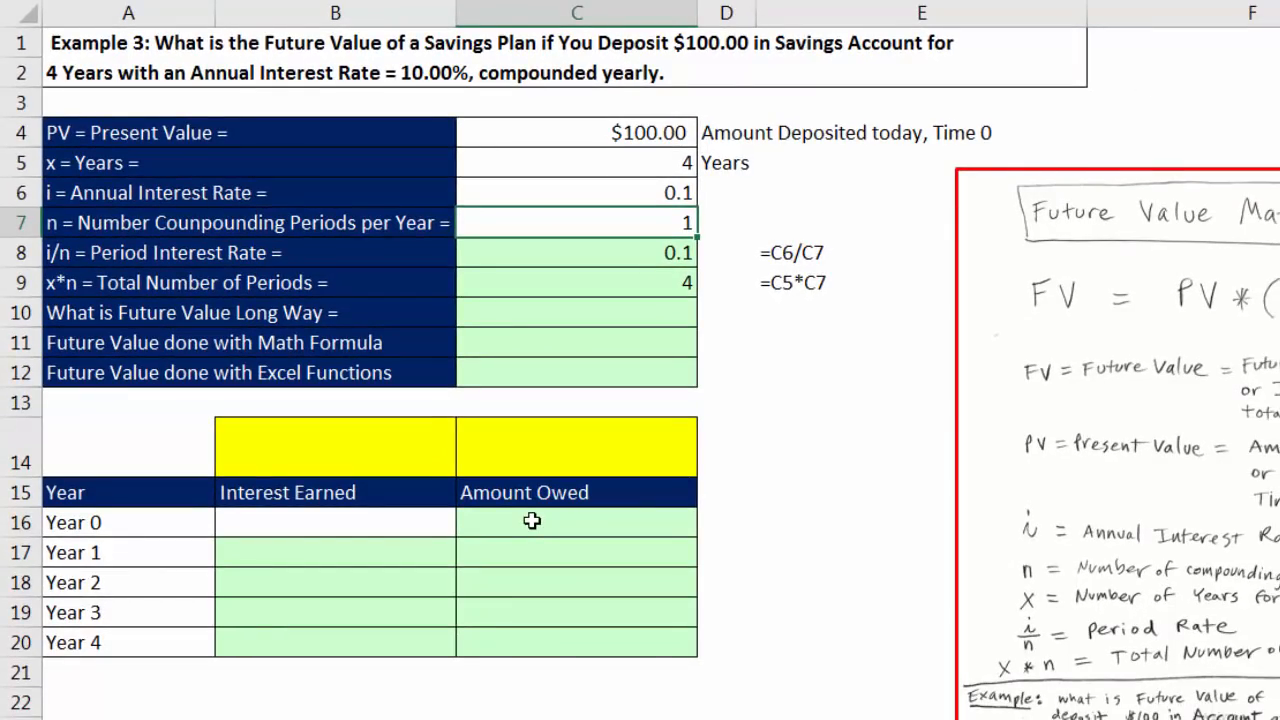
Step: Link the Year 0 amount in C16 to the present value with =C4
{"action": "left_click", "coordinate": [531, 521]}
{"action": "left_click", "coordinate": [75, 518]}
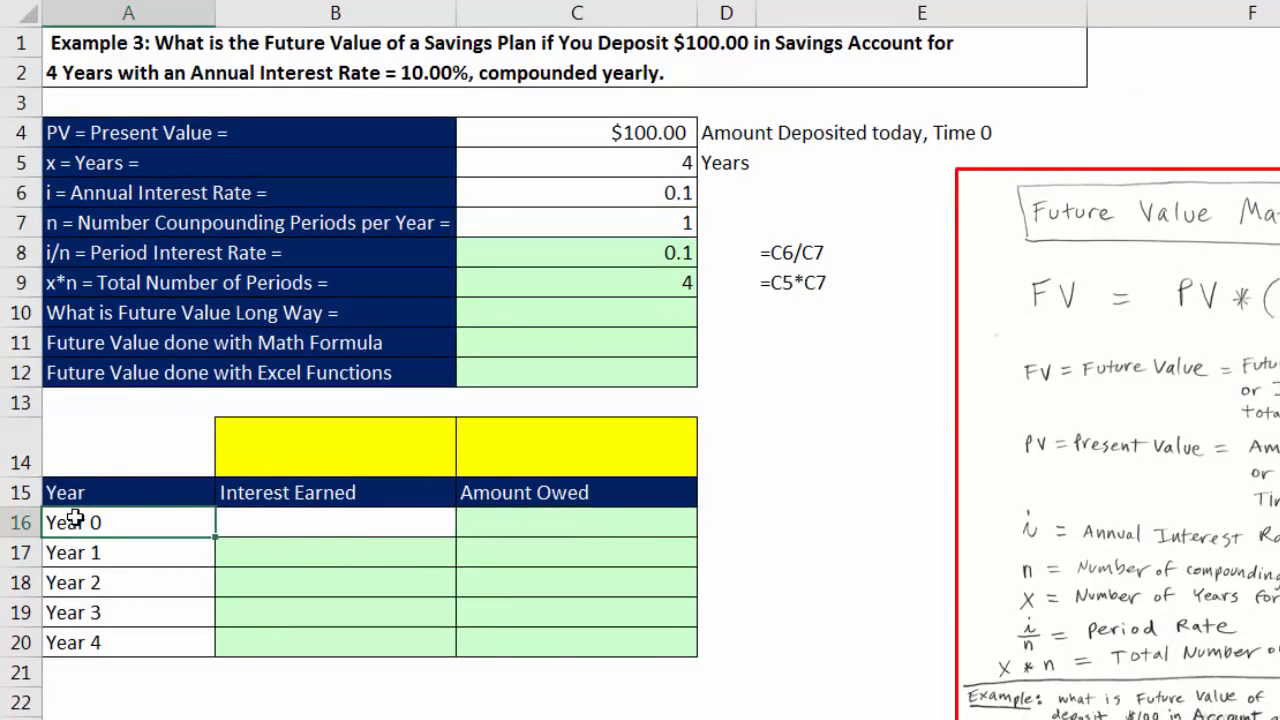
{"action": "left_click", "coordinate": [510, 529]}
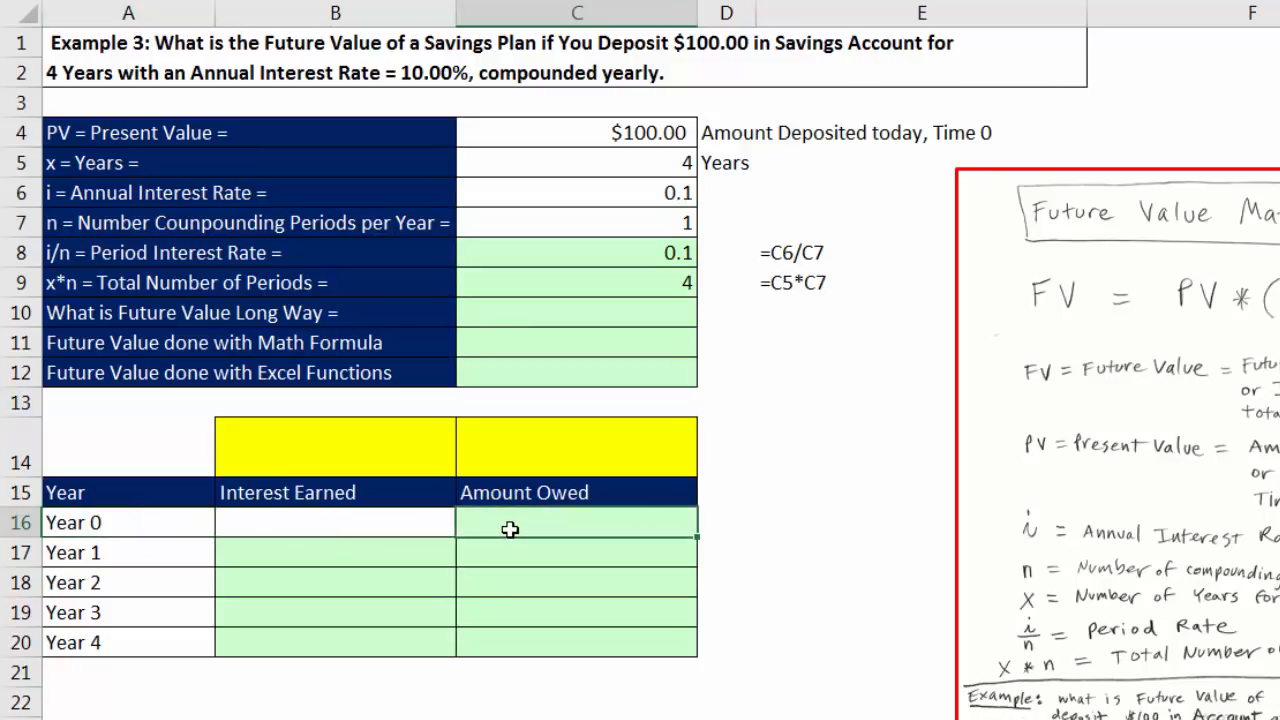
{"action": "type", "text": "="}
{"action": "left_click", "coordinate": [599, 132]}
{"action": "key", "text": "Return"}
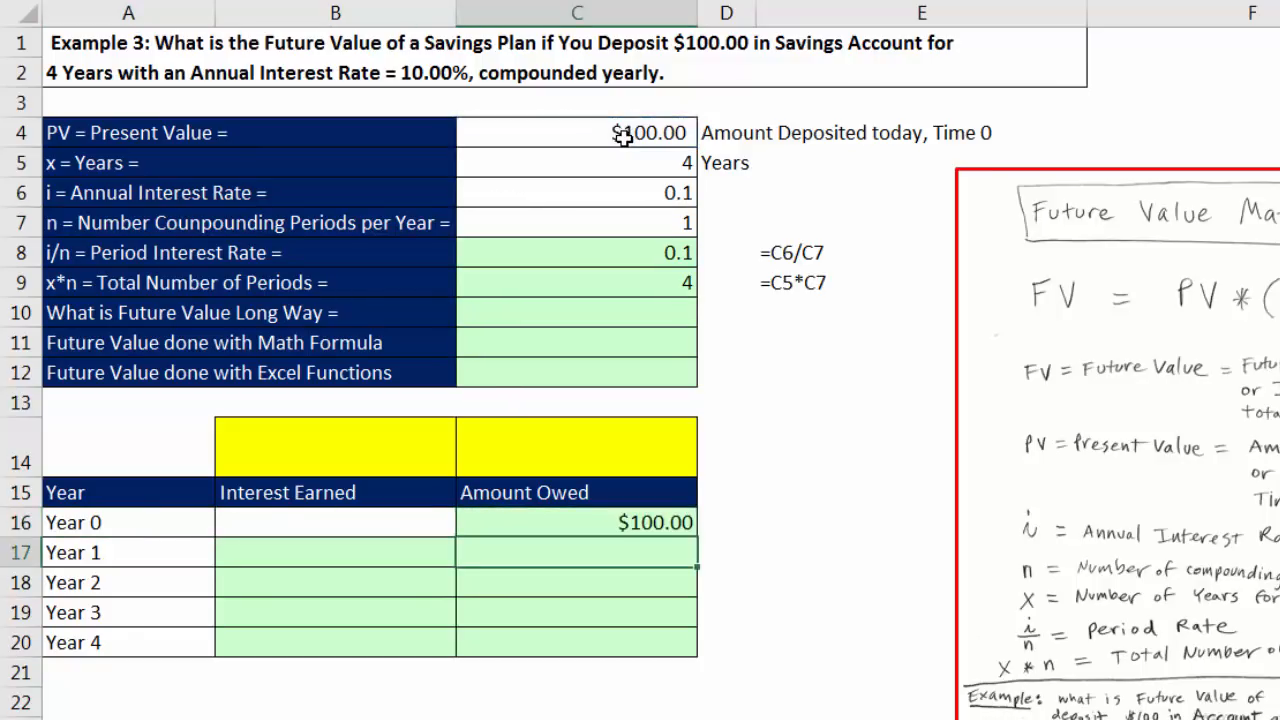
Step: Calculate Year 1 interest earned in B17 with =C16*$C$8, keeping the period rate reference absolute
{"action": "left_click", "coordinate": [351, 559]}
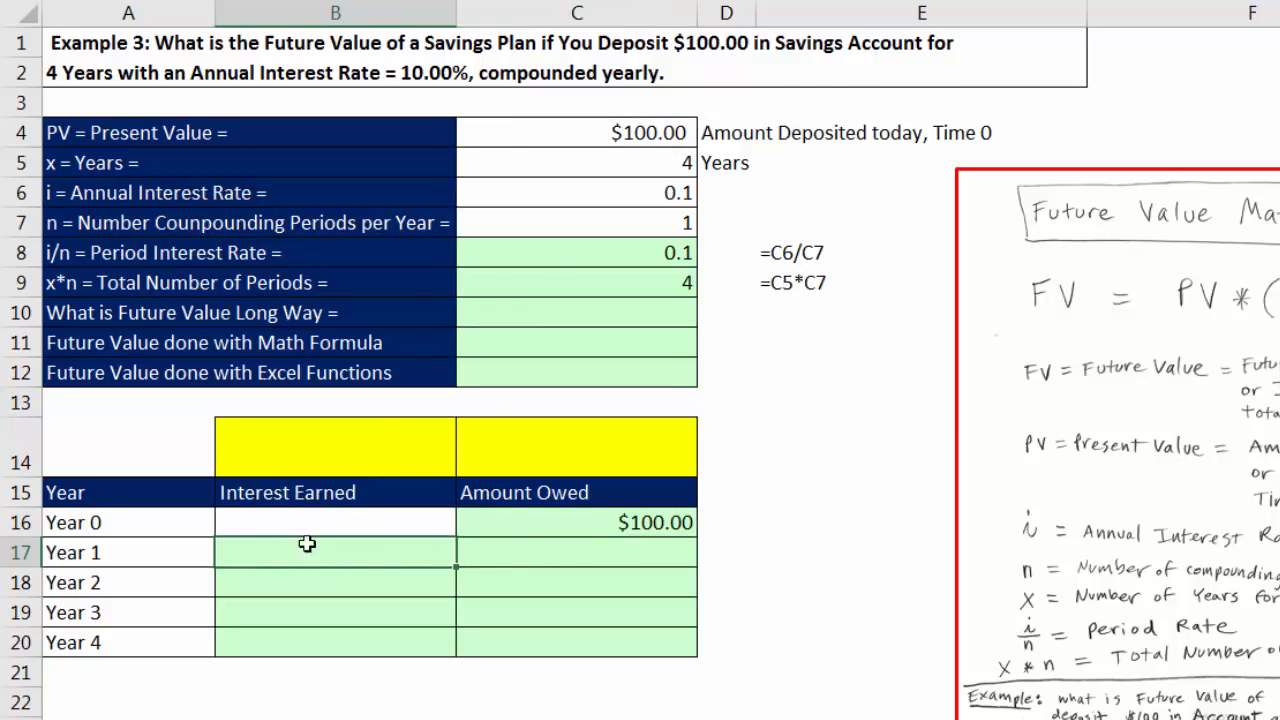
{"action": "type", "text": "="}
{"action": "left_click", "coordinate": [534, 522]}
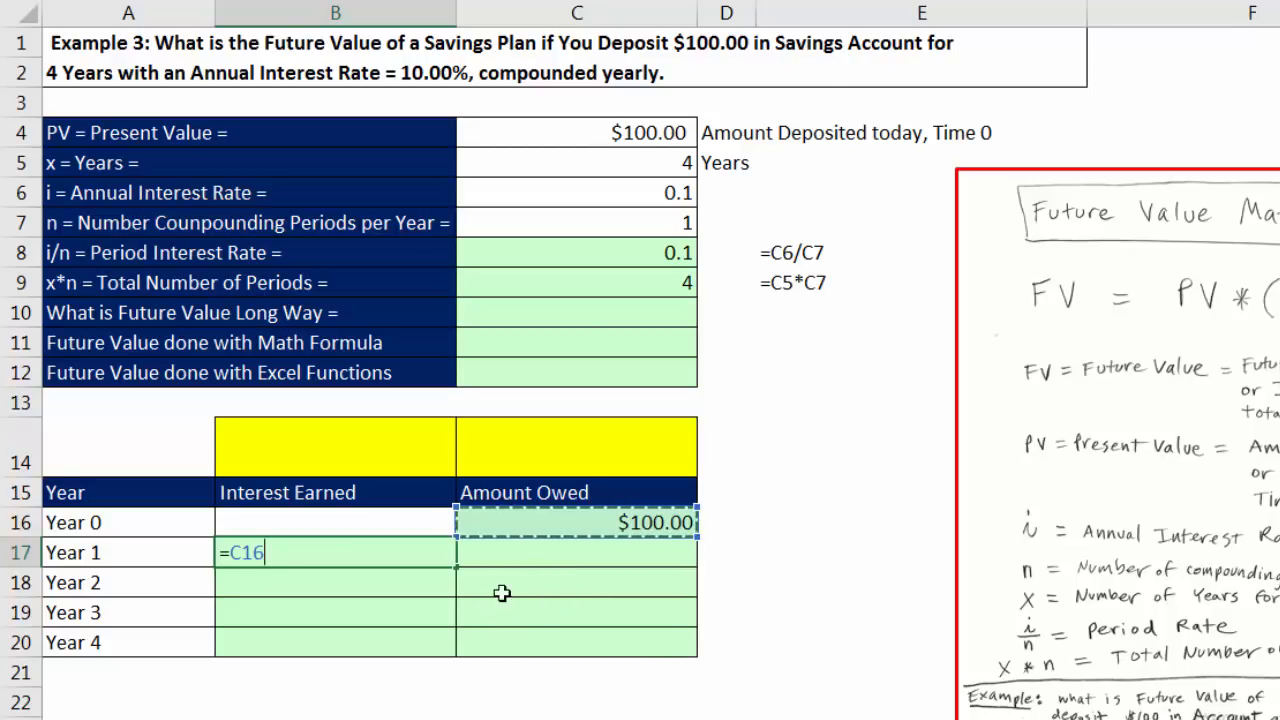
{"action": "type", "text": "*"}
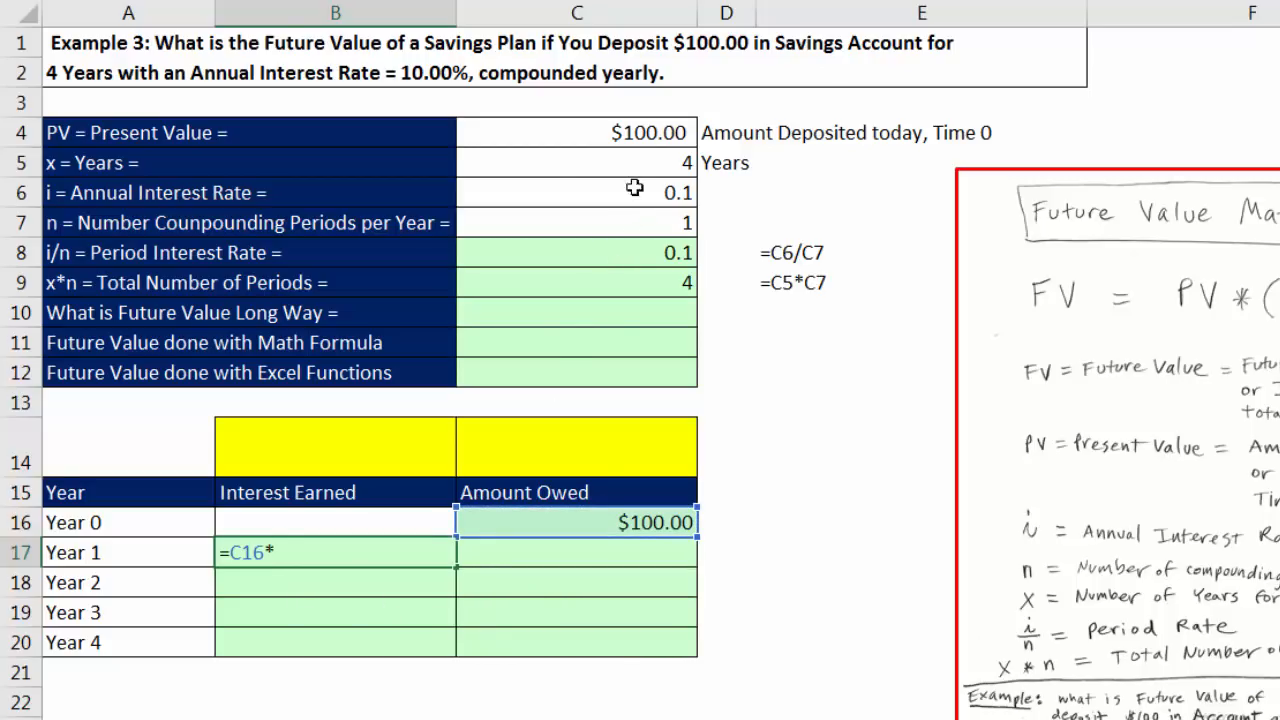
{"action": "left_click", "coordinate": [614, 257]}
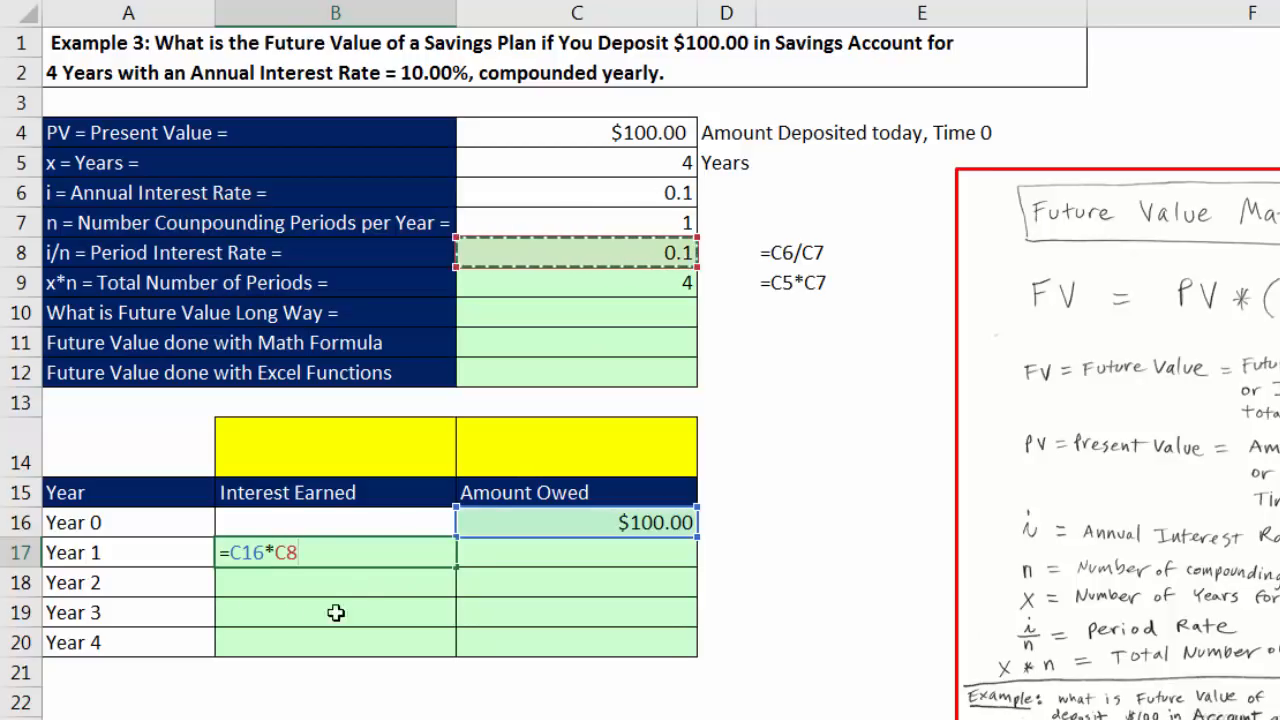
{"action": "key", "text": "F4"}
{"action": "key", "text": "Tab"}
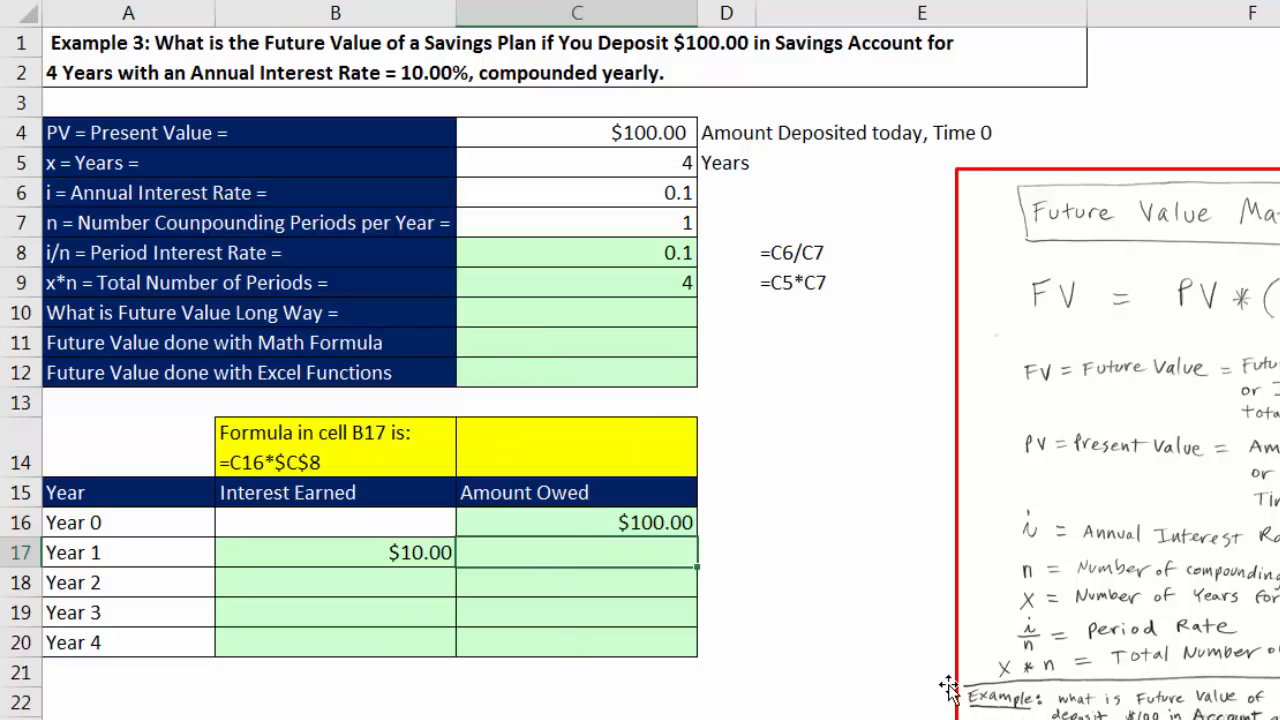
Step: Calculate the Year 1 amount owed in C17 by adding the interest to the previous balance with =C16+B17
{"action": "type", "text": "="}
{"action": "key", "text": "Up"}
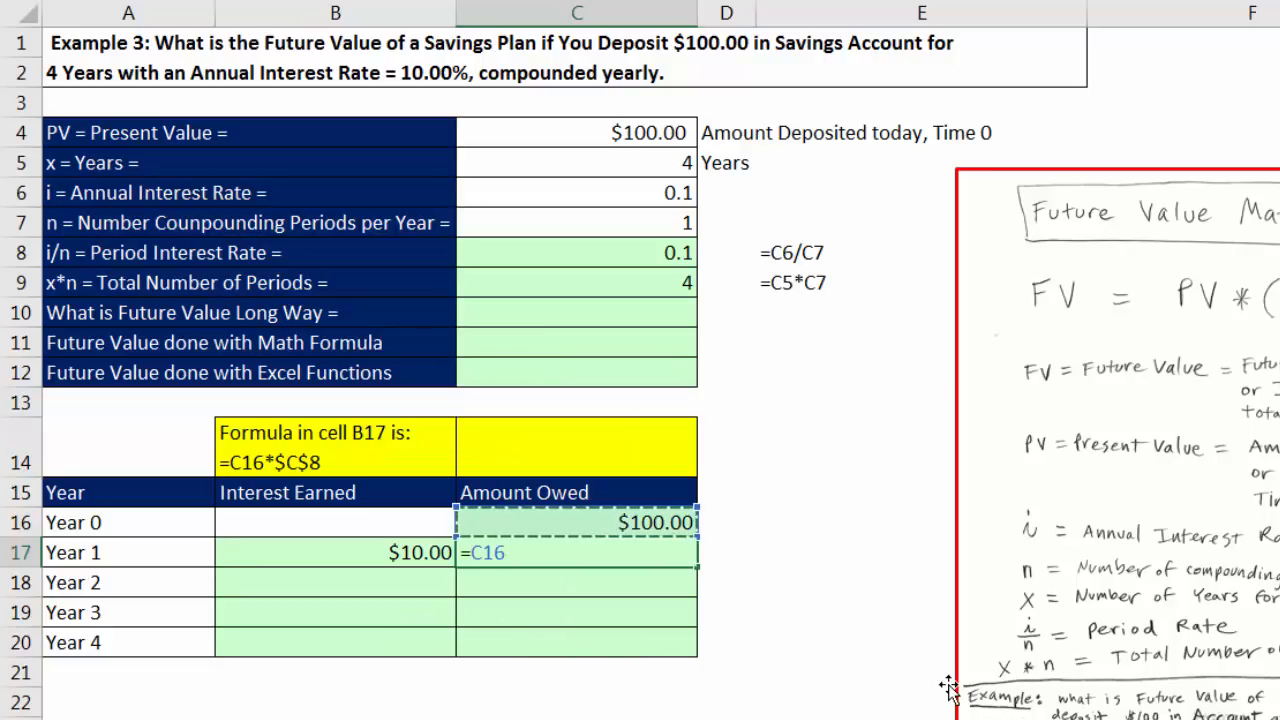
{"action": "type", "text": "+"}
{"action": "key", "text": "Left"}
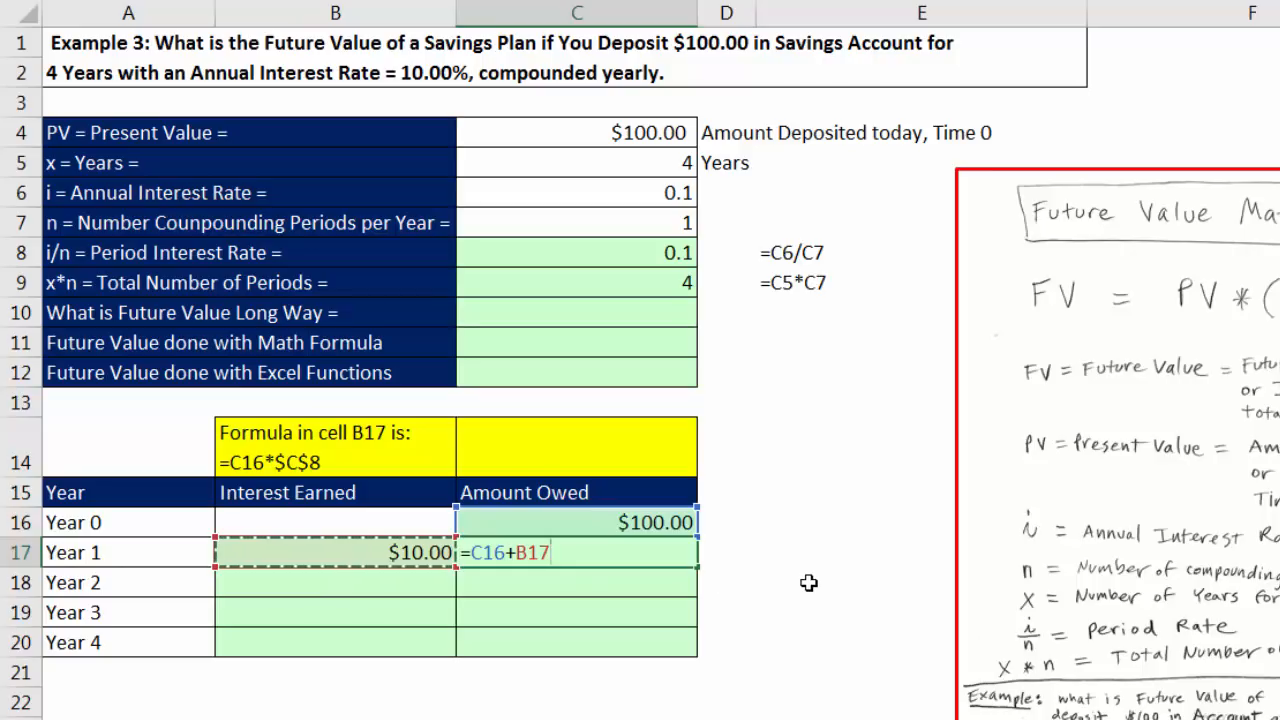
{"action": "key", "text": "Return"}
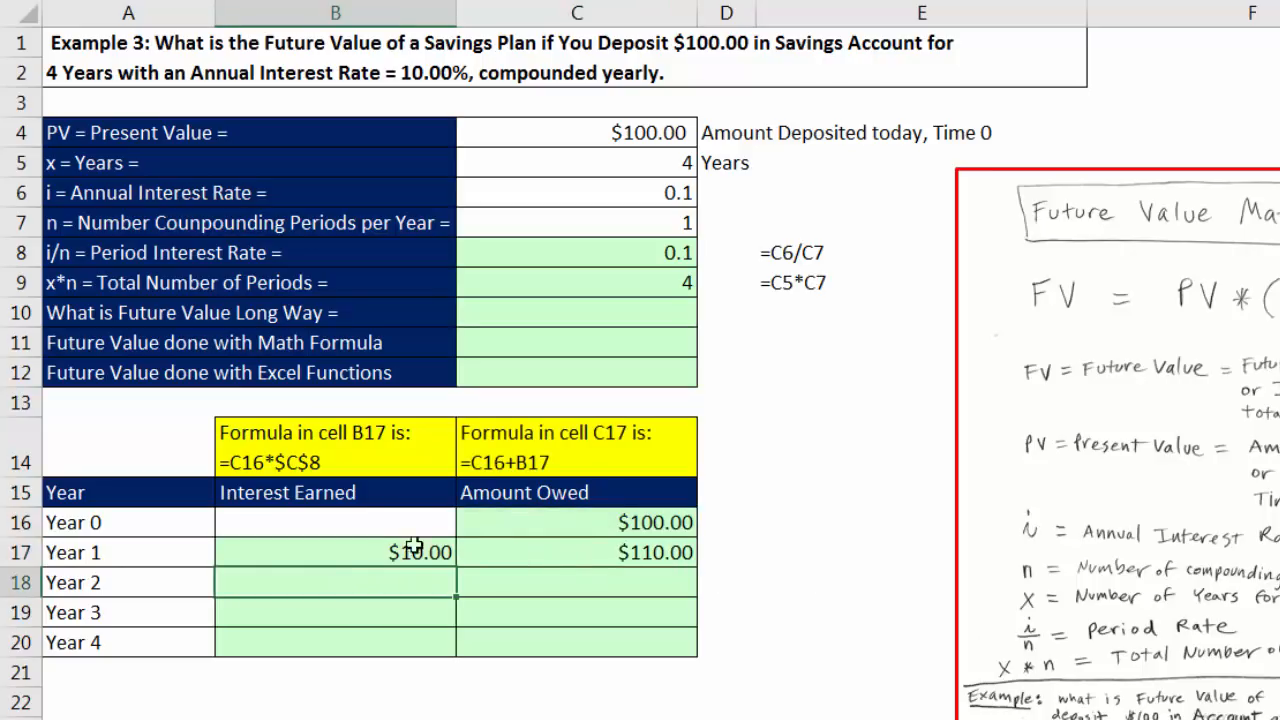
Step: Fill the Year 1 formulas in B17:C17 down through Year 4 and check the cell references in B20
{"action": "left_click", "coordinate": [377, 553]}
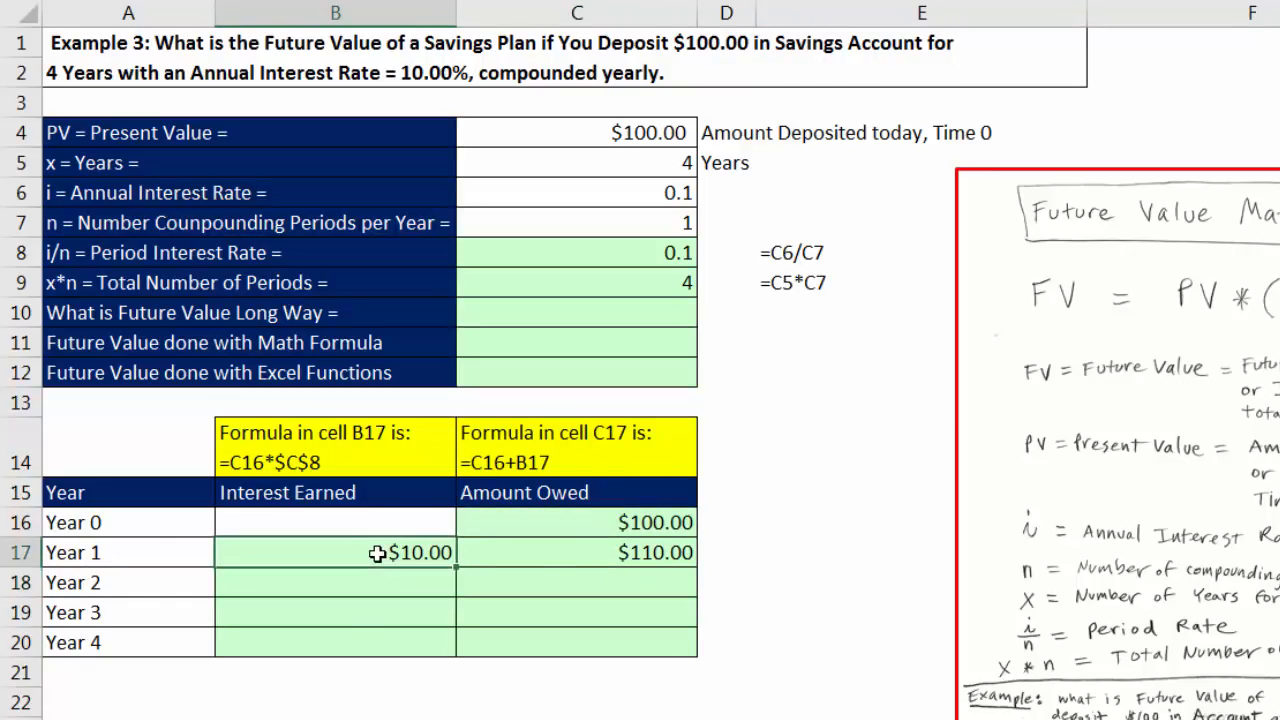
{"action": "left_click", "coordinate": [536, 542]}
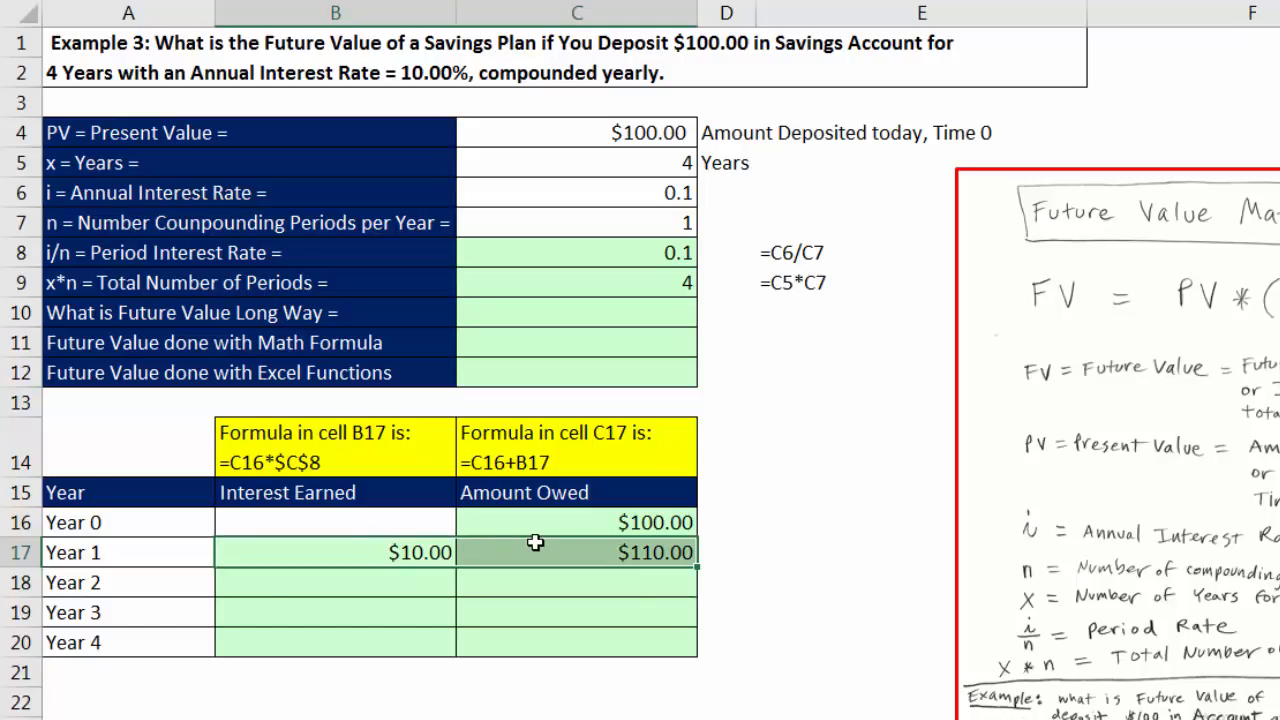
{"action": "double_click", "coordinate": [696, 569]}
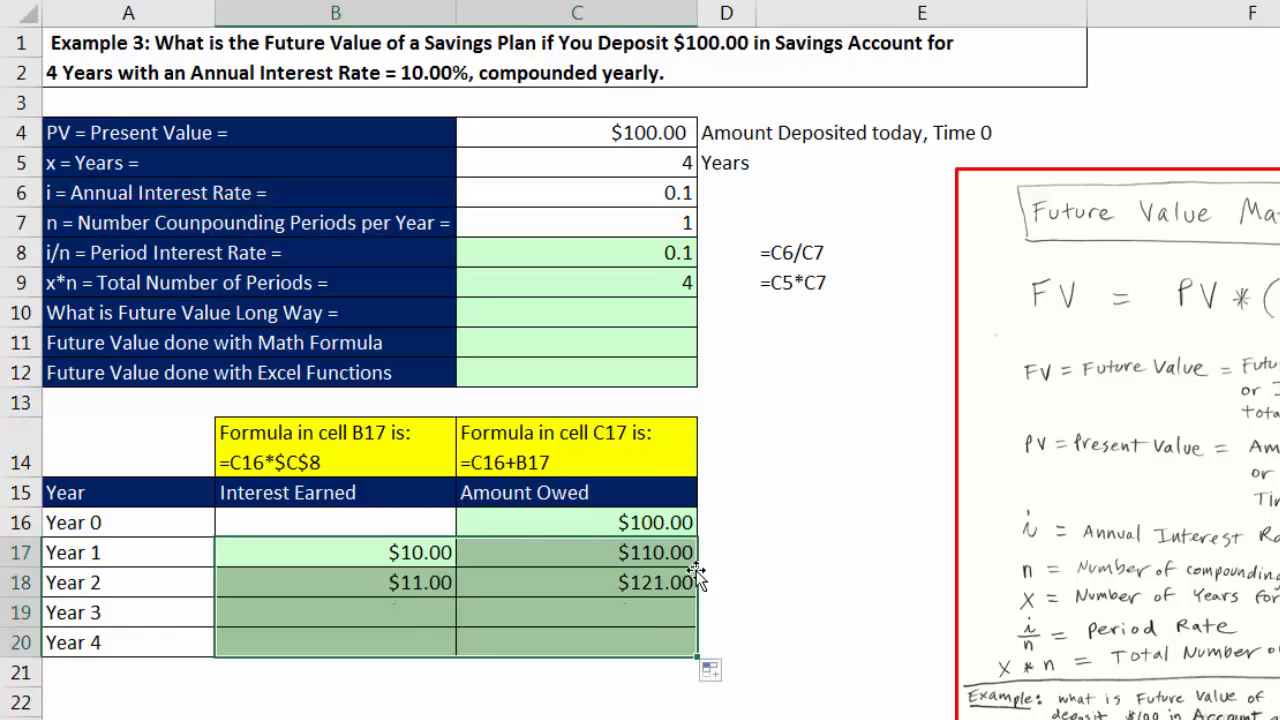
{"action": "left_click", "coordinate": [450, 638]}
{"action": "key", "text": "F2"}
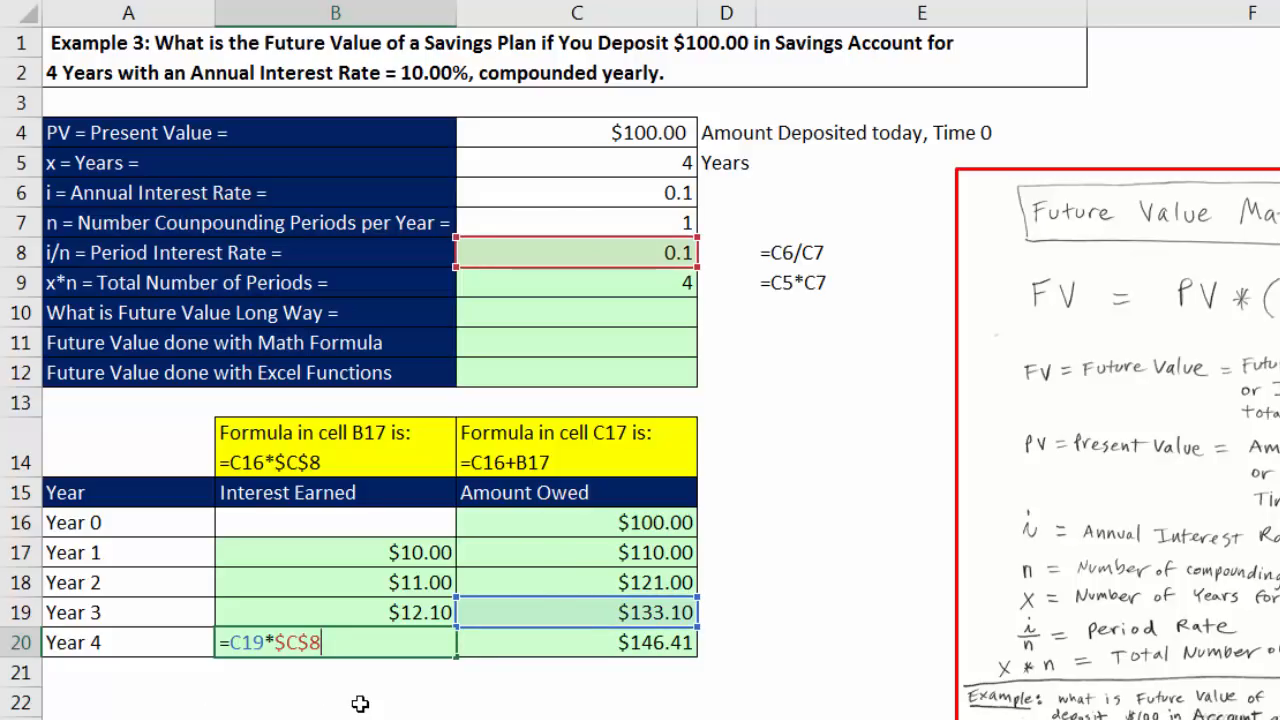
Step: Check the cell references in the Year 4 amount owed formula in C20
{"action": "key", "text": "Tab"}
{"action": "key", "text": "F2"}
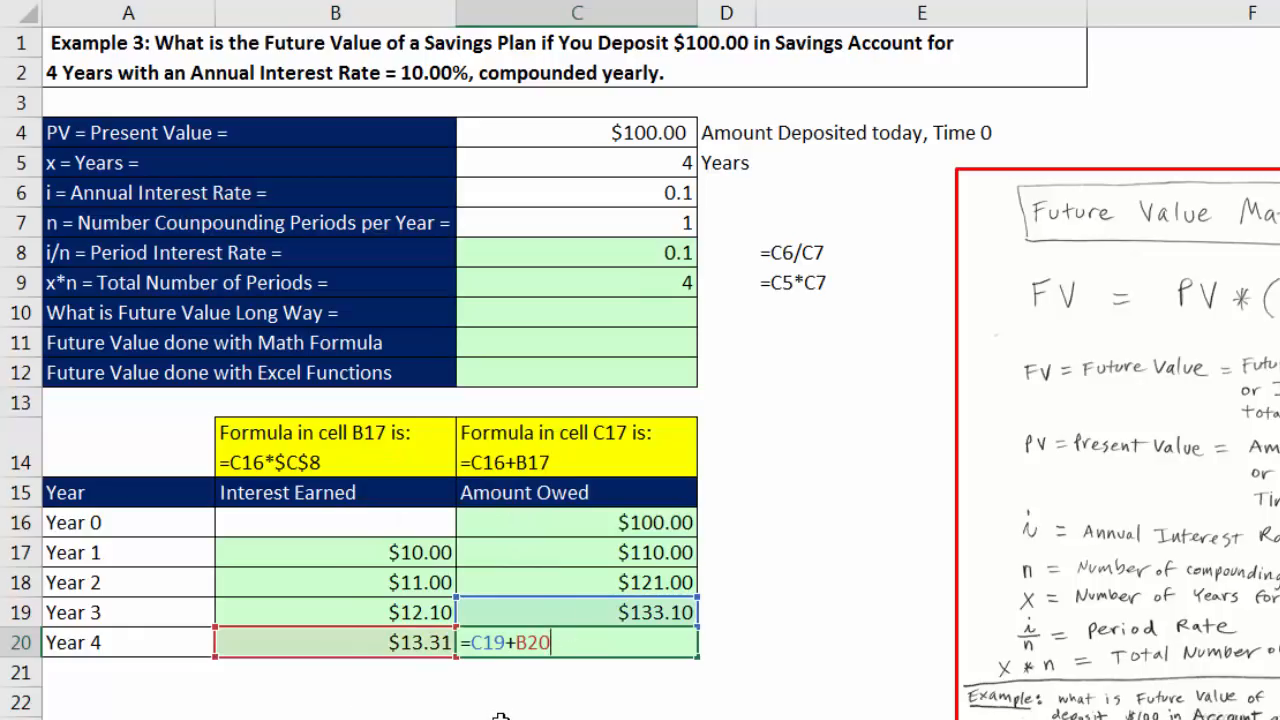
{"action": "key", "text": "Return"}
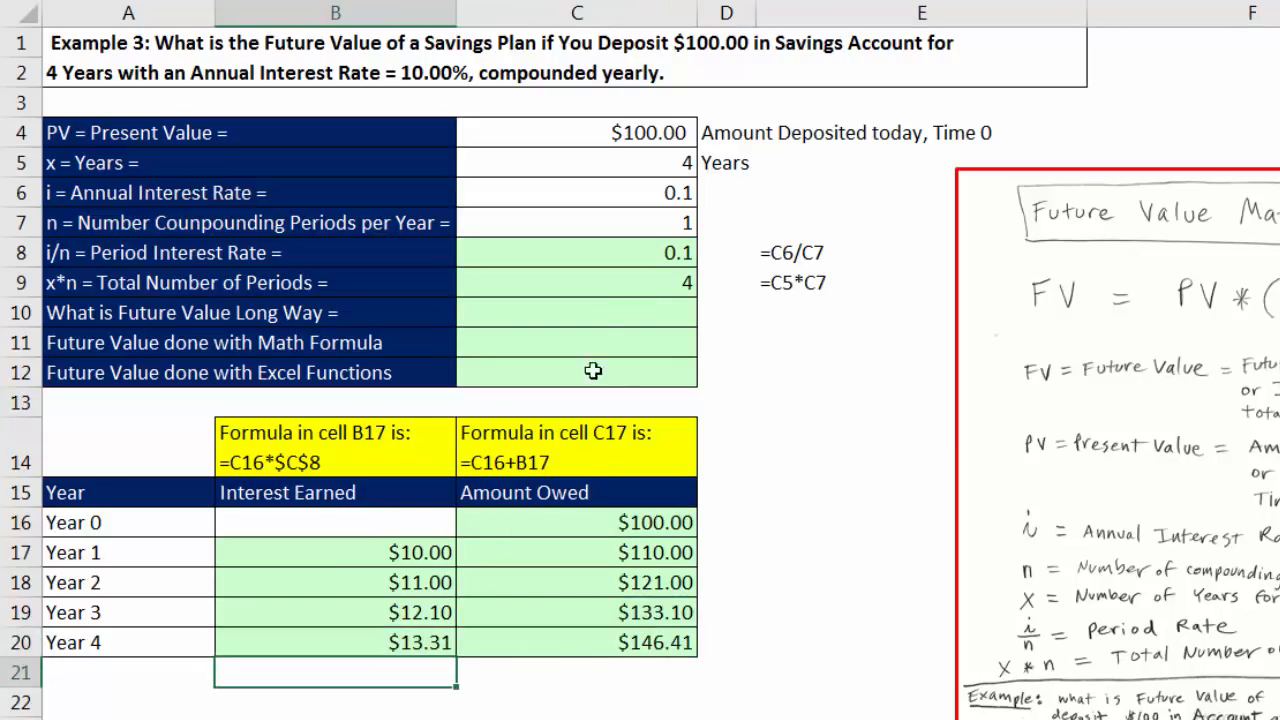
Step: Link the long-way future value in C10 to the Year 4 amount owed with =C20
{"action": "left_click", "coordinate": [626, 310]}
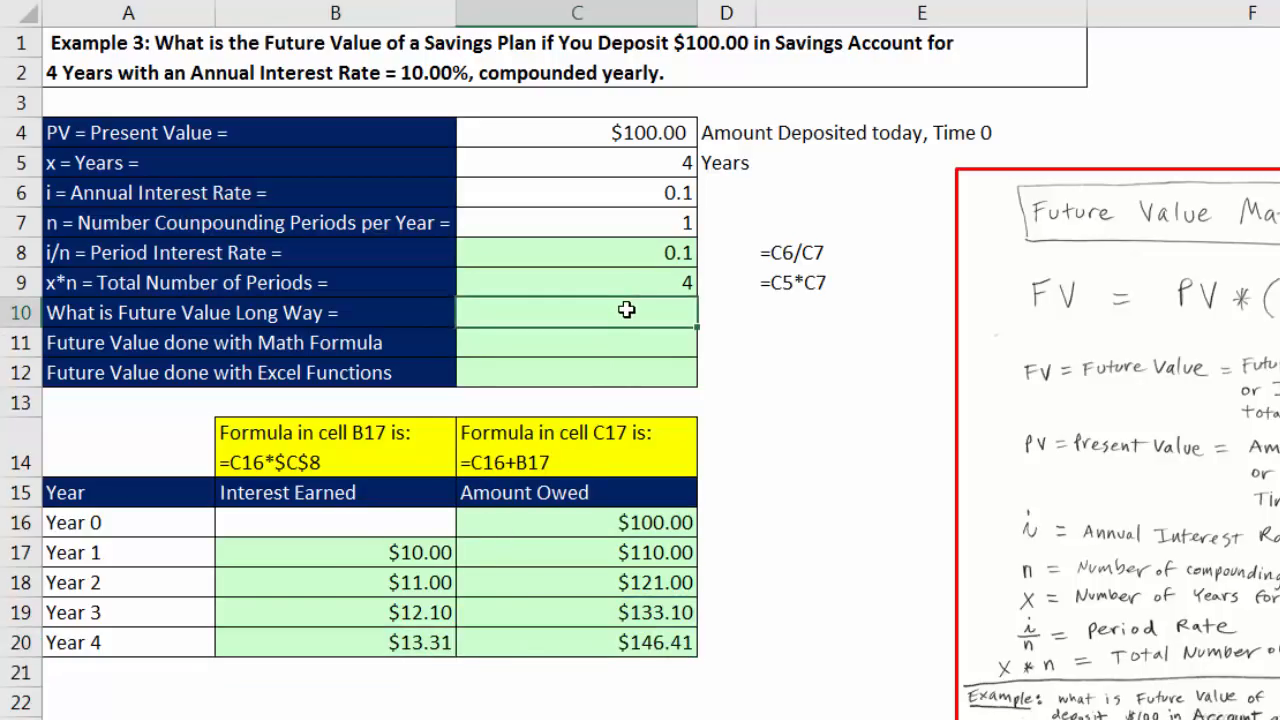
{"action": "type", "text": "="}
{"action": "left_click", "coordinate": [615, 634]}
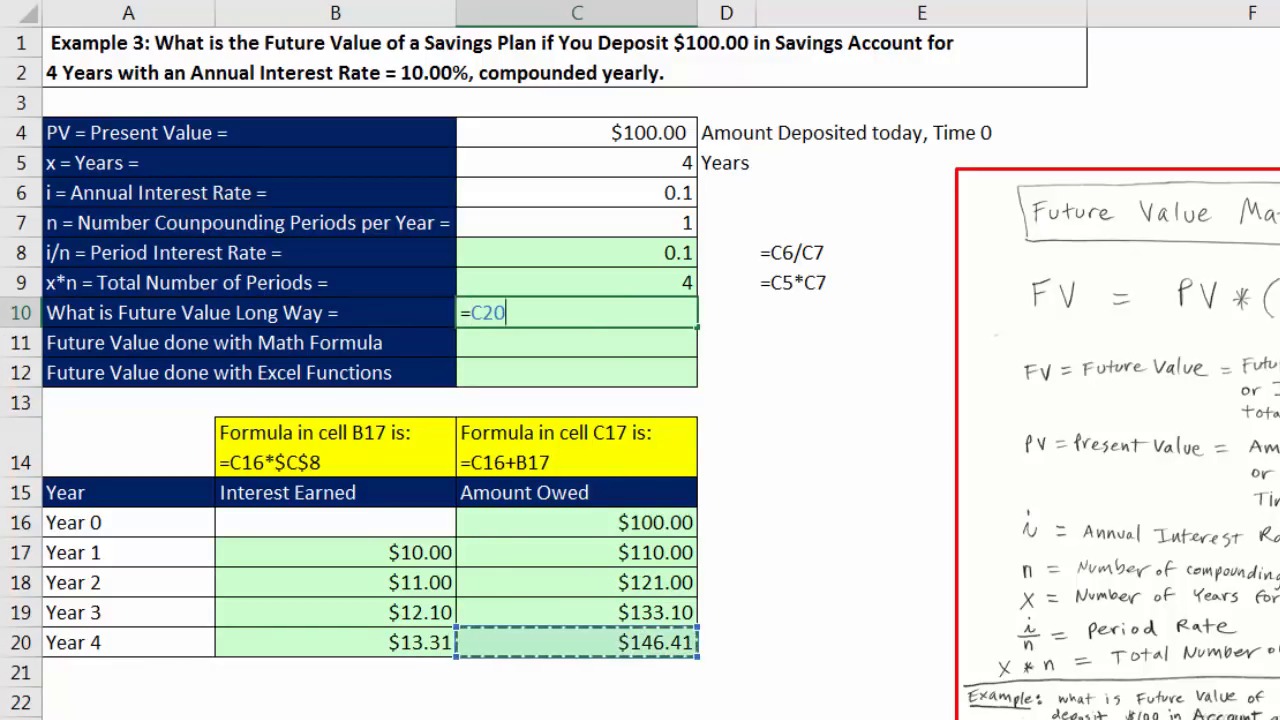
{"action": "key", "text": "Return"}
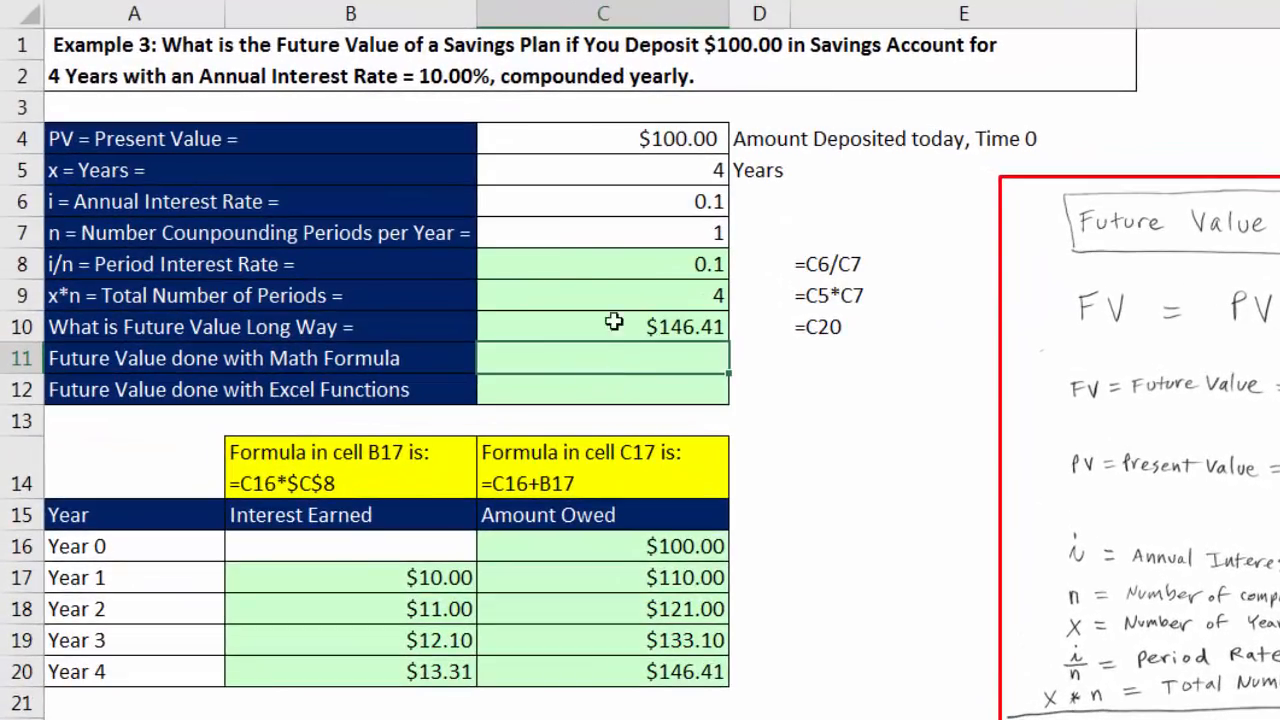
Step: Calculate the future value with the math formula in C11 as =C4*(1+C8)^C9
{"action": "left_click", "coordinate": [608, 262]}
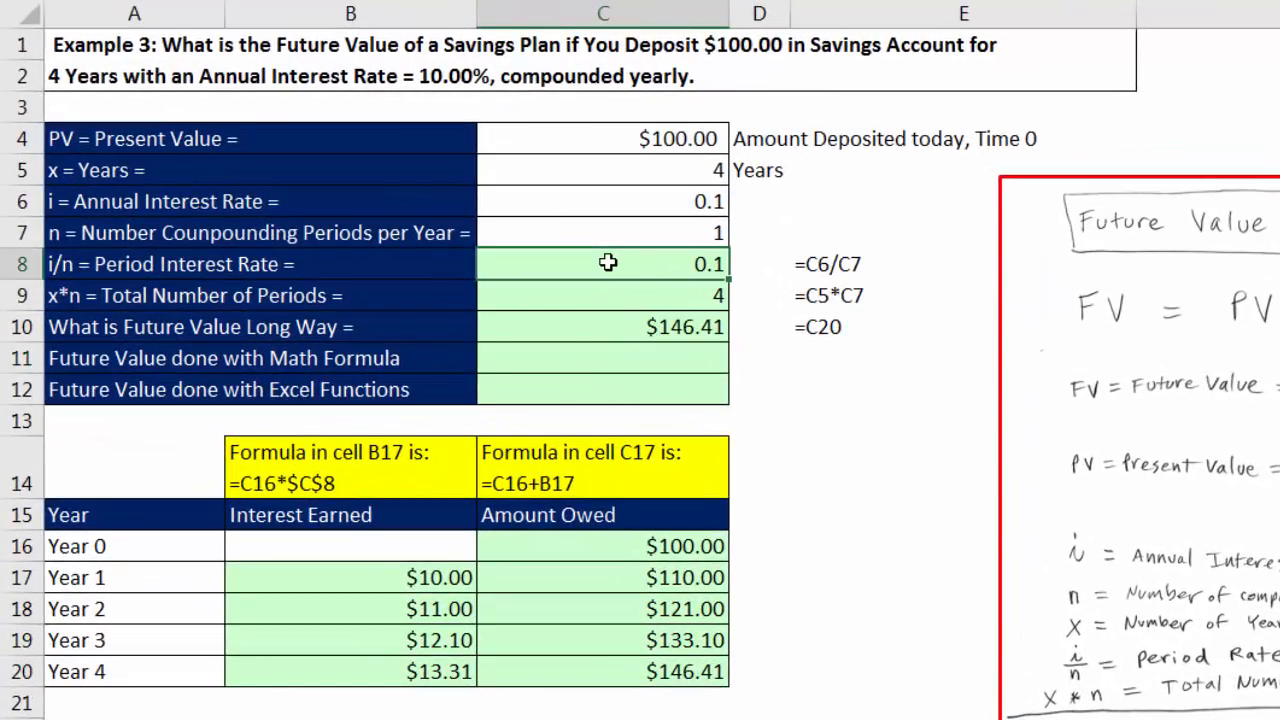
{"action": "left_click", "coordinate": [625, 301]}
{"action": "left_click", "coordinate": [662, 362]}
{"action": "type", "text": "="}
{"action": "key", "text": "Up"}
{"action": "key", "text": "Up"}
{"action": "key", "text": "Up"}
{"action": "key", "text": "Up"}
{"action": "key", "text": "Up"}
{"action": "key", "text": "Up"}
{"action": "key", "text": "Up"}
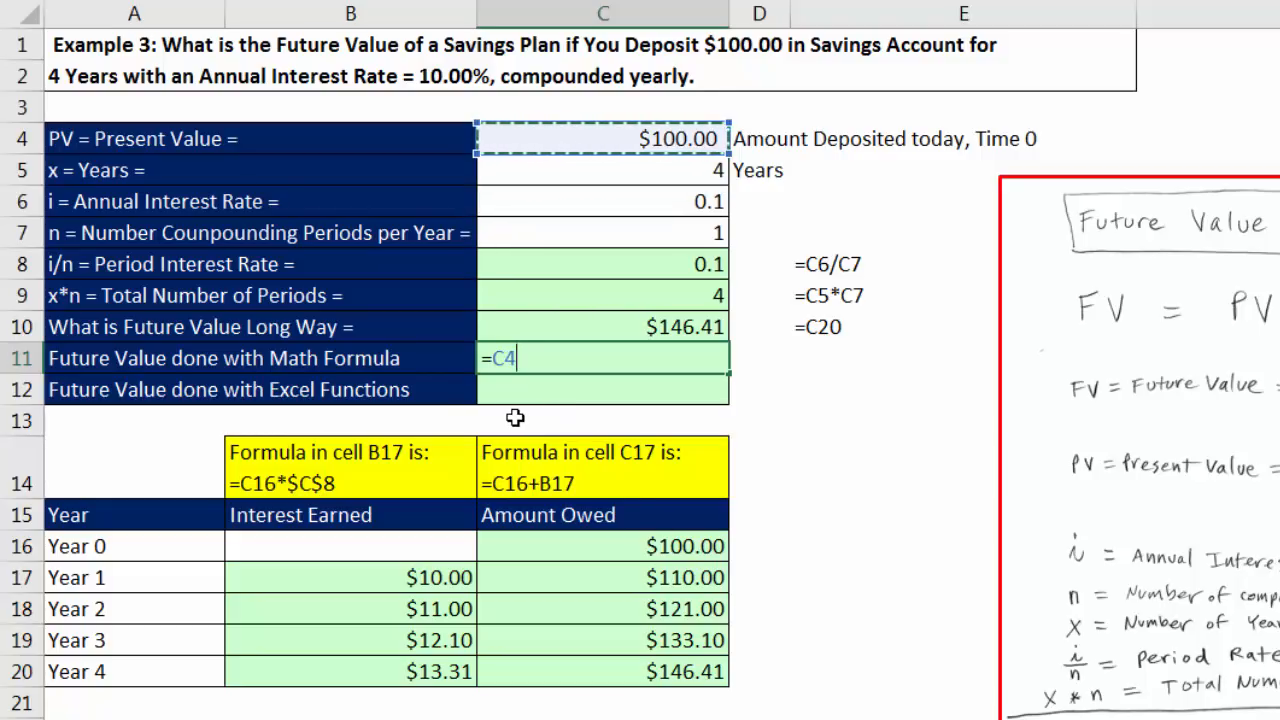
{"action": "type", "text": "*("}
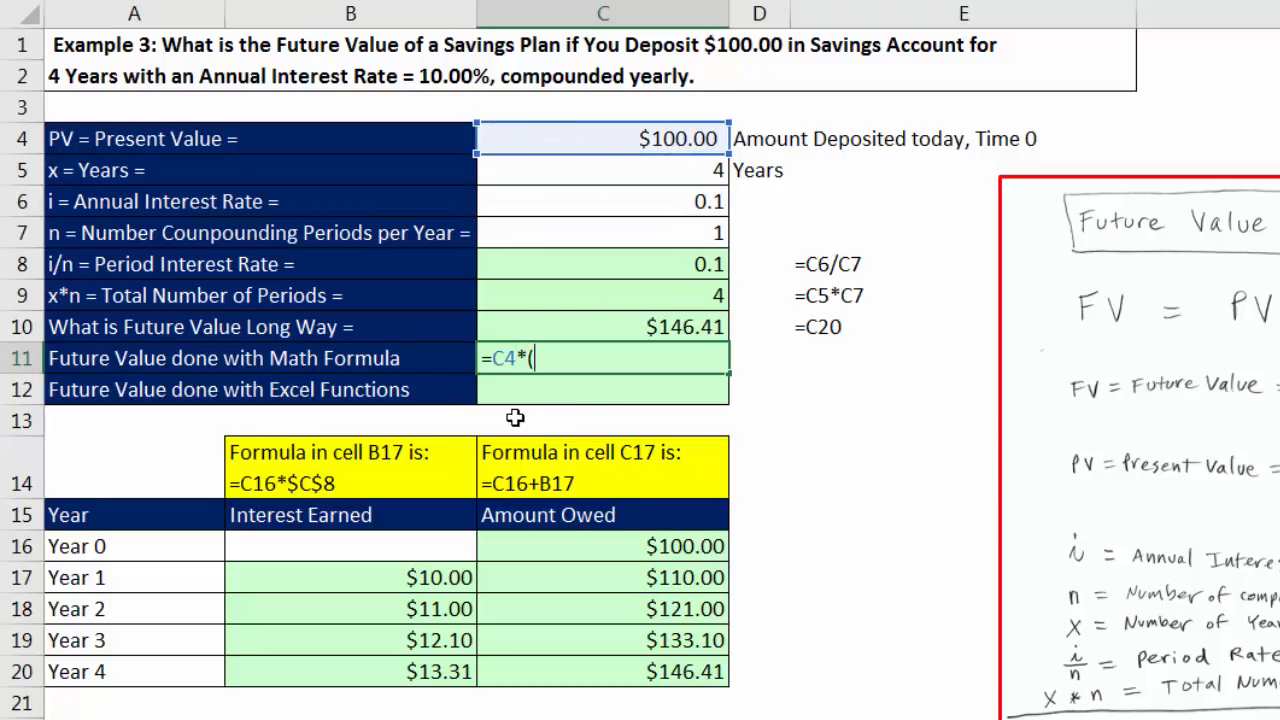
{"action": "type", "text": "1+"}
{"action": "key", "text": "Up"}
{"action": "key", "text": "Up"}
{"action": "key", "text": "Up"}
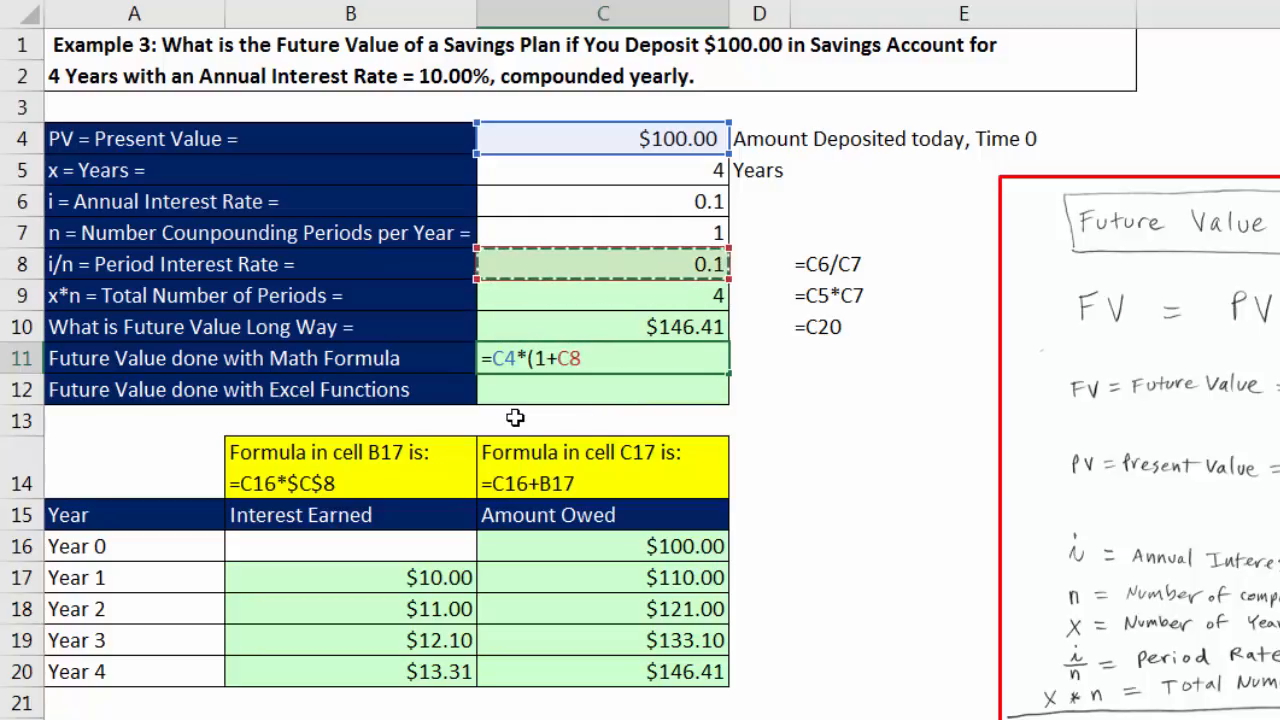
{"action": "type", "text": ")^"}
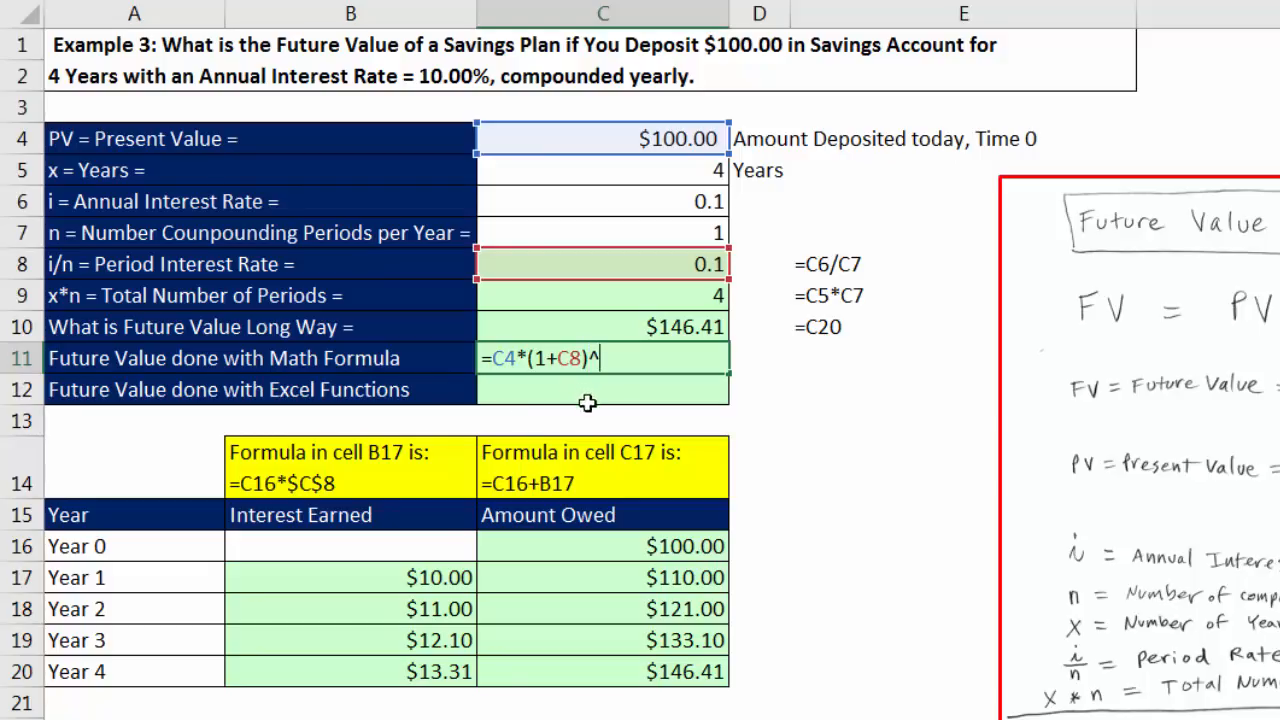
{"action": "left_click", "coordinate": [638, 301]}
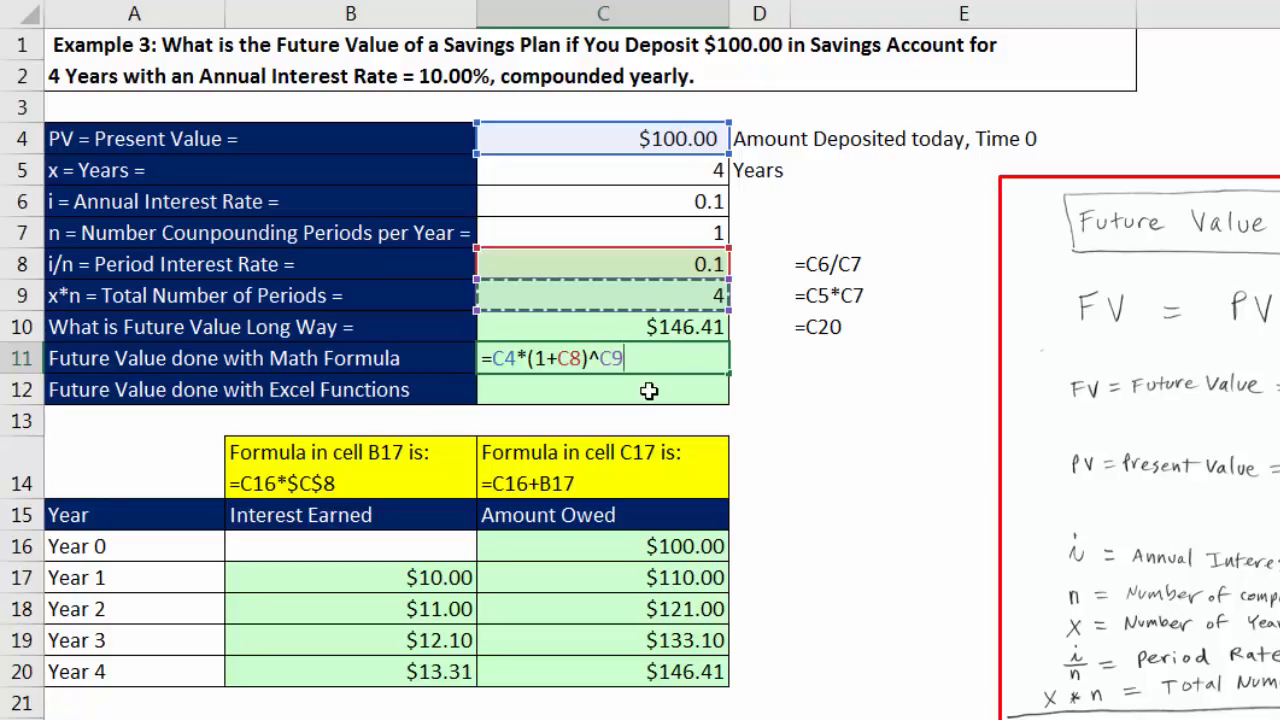
{"action": "key", "text": "Return"}
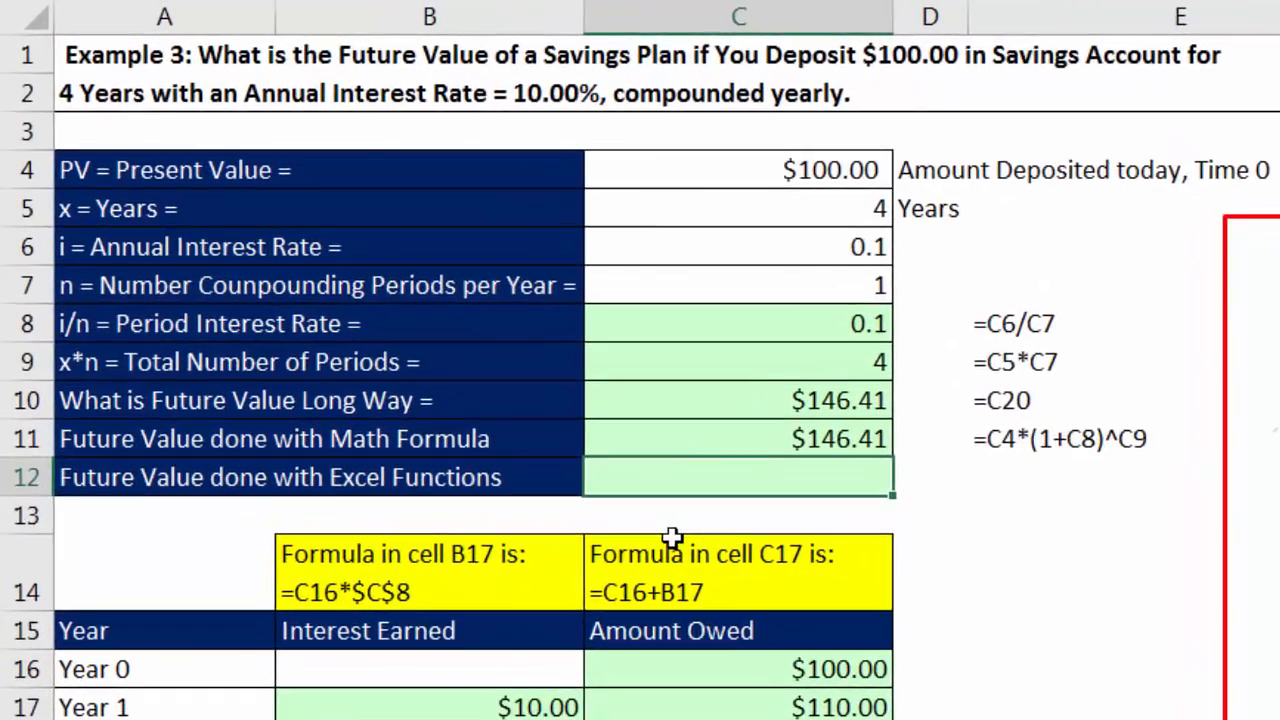
Step: Build the FV function in C12 as =FV(C8,C9,,-C4), leaving the pmt argument empty and making the present value negative
{"action": "type", "text": "fv"}
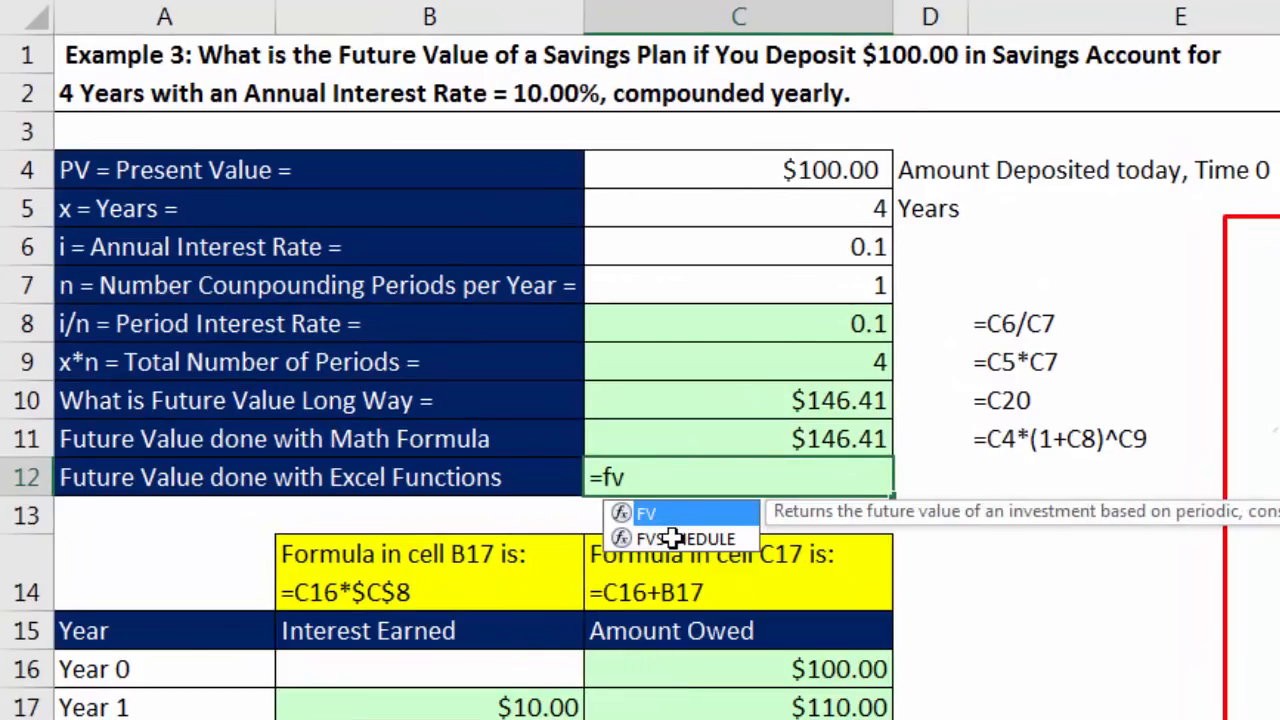
{"action": "key", "text": "Tab"}
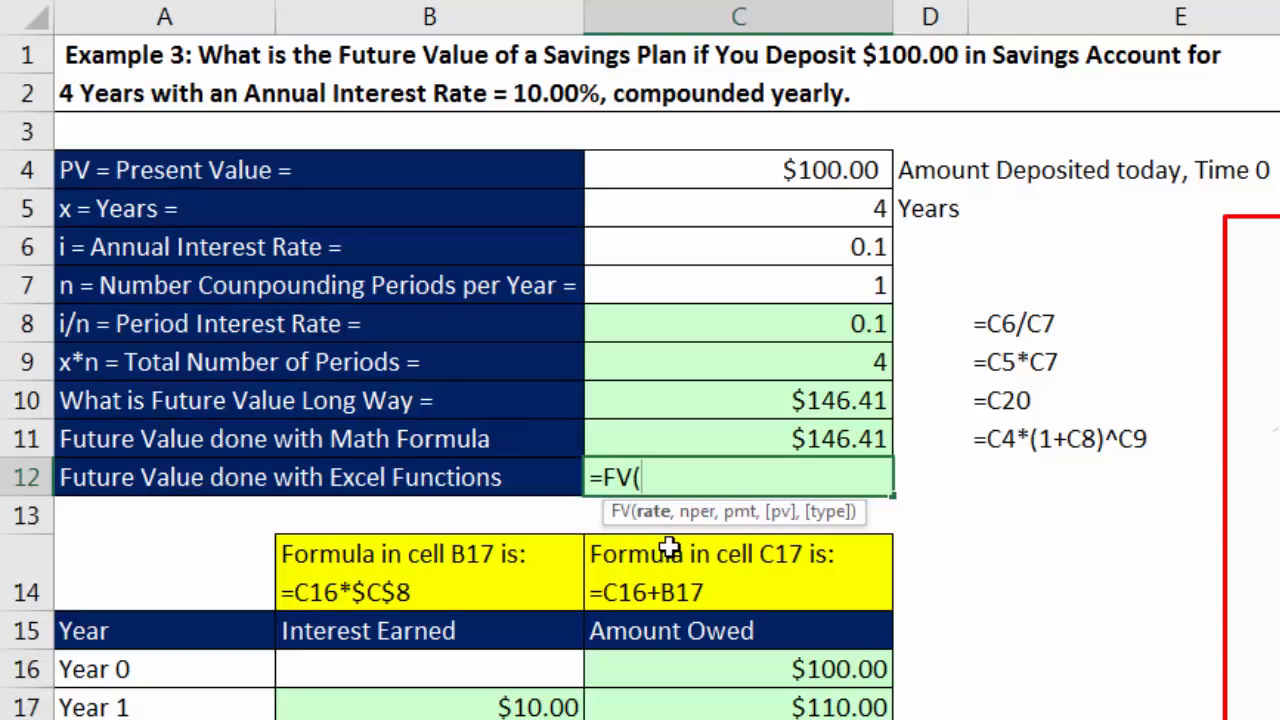
{"action": "left_click", "coordinate": [777, 325]}
{"action": "type", "text": ","}
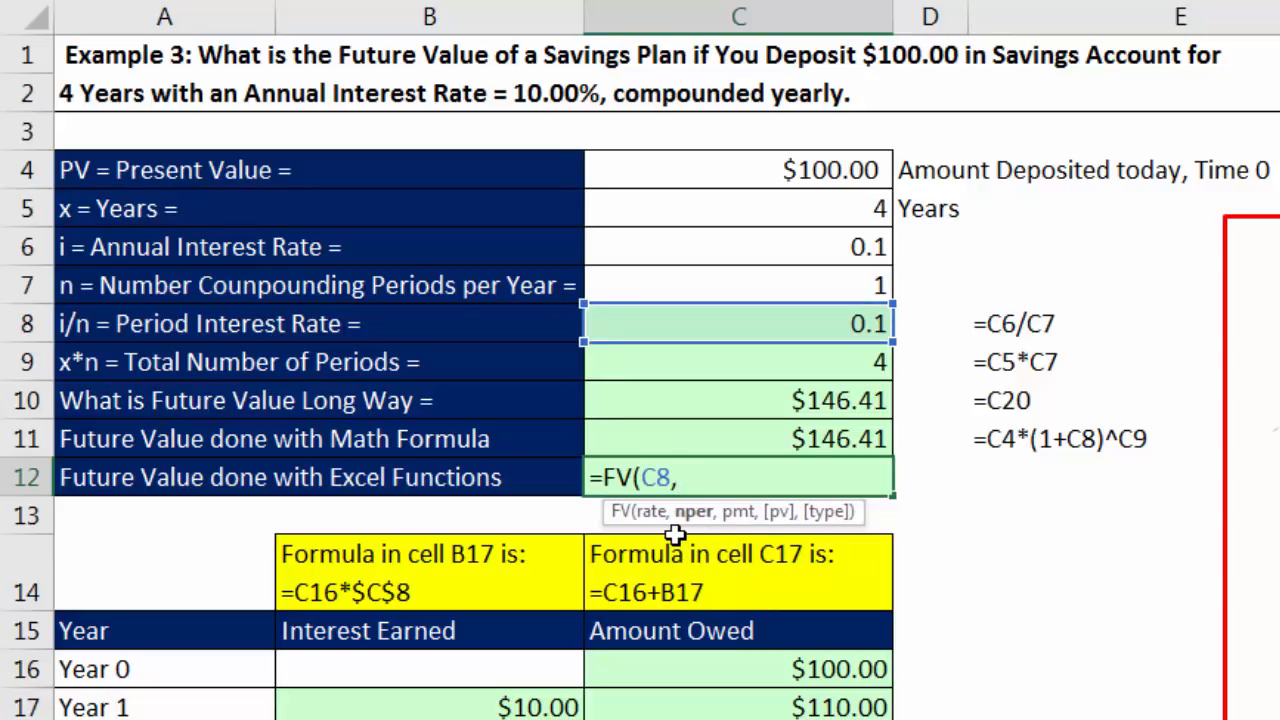
{"action": "left_click", "coordinate": [804, 362]}
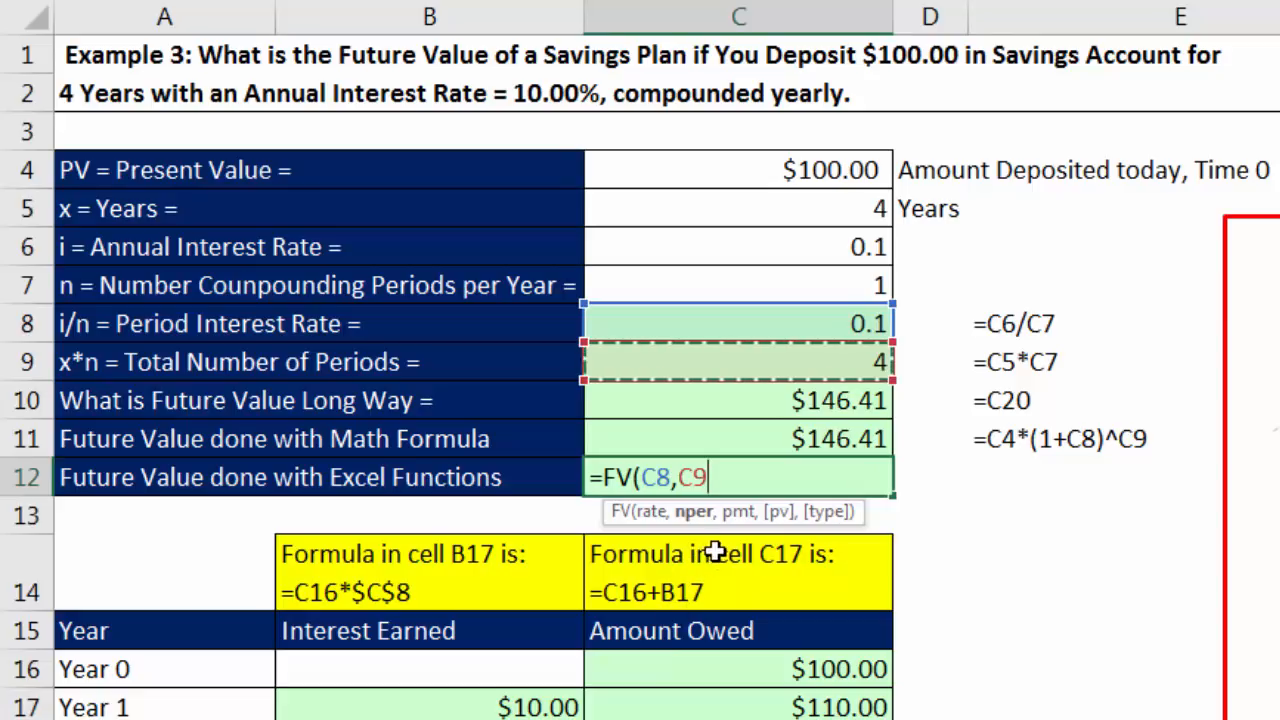
{"action": "type", "text": ","}
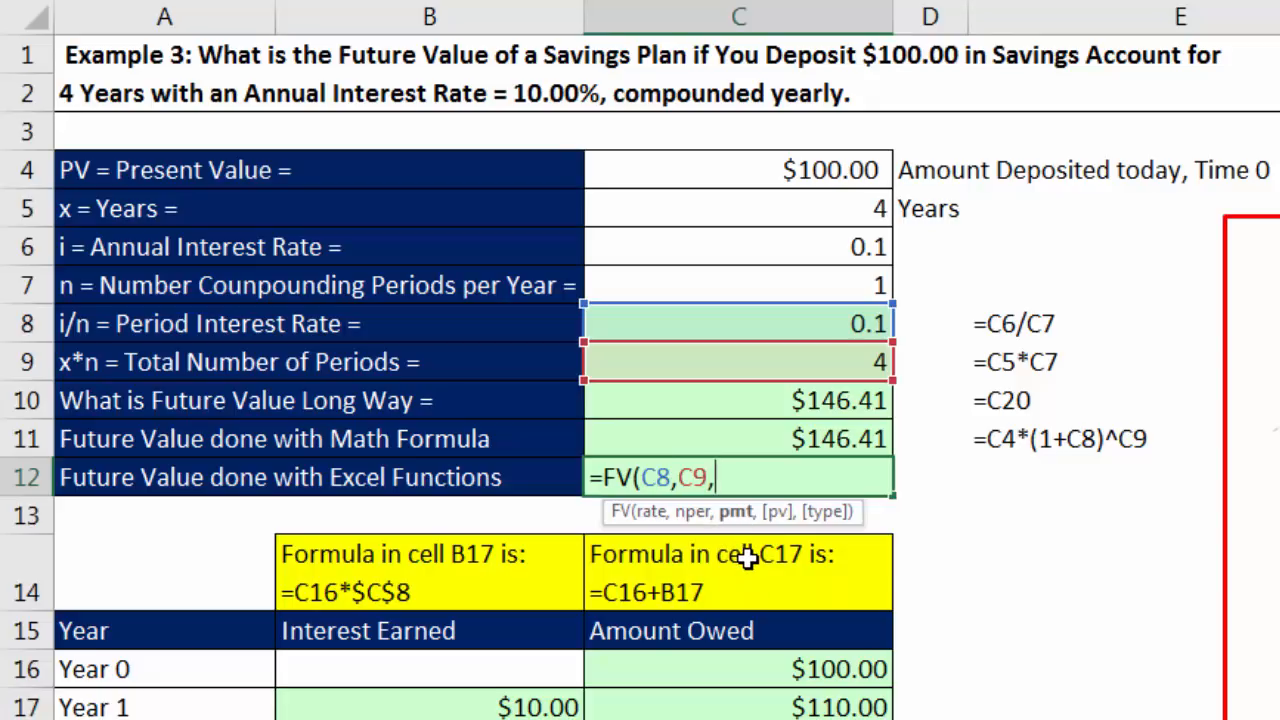
{"action": "type", "text": ","}
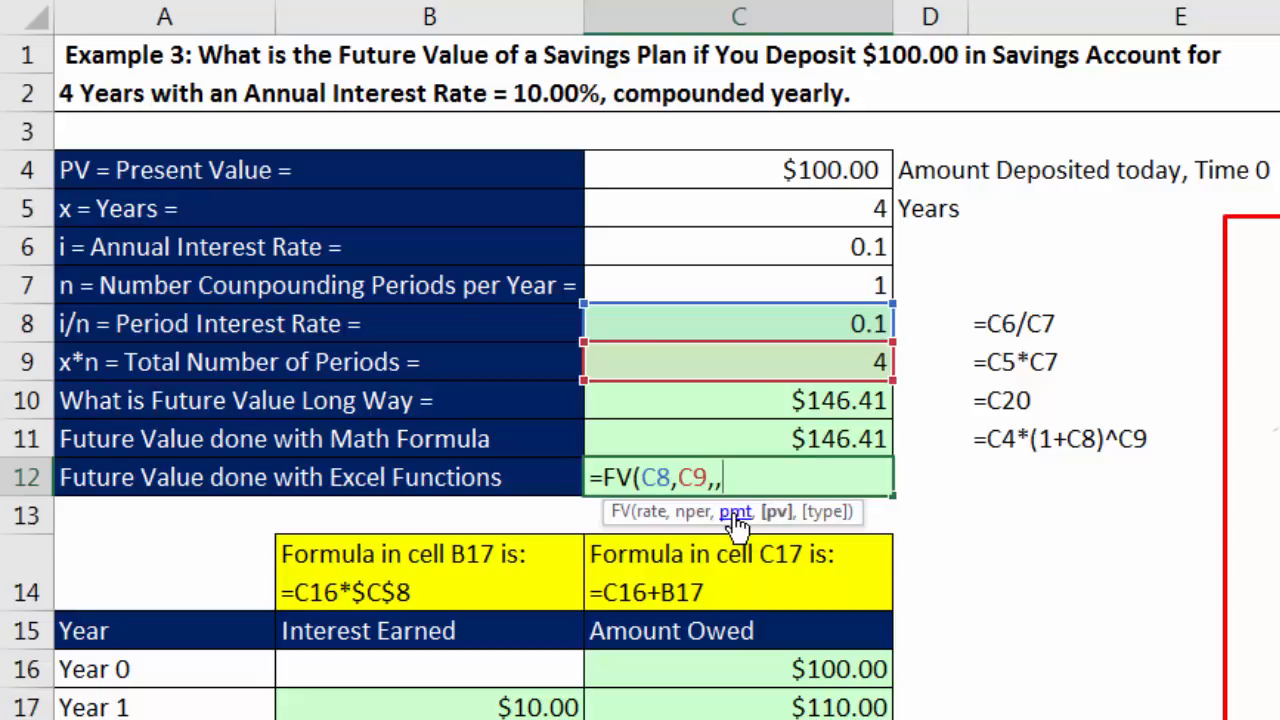
{"action": "key", "text": "BackSpace"}
{"action": "left_click", "coordinate": [782, 514]}
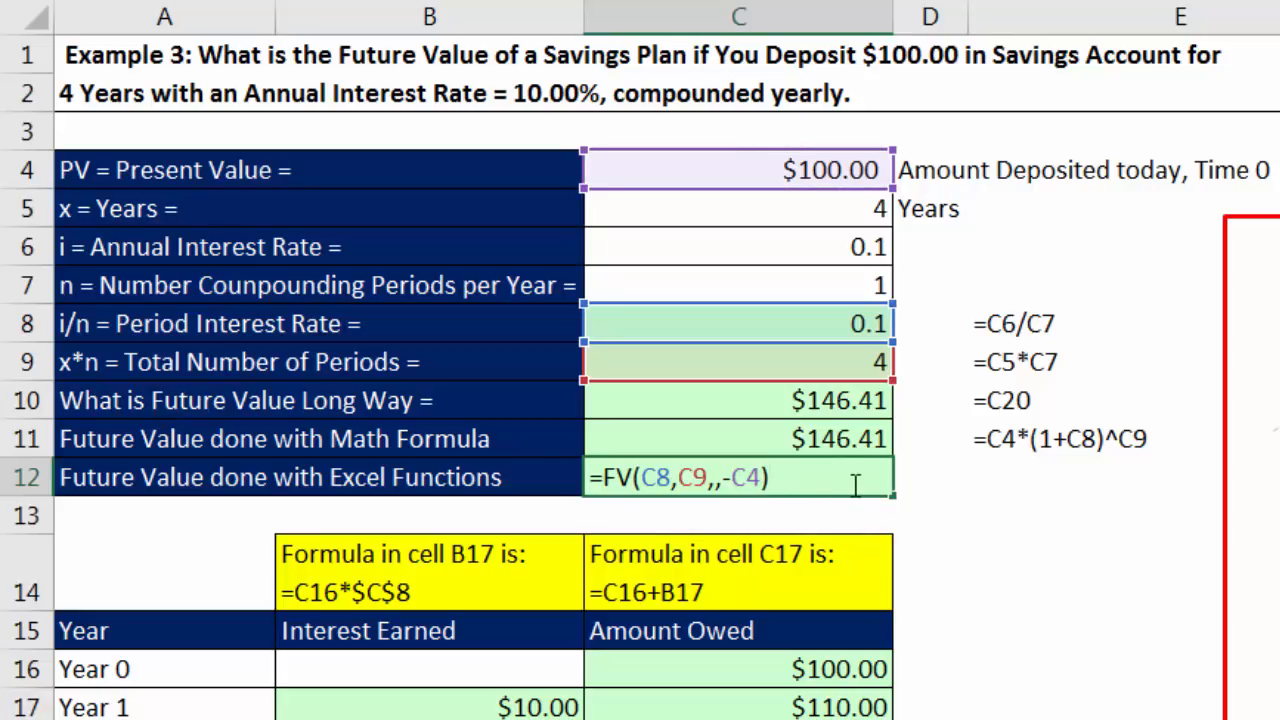
Step: Review the empty pmt argument in C12, restore the closing parenthesis and enter the FV formula
{"action": "left_click", "coordinate": [716, 481]}
{"action": "type", "text": ","}
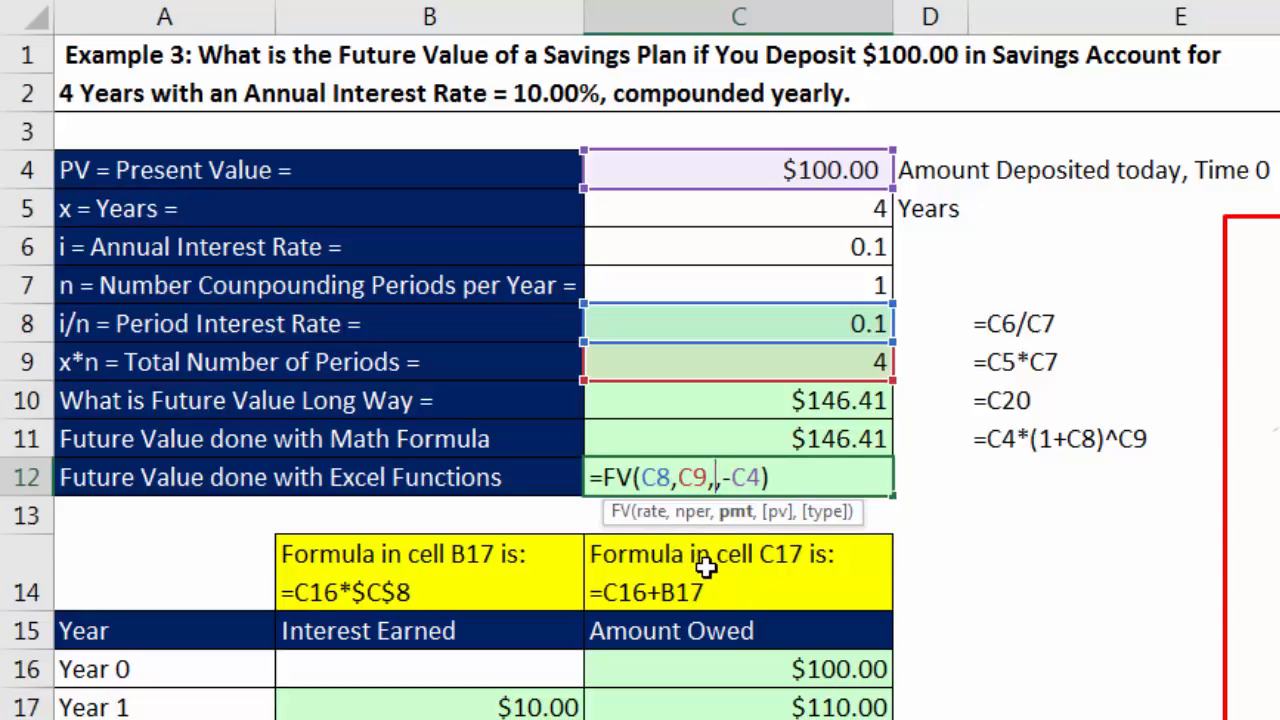
{"action": "left_click", "coordinate": [812, 472]}
{"action": "key", "text": "BackSpace"}
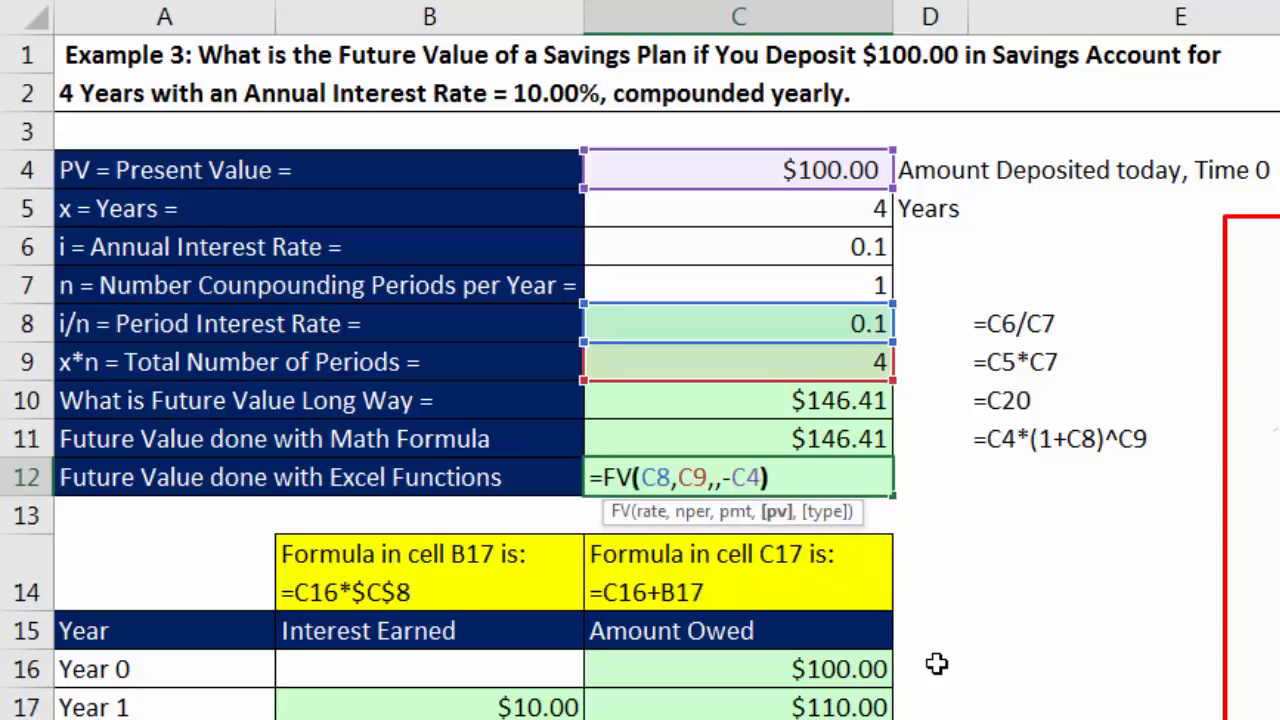
{"action": "type", "text": ")"}
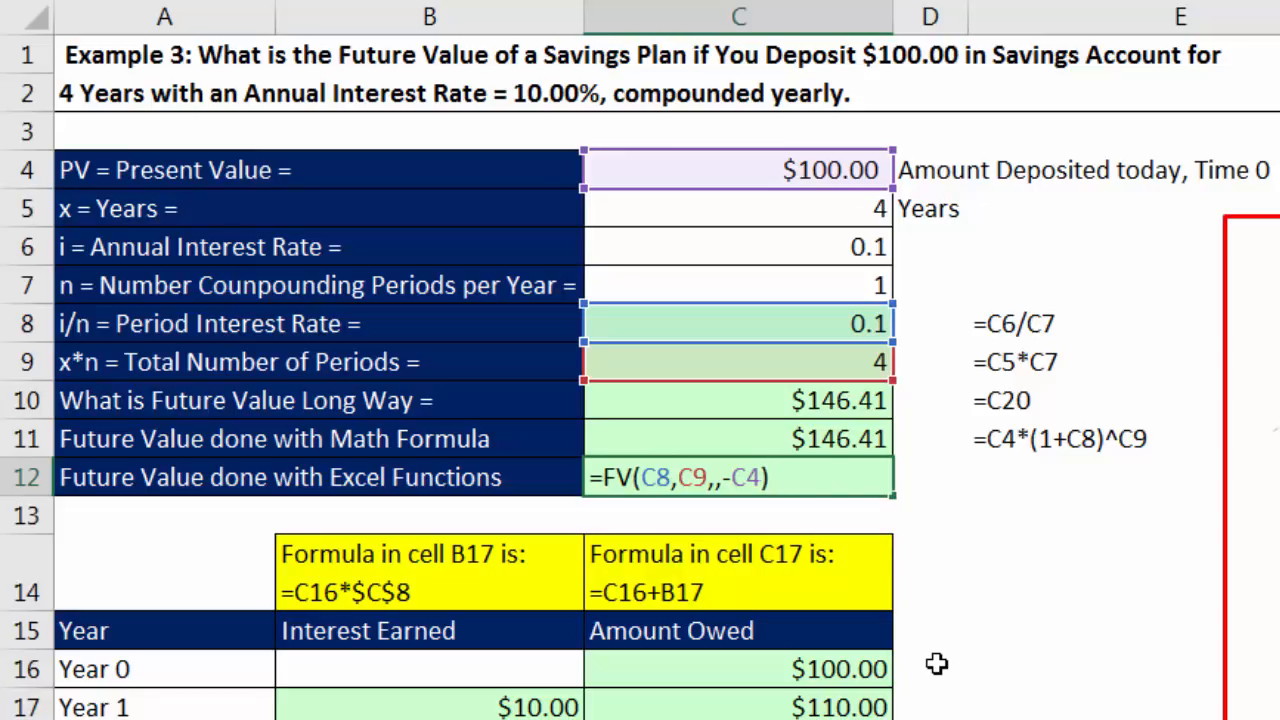
{"action": "key", "text": "Return"}
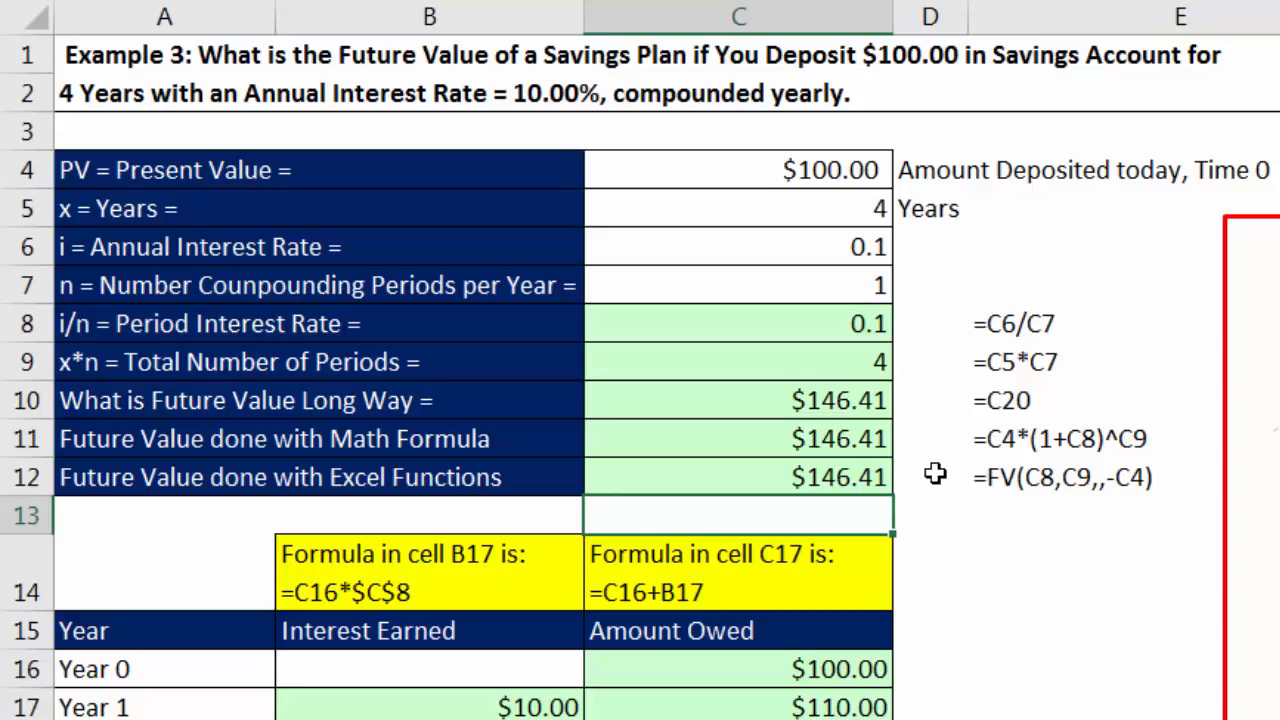
Step: Compare the cell references used by the math formula in C11 and the FV function in C12
{"action": "left_click", "coordinate": [868, 438]}
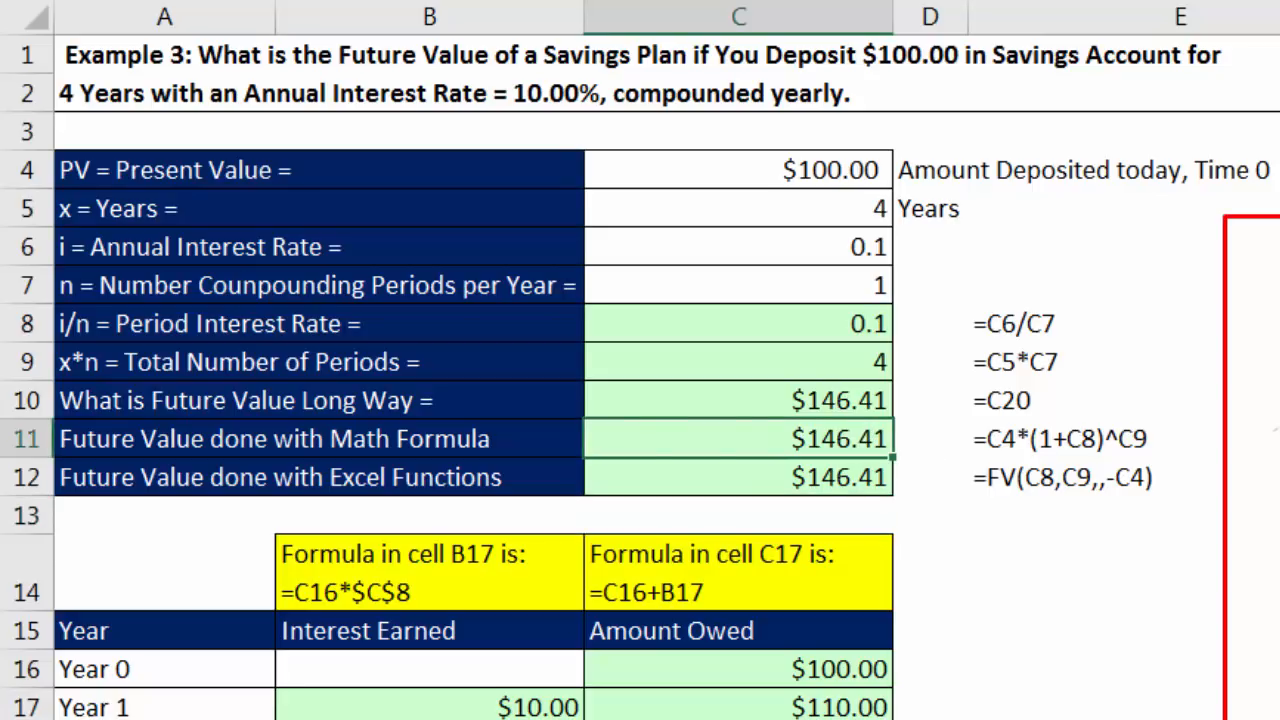
{"action": "key", "text": "F2"}
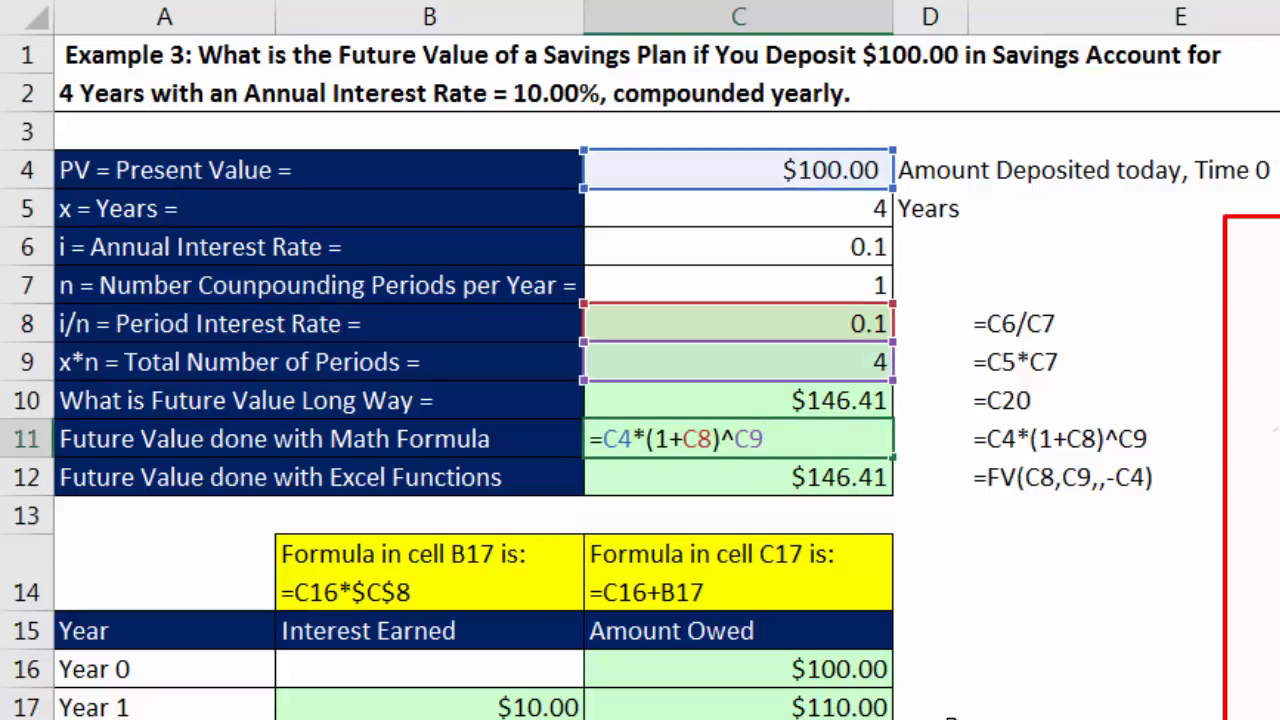
{"action": "key", "text": "Return"}
{"action": "key", "text": "F2"}
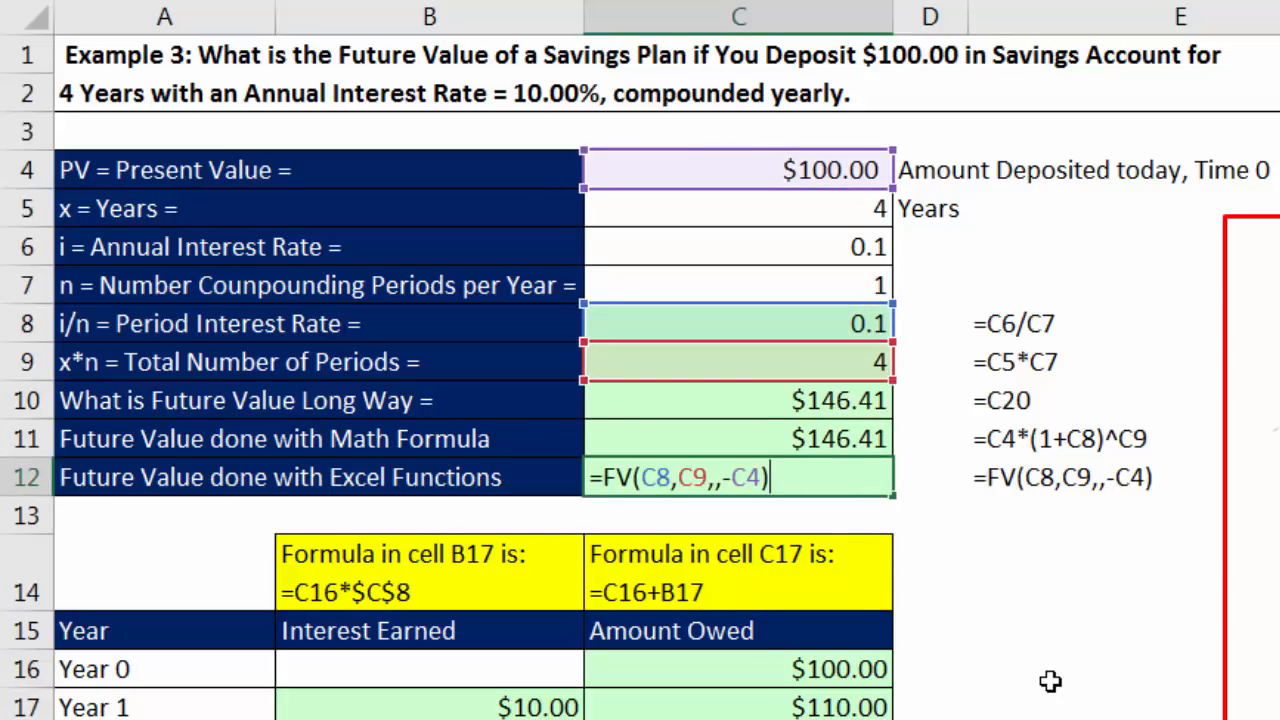
{"action": "key", "text": "Return"}
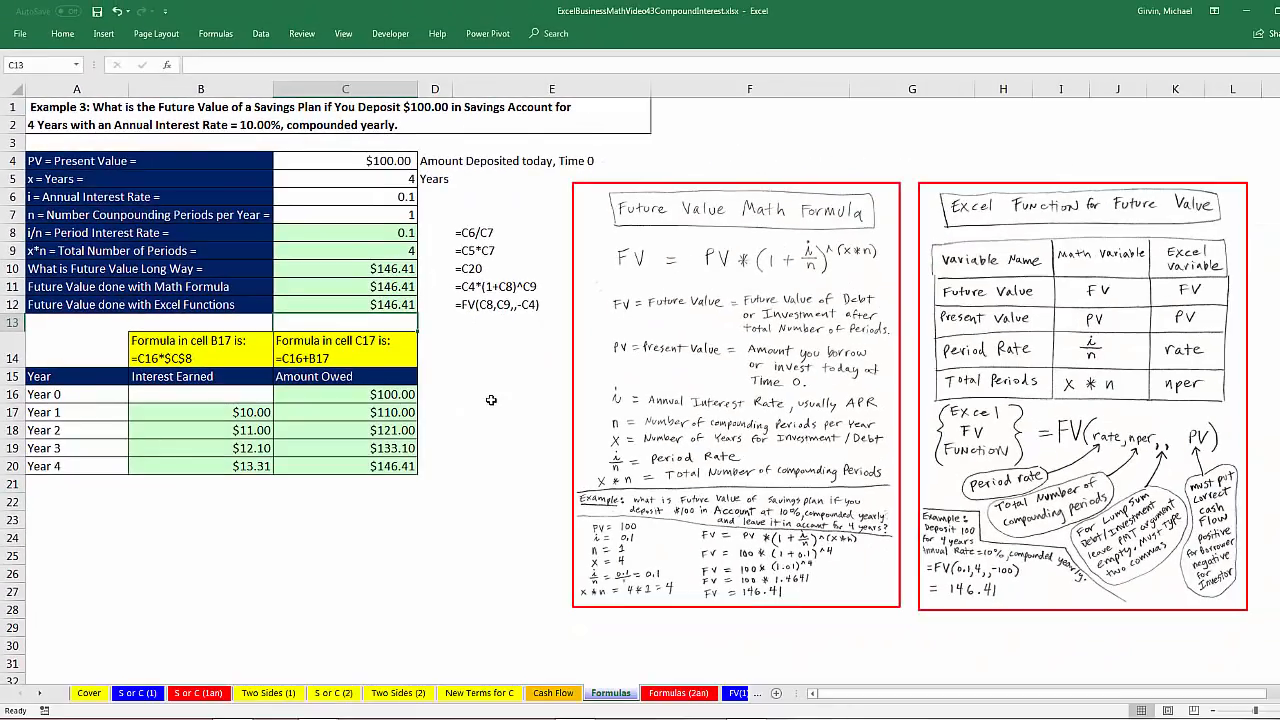
Step: Open the FV(1) worksheet containing Example 4
{"action": "left_click", "coordinate": [43, 694]}
{"action": "left_click", "coordinate": [43, 694]}
{"action": "left_click", "coordinate": [43, 694]}
{"action": "left_click", "coordinate": [42, 695]}
{"action": "left_click", "coordinate": [42, 695]}
{"action": "left_click", "coordinate": [42, 695]}
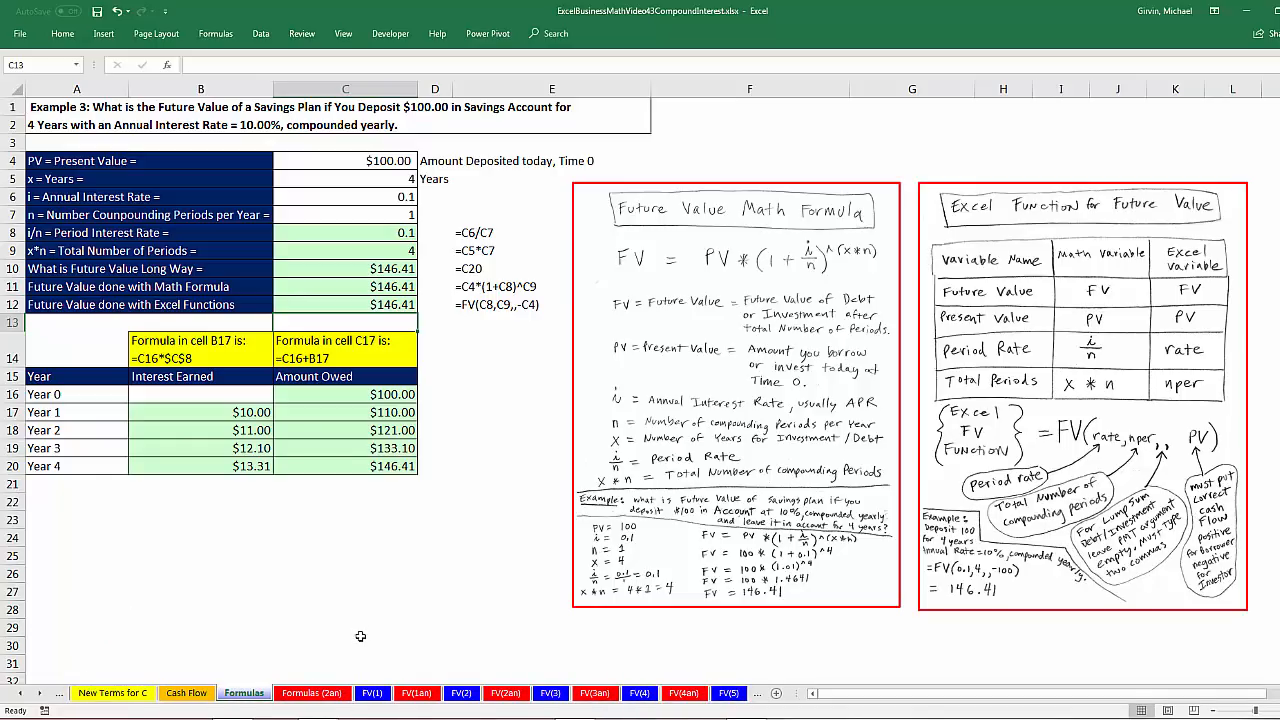
{"action": "left_click", "coordinate": [372, 693]}
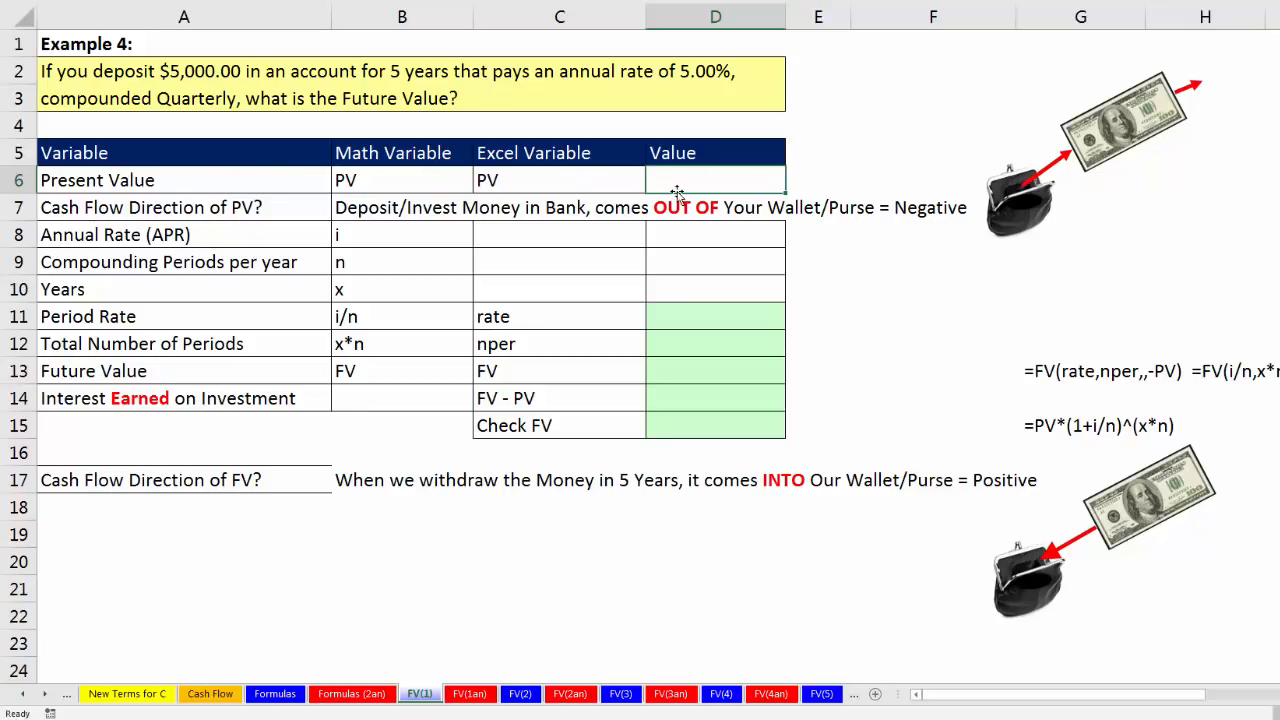
Step: Enter 5000 as the present value in D6
{"action": "type", "text": "5000"}
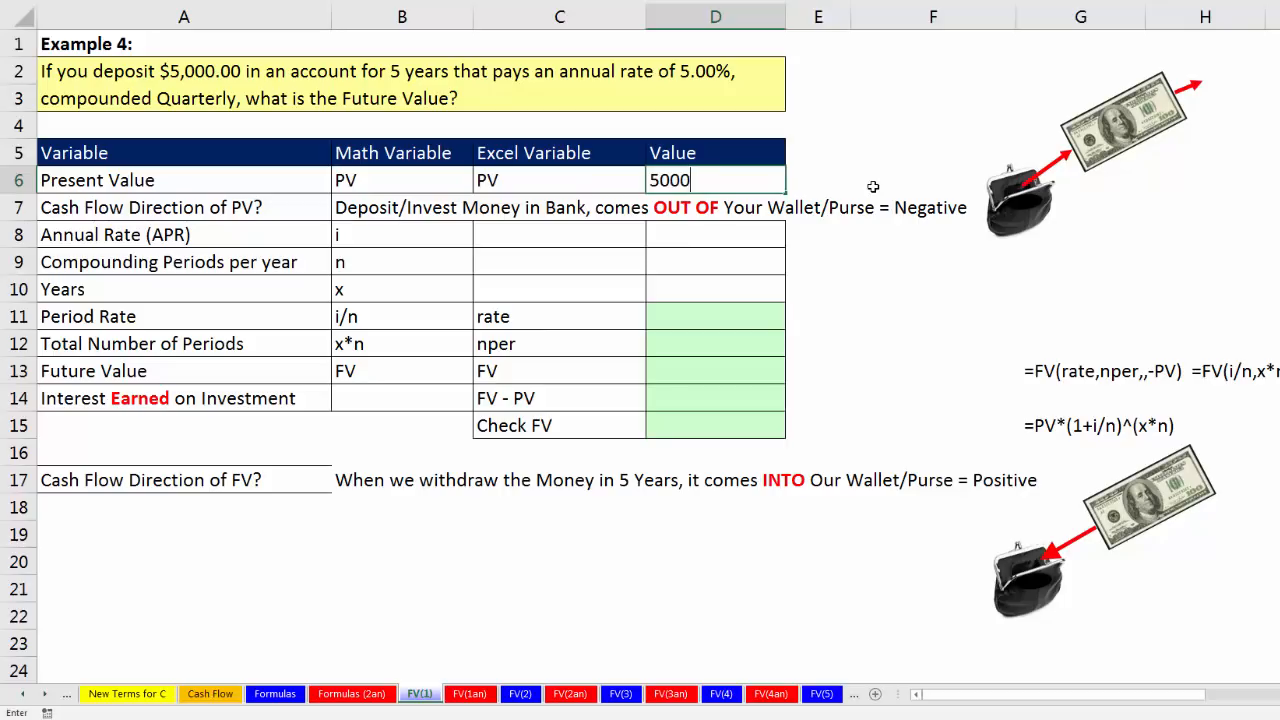
{"action": "key", "text": "Return"}
{"action": "key", "text": "Return"}
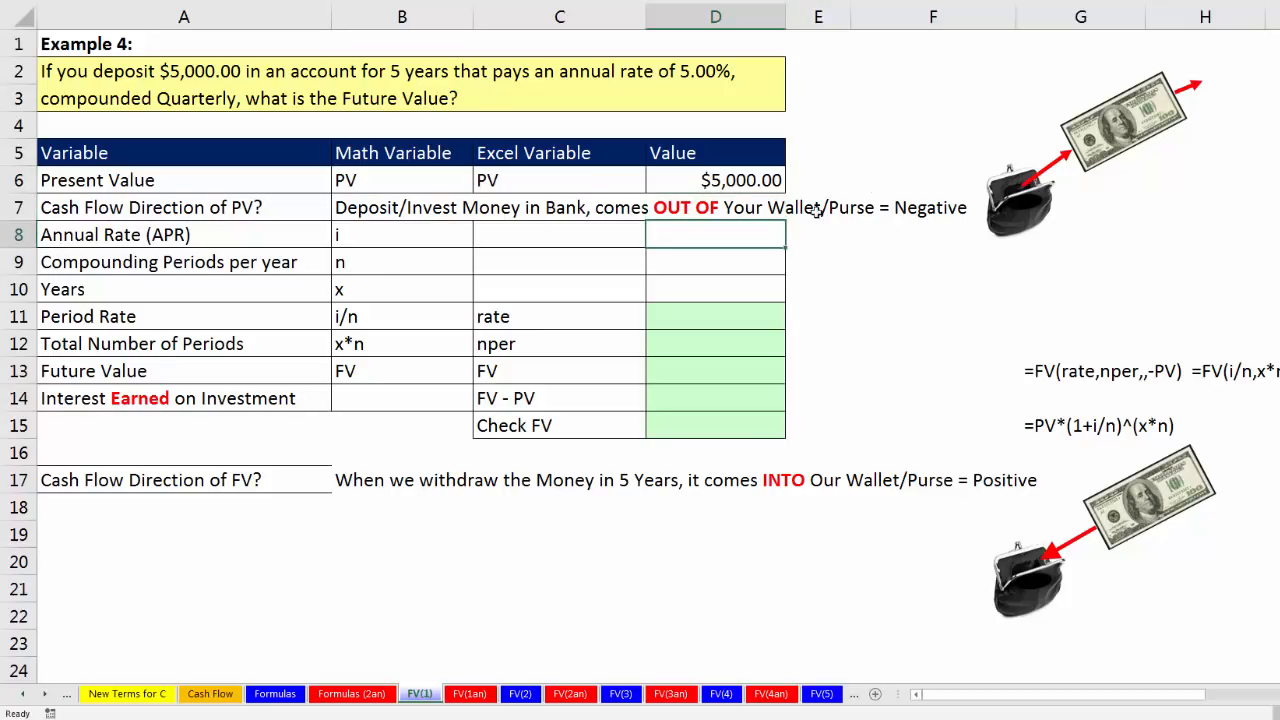
Step: Enter 5% as the annual rate (APR) in D8
{"action": "left_click", "coordinate": [742, 180]}
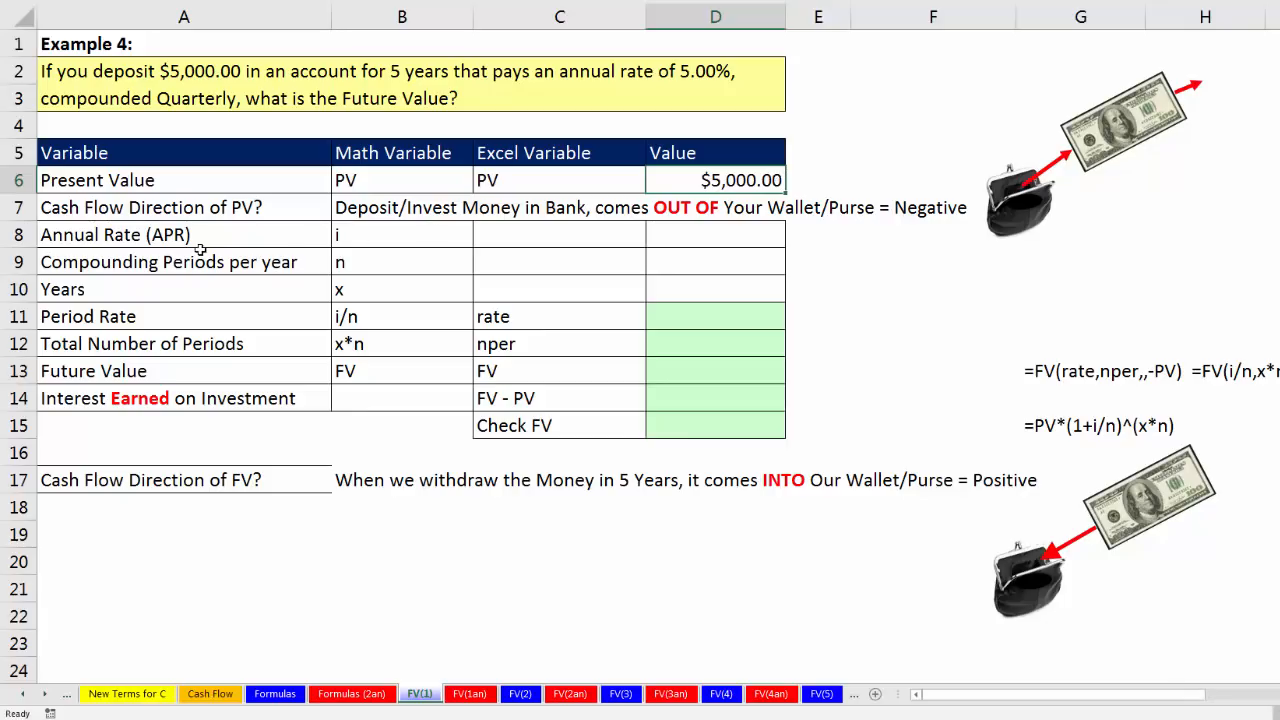
{"action": "left_click", "coordinate": [425, 234]}
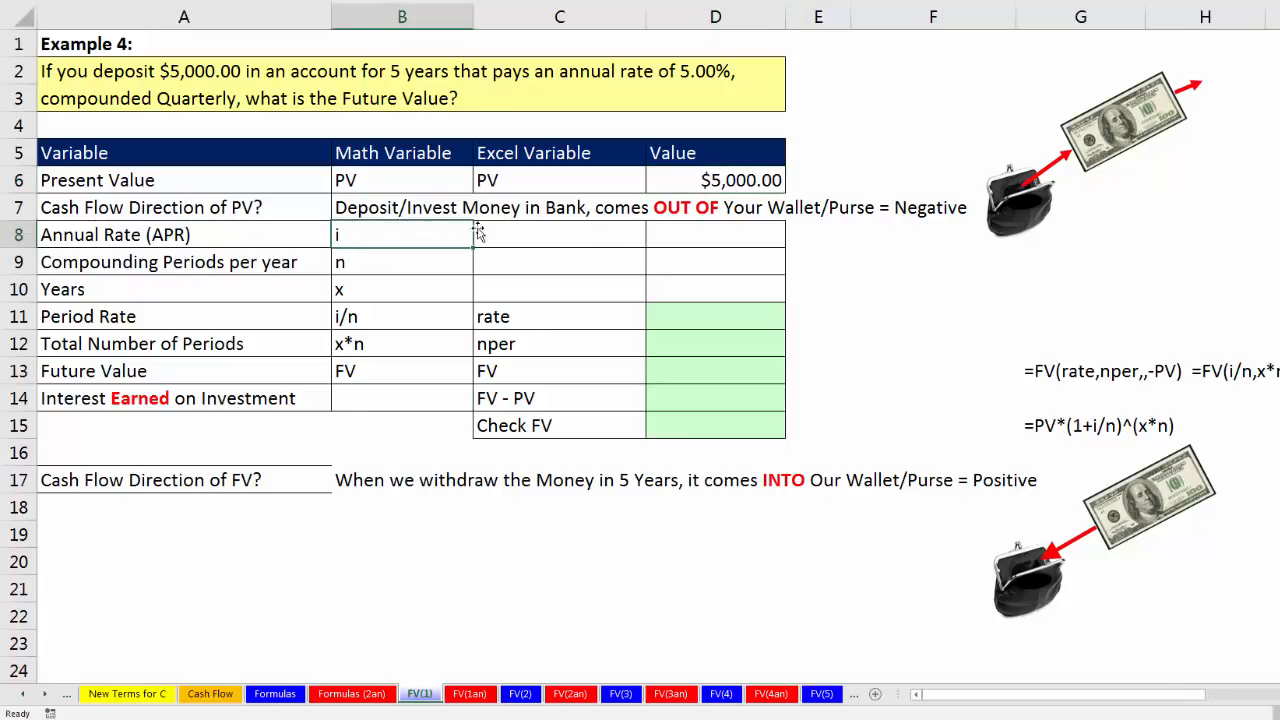
{"action": "left_click", "coordinate": [675, 234]}
{"action": "type", "text": "5%"}
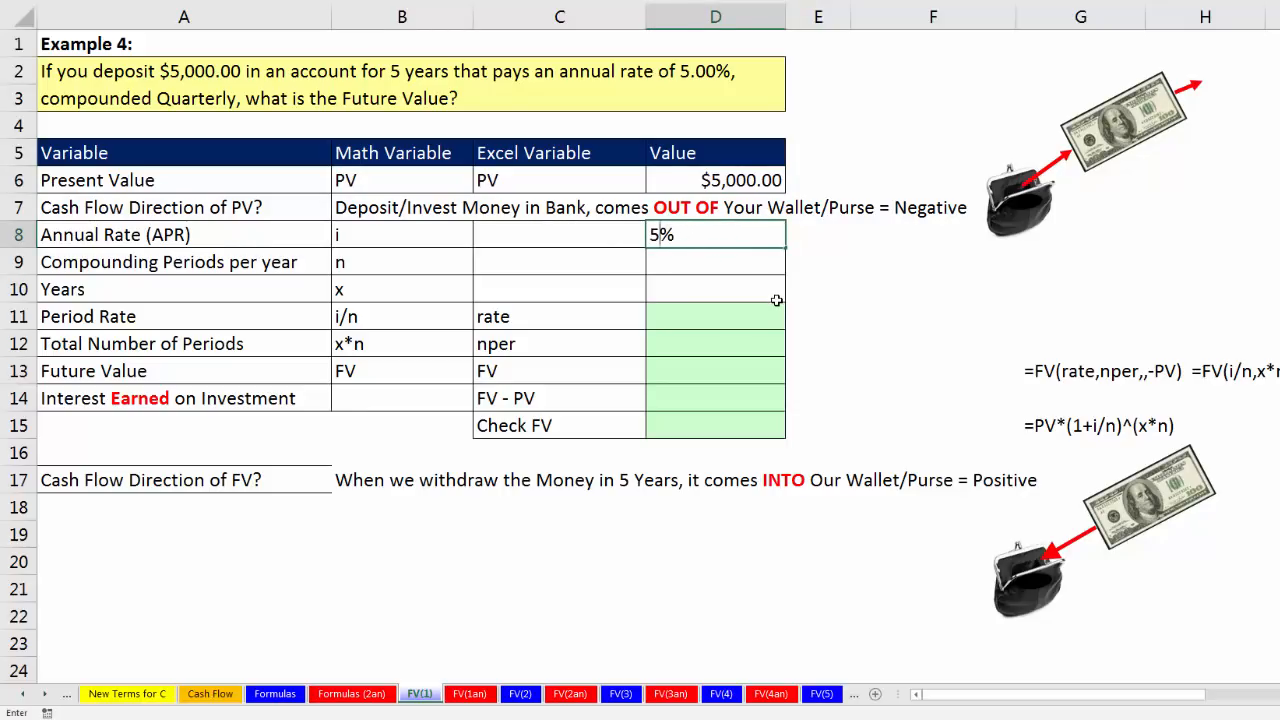
{"action": "key", "text": "Return"}
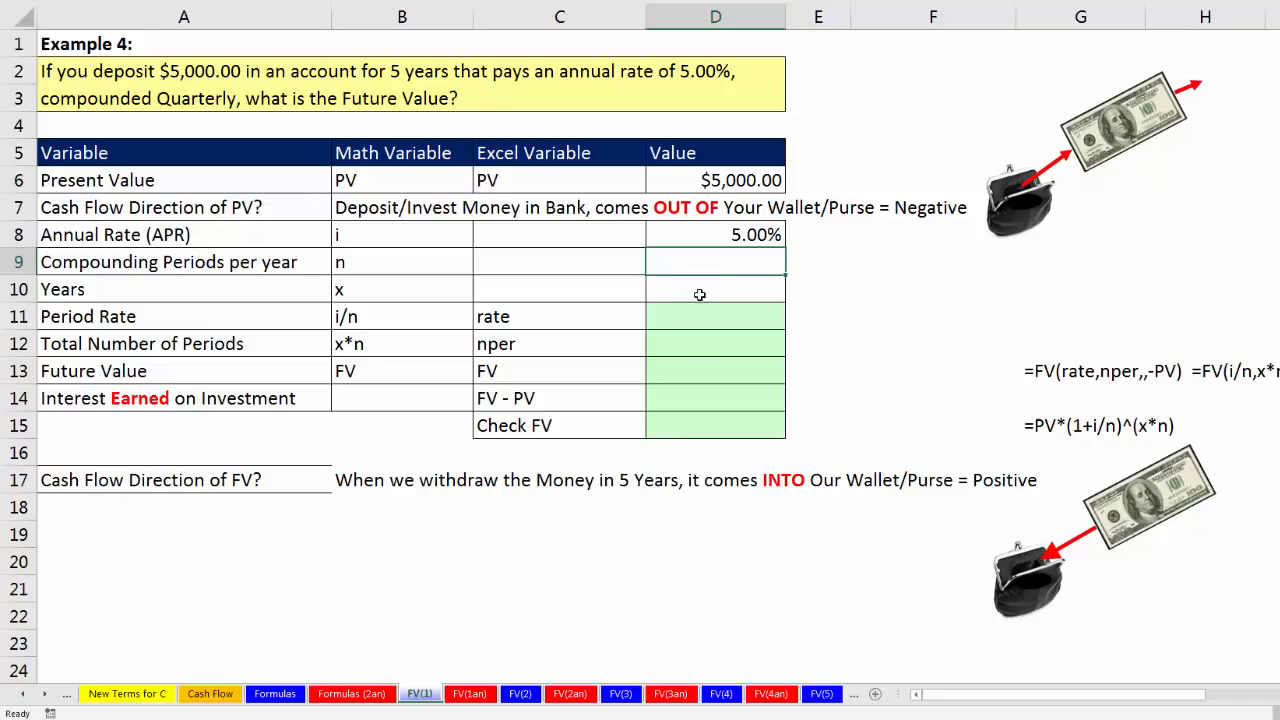
Step: Enter 4 as the compounding periods per year in D9 and 5 as the years in D10
{"action": "type", "text": "4"}
{"action": "key", "text": "Return"}
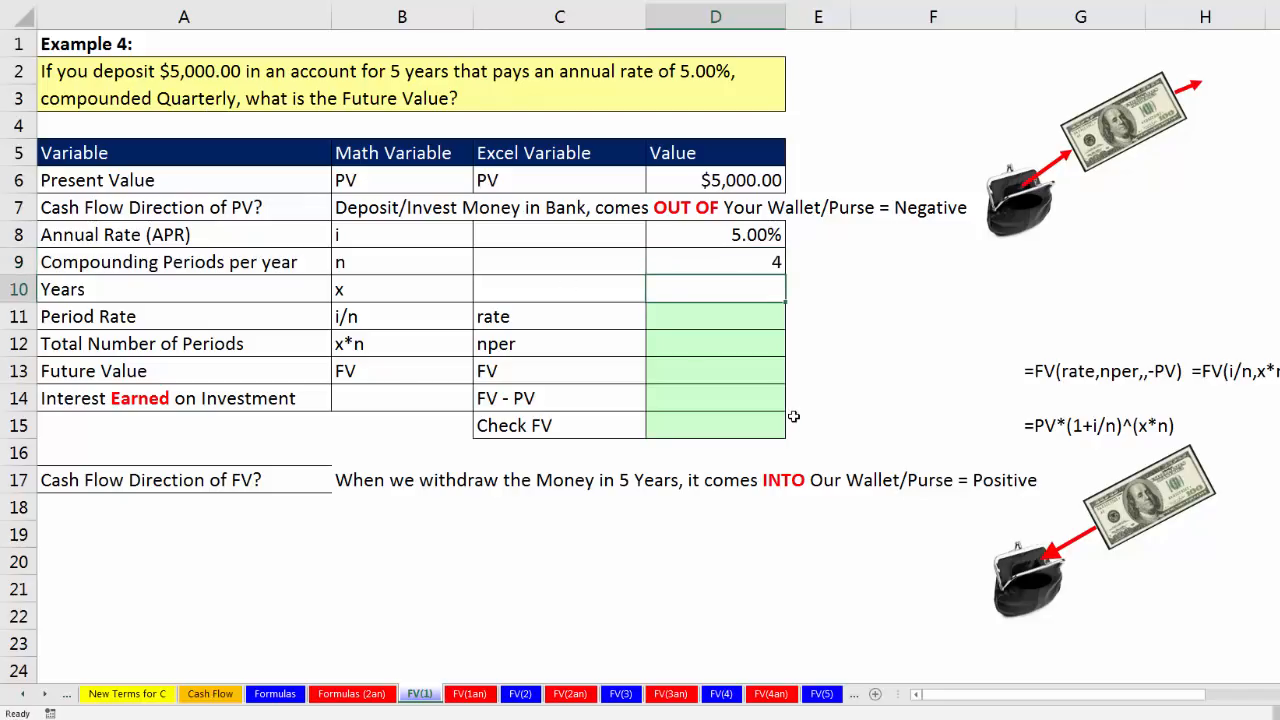
{"action": "type", "text": "5"}
{"action": "key", "text": "Return"}
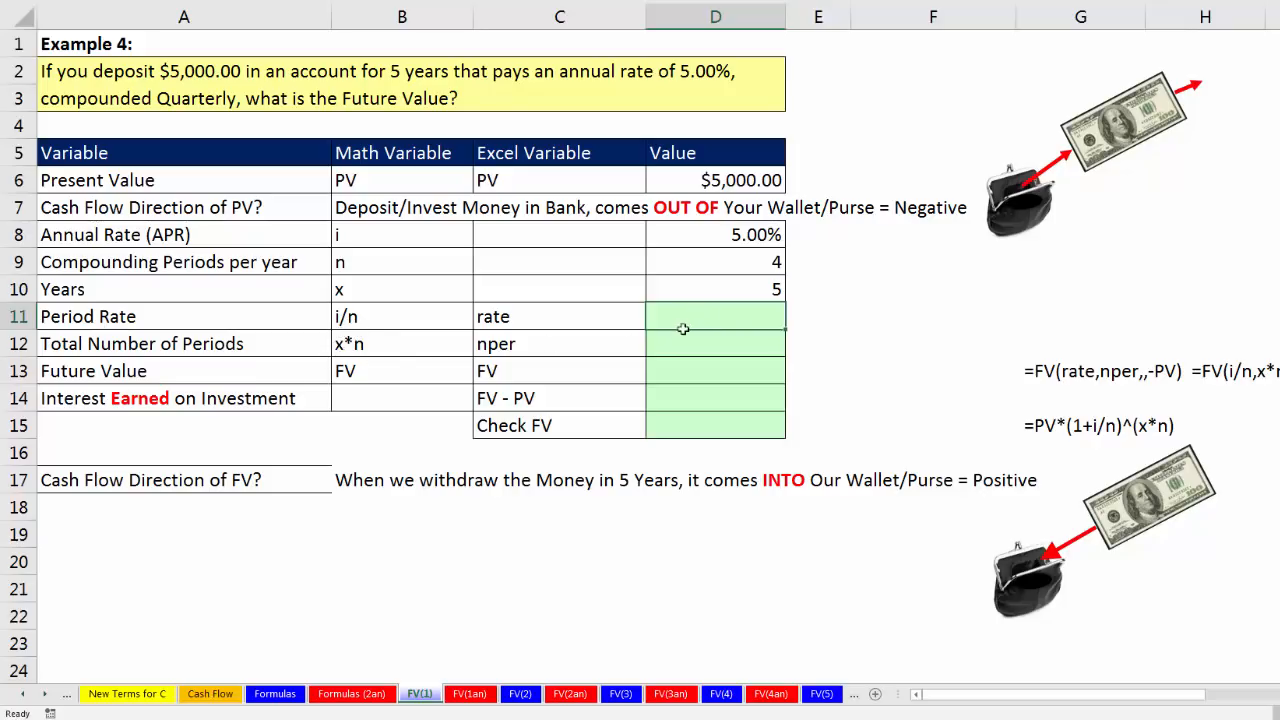
Step: Calculate the period rate in D11 with the formula =D8/D9
{"action": "type", "text": "="}
{"action": "key", "text": "Up"}
{"action": "key", "text": "Up"}
{"action": "key", "text": "Up"}
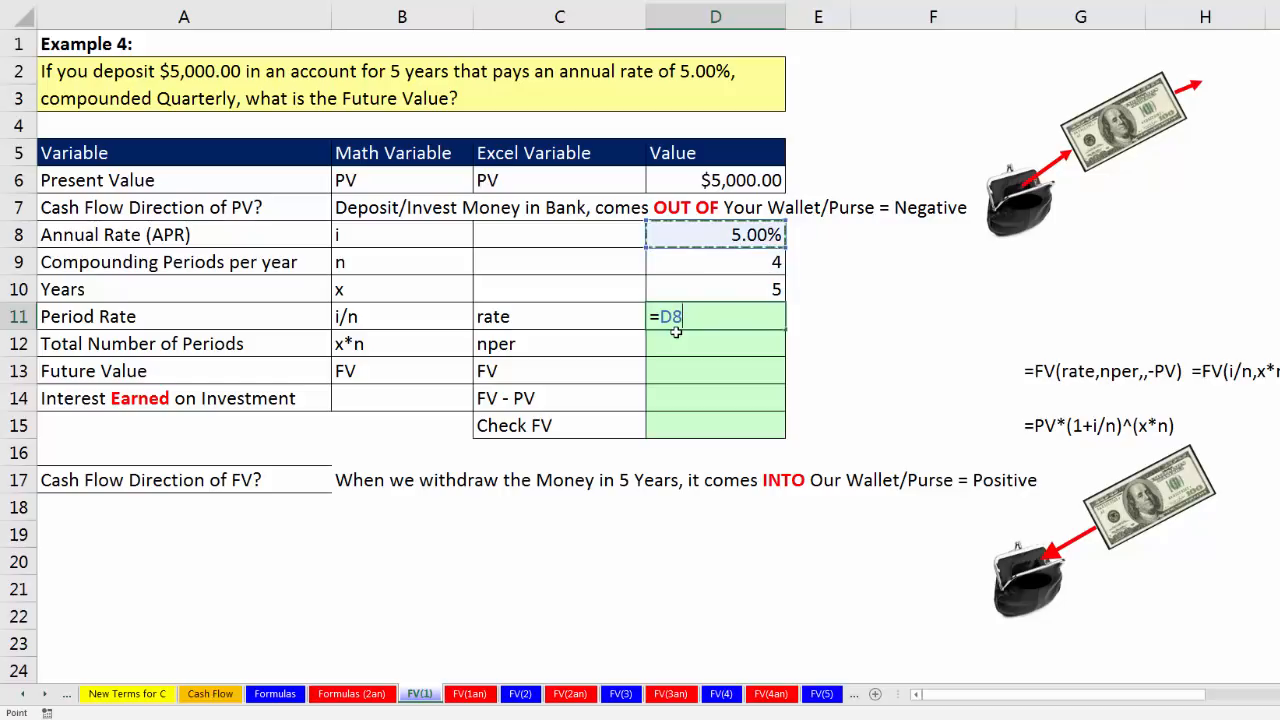
{"action": "type", "text": "/"}
{"action": "key", "text": "Up"}
{"action": "key", "text": "Up"}
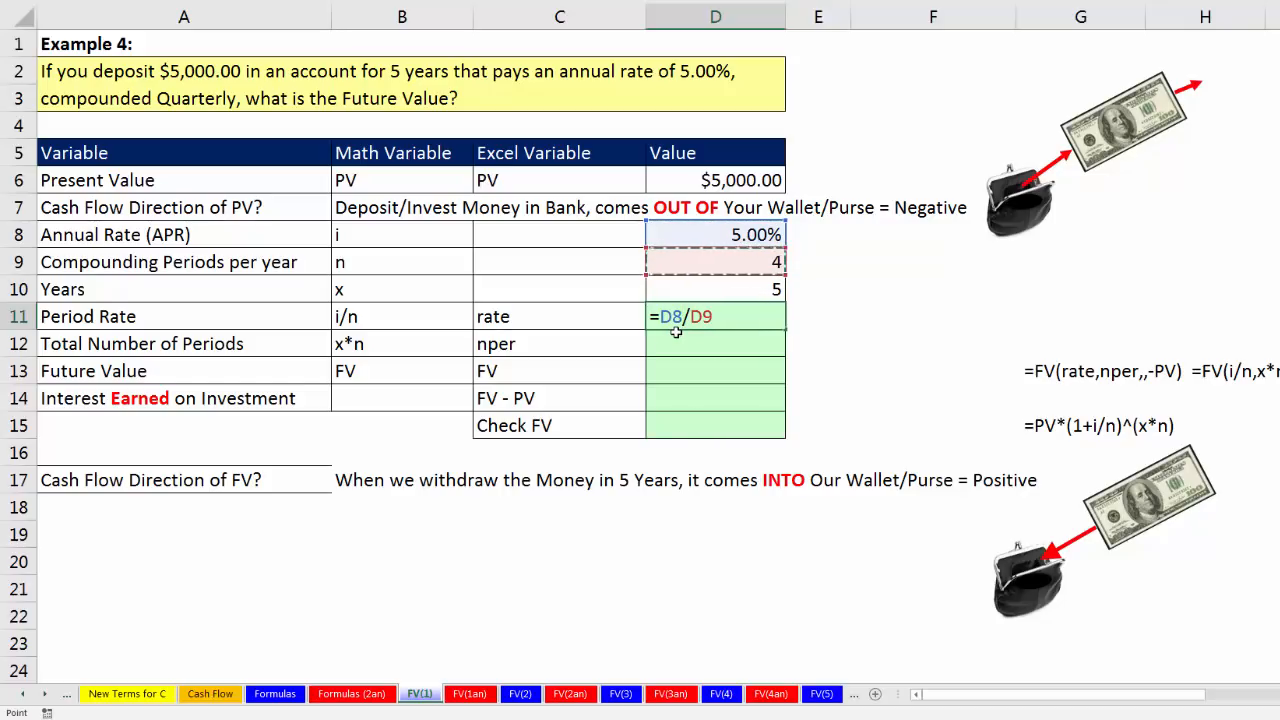
{"action": "key", "text": "Return"}
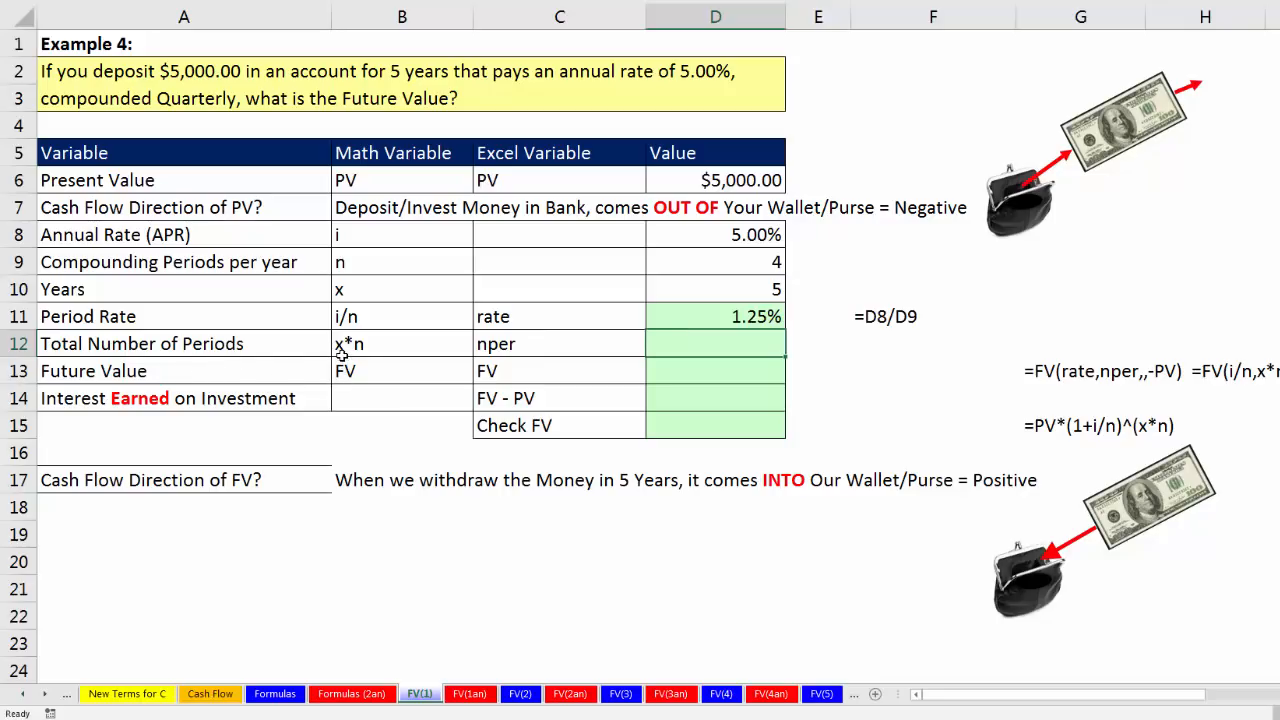
Step: Calculate the total number of periods in D12 with the formula =D10*D9
{"action": "type", "text": "="}
{"action": "key", "text": "Up"}
{"action": "key", "text": "Up"}
{"action": "key", "text": "Up"}
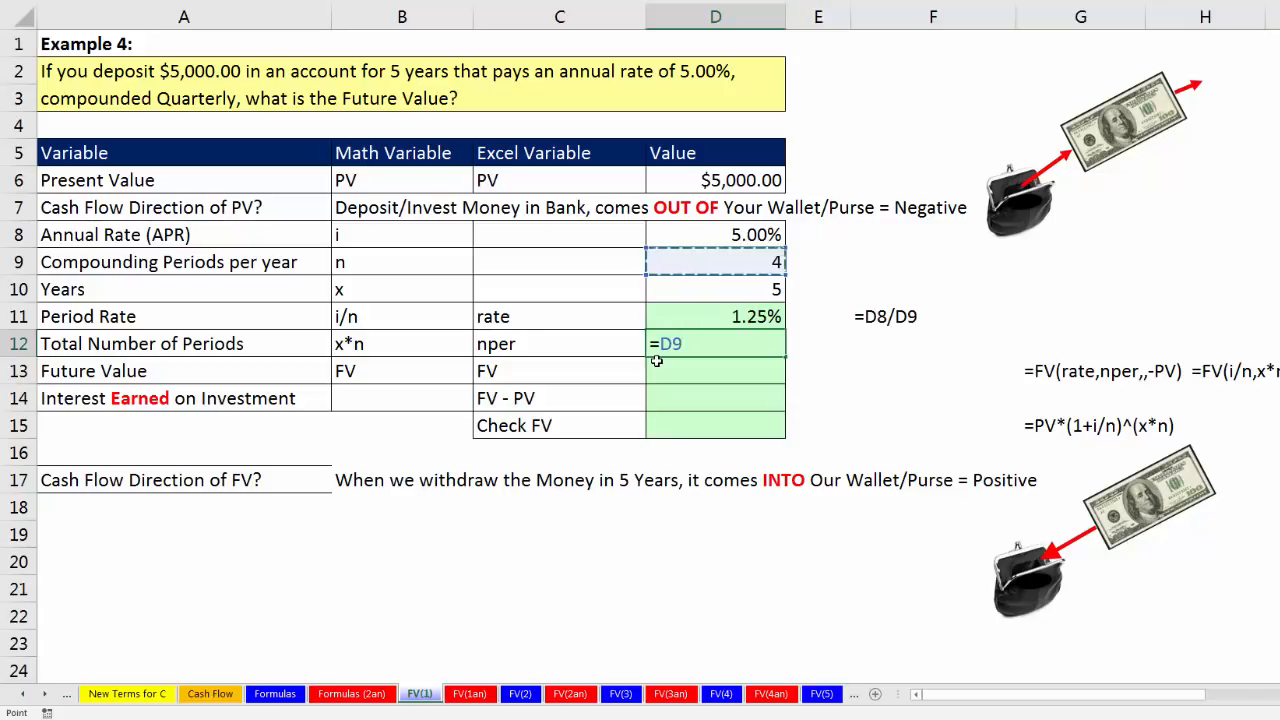
{"action": "key", "text": "Down"}
{"action": "type", "text": "*"}
{"action": "key", "text": "Up"}
{"action": "key", "text": "Up"}
{"action": "key", "text": "Up"}
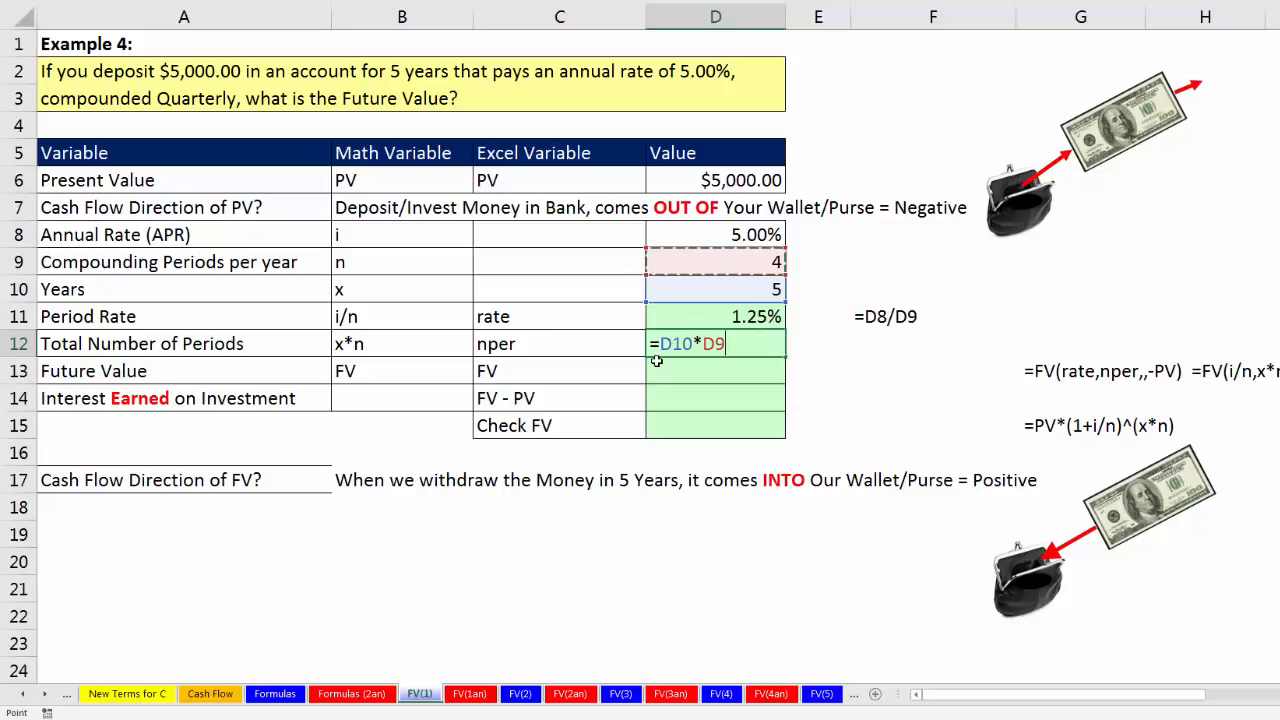
{"action": "key", "text": "Return"}
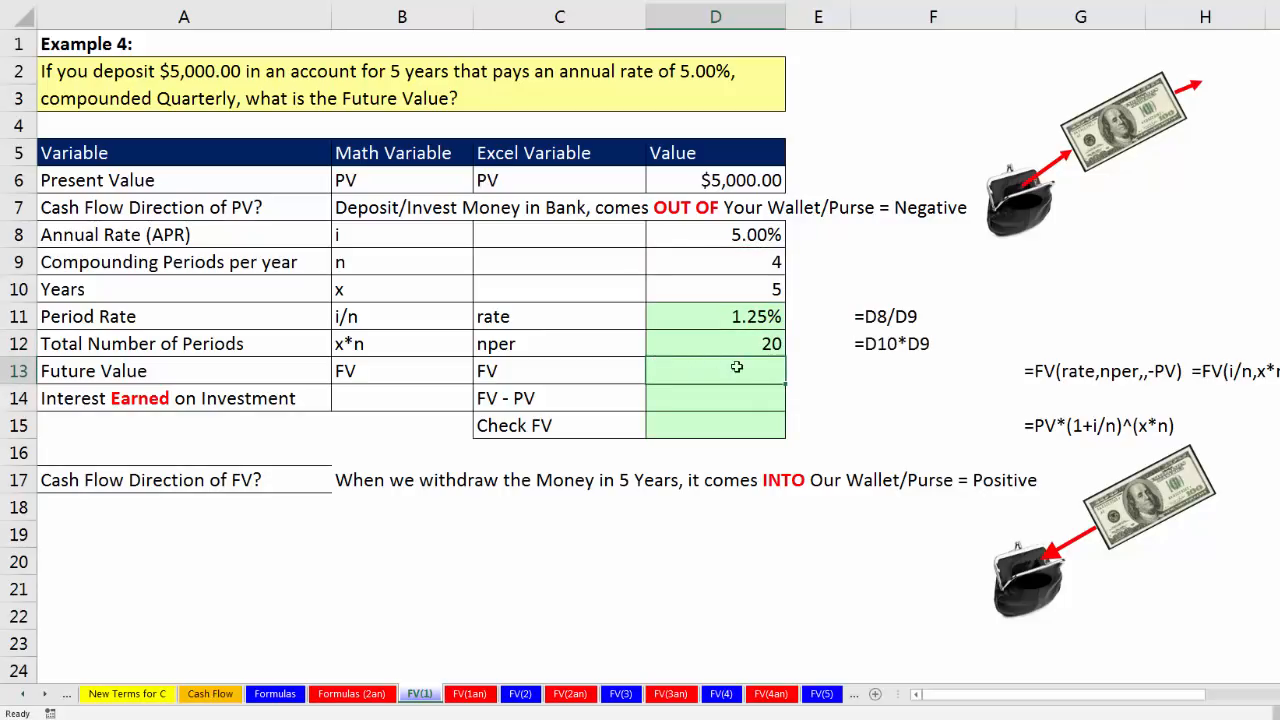
Step: Calculate the future value in D13 with =FV(D11,D12,,-D6), leaving pmt empty and entering the present value as negative
{"action": "left_click", "coordinate": [715, 322]}
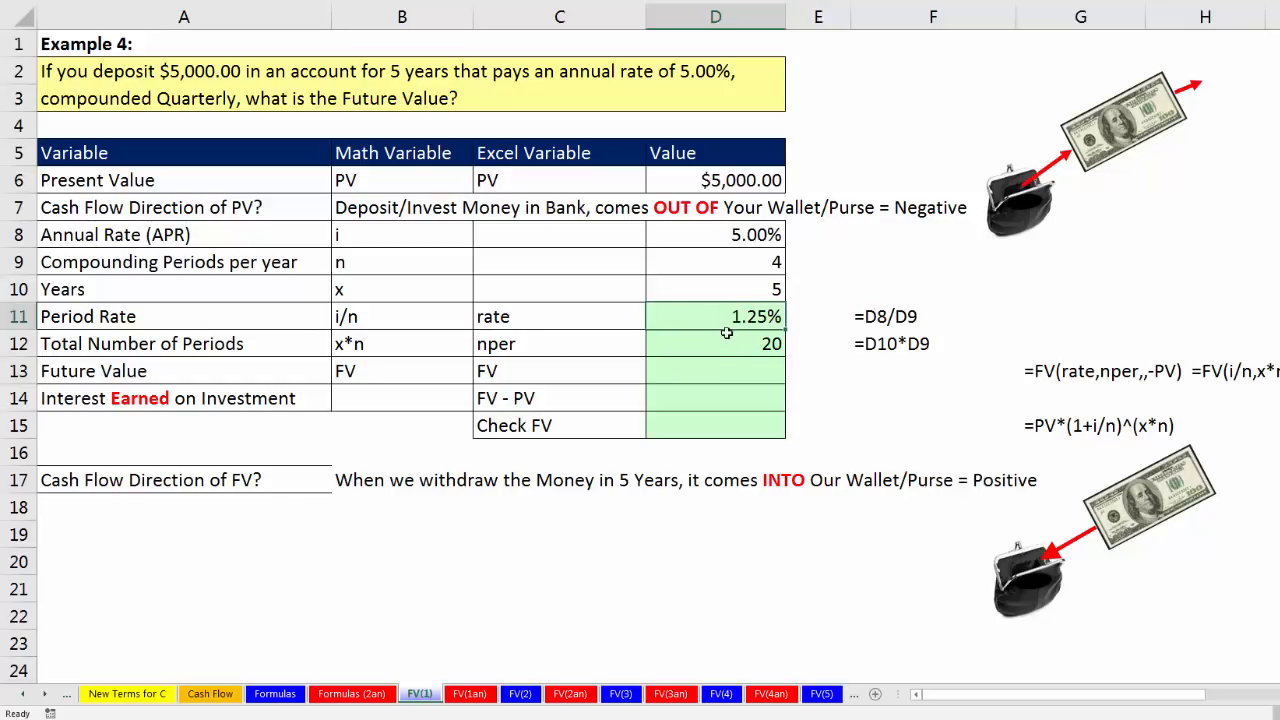
{"action": "left_click", "coordinate": [718, 377]}
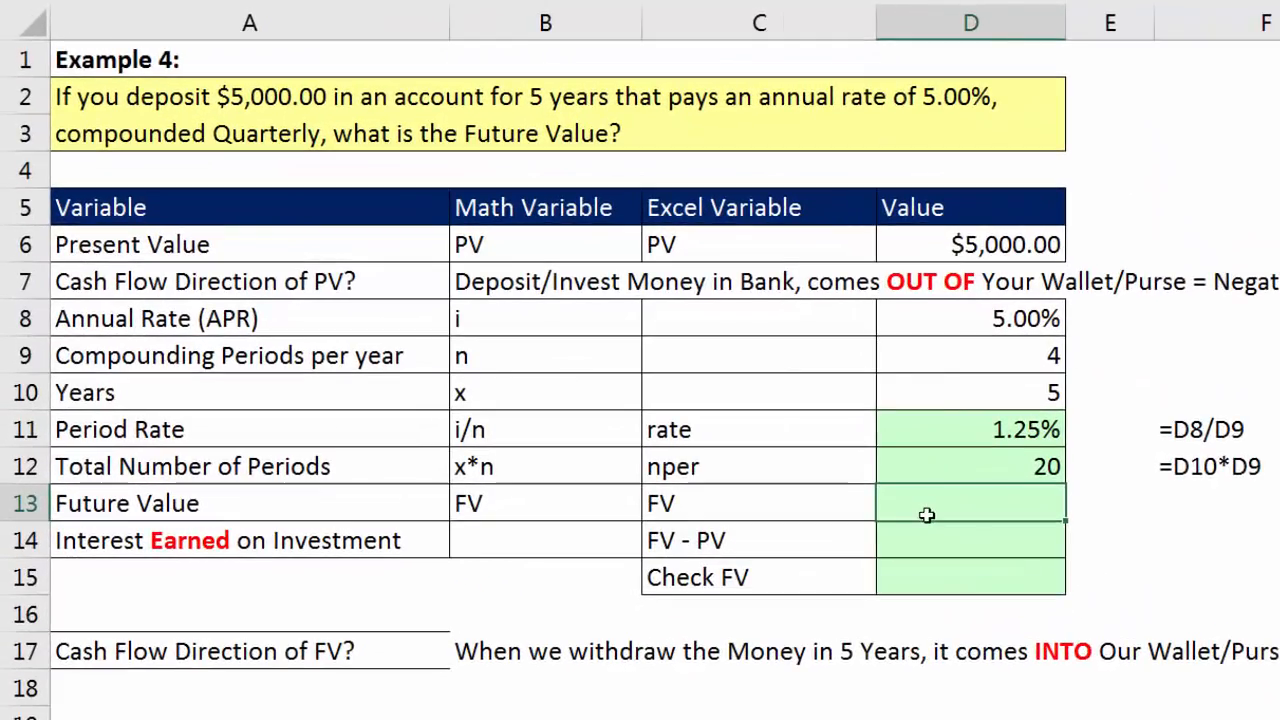
{"action": "type", "text": "=fv("}
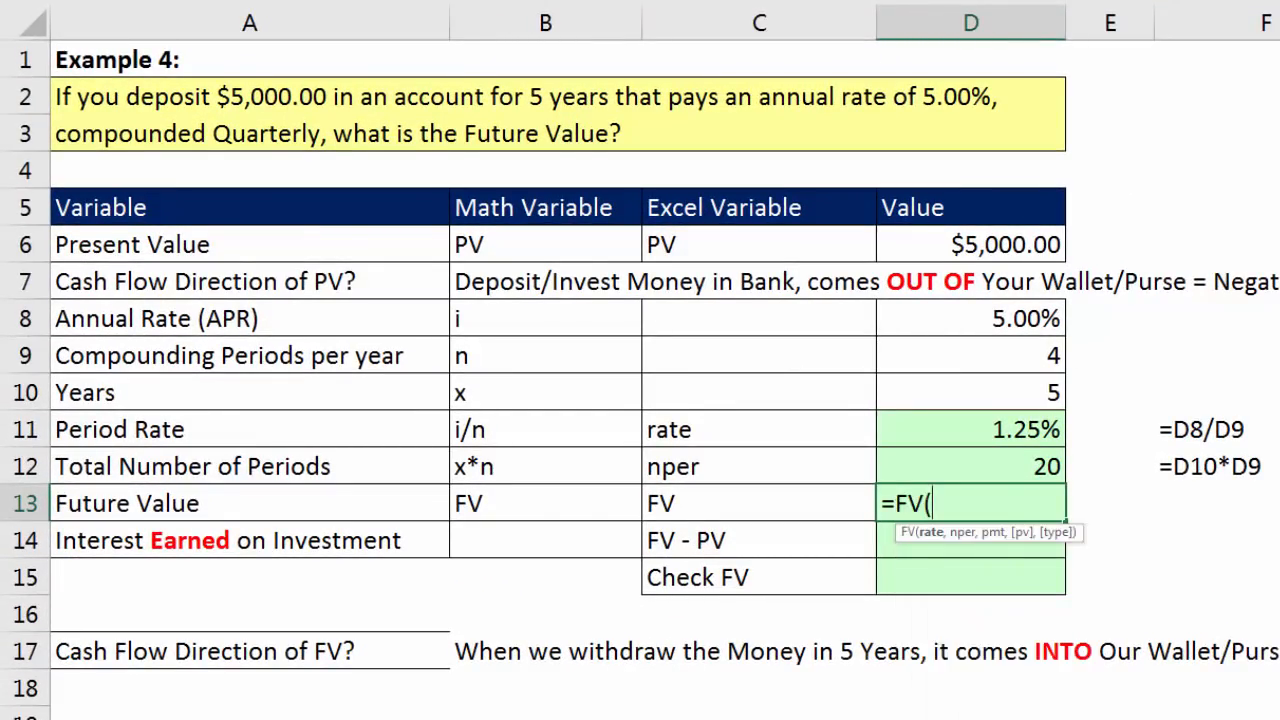
{"action": "key", "text": "Up"}
{"action": "key", "text": "Up"}
{"action": "key", "text": "Up"}
{"action": "key", "text": "Down"}
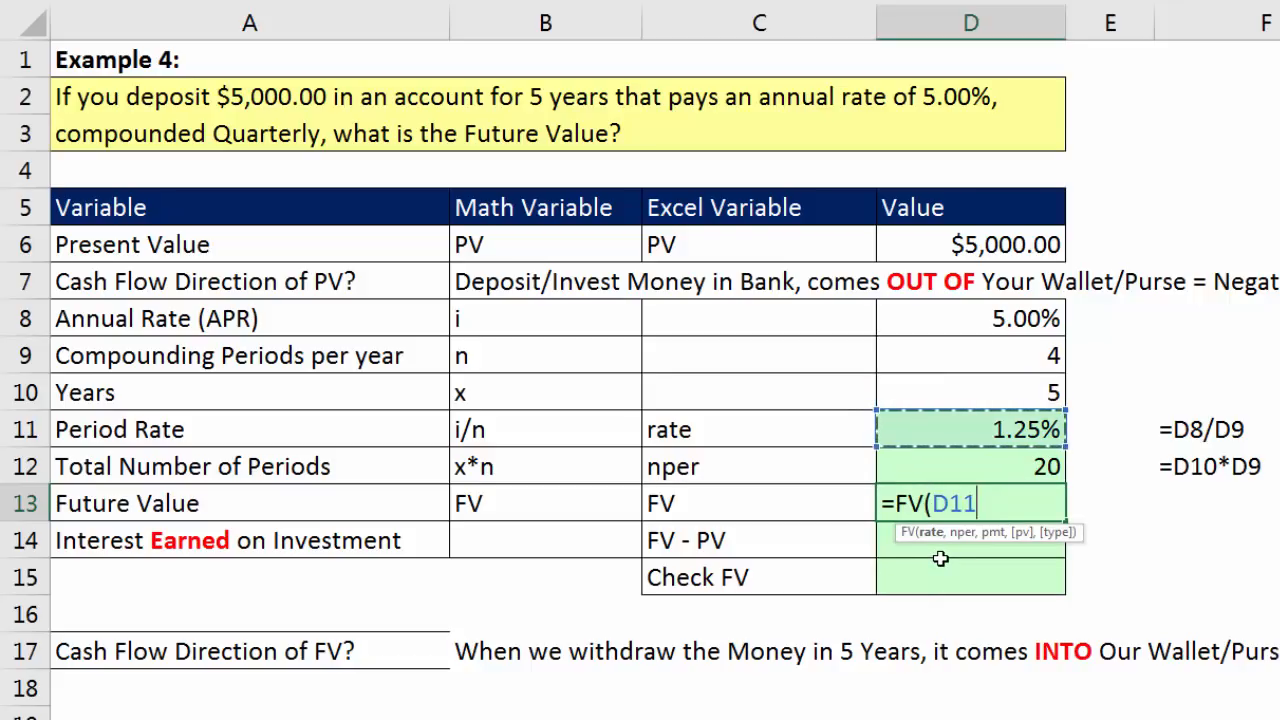
{"action": "type", "text": ","}
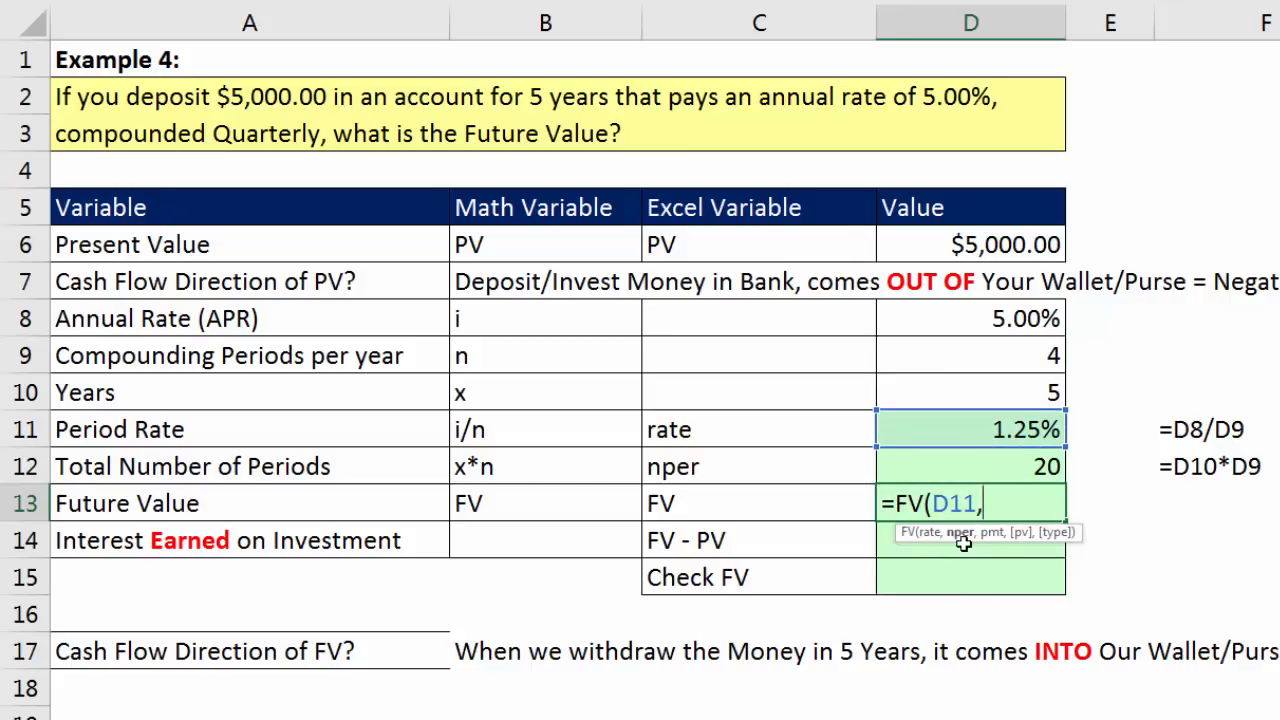
{"action": "key", "text": "Up"}
{"action": "type", "text": ","}
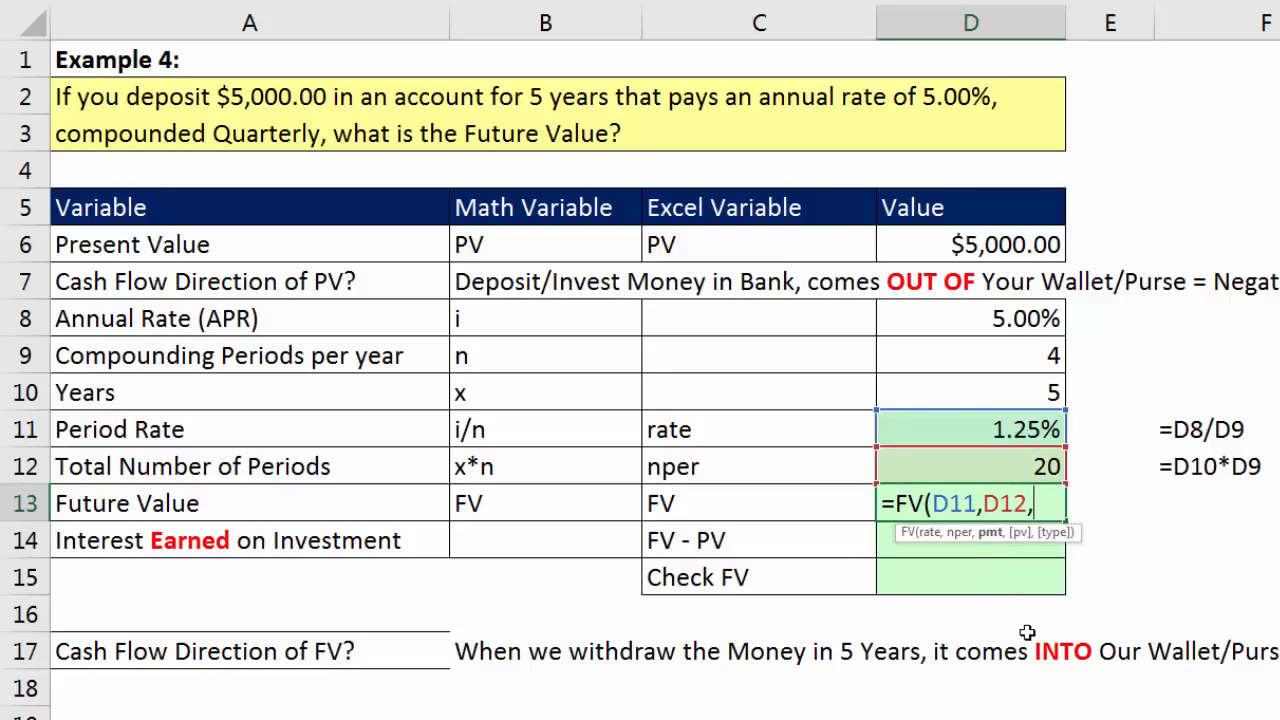
{"action": "type", "text": ","}
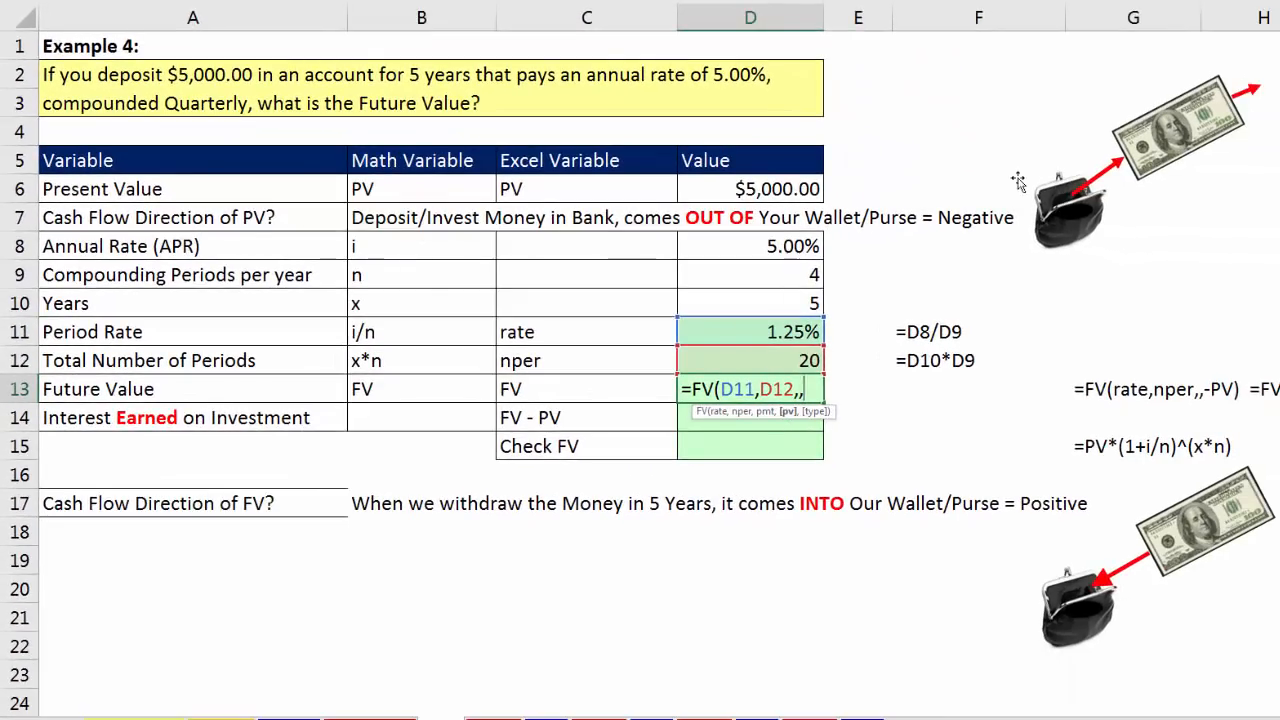
{"action": "type", "text": "-"}
{"action": "left_click", "coordinate": [767, 192]}
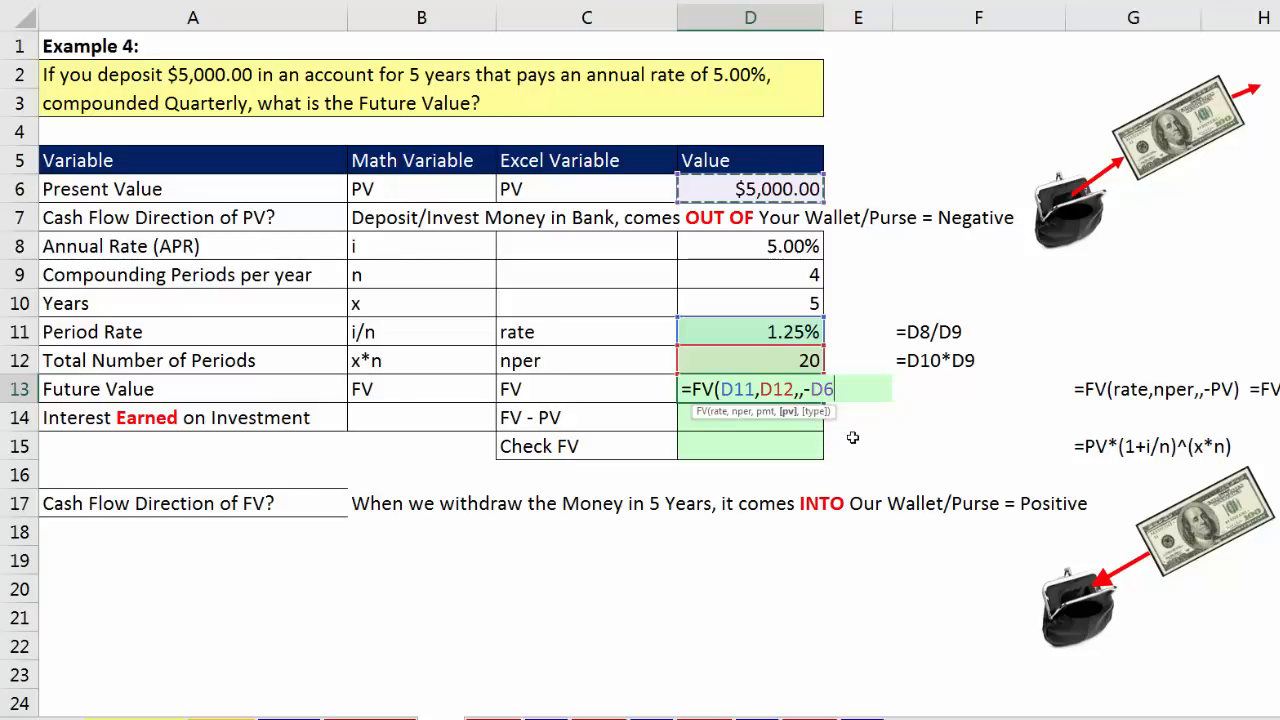
{"action": "type", "text": ")"}
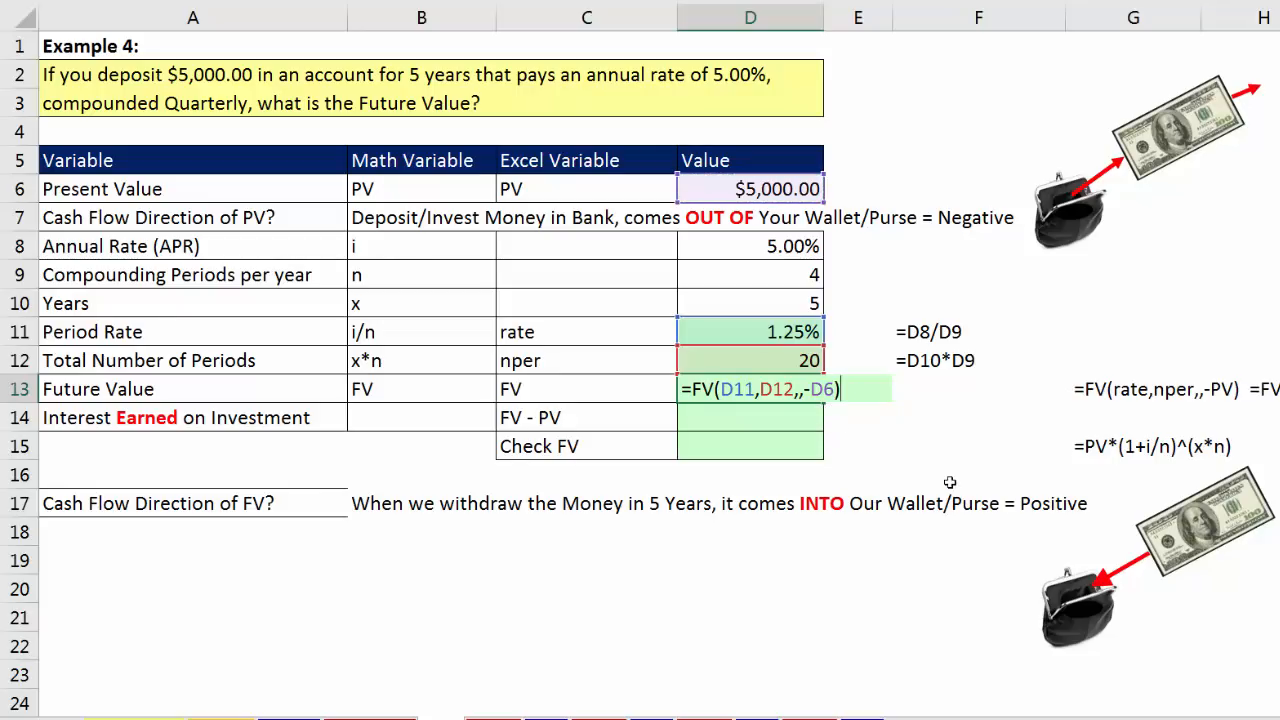
{"action": "key", "text": "Return"}
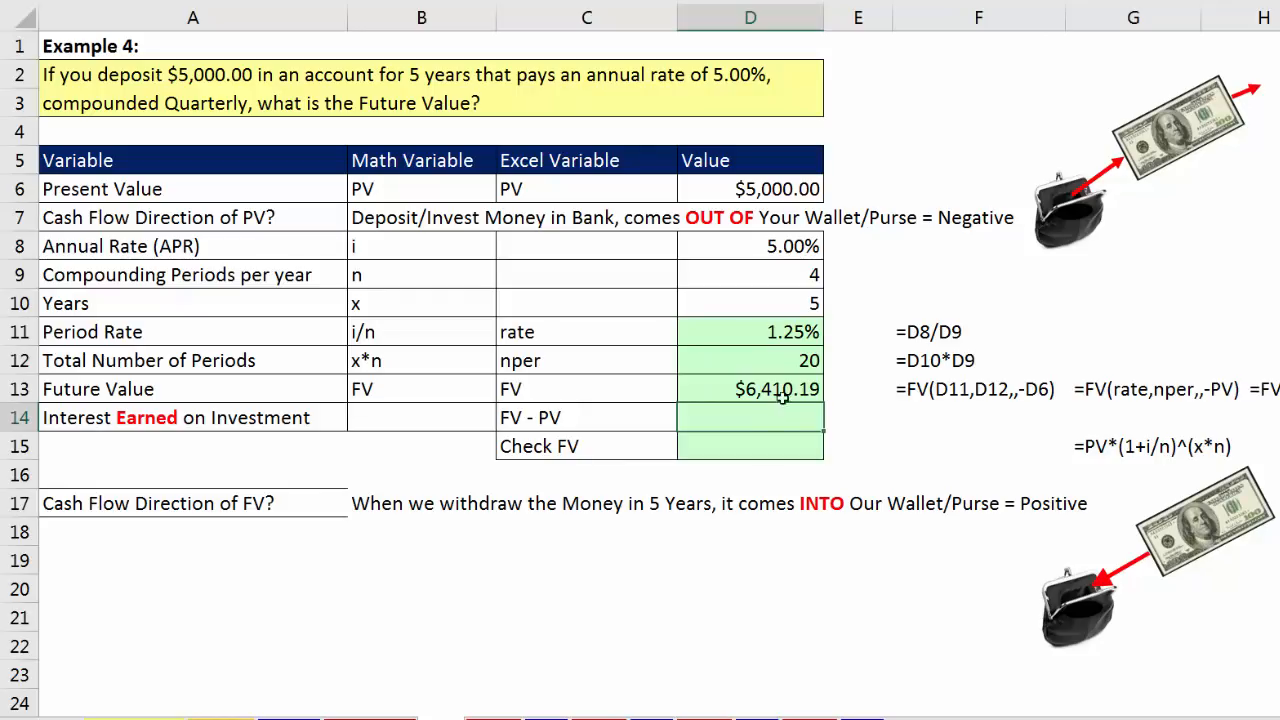
Step: Wrap the future value formula in D13 in ROUND with 2 digits: =ROUND(FV(D11,D12,,-D6),2)
{"action": "left_click", "coordinate": [750, 388]}
{"action": "key", "text": "F2"}
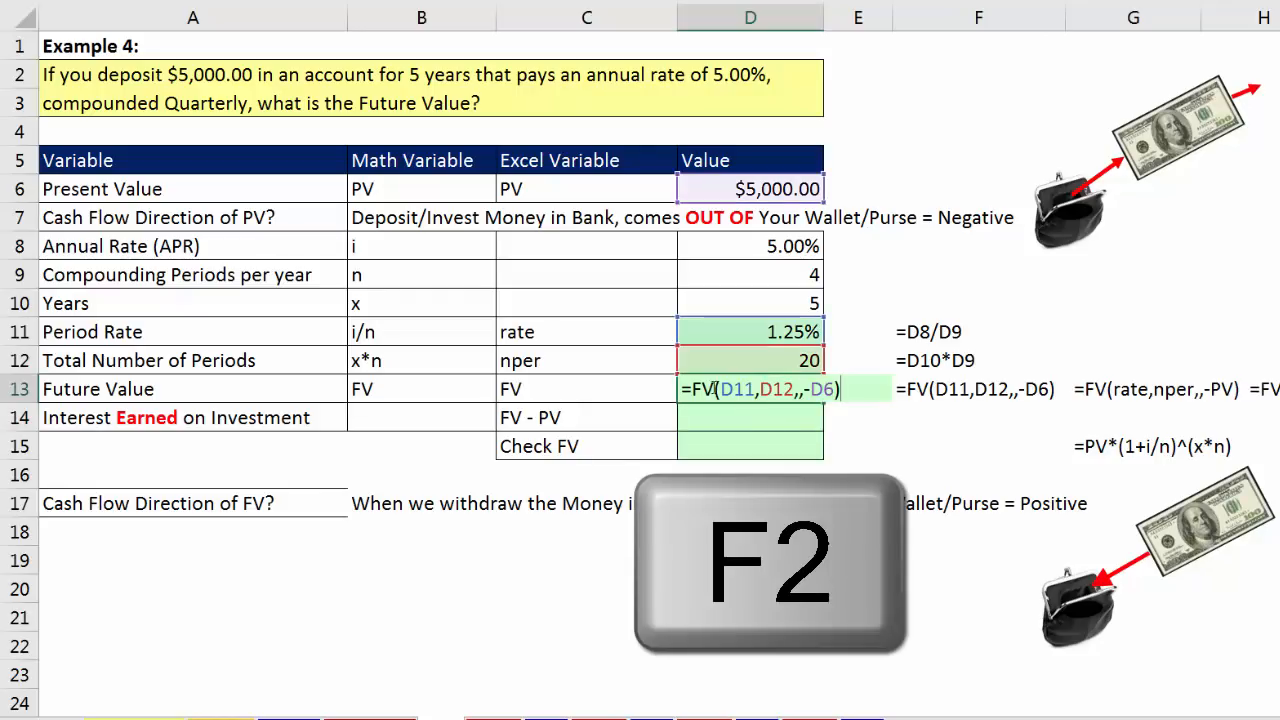
{"action": "key", "text": "Home"}
{"action": "key", "text": "Right"}
{"action": "type", "text": "round"}
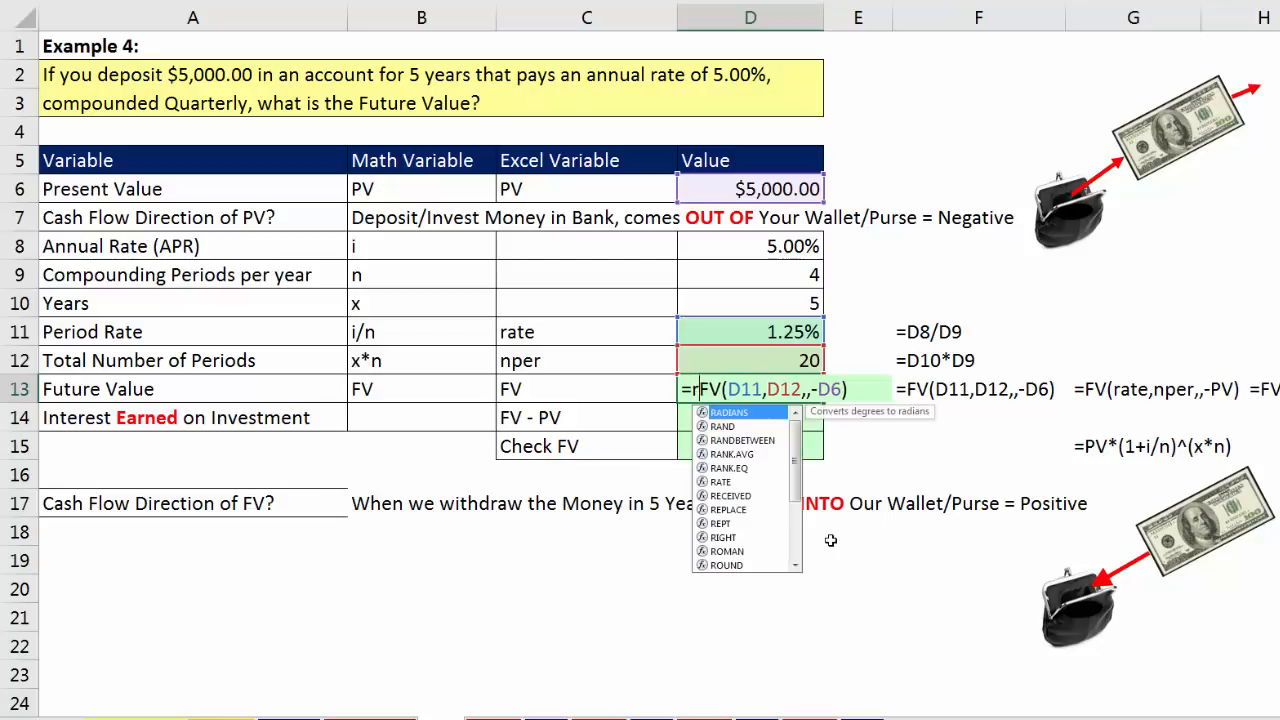
{"action": "key", "text": "Tab"}
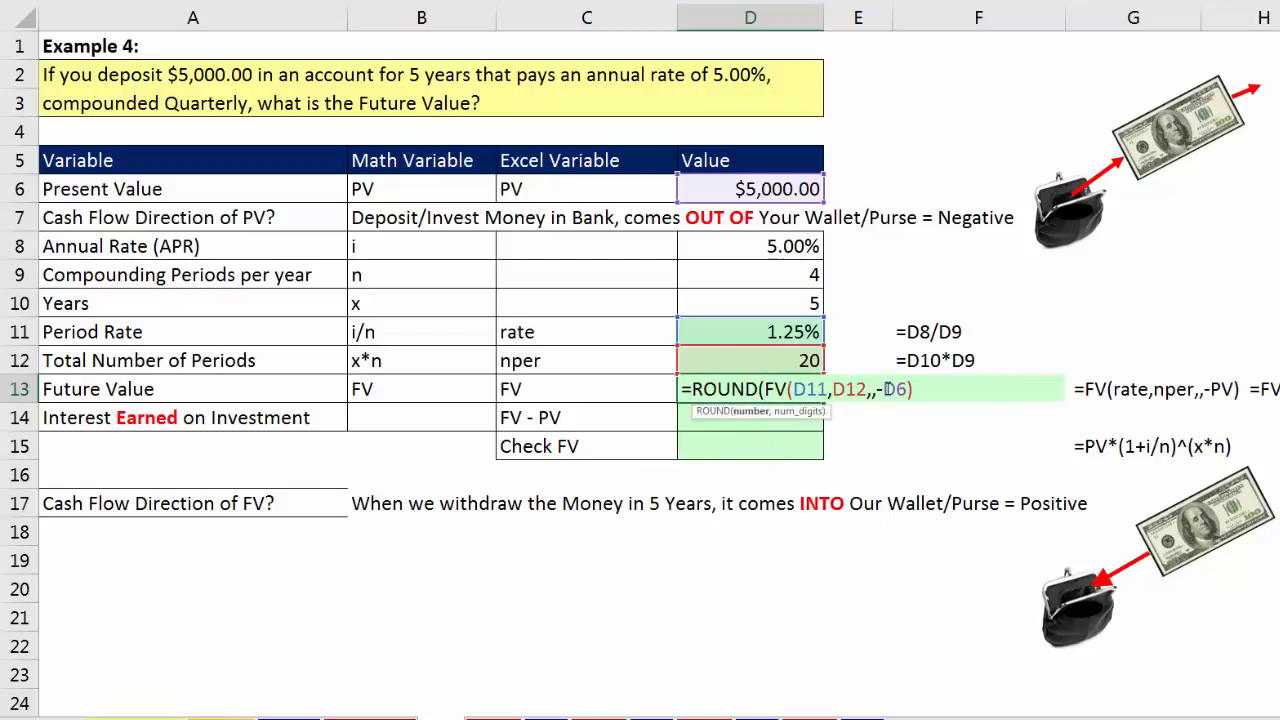
{"action": "left_click_drag", "start_coordinate": [765, 395], "coordinate": [909, 400]}
{"action": "left_click", "coordinate": [918, 400]}
{"action": "type", "text": ",2"}
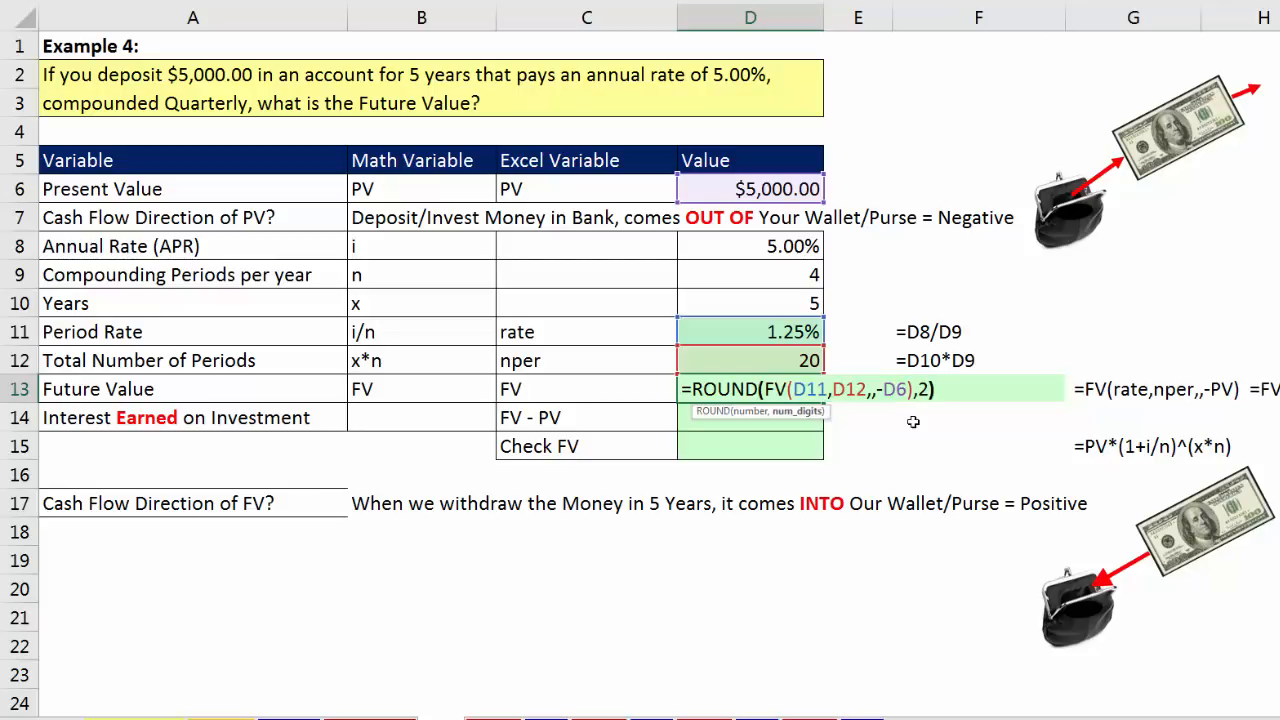
{"action": "key", "text": "Return"}
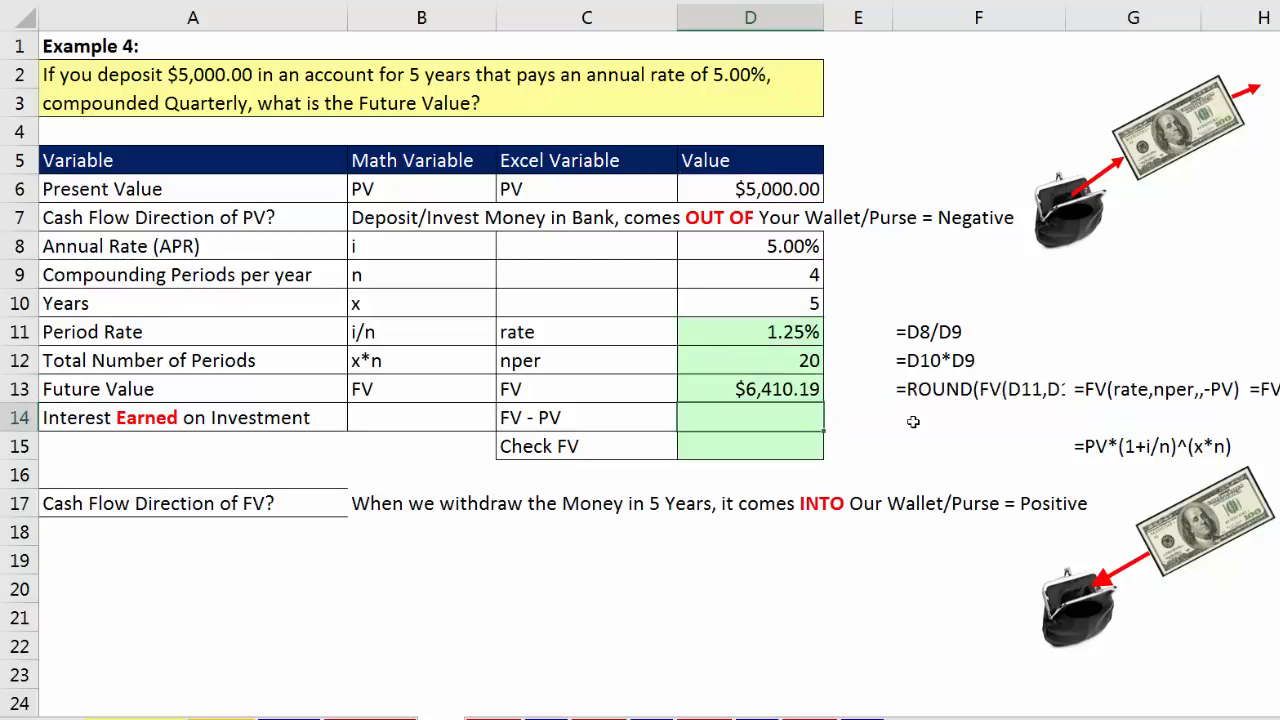
Step: Calculate the interest earned on the investment in D14 with the formula =D13-D6
{"action": "type", "text": "="}
{"action": "key", "text": "Up"}
{"action": "type", "text": "-"}
{"action": "key", "text": "Up"}
{"action": "key", "text": "Up"}
{"action": "key", "text": "Up"}
{"action": "key", "text": "Up"}
{"action": "key", "text": "Up"}
{"action": "key", "text": "Up"}
{"action": "key", "text": "Up"}
{"action": "key", "text": "Up"}
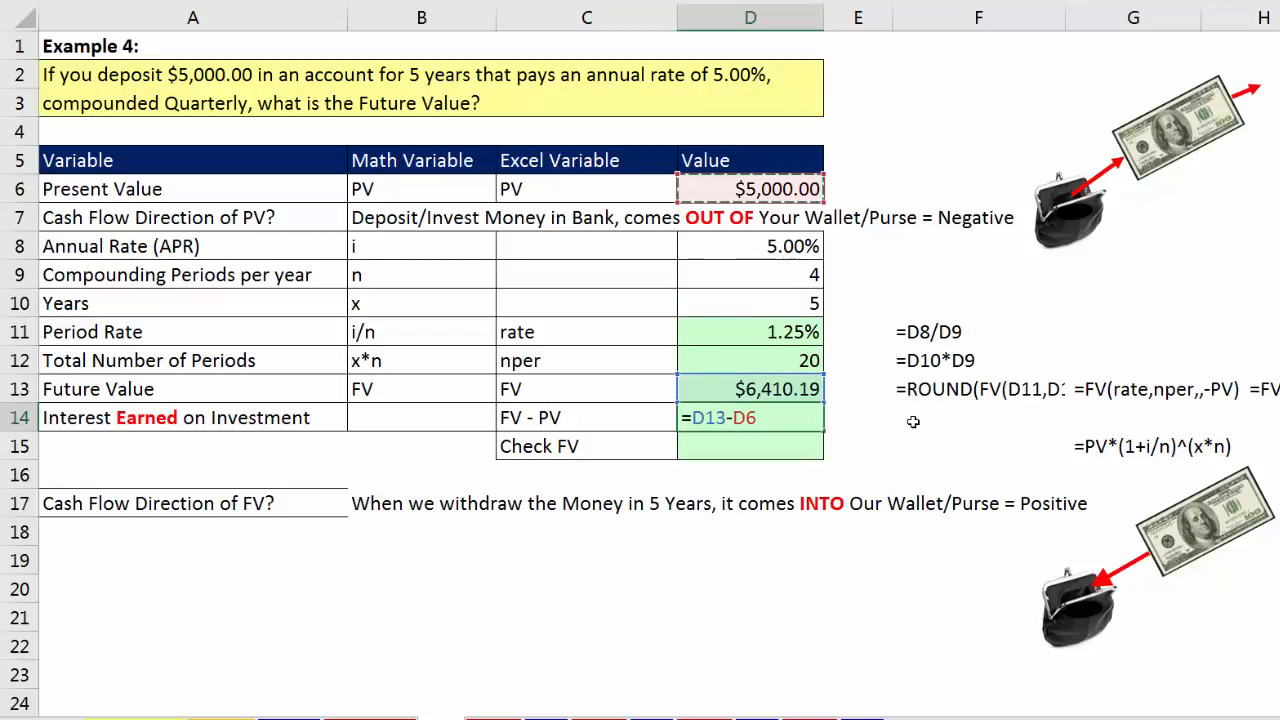
{"action": "key", "text": "Return"}
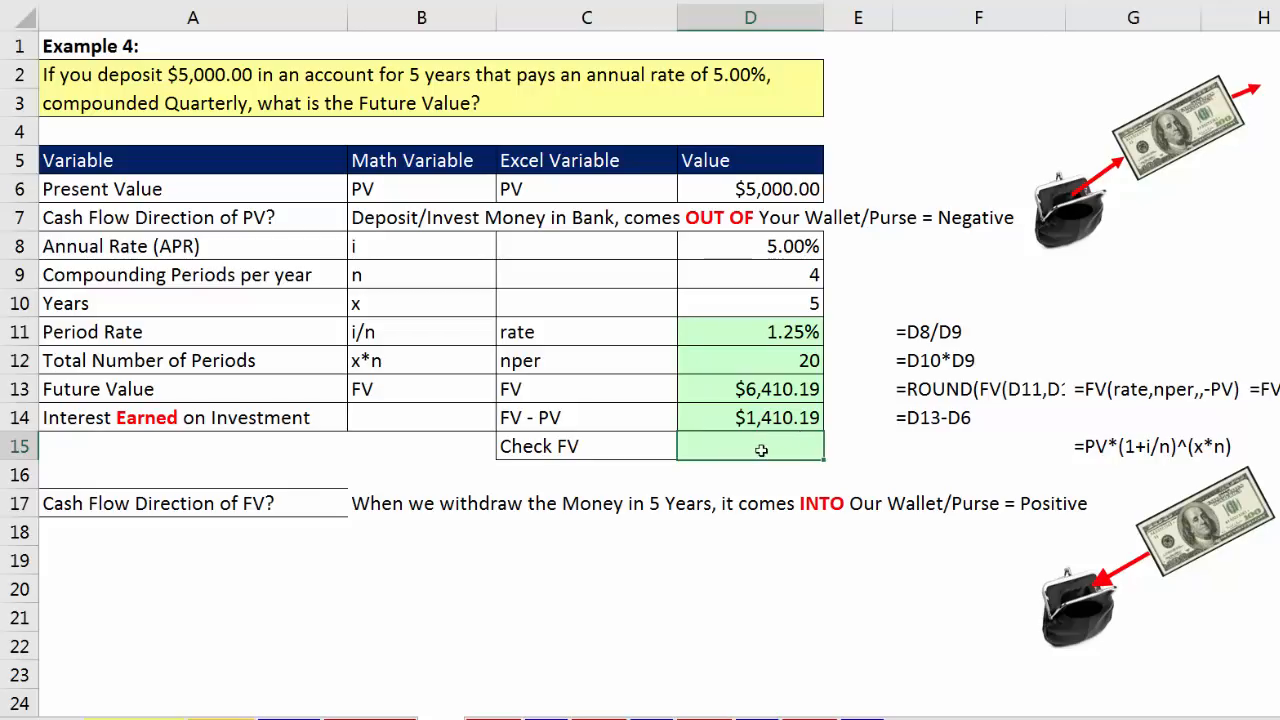
Step: Check the future value in D15 with the math formula =D6*(1+D11)^D12
{"action": "type", "text": "="}
{"action": "key", "text": "Up"}
{"action": "key", "text": "Up"}
{"action": "key", "text": "Up"}
{"action": "key", "text": "Up"}
{"action": "key", "text": "Up"}
{"action": "key", "text": "Up"}
{"action": "key", "text": "Up"}
{"action": "key", "text": "Up"}
{"action": "key", "text": "Up"}
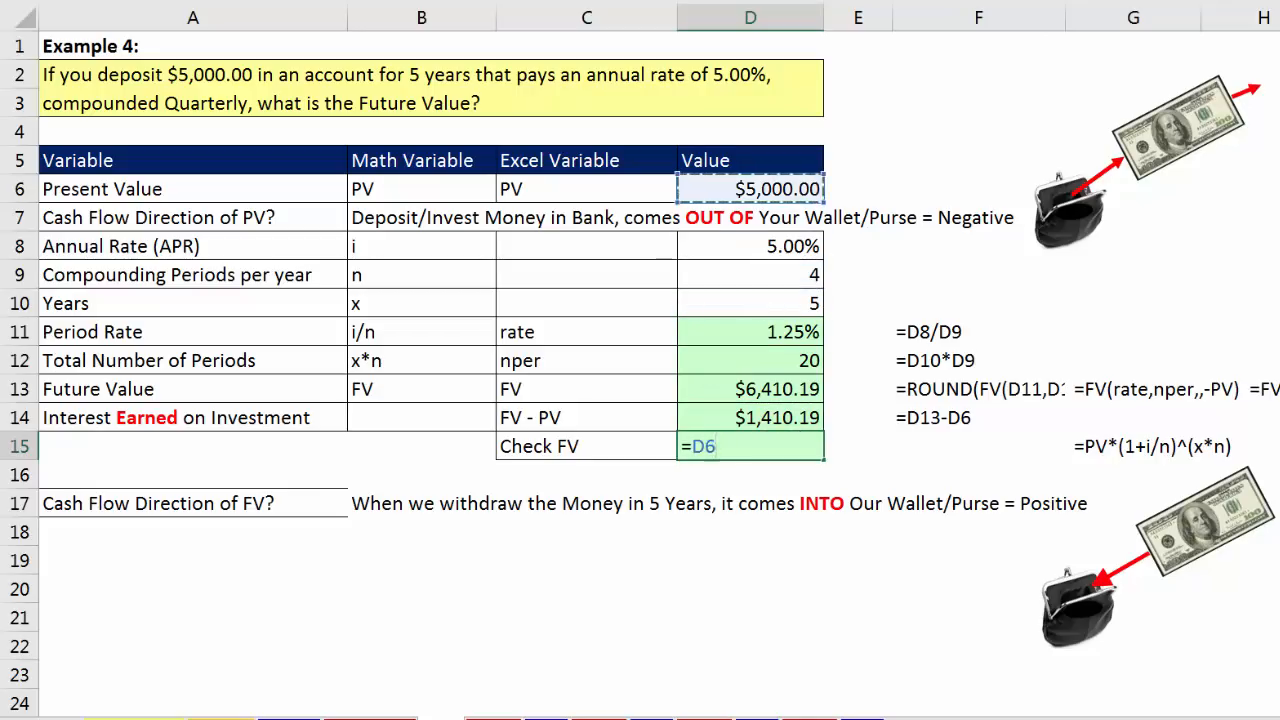
{"action": "type", "text": "*("}
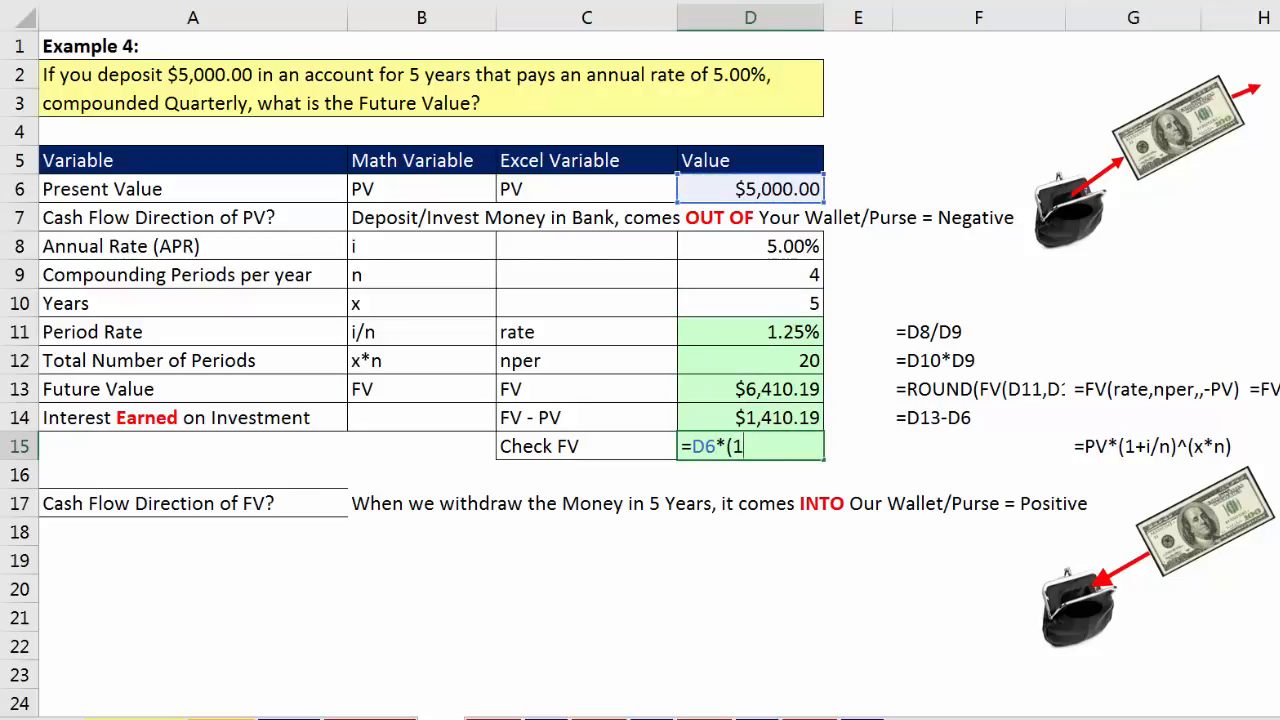
{"action": "type", "text": "1+"}
{"action": "key", "text": "Up"}
{"action": "key", "text": "Up"}
{"action": "key", "text": "Up"}
{"action": "key", "text": "Up"}
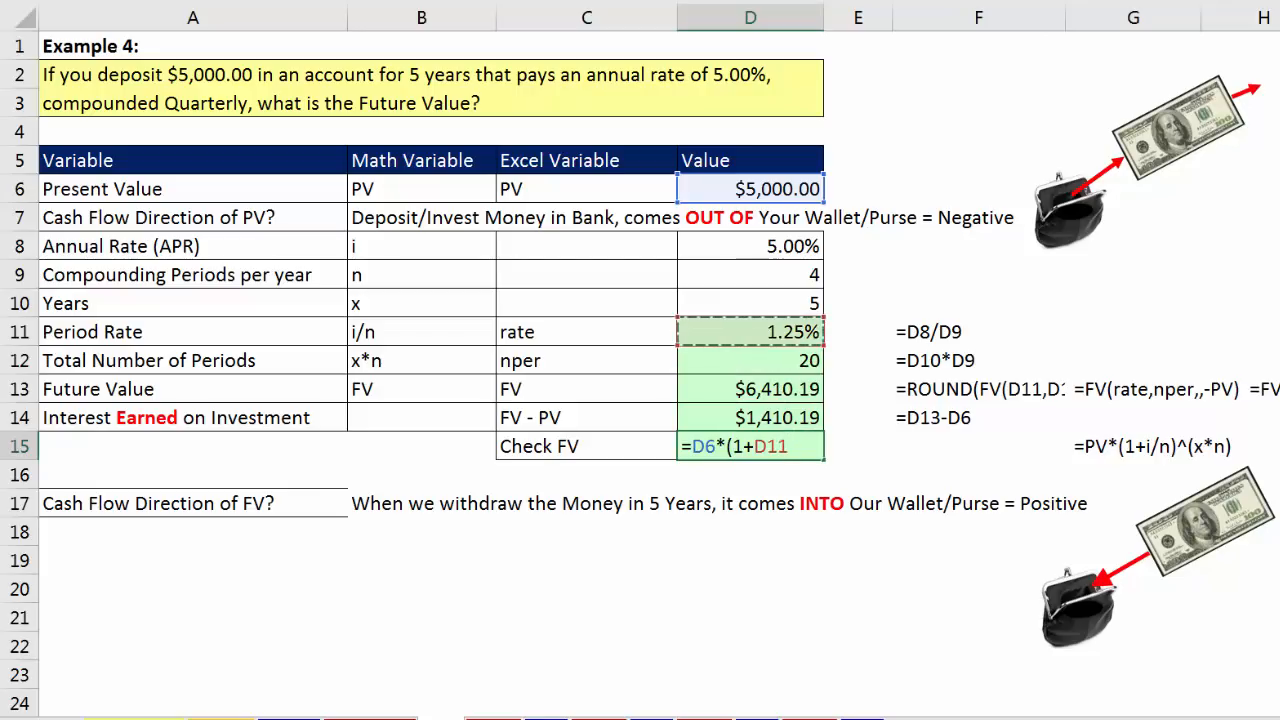
{"action": "type", "text": ")^"}
{"action": "key", "text": "Up"}
{"action": "key", "text": "Up"}
{"action": "key", "text": "Up"}
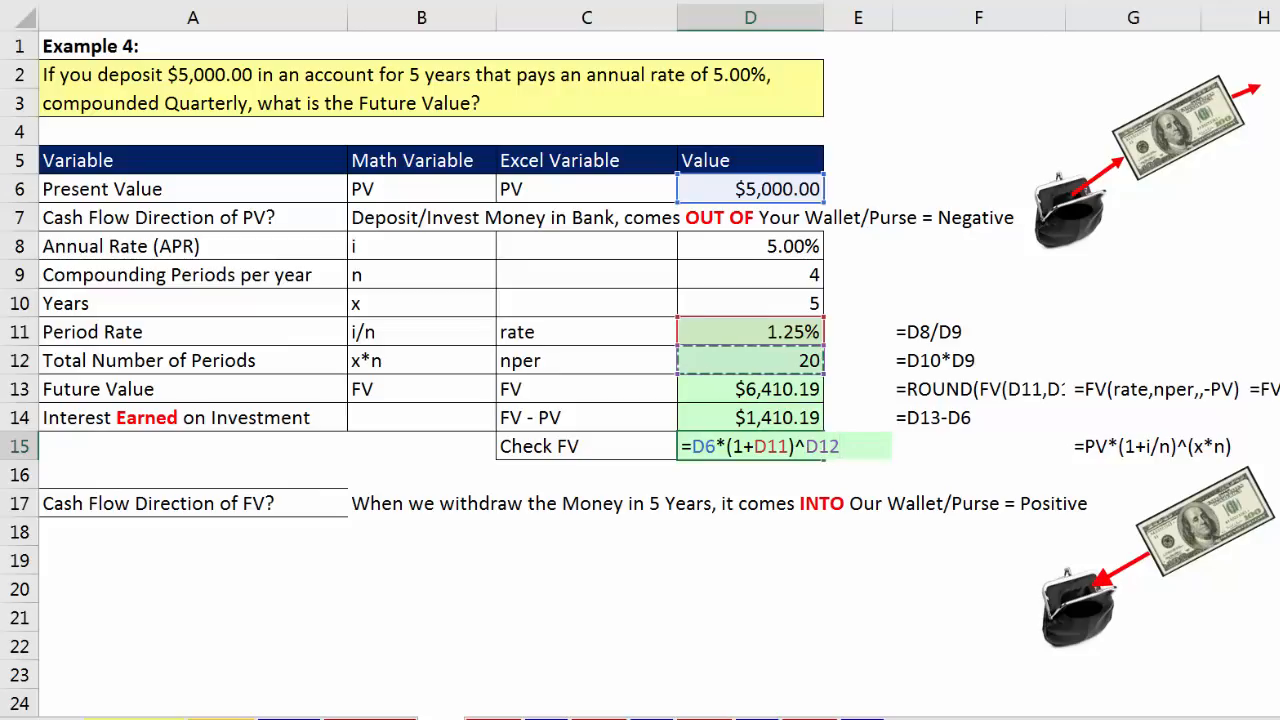
{"action": "key", "text": "ctrl+Return"}
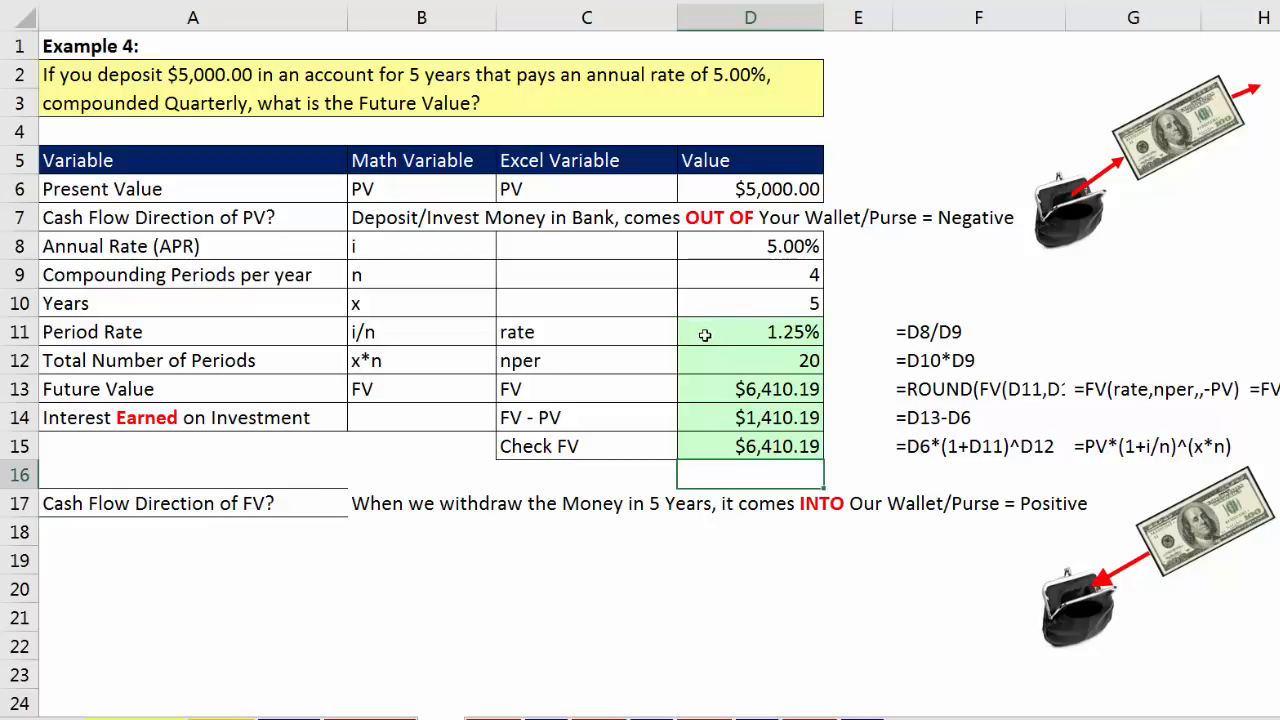
{"action": "left_click", "coordinate": [772, 416]}
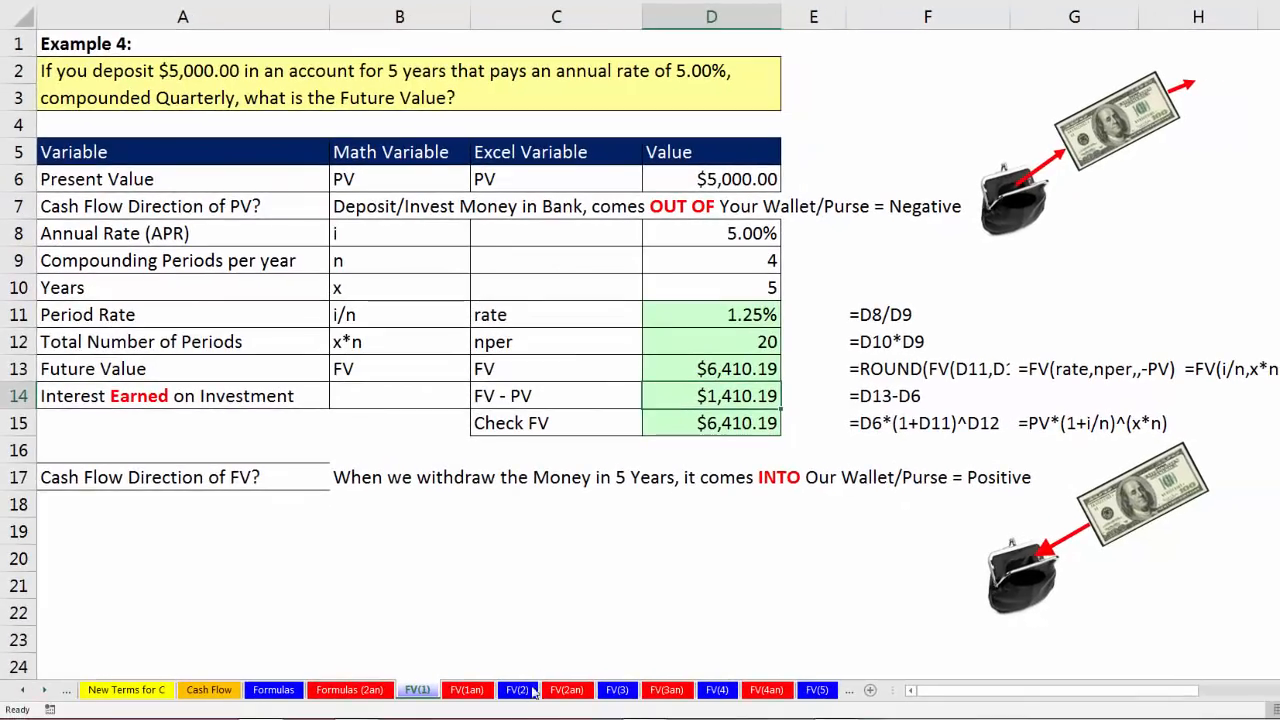
Step: Open the FV(2) worksheet and review Example 5's present value, annual rate and compounding periods per year
{"action": "left_click", "coordinate": [517, 690]}
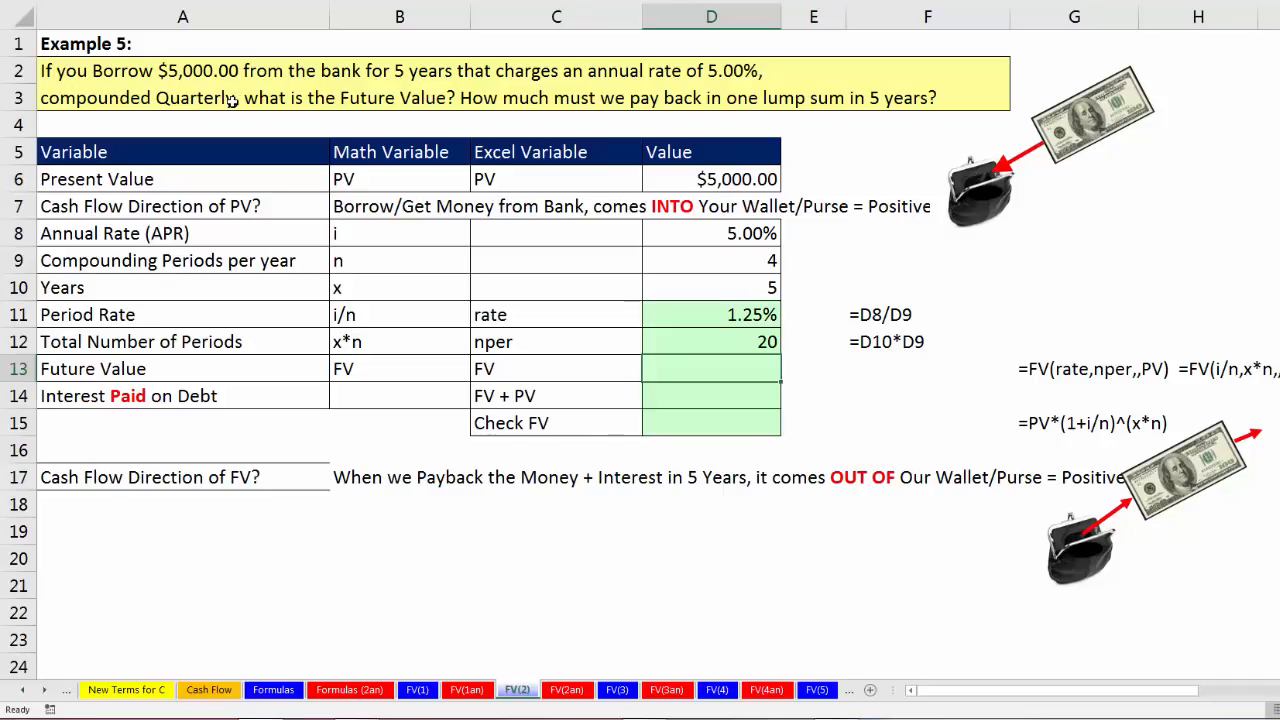
{"action": "left_click", "coordinate": [678, 175]}
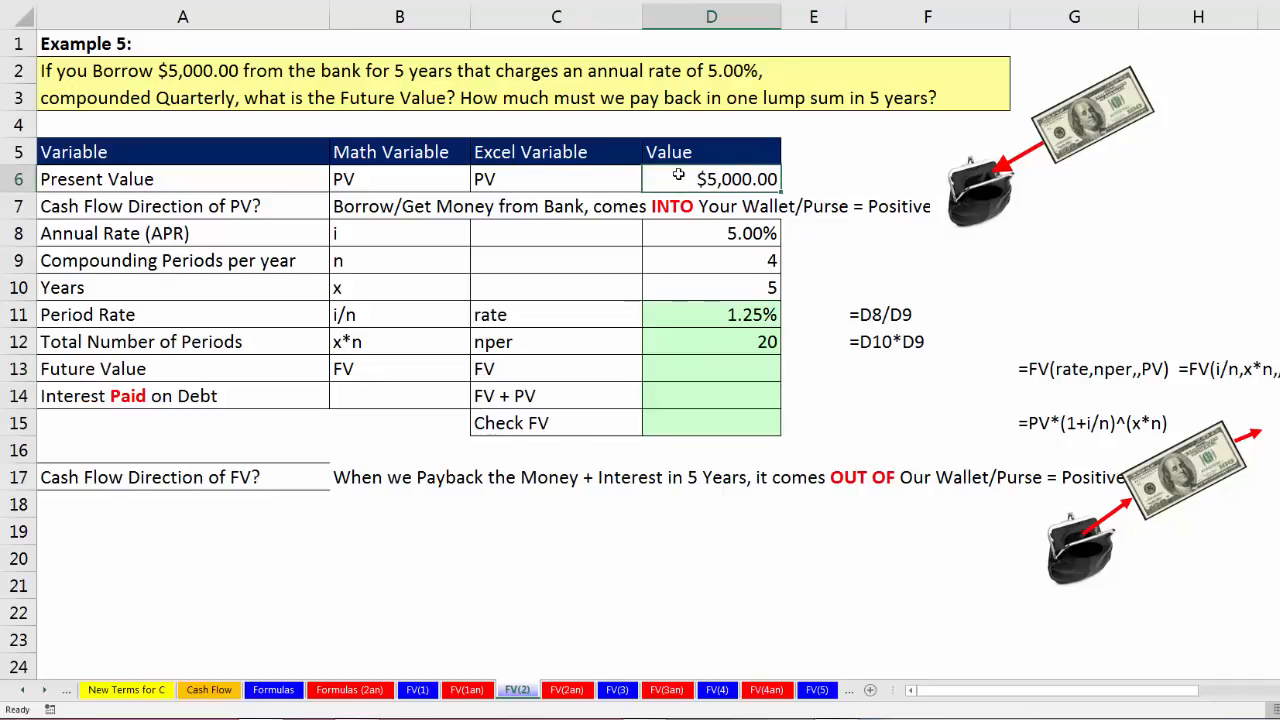
{"action": "left_click", "coordinate": [713, 238]}
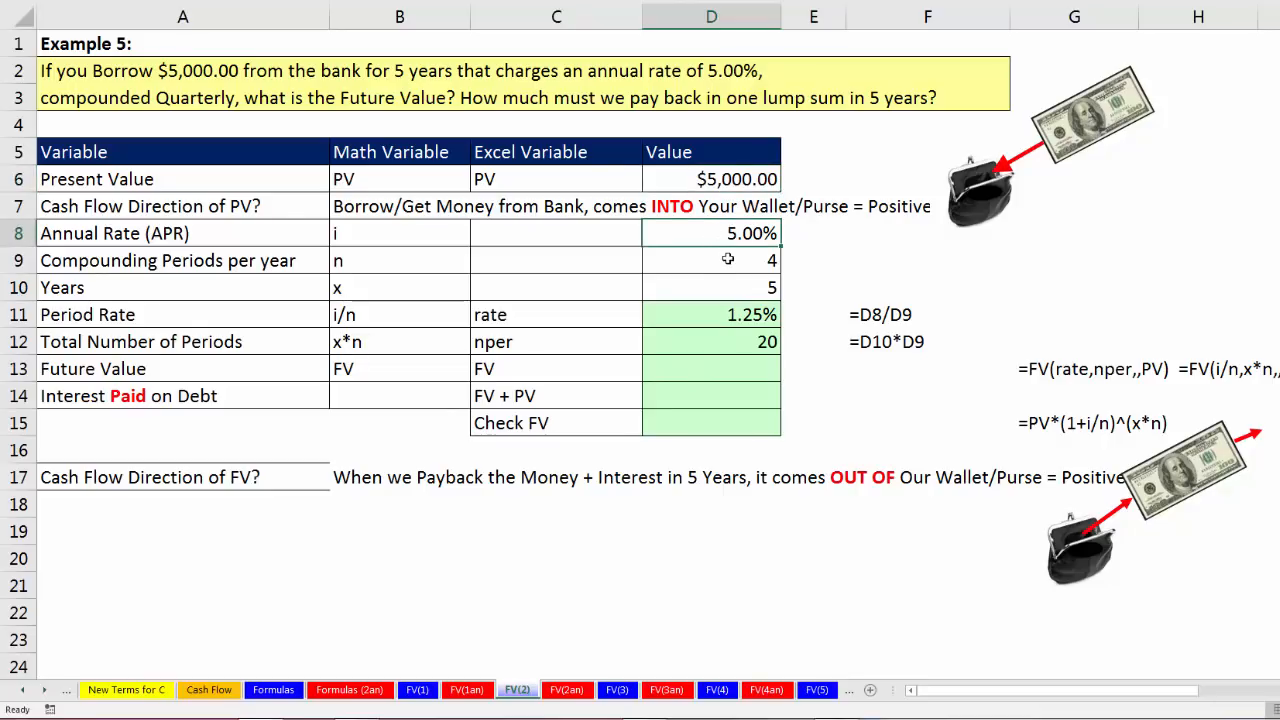
{"action": "left_click", "coordinate": [728, 259]}
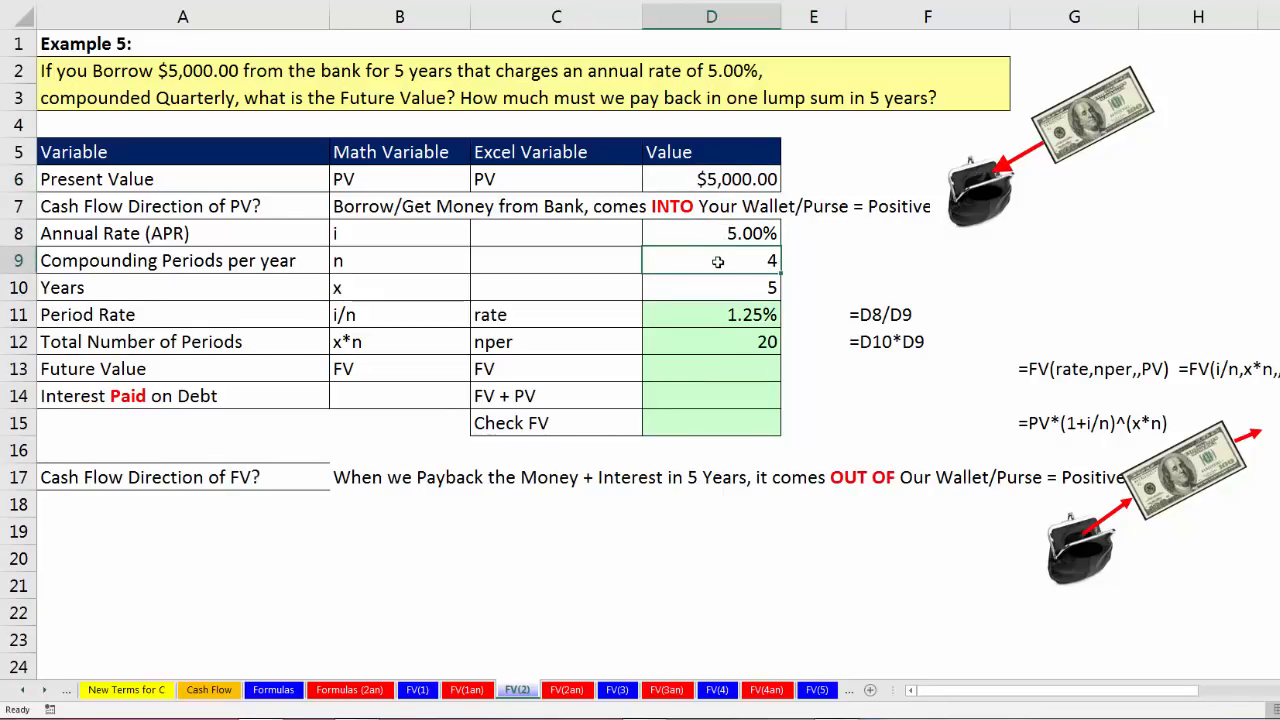
Step: Review Example 5's years, period rate and total number of periods in D10:D12
{"action": "left_click", "coordinate": [732, 288]}
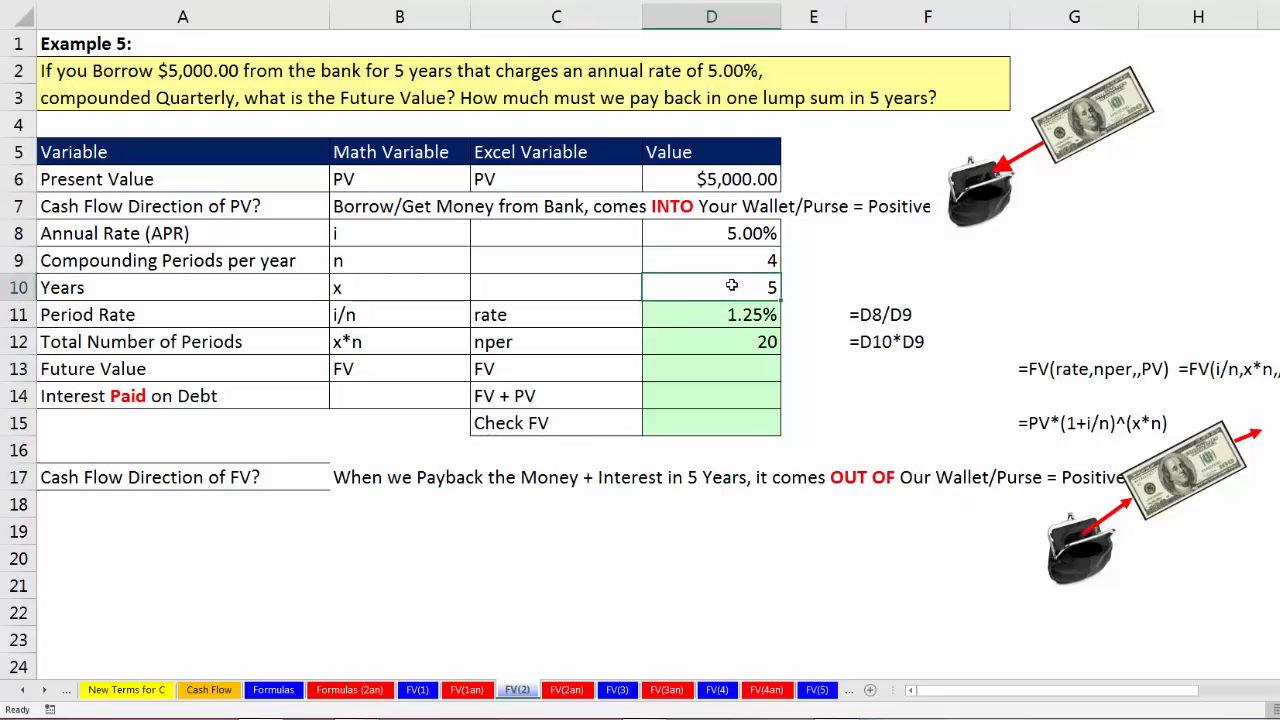
{"action": "left_click", "coordinate": [729, 318]}
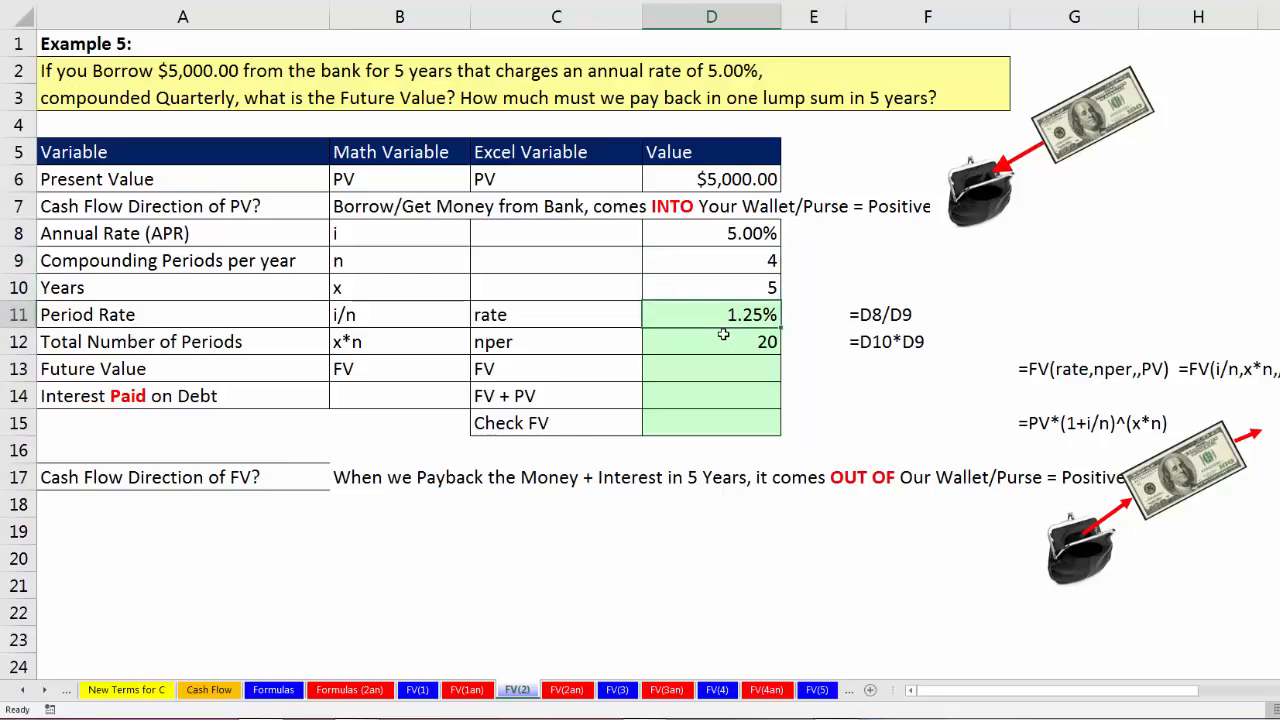
{"action": "left_click", "coordinate": [724, 337]}
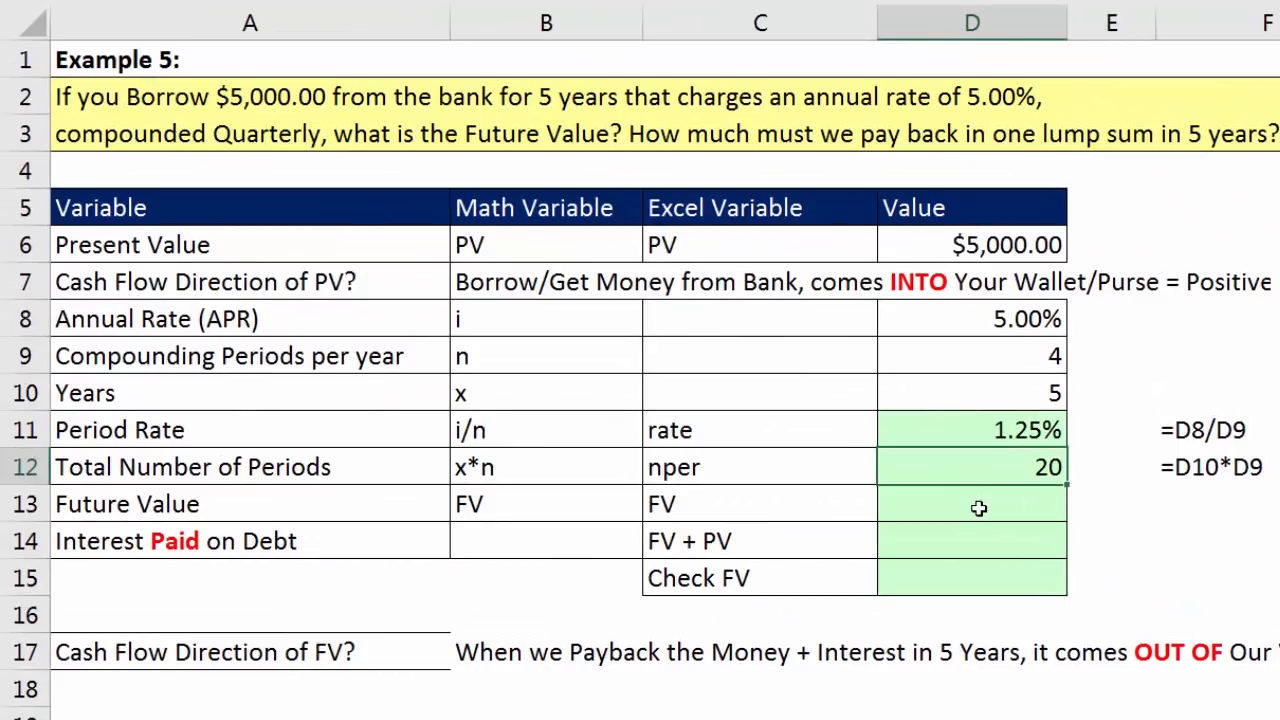
Step: Calculate the loan's future value in D13 with the formula =FV(D11,D12,,D6), keeping the present value positive
{"action": "left_click", "coordinate": [979, 508]}
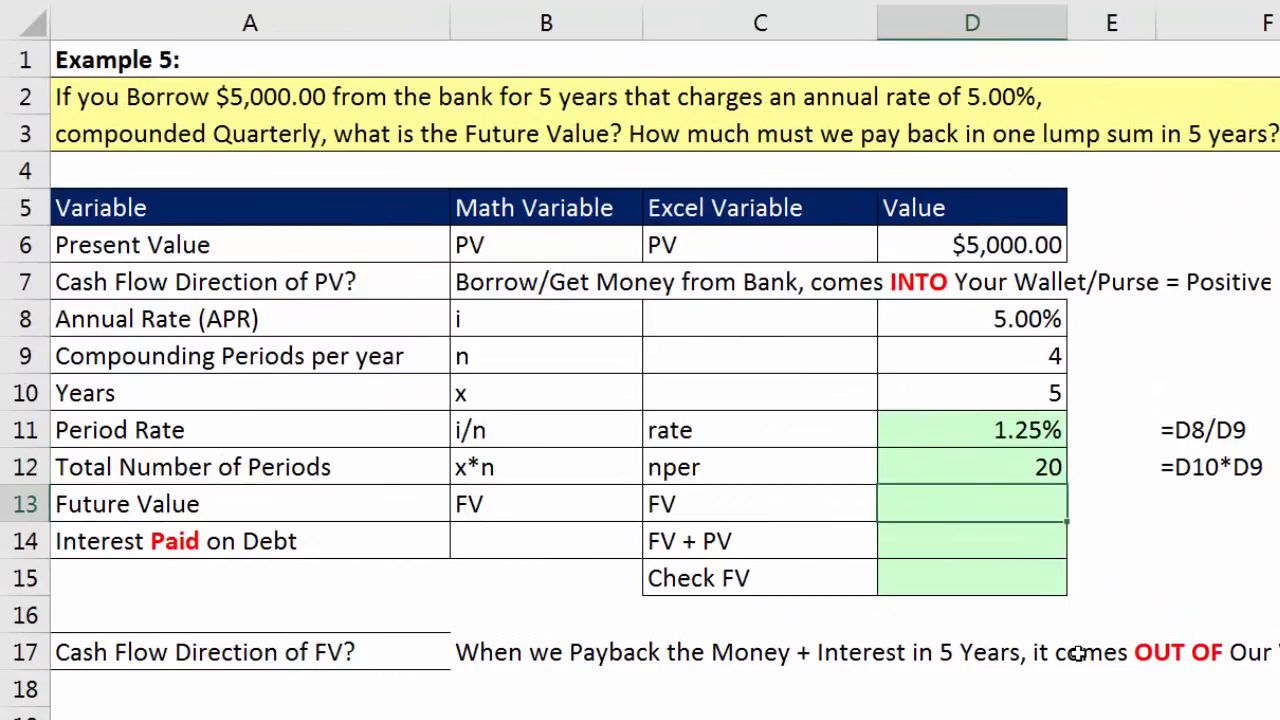
{"action": "type", "text": "=fv"}
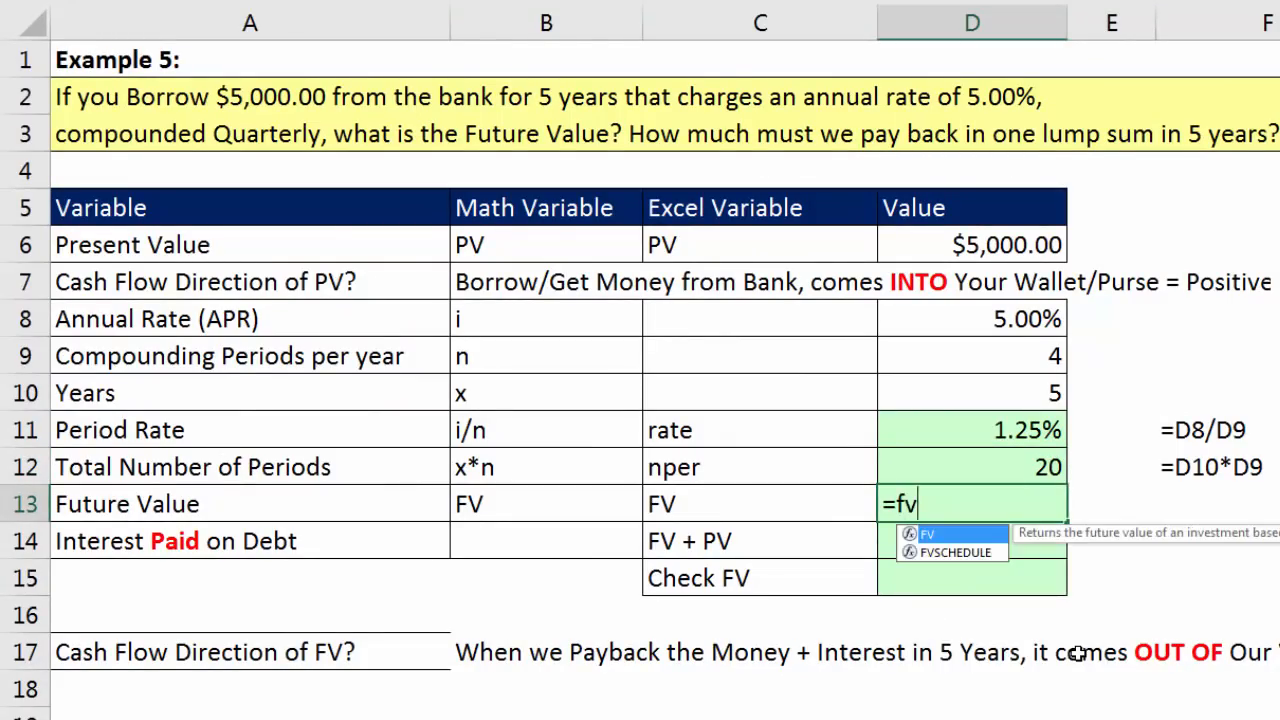
{"action": "key", "text": "Tab"}
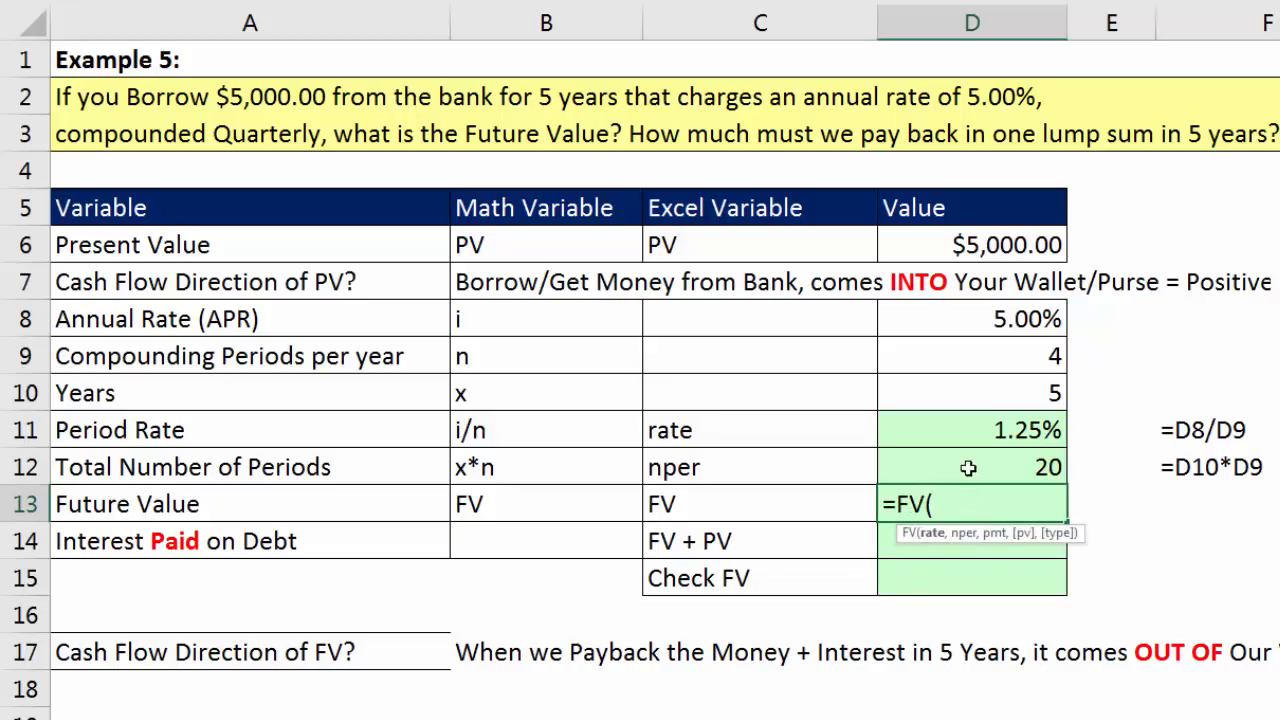
{"action": "left_click", "coordinate": [961, 430]}
{"action": "type", "text": ","}
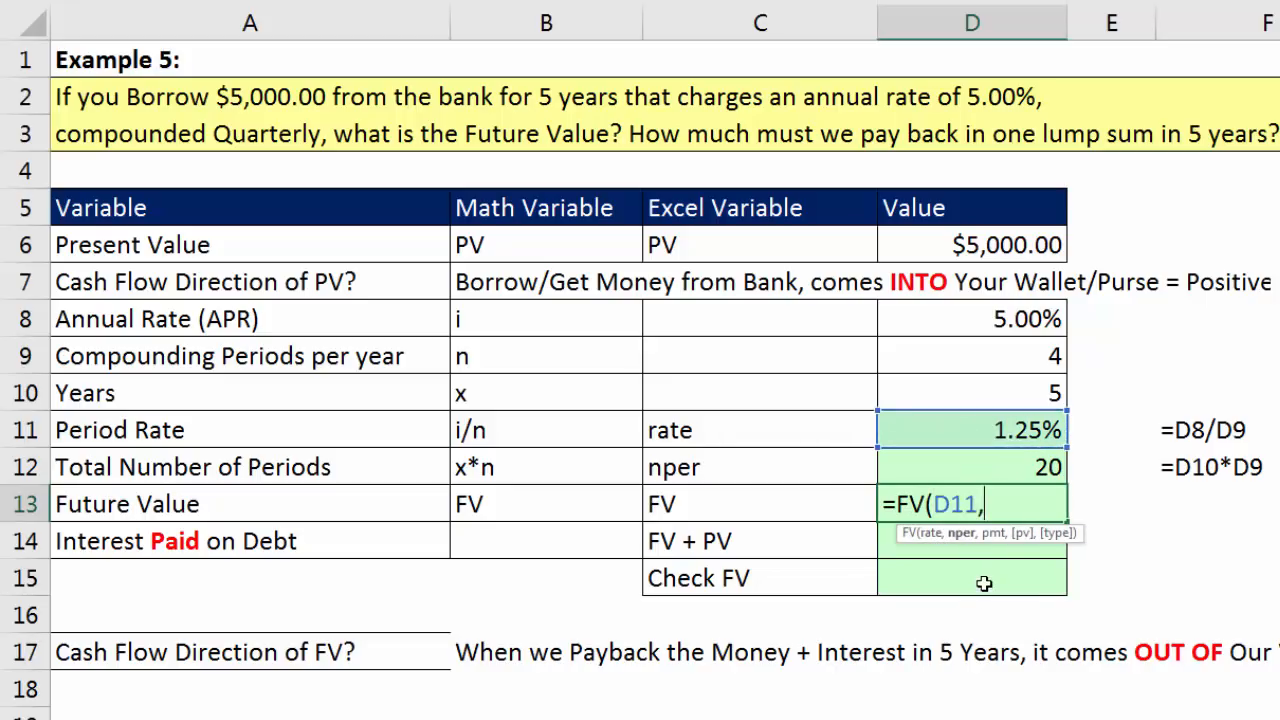
{"action": "left_click", "coordinate": [1002, 466]}
{"action": "type", "text": ","}
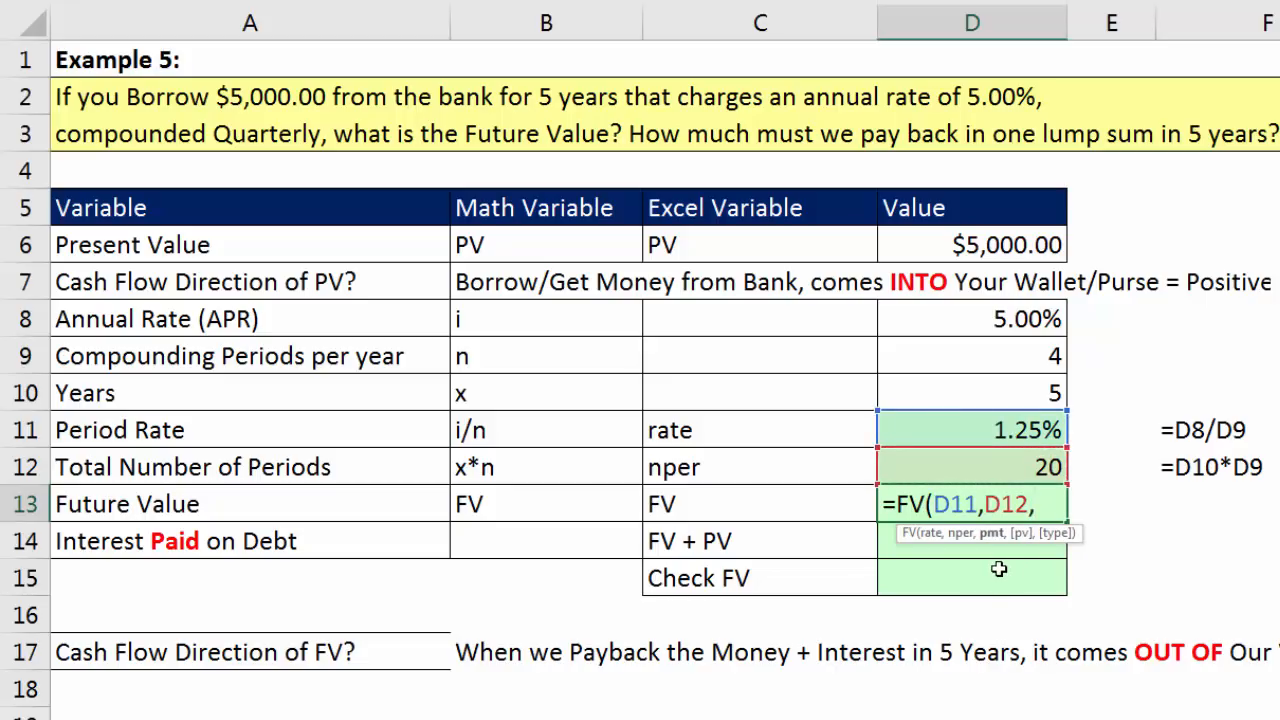
{"action": "type", "text": ","}
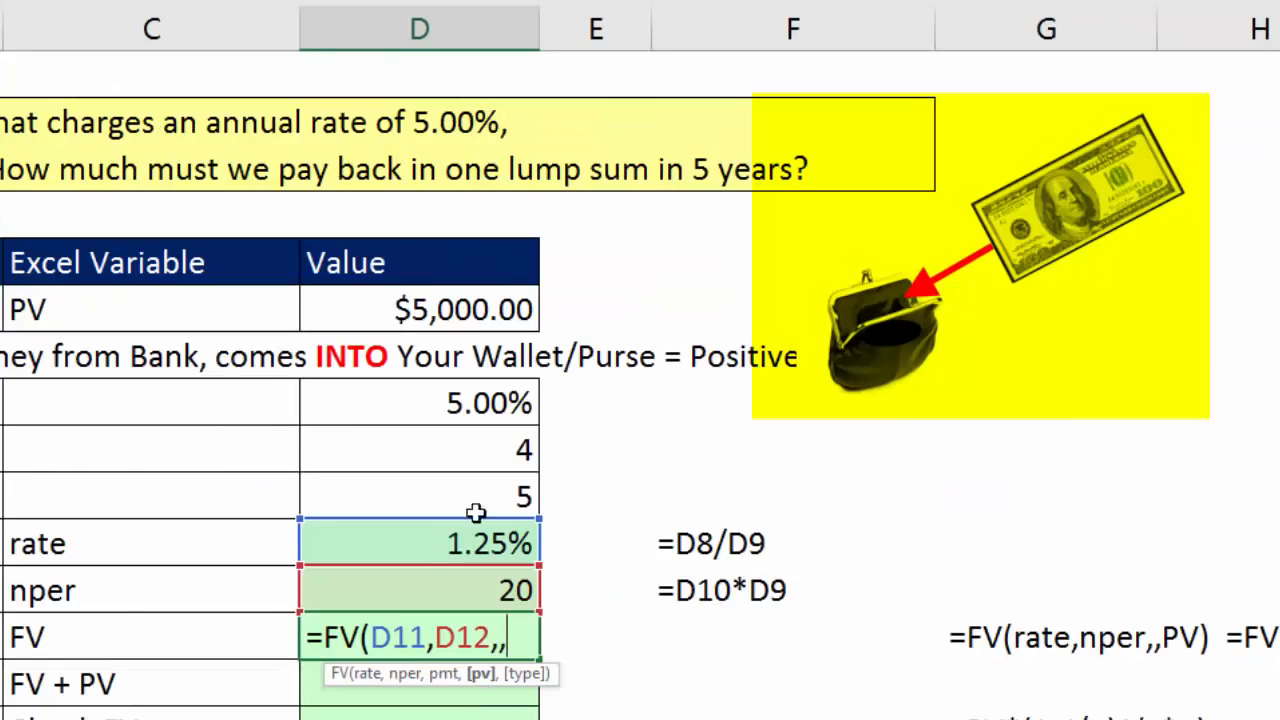
{"action": "left_click", "coordinate": [453, 312]}
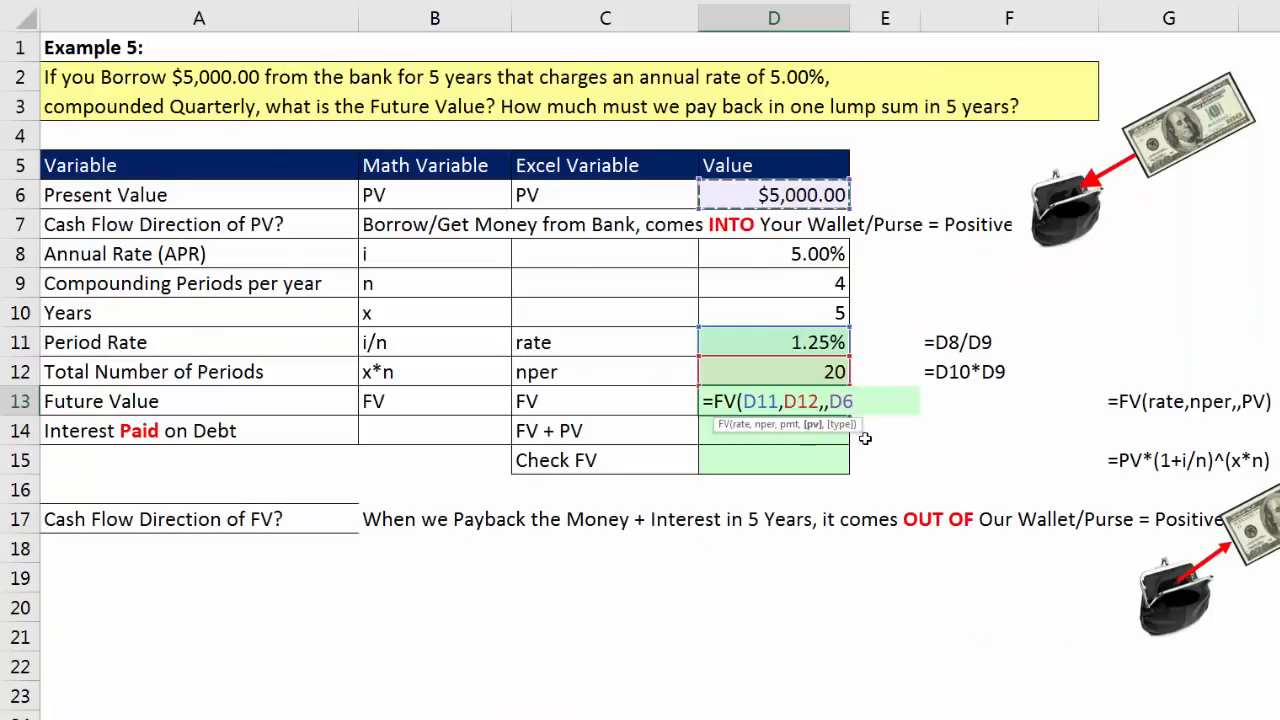
{"action": "type", "text": ")"}
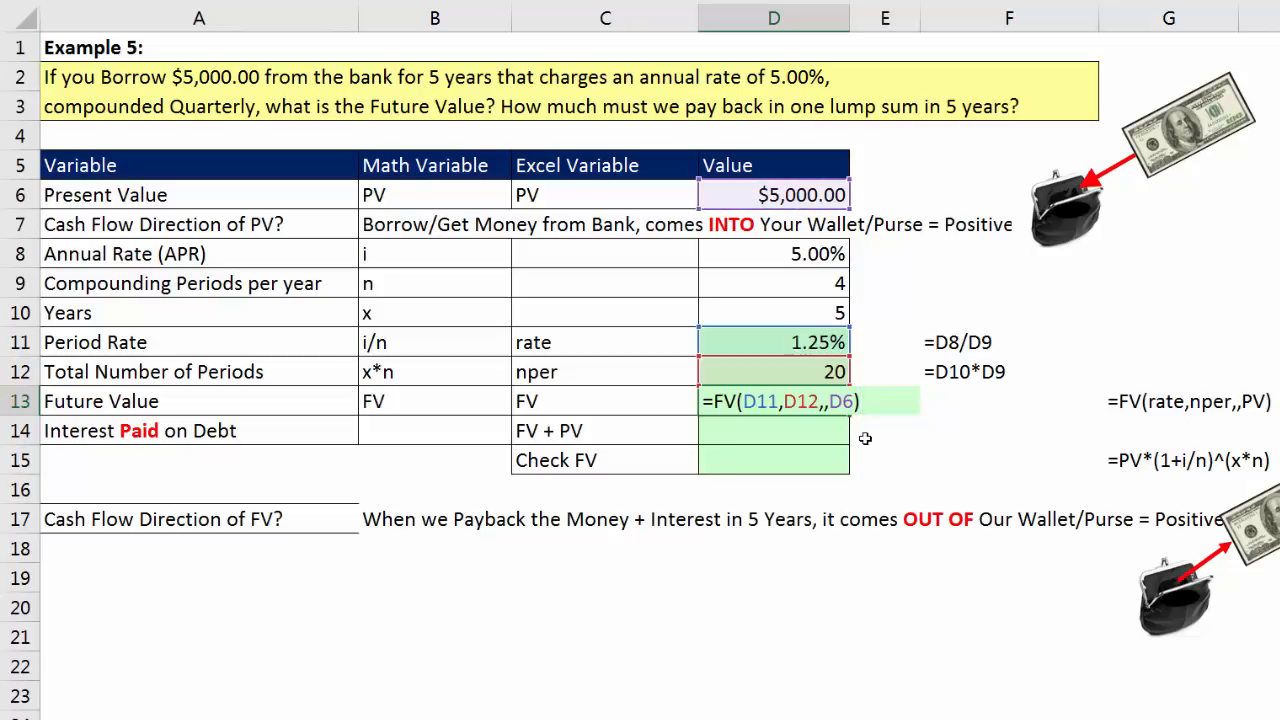
{"action": "key", "text": "Return"}
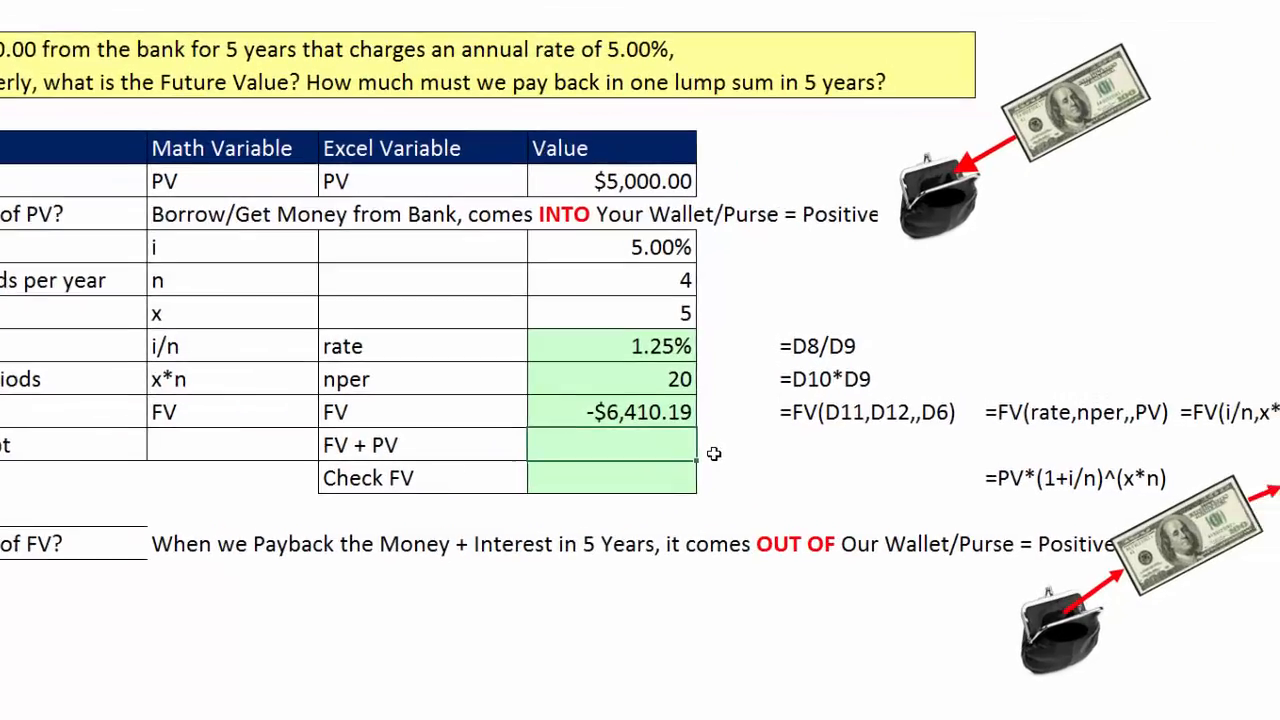
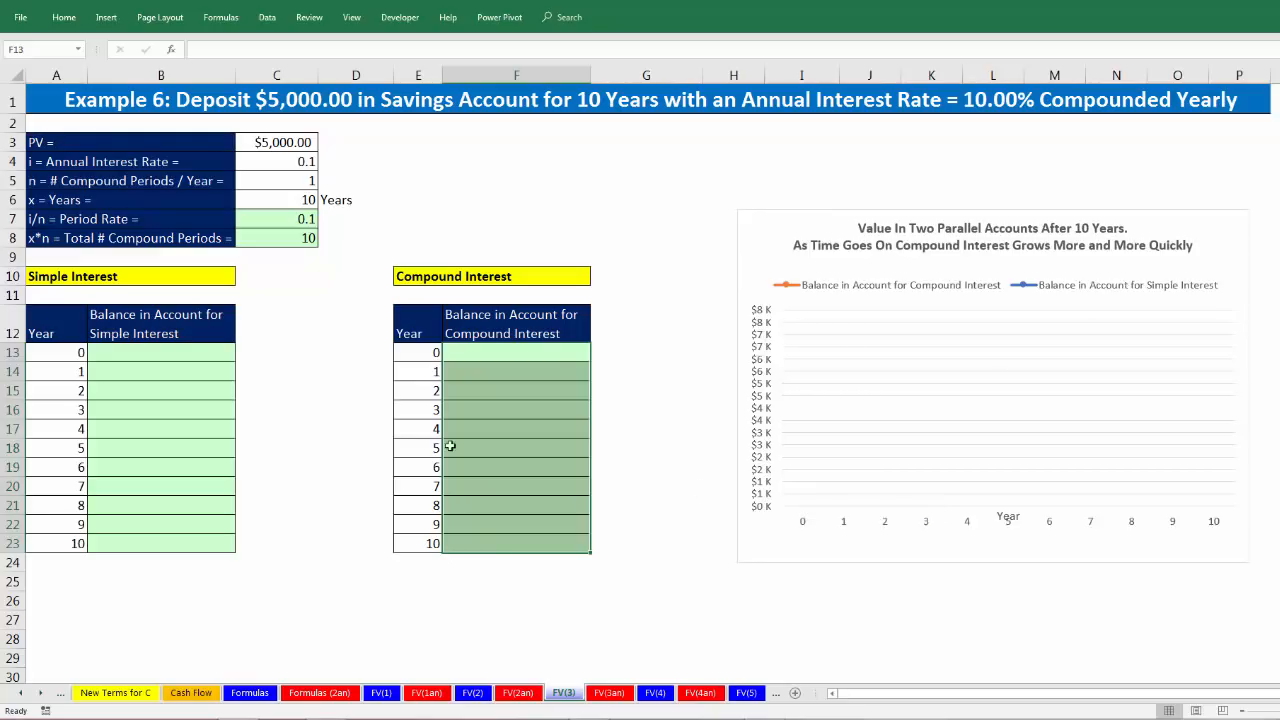
Step: Review Example 6's balance columns, its deposit, rate and years in C3:C6, and the formulas in C7 and C8
{"action": "left_click", "coordinate": [208, 359]}
{"action": "left_click", "coordinate": [195, 377]}
{"action": "left_click", "coordinate": [197, 397]}
{"action": "left_click", "coordinate": [200, 411]}
{"action": "left_click", "coordinate": [475, 360]}
{"action": "left_click", "coordinate": [477, 374]}
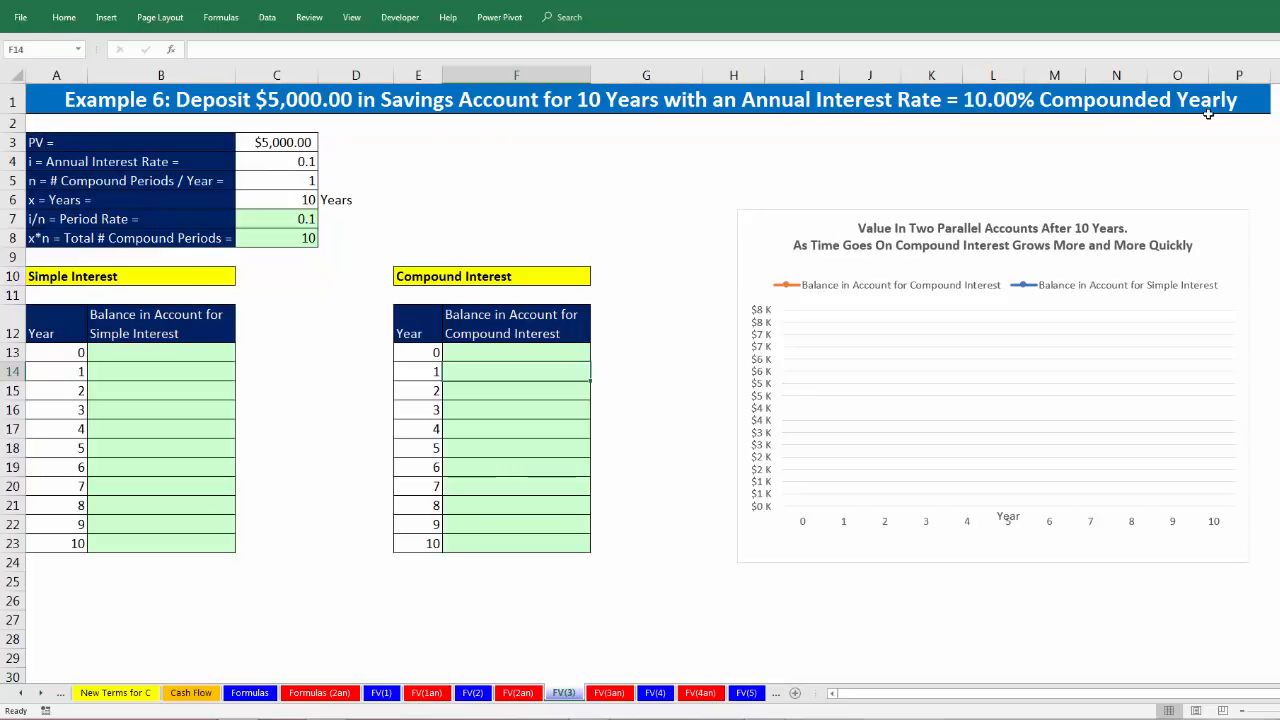
{"action": "left_click_drag", "start_coordinate": [289, 141], "coordinate": [296, 200]}
{"action": "left_click", "coordinate": [283, 221]}
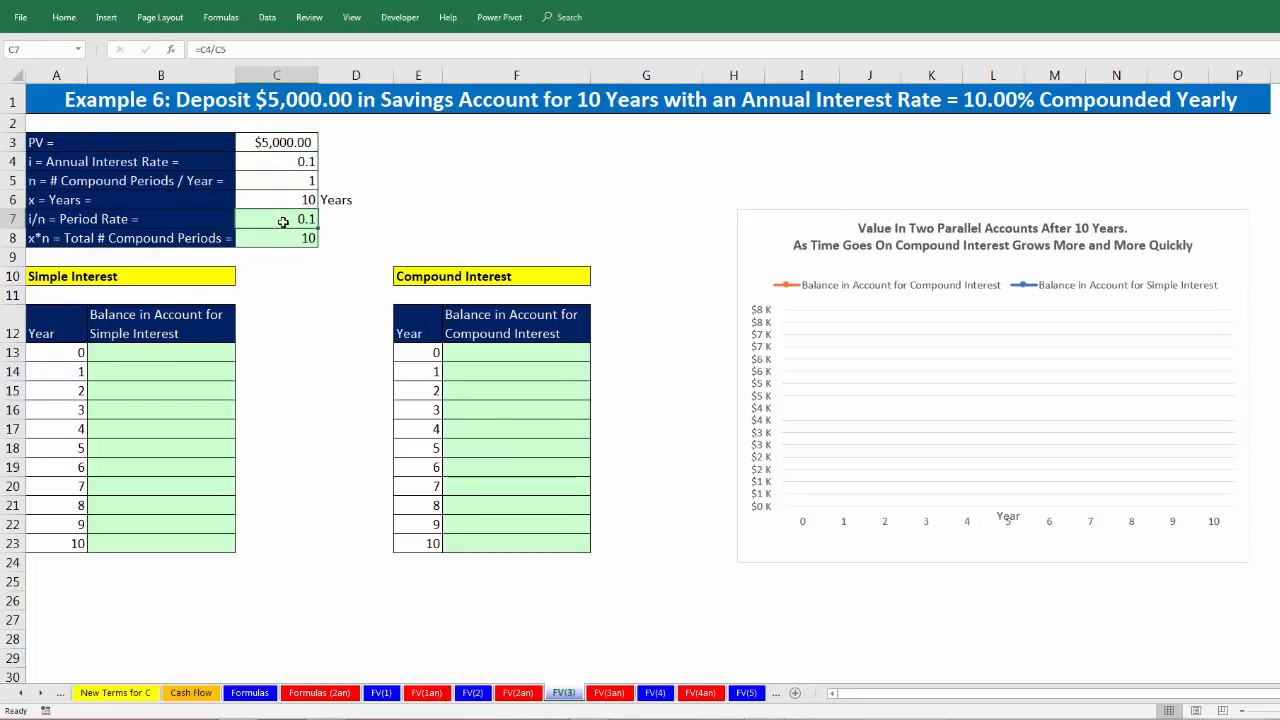
{"action": "left_click", "coordinate": [286, 238]}
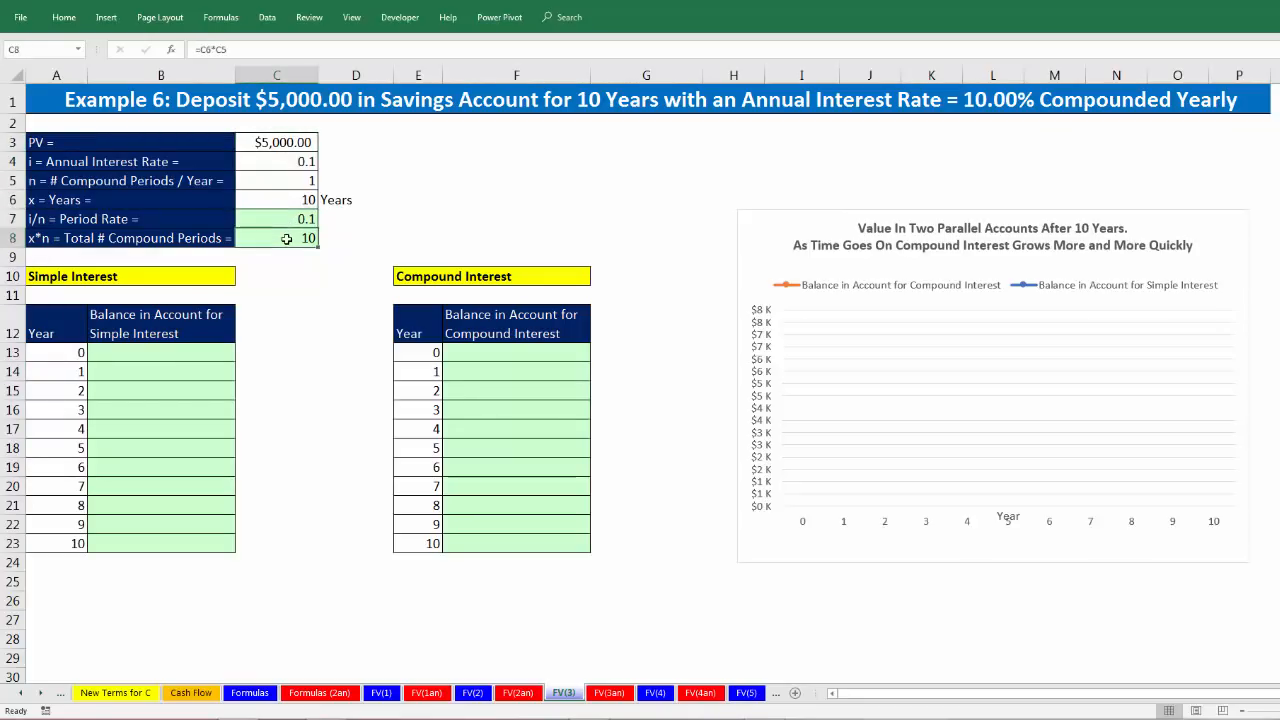
Step: Compare the yearly rows of the simple interest column from B13 with the compound interest column from F13
{"action": "left_click", "coordinate": [205, 357]}
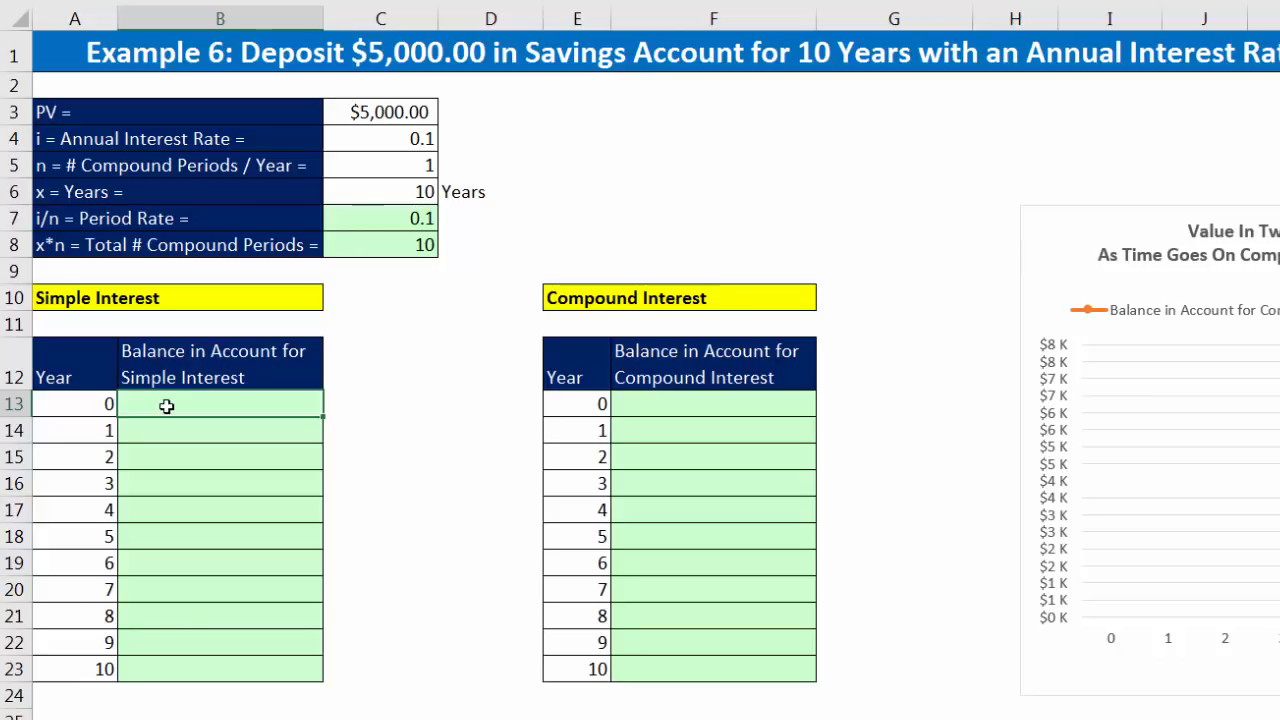
{"action": "key", "text": "Down"}
{"action": "key", "text": "Down"}
{"action": "key", "text": "Down"}
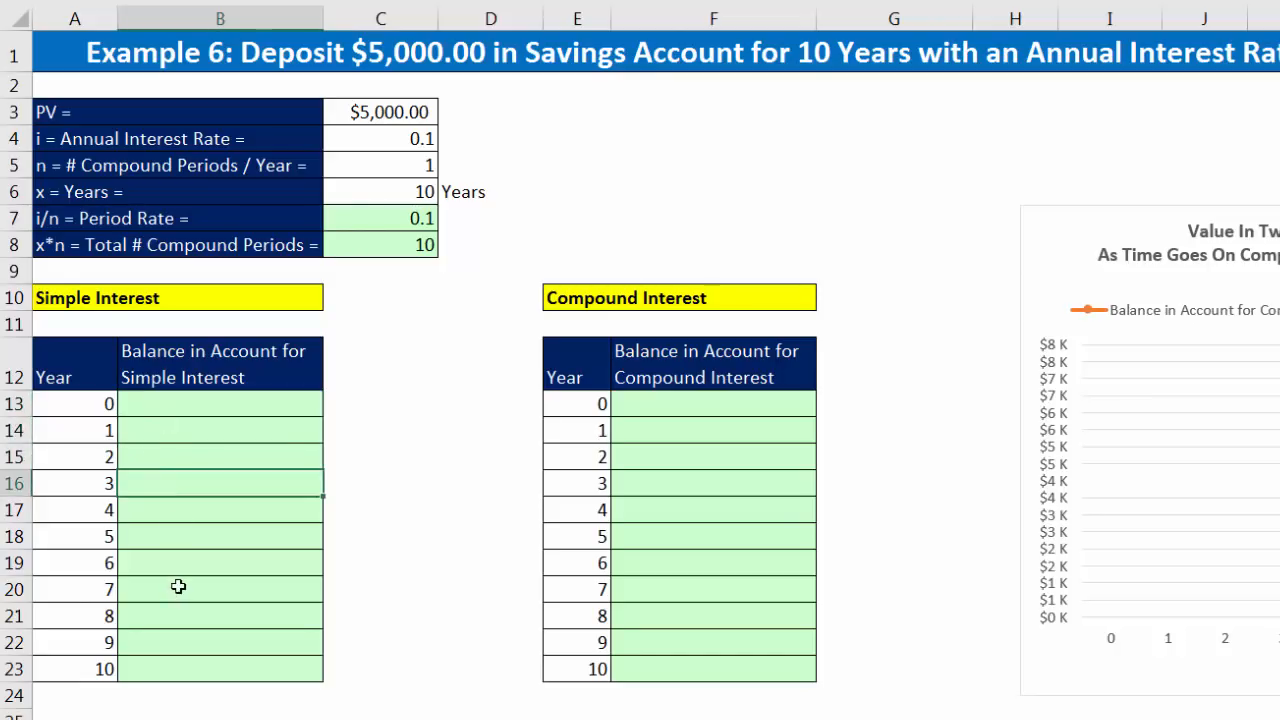
{"action": "left_click", "coordinate": [721, 410]}
{"action": "key", "text": "Down"}
{"action": "key", "text": "Down"}
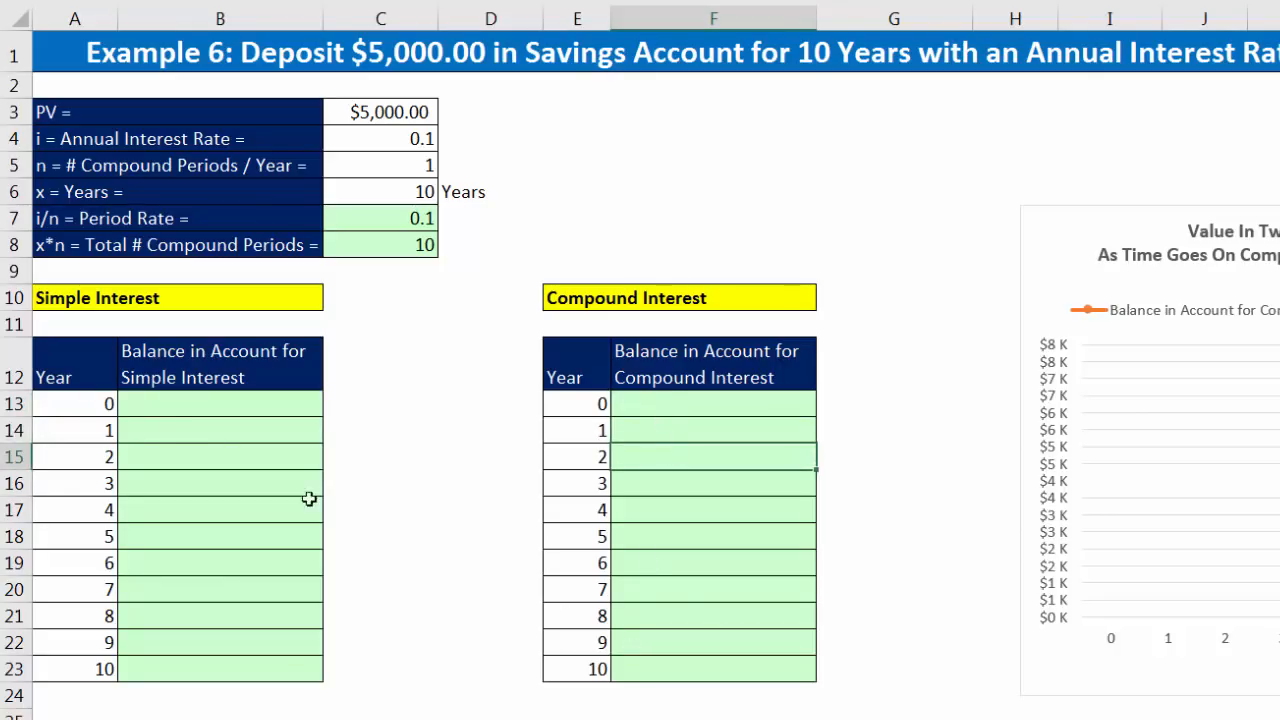
Step: Calculate the first year's simple interest in B14 with the formula =C3*C4
{"action": "left_click", "coordinate": [165, 408]}
{"action": "left_click", "coordinate": [222, 435]}
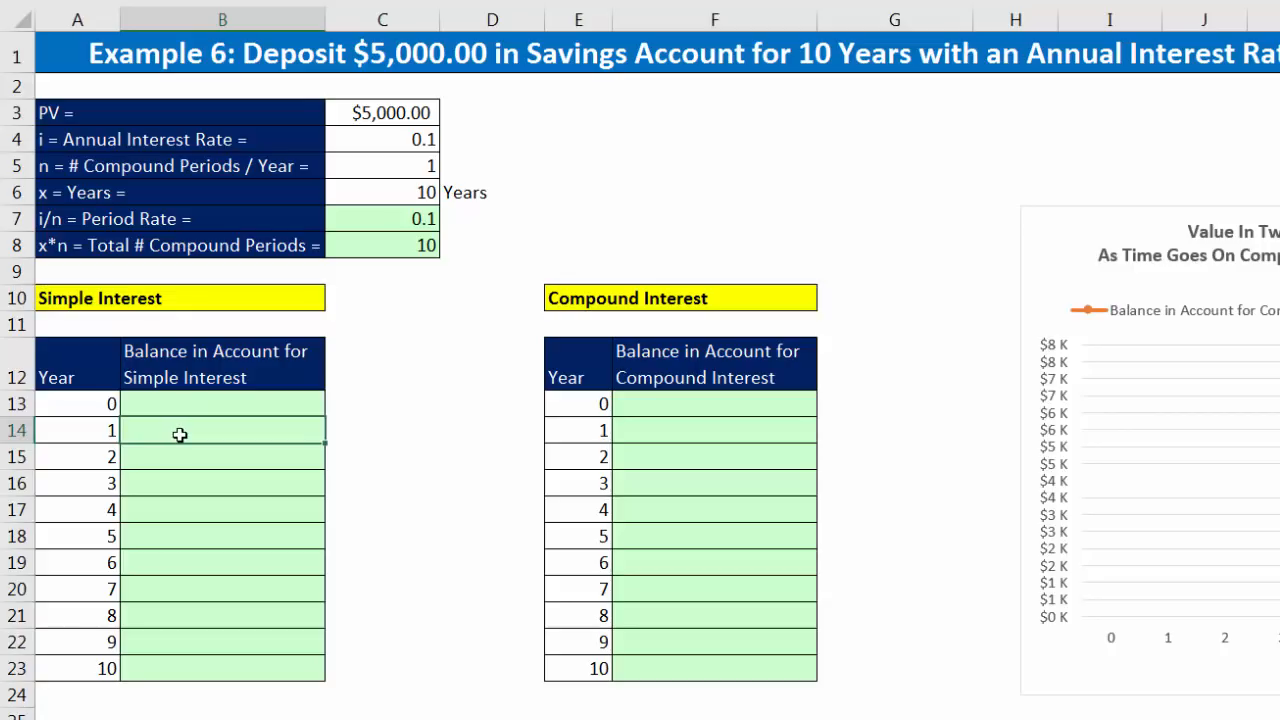
{"action": "type", "text": "="}
{"action": "left_click", "coordinate": [408, 112]}
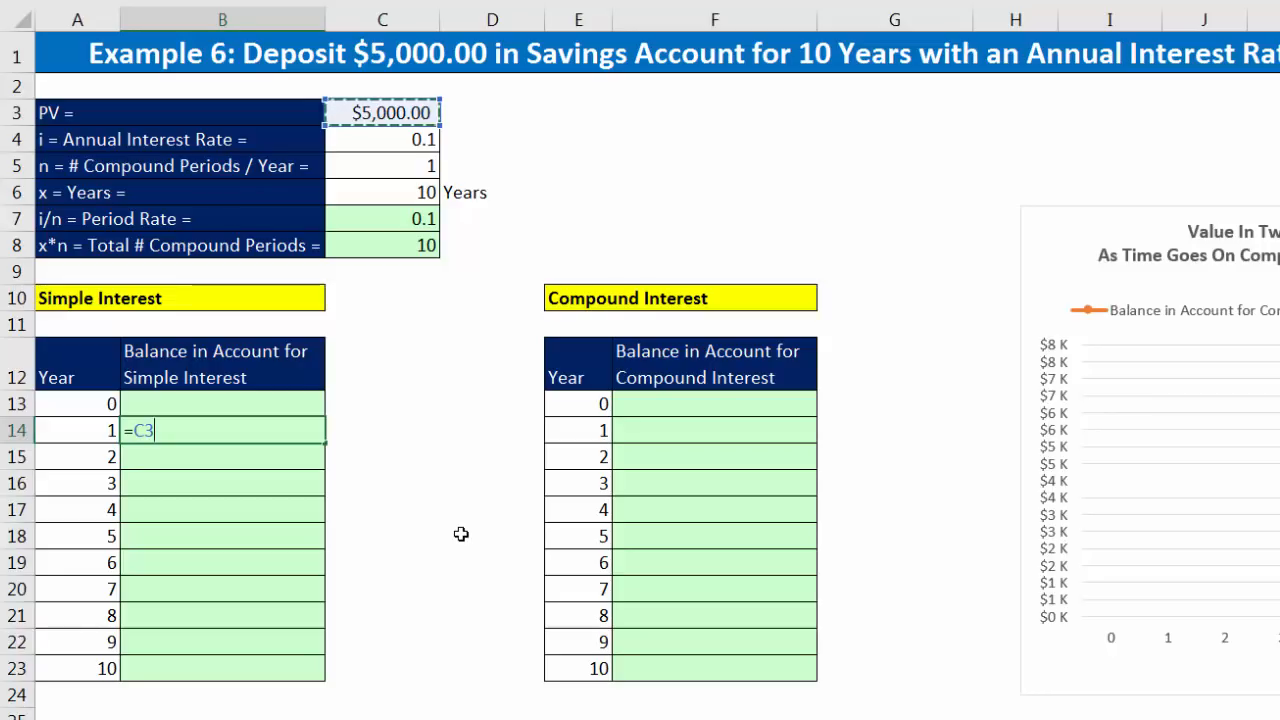
{"action": "type", "text": "*"}
{"action": "left_click", "coordinate": [420, 140]}
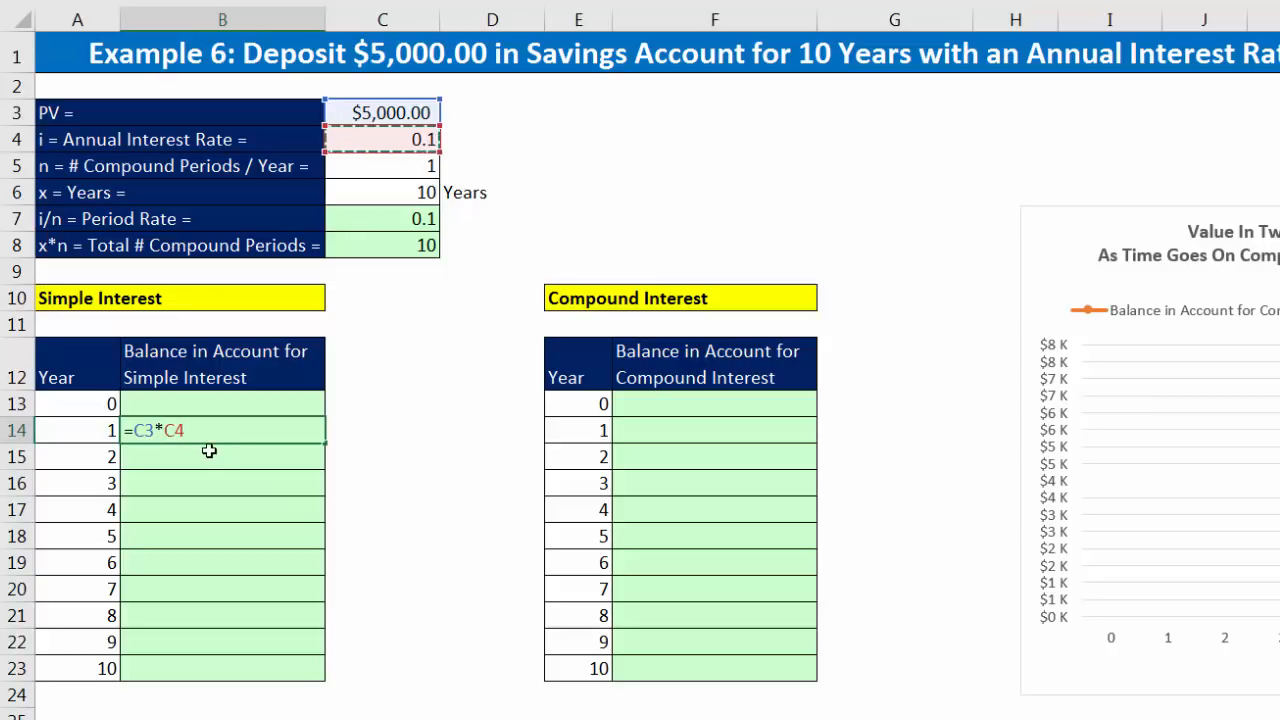
{"action": "key", "text": "Return"}
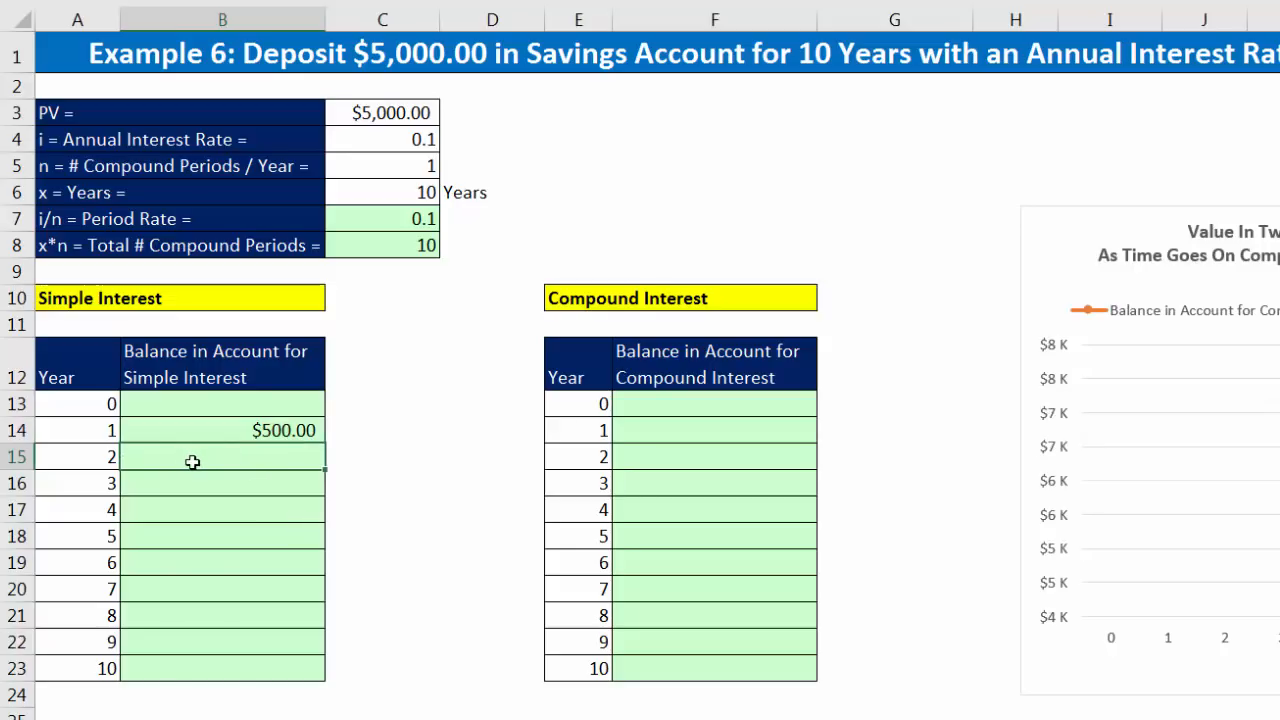
Step: Change the B14 formula to =$C$3*$C$4*A14, locking the present value and rate and multiplying by the year
{"action": "left_click", "coordinate": [189, 430]}
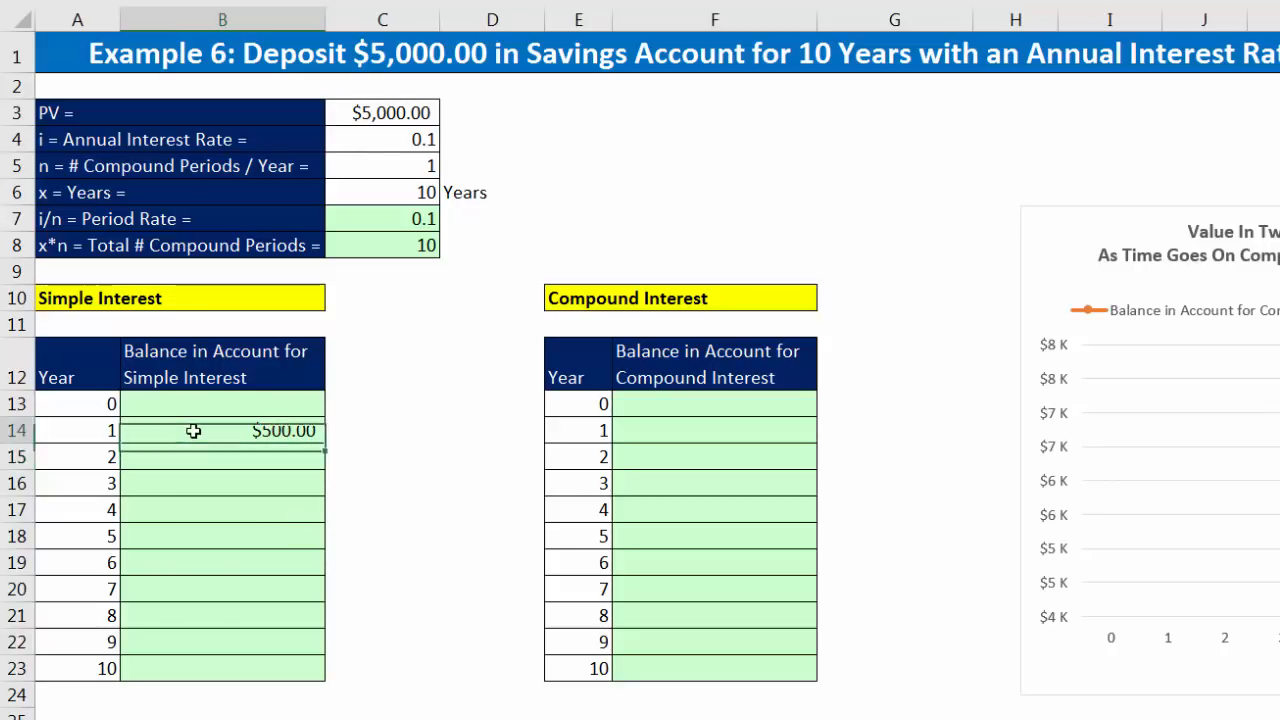
{"action": "left_click", "coordinate": [194, 452]}
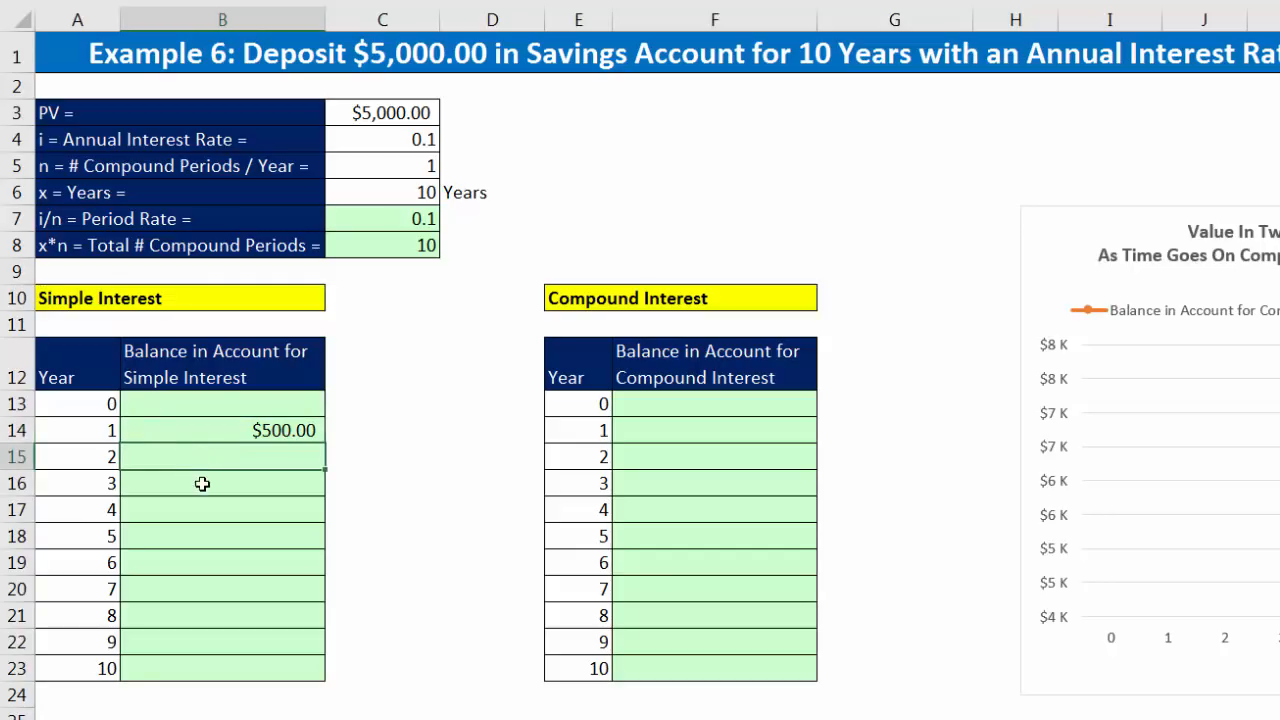
{"action": "left_click", "coordinate": [203, 486]}
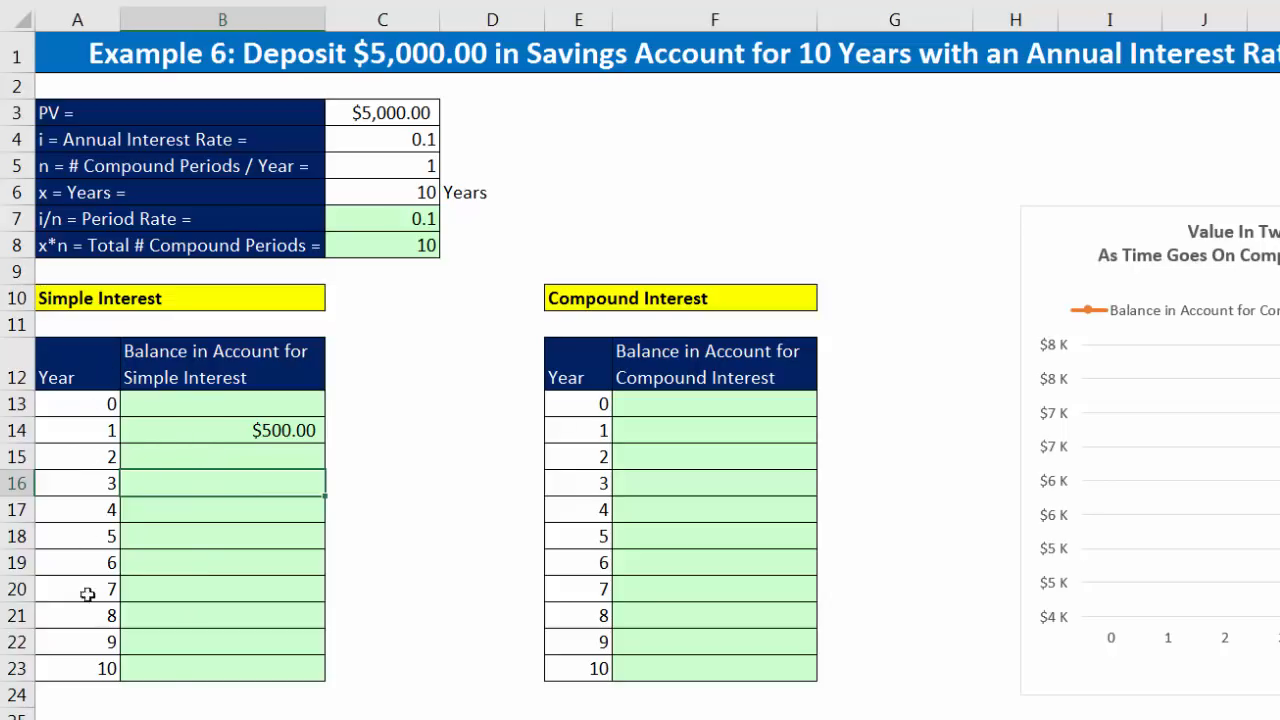
{"action": "left_click", "coordinate": [176, 434]}
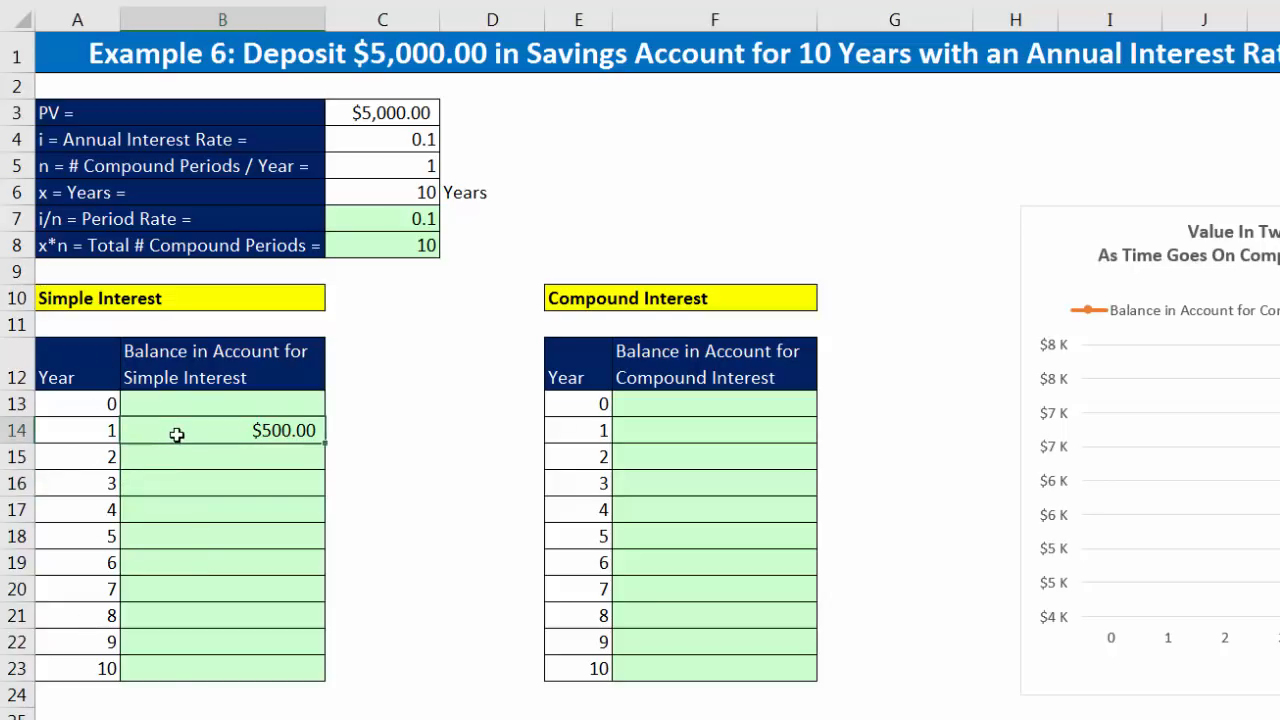
{"action": "type", "text": "=C3*C4"}
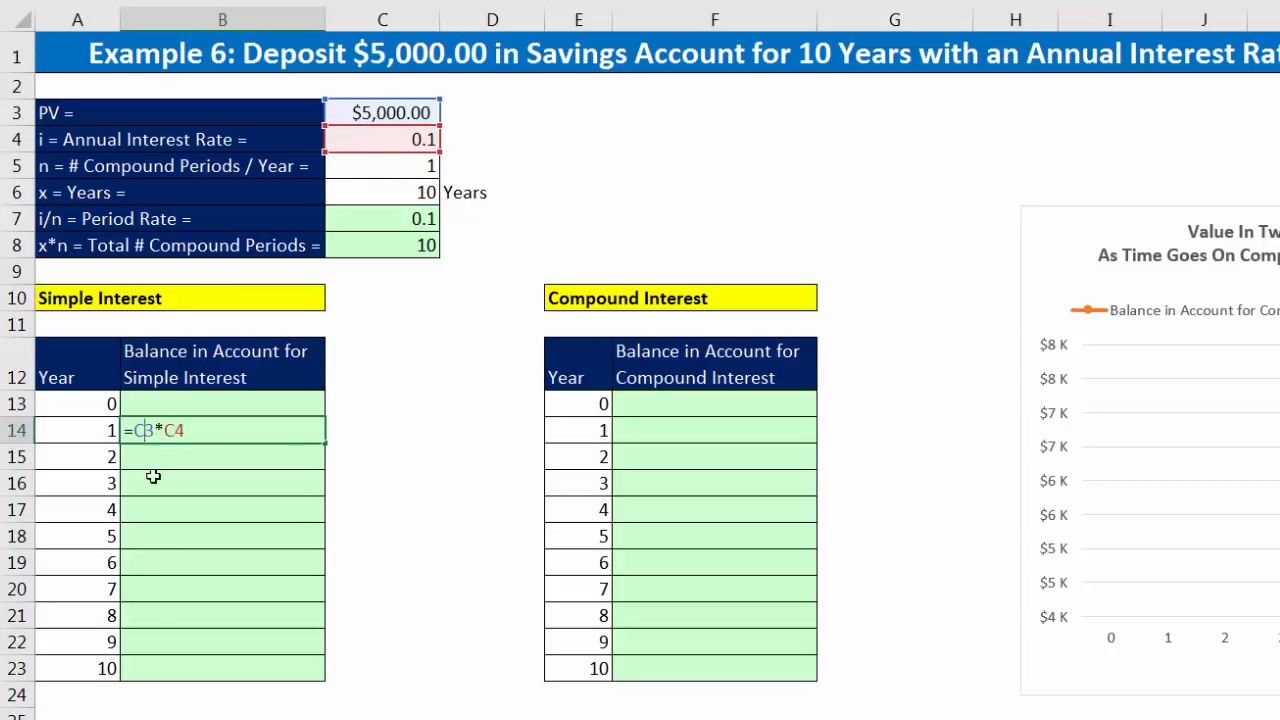
{"action": "key", "text": "F4"}
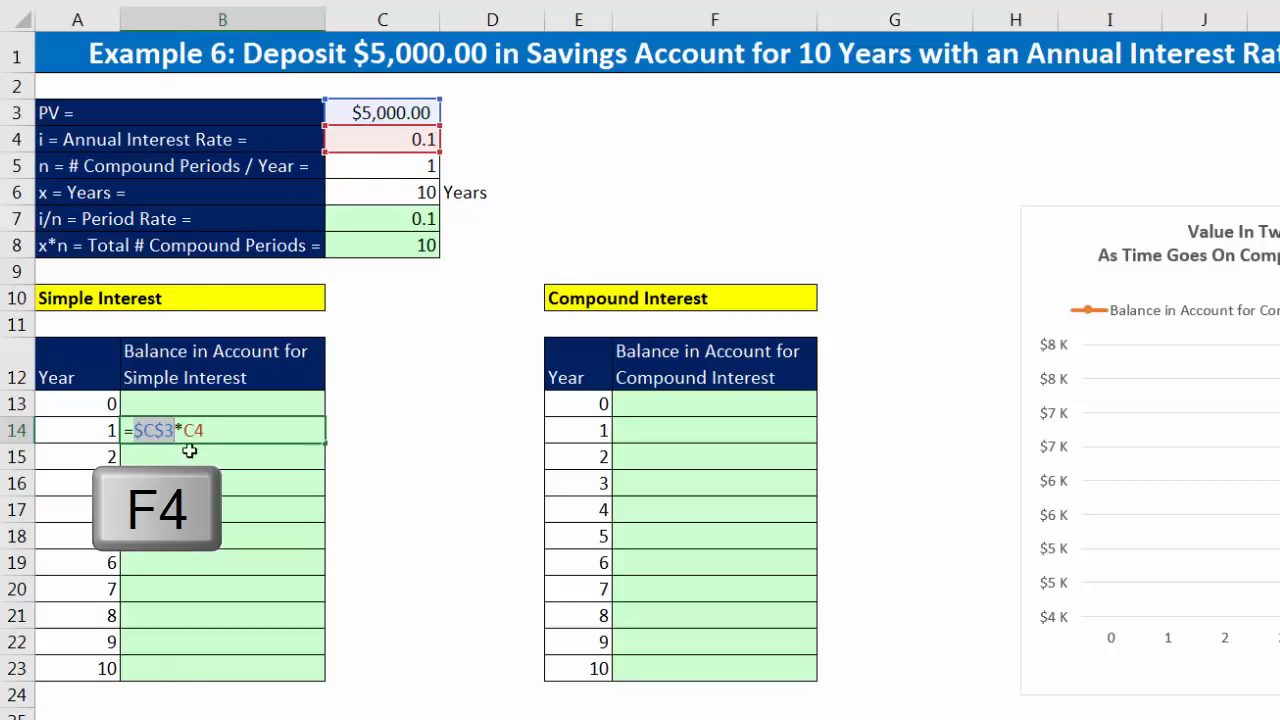
{"action": "left_click", "coordinate": [204, 426]}
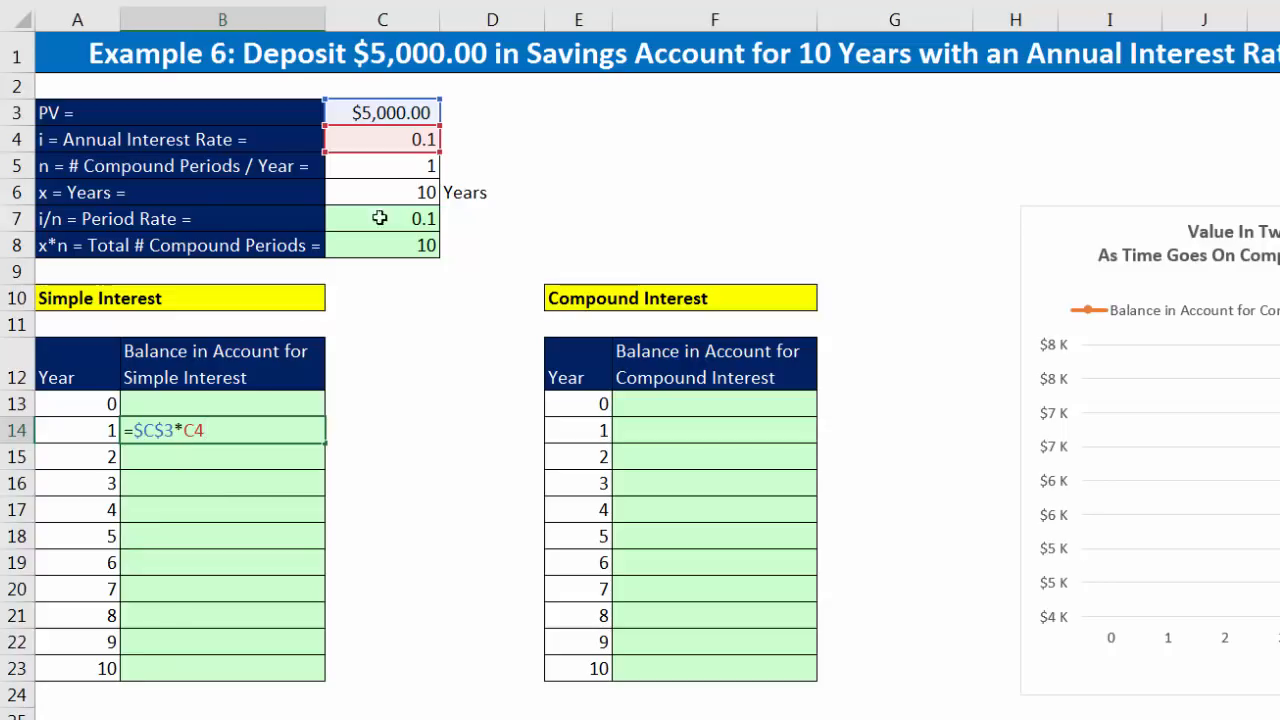
{"action": "key", "text": "F4"}
{"action": "left_click", "coordinate": [90, 428]}
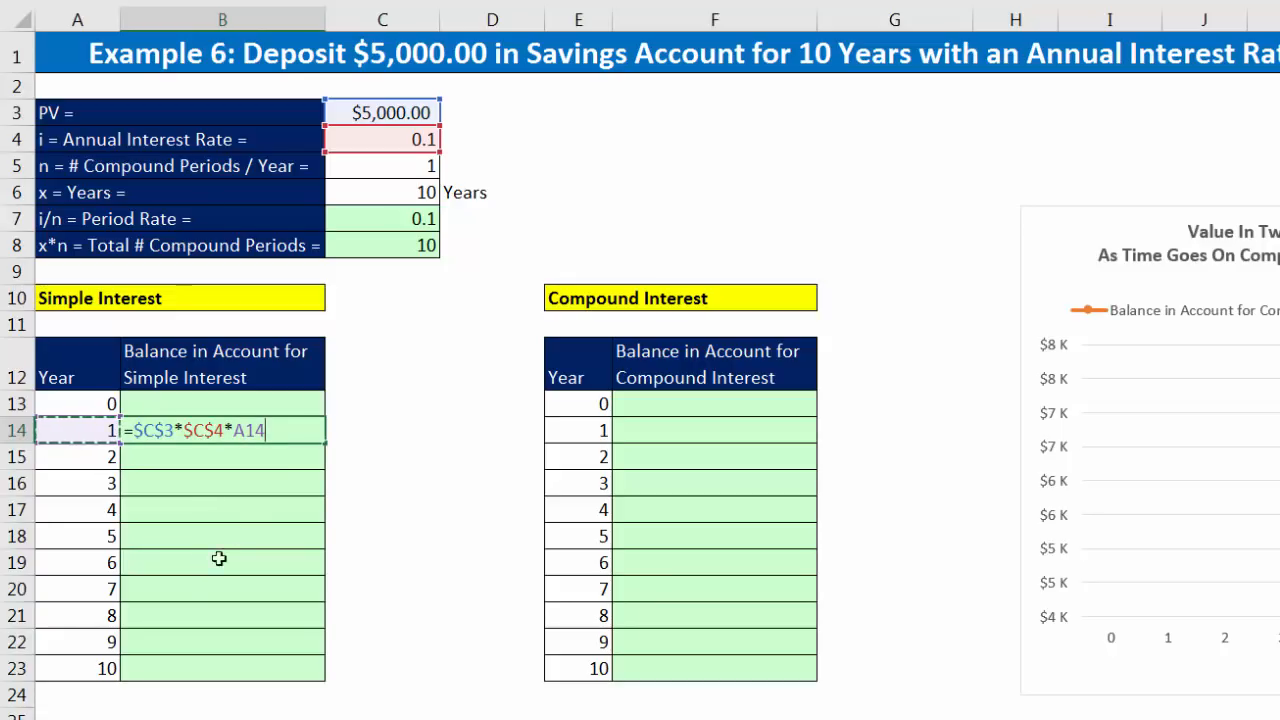
{"action": "key", "text": "ctrl+Return"}
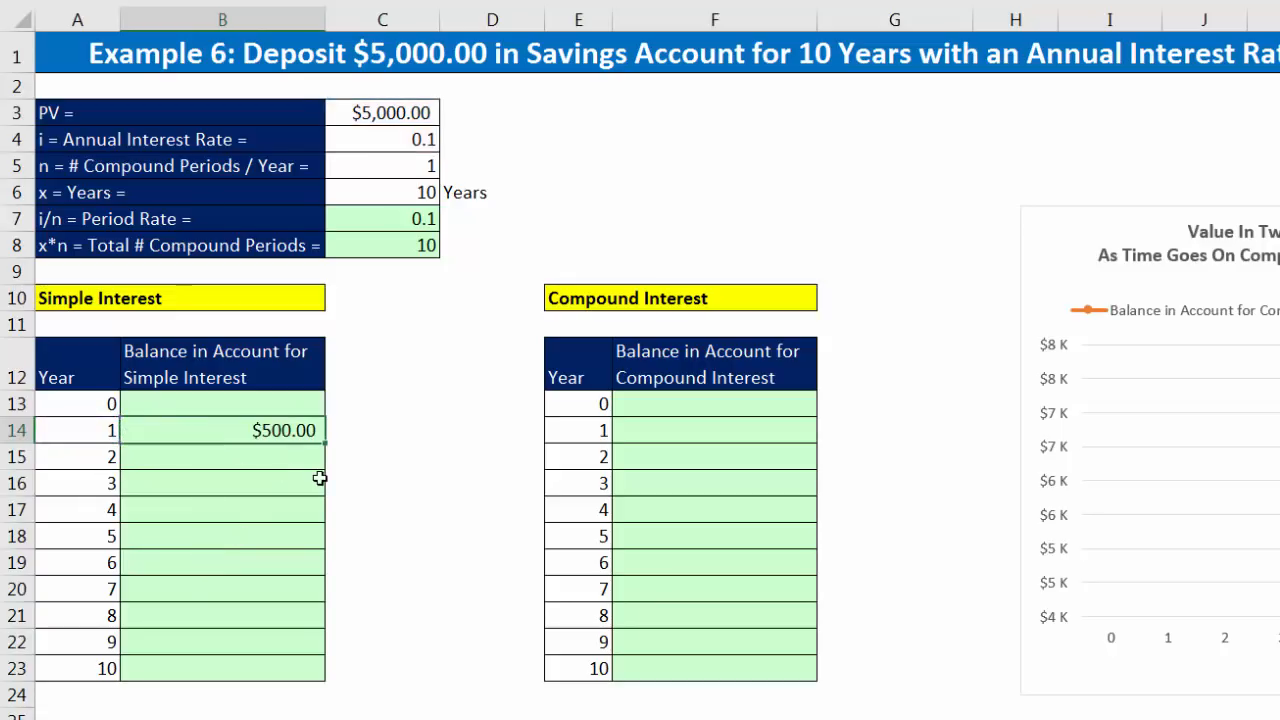
Step: Fill the B14 simple interest formula down to year 10 in B23 and check the accumulated interest
{"action": "double_click", "coordinate": [326, 443]}
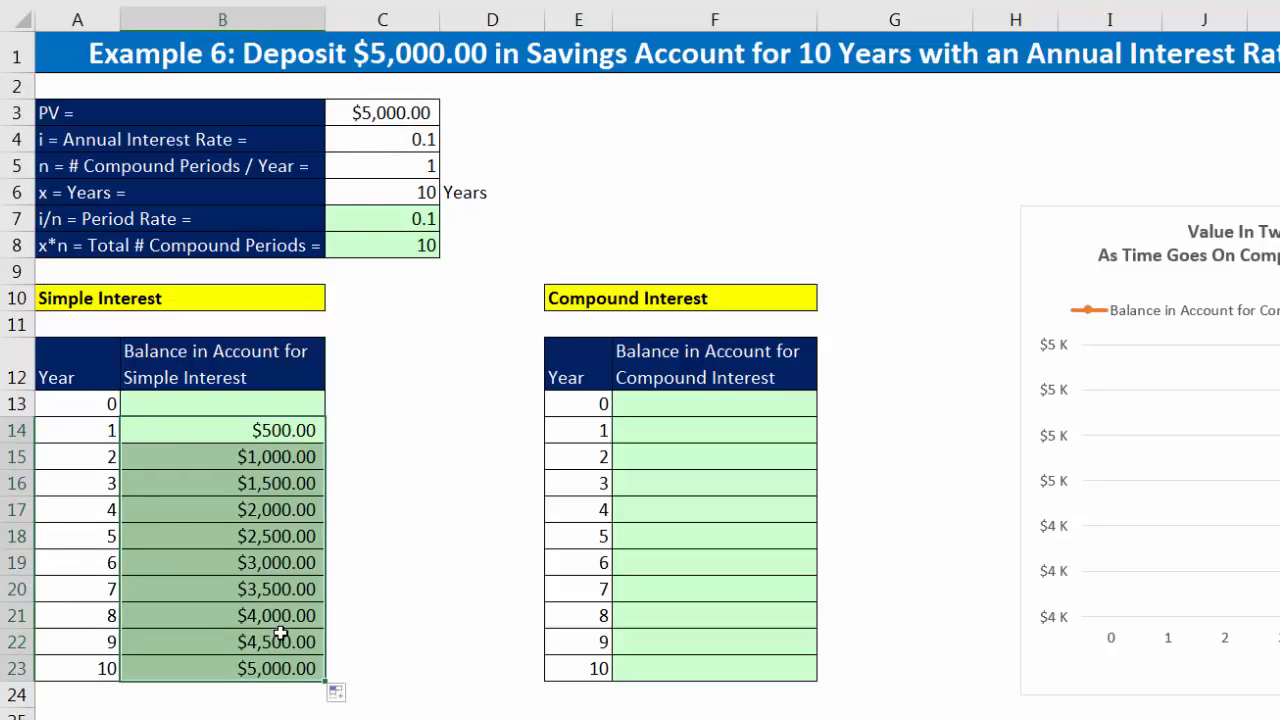
{"action": "left_click", "coordinate": [97, 617]}
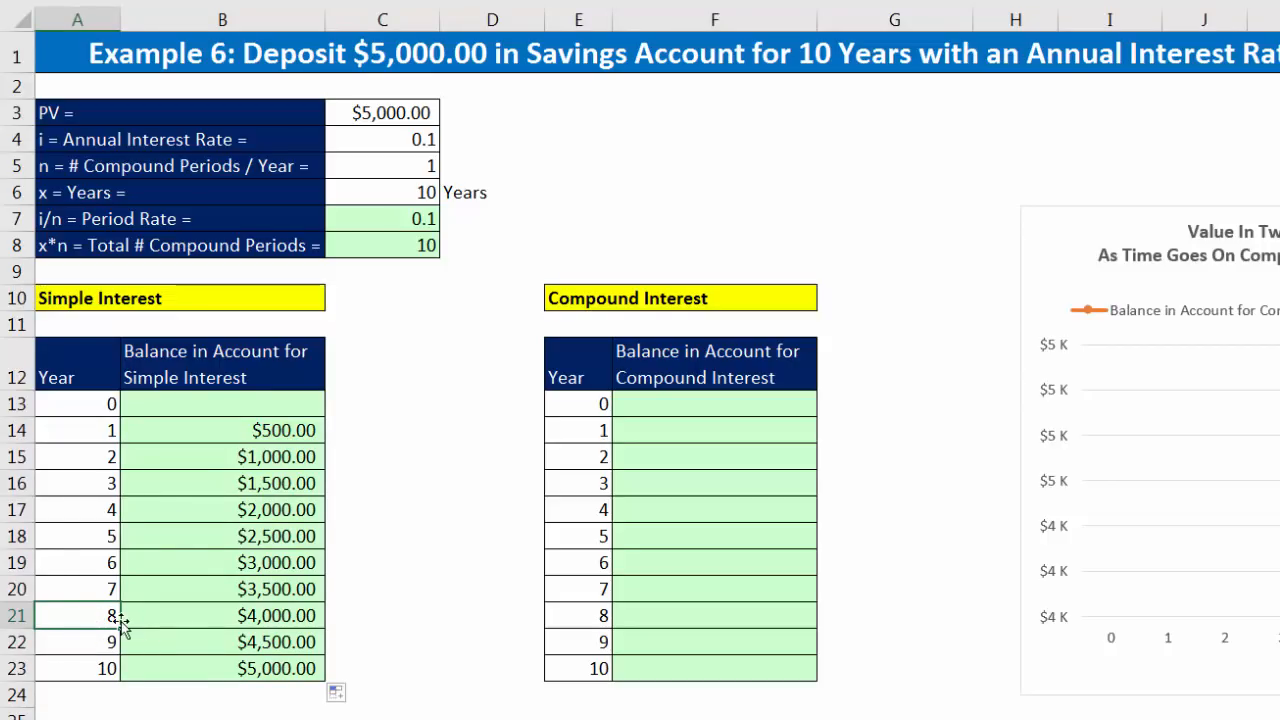
{"action": "left_click", "coordinate": [211, 665]}
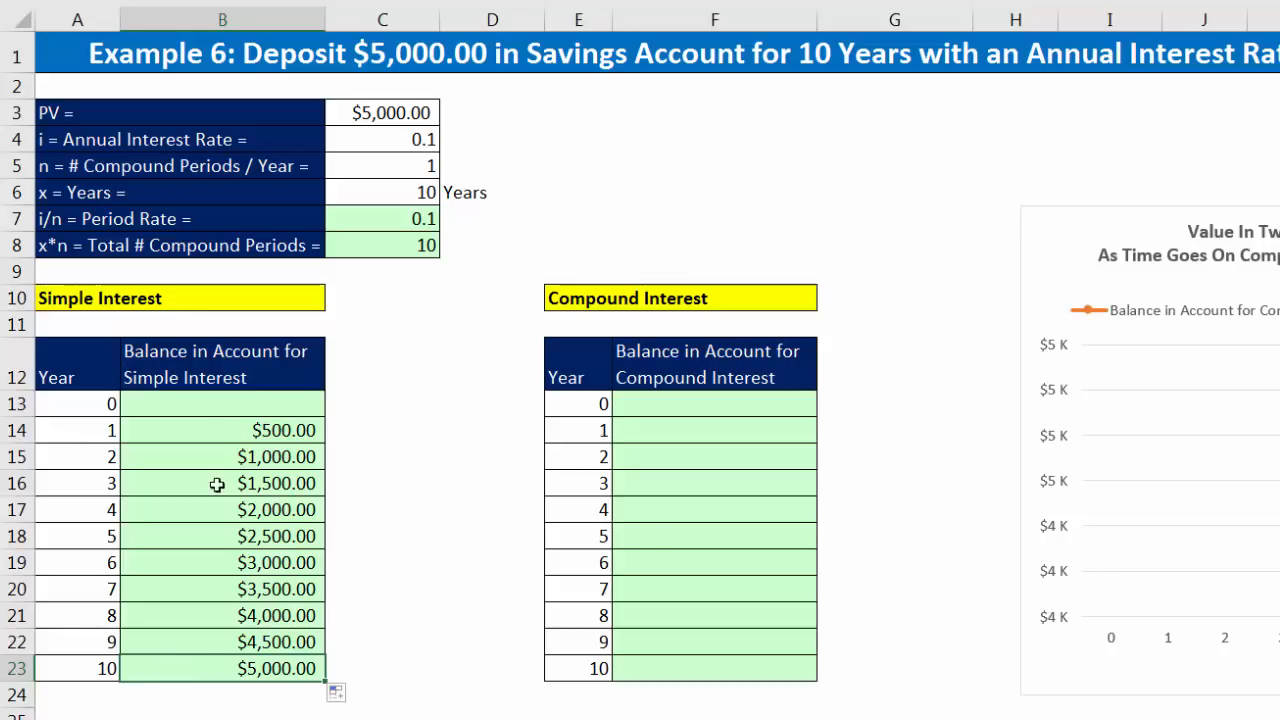
Step: Add the deposit to the B14 formula, making it =$C$3*$C$4*A14+$C$3, and fill it down to B23
{"action": "left_click", "coordinate": [207, 432]}
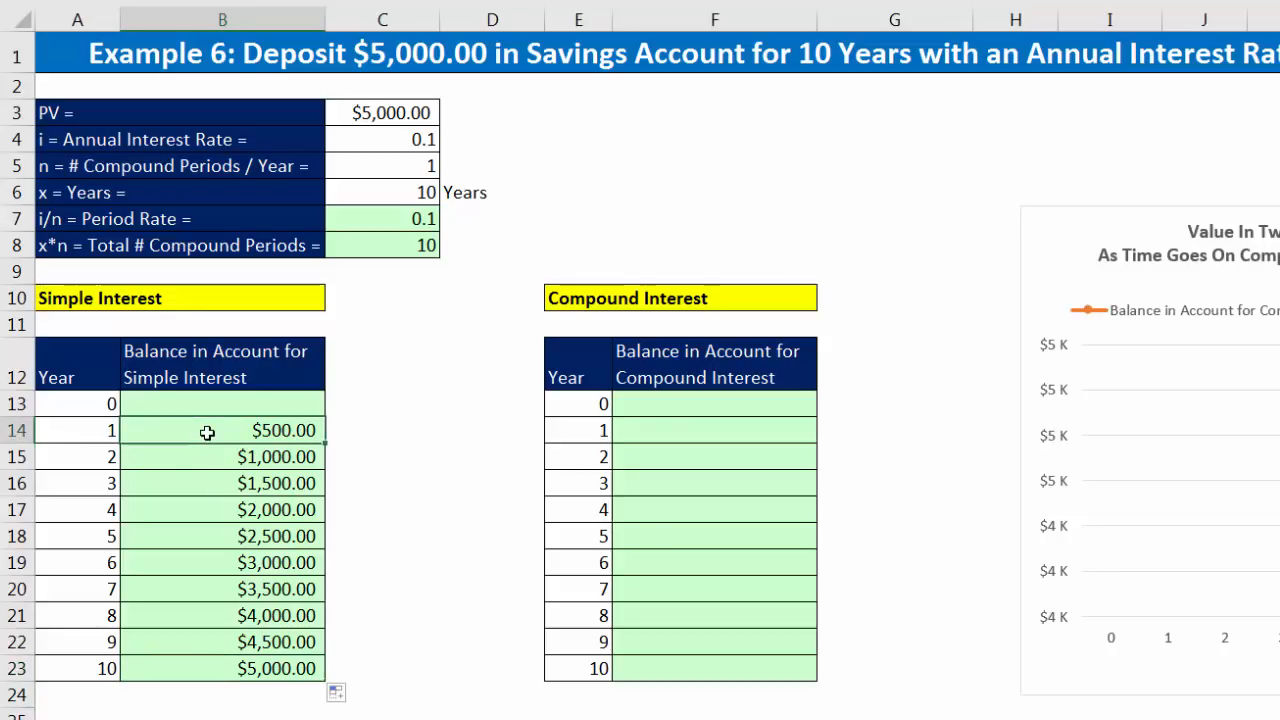
{"action": "key", "text": "F2"}
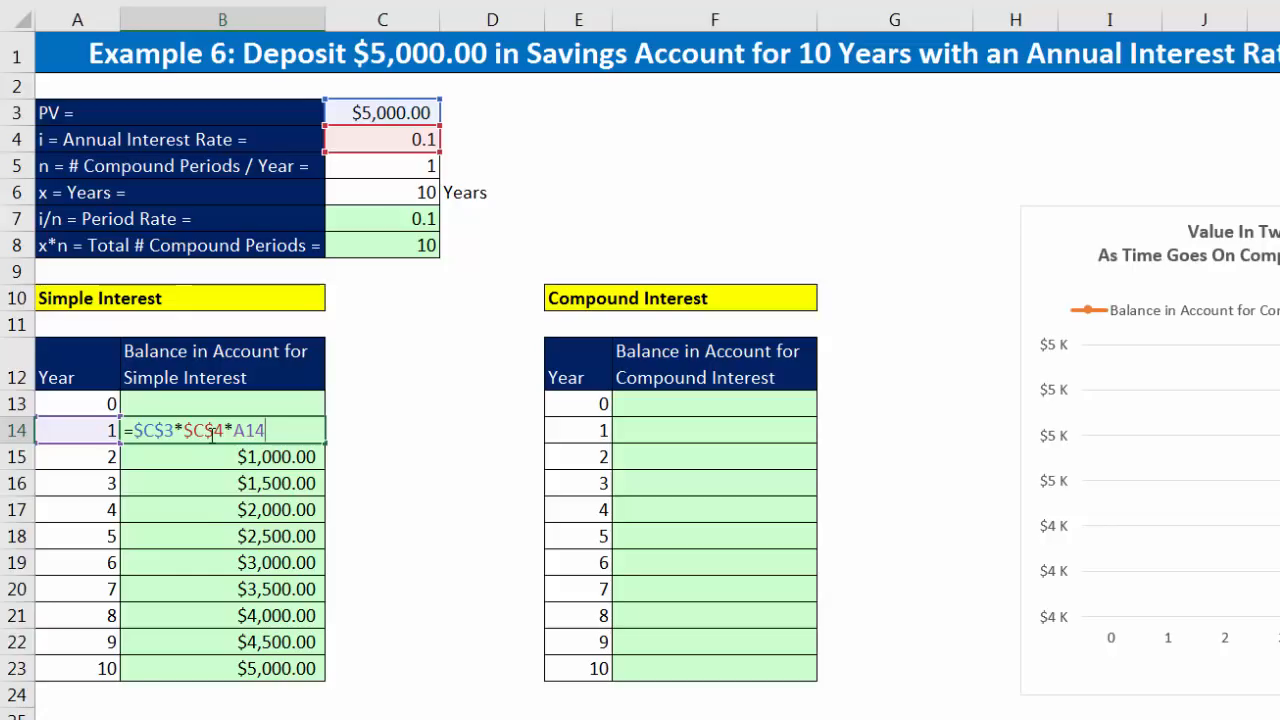
{"action": "type", "text": "+"}
{"action": "left_click", "coordinate": [378, 106]}
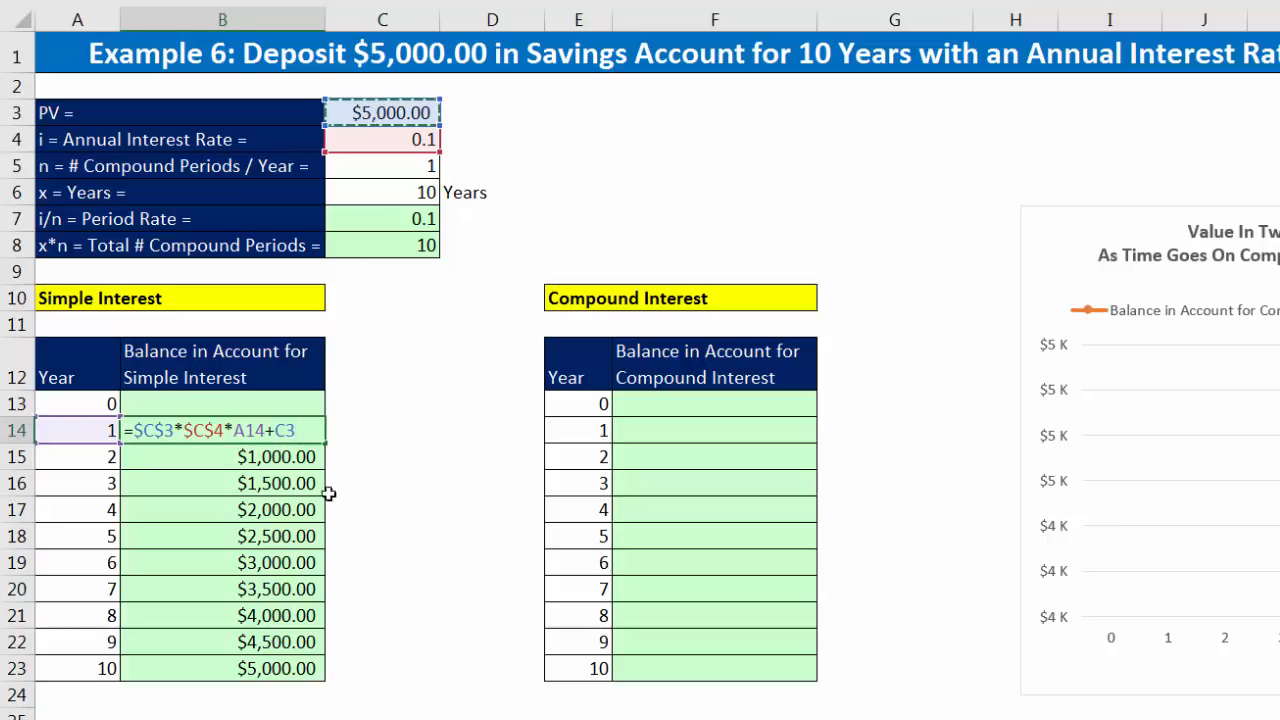
{"action": "key", "text": "F4"}
{"action": "key", "text": "ctrl+Return"}
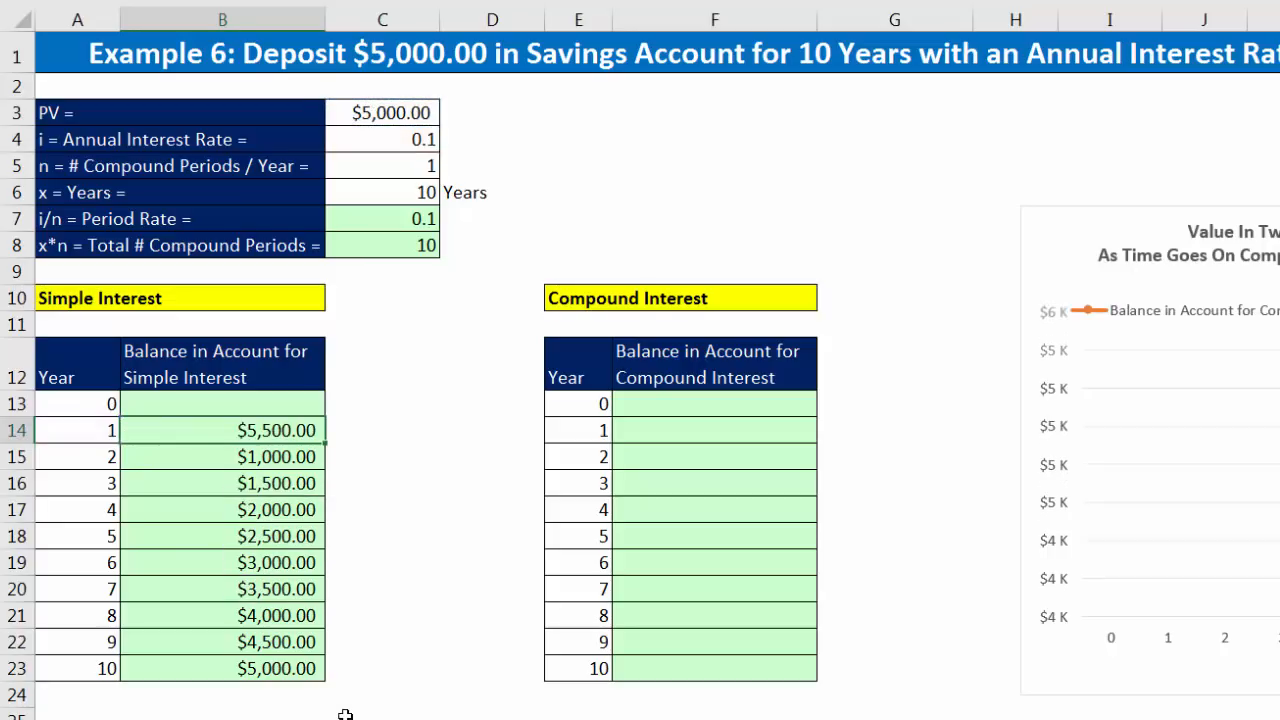
{"action": "double_click", "coordinate": [325, 446]}
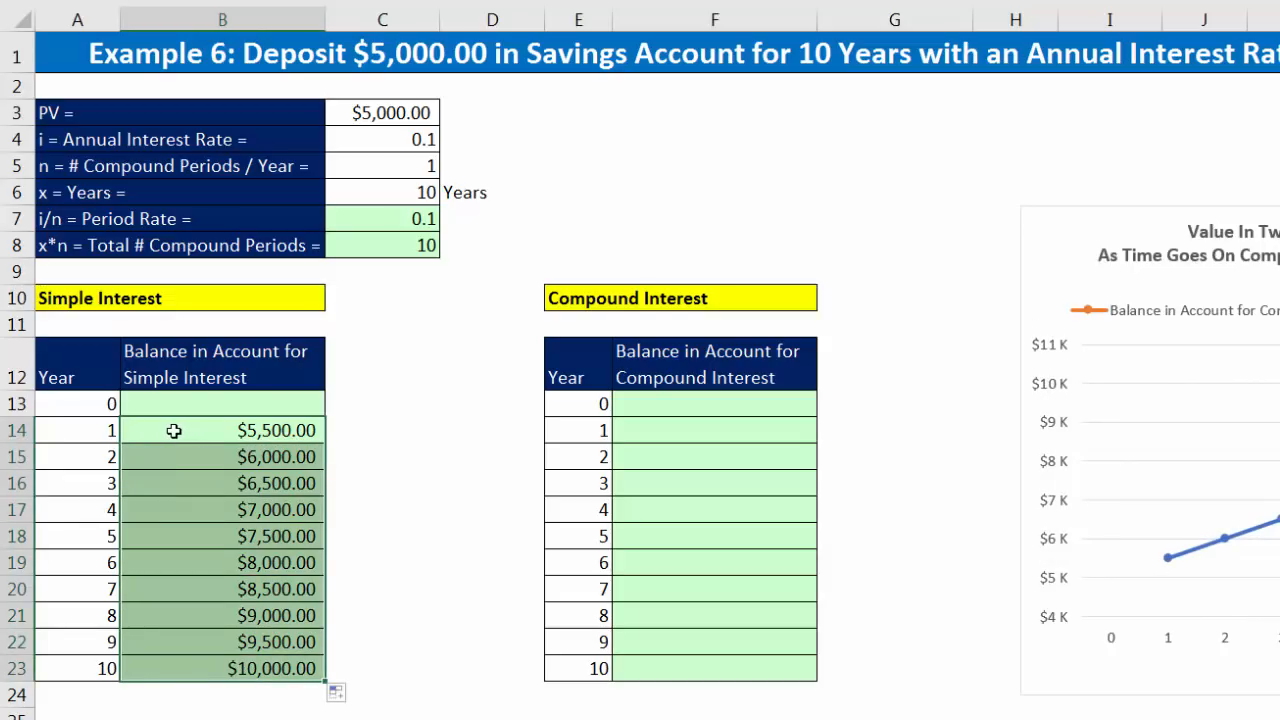
Step: Review the simple interest balances from year 1 in B14 to year 10 in B23
{"action": "left_click", "coordinate": [174, 430]}
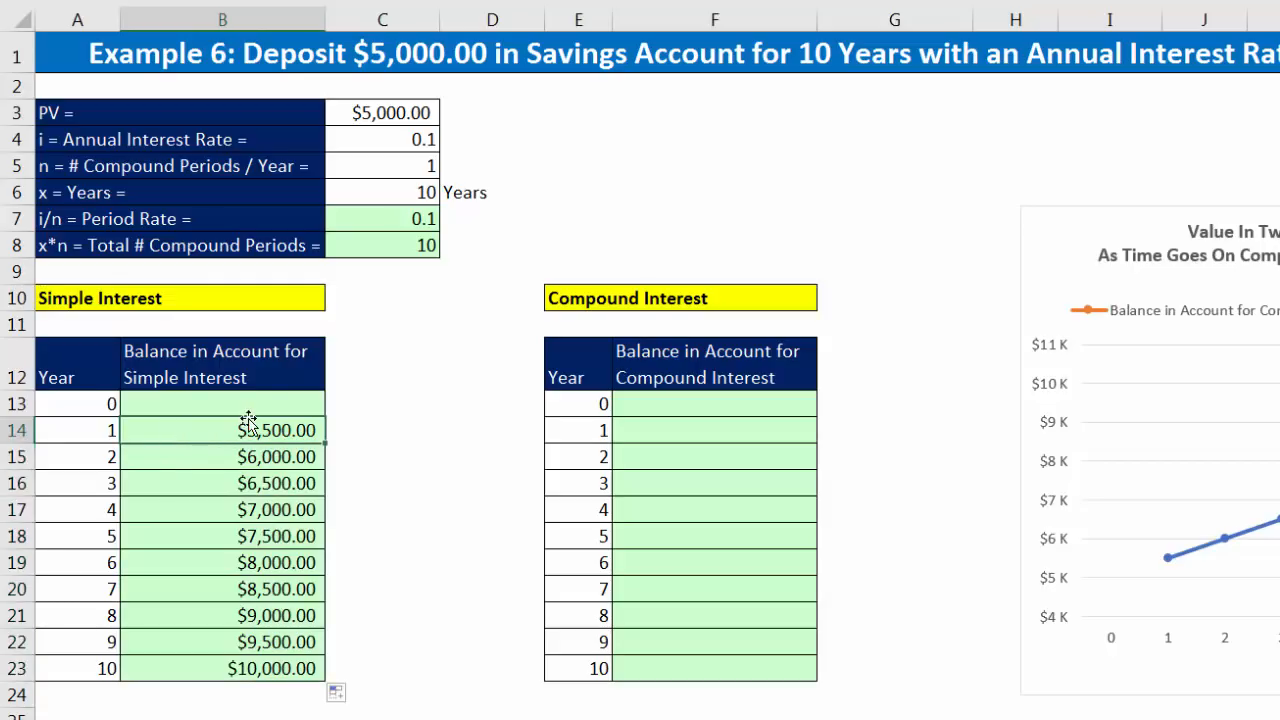
{"action": "left_click", "coordinate": [188, 465]}
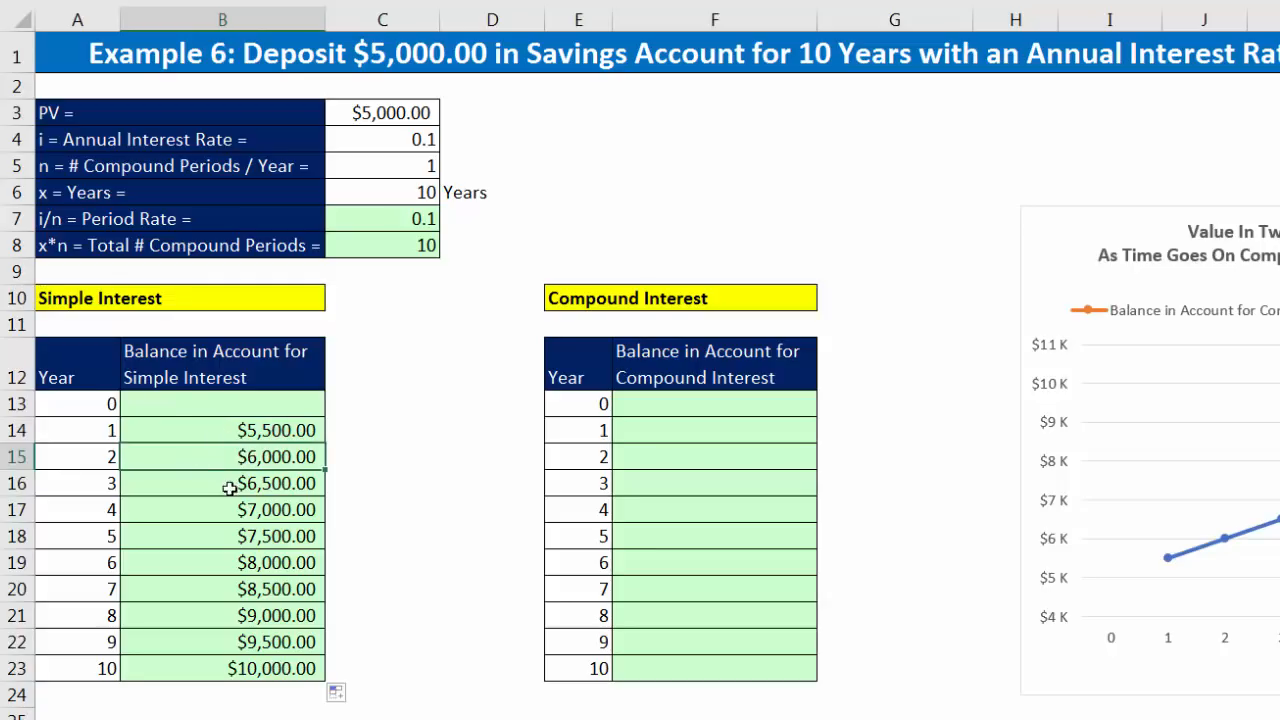
{"action": "key", "text": "Down"}
{"action": "key", "text": "ctrl+Down"}
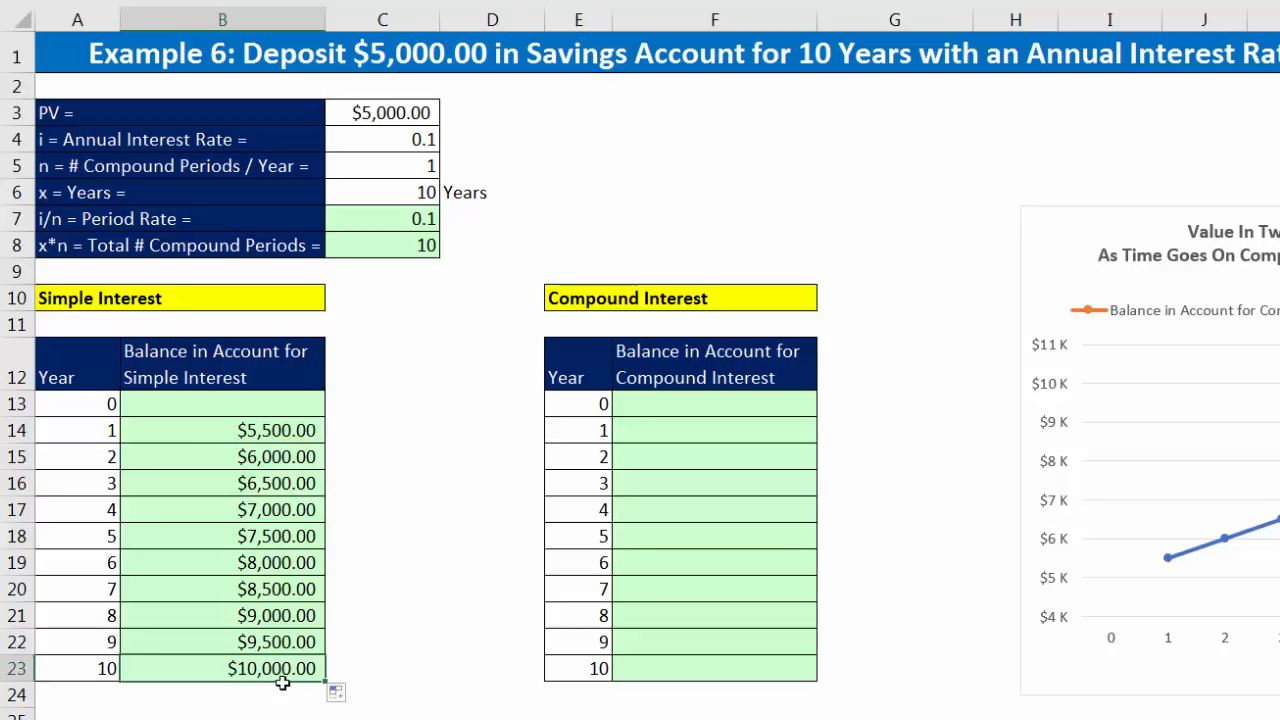
Step: Copy the simple interest balance formula up to year 0 in B13 and check its cell references
{"action": "left_click", "coordinate": [285, 427]}
{"action": "left_click_drag", "start_coordinate": [336, 423], "coordinate": [134, 404]}
{"action": "double_click", "coordinate": [290, 404]}
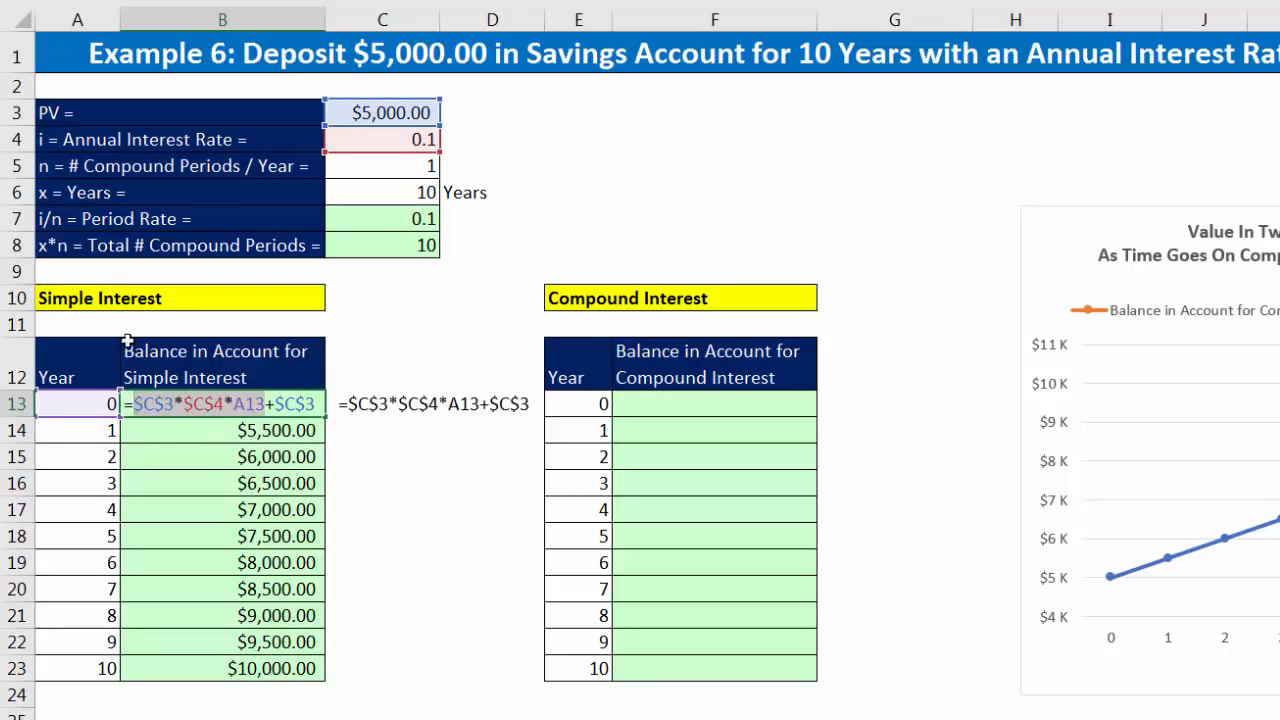
{"action": "key", "text": "Return"}
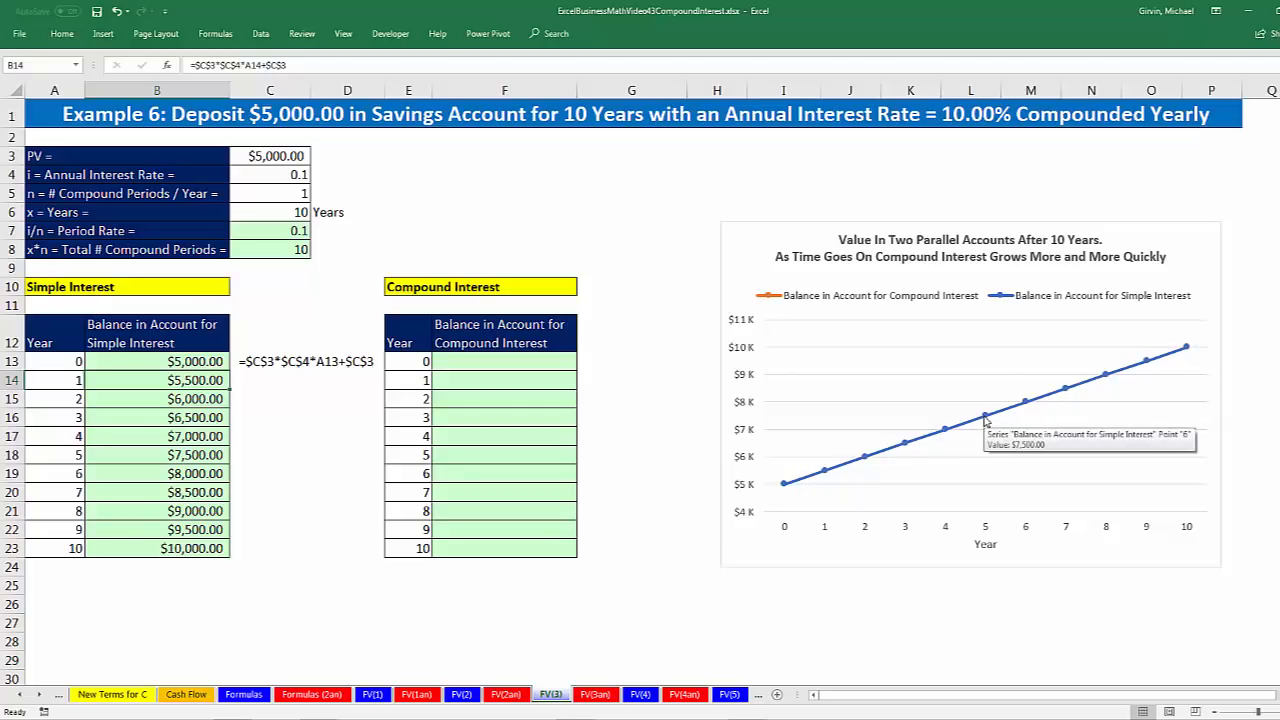
Step: Review the deposit in C3, the period rate in C7 and the year column that the compound interest balances depend on
{"action": "mouse_move", "coordinate": [941, 434]}
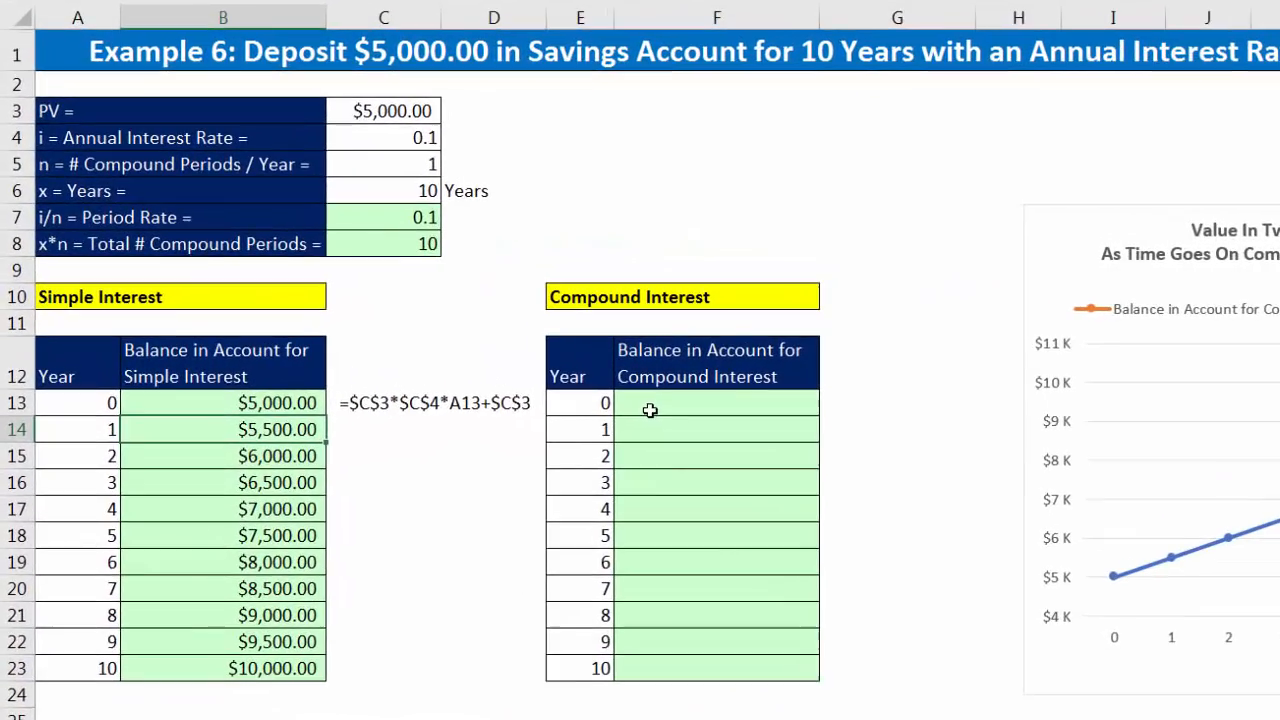
{"action": "left_click", "coordinate": [660, 431]}
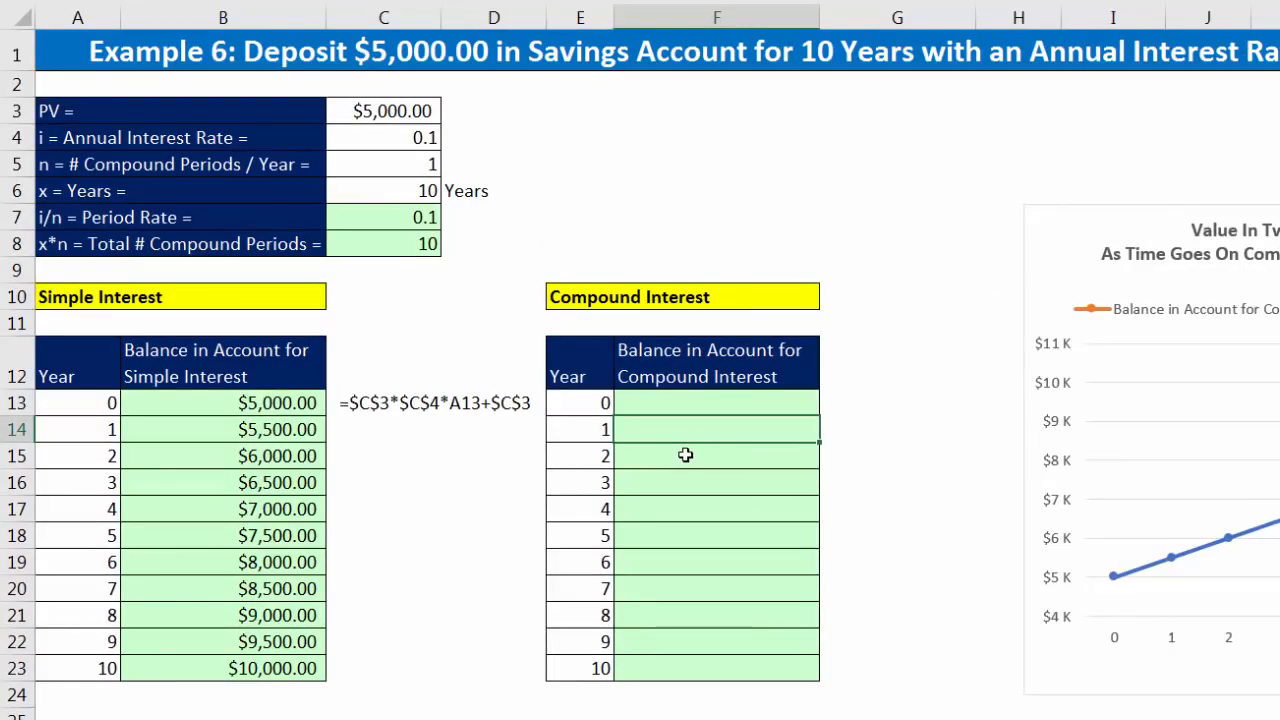
{"action": "left_click", "coordinate": [408, 111]}
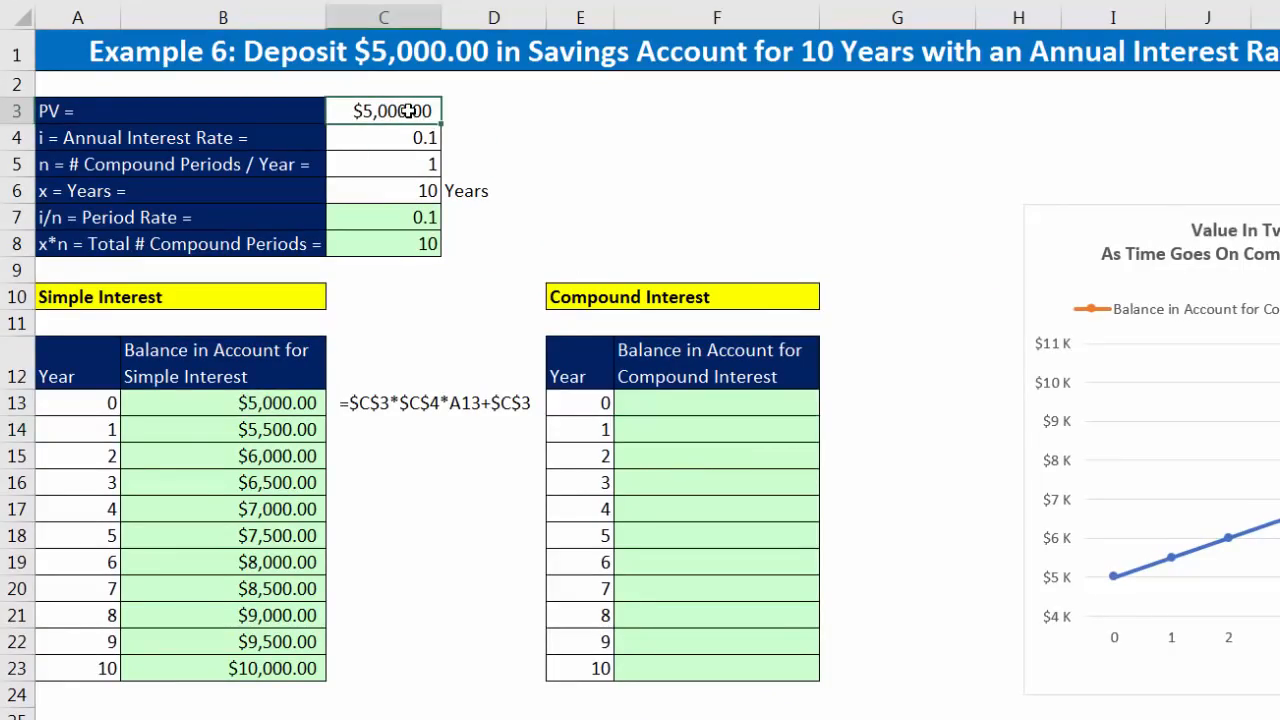
{"action": "left_click", "coordinate": [417, 216]}
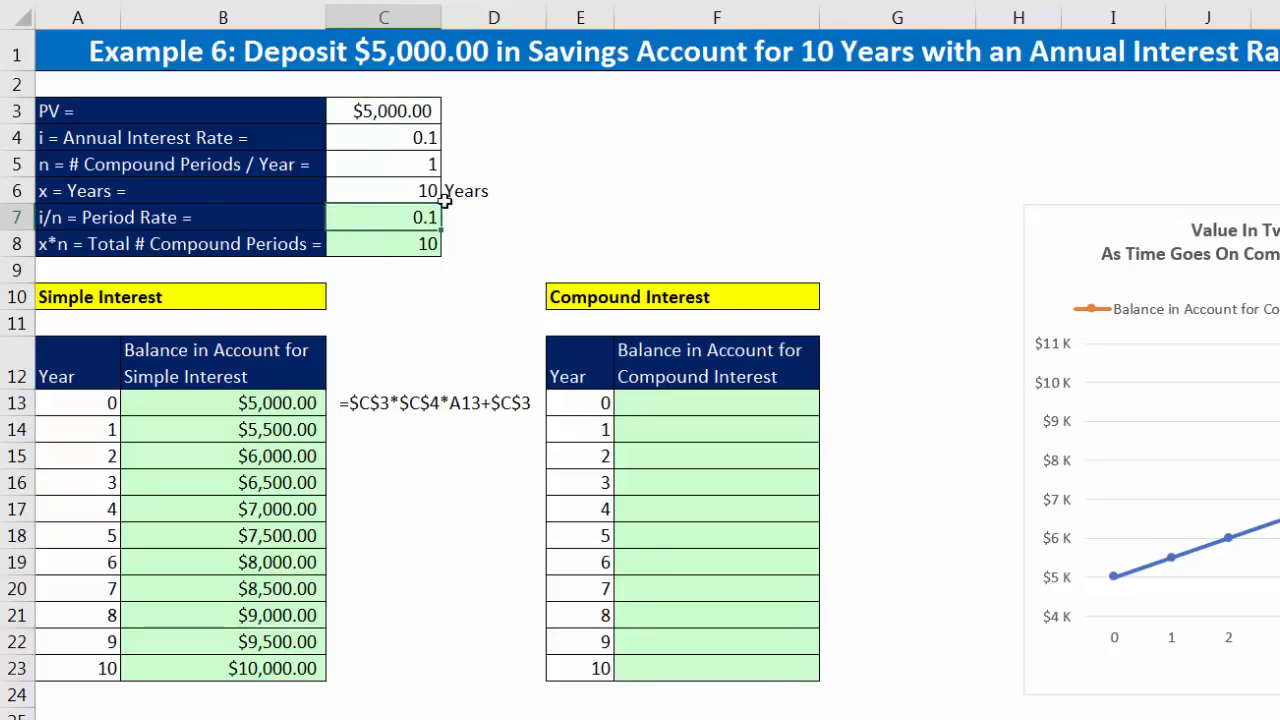
{"action": "left_click", "coordinate": [654, 432]}
{"action": "left_click", "coordinate": [662, 459]}
{"action": "left_click", "coordinate": [672, 490]}
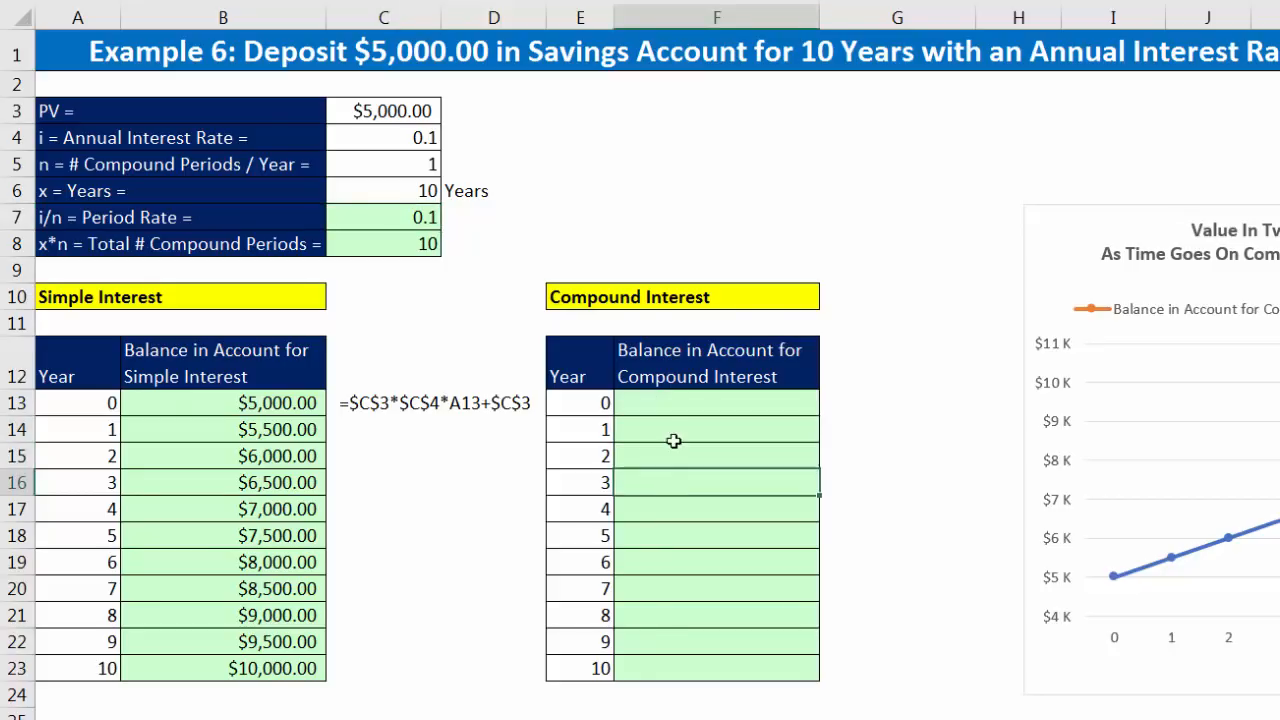
{"action": "left_click", "coordinate": [579, 478]}
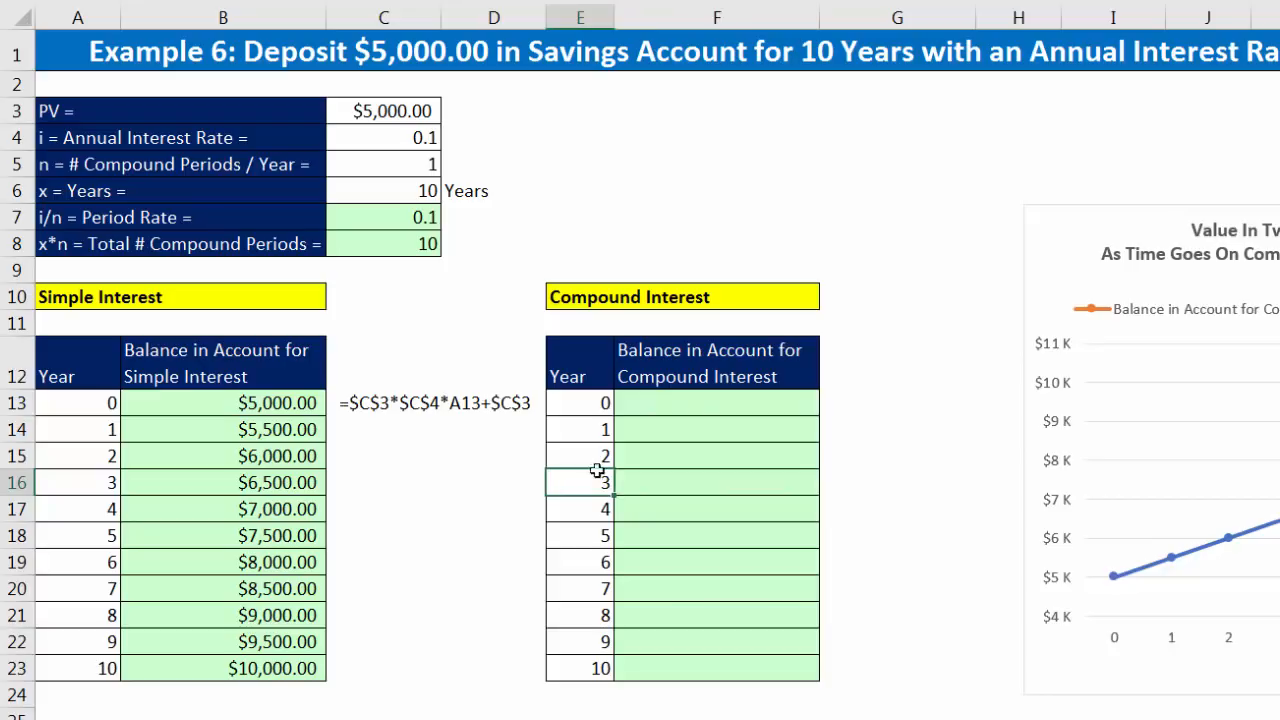
Step: Start an FV function in F14 with the absolute period rate $C$7 and year E14 as the number of periods
{"action": "left_click", "coordinate": [706, 425]}
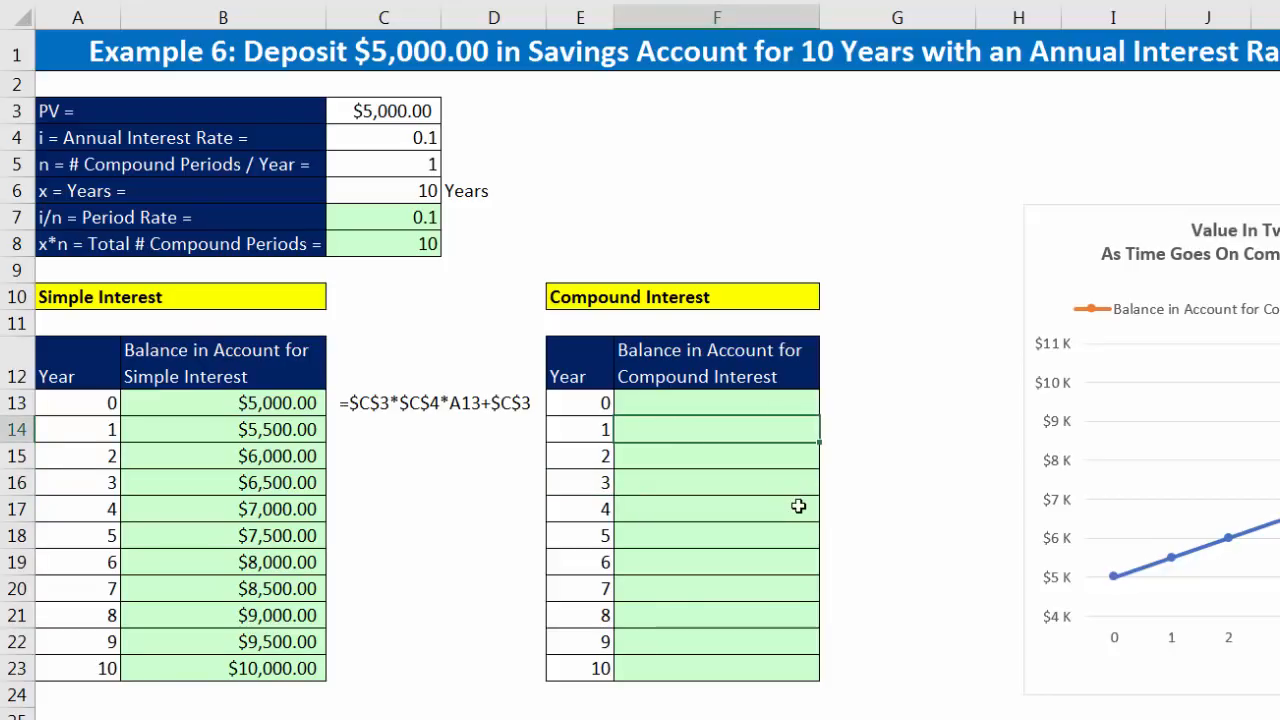
{"action": "type", "text": "=fv"}
{"action": "key", "text": "Tab"}
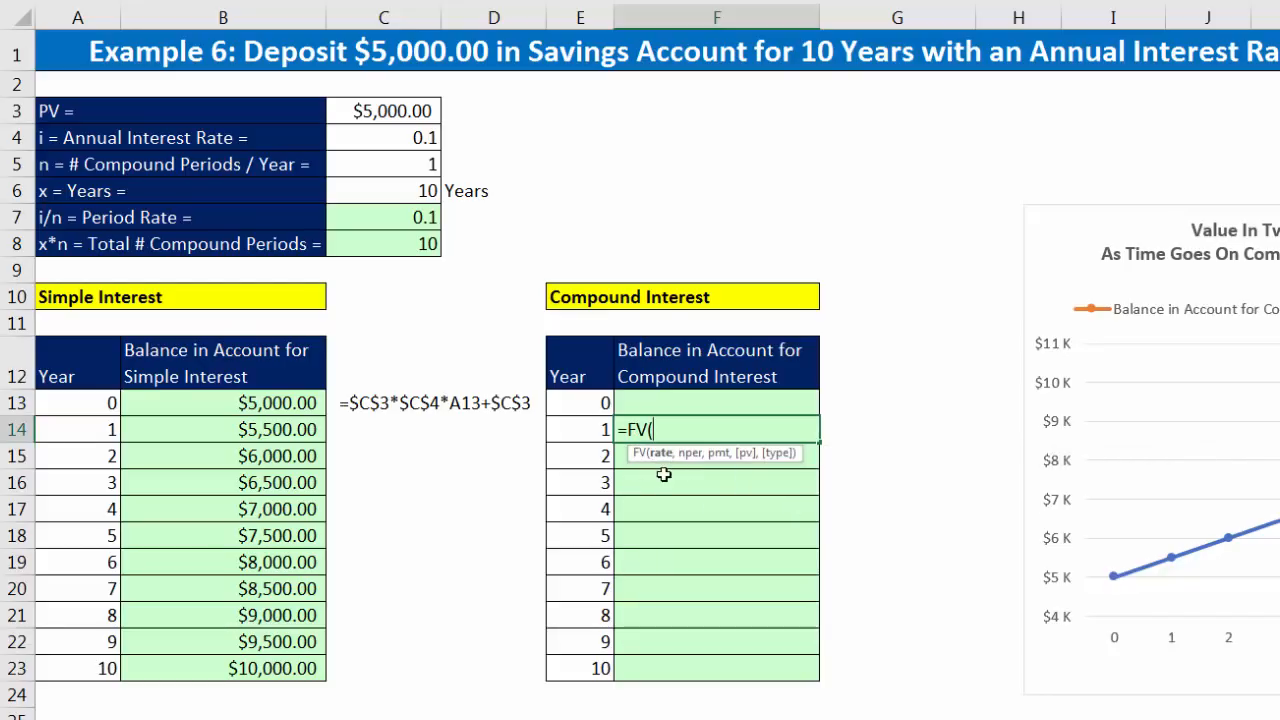
{"action": "left_click", "coordinate": [421, 217]}
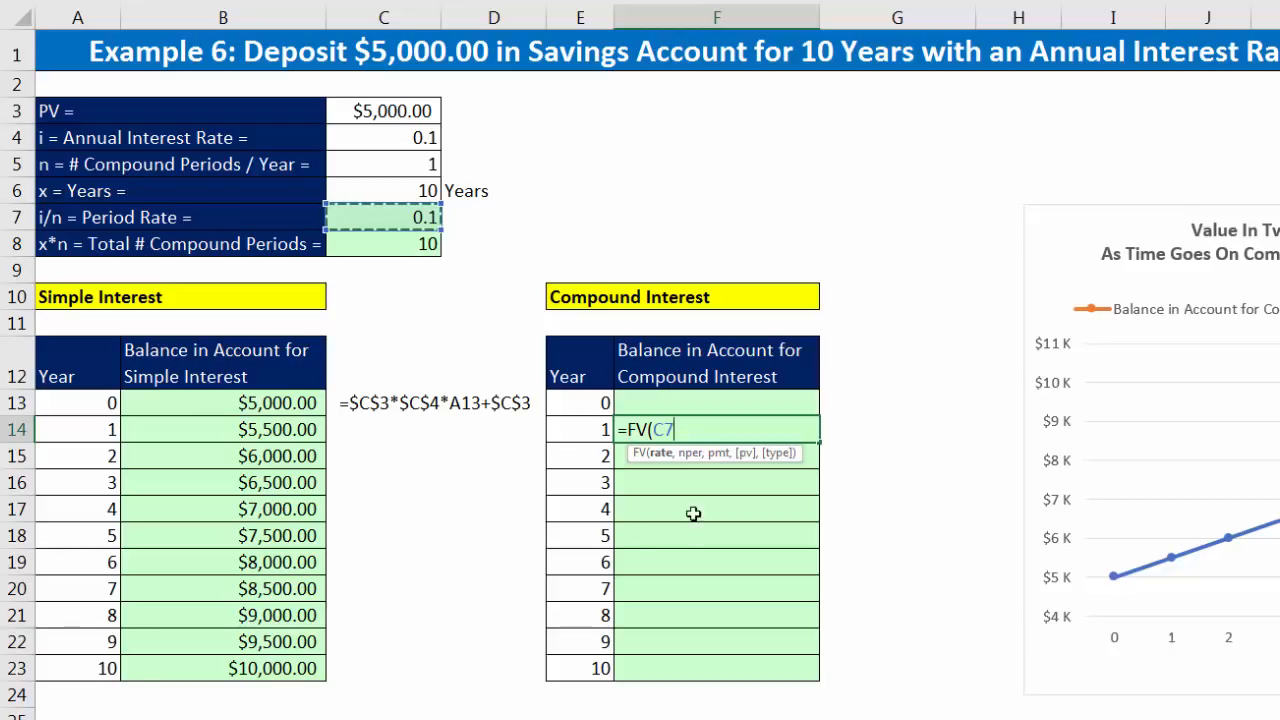
{"action": "key", "text": "F4"}
{"action": "key", "text": "F4"}
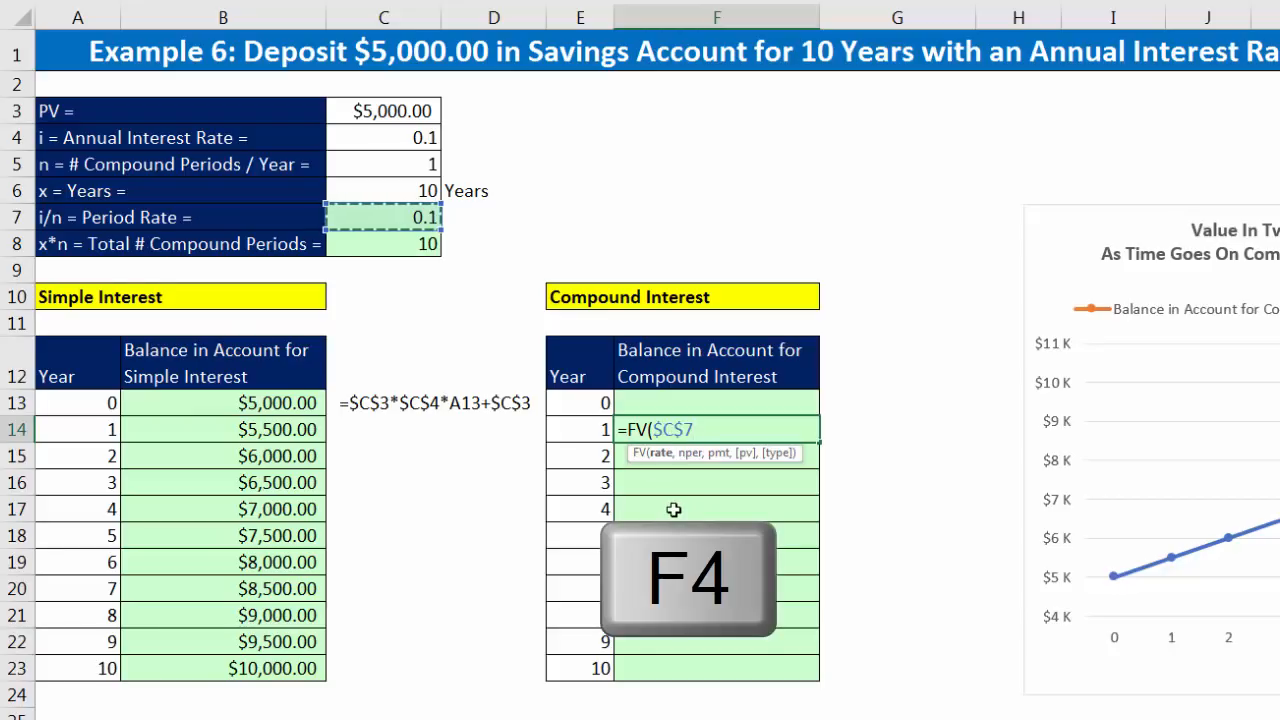
{"action": "type", "text": ","}
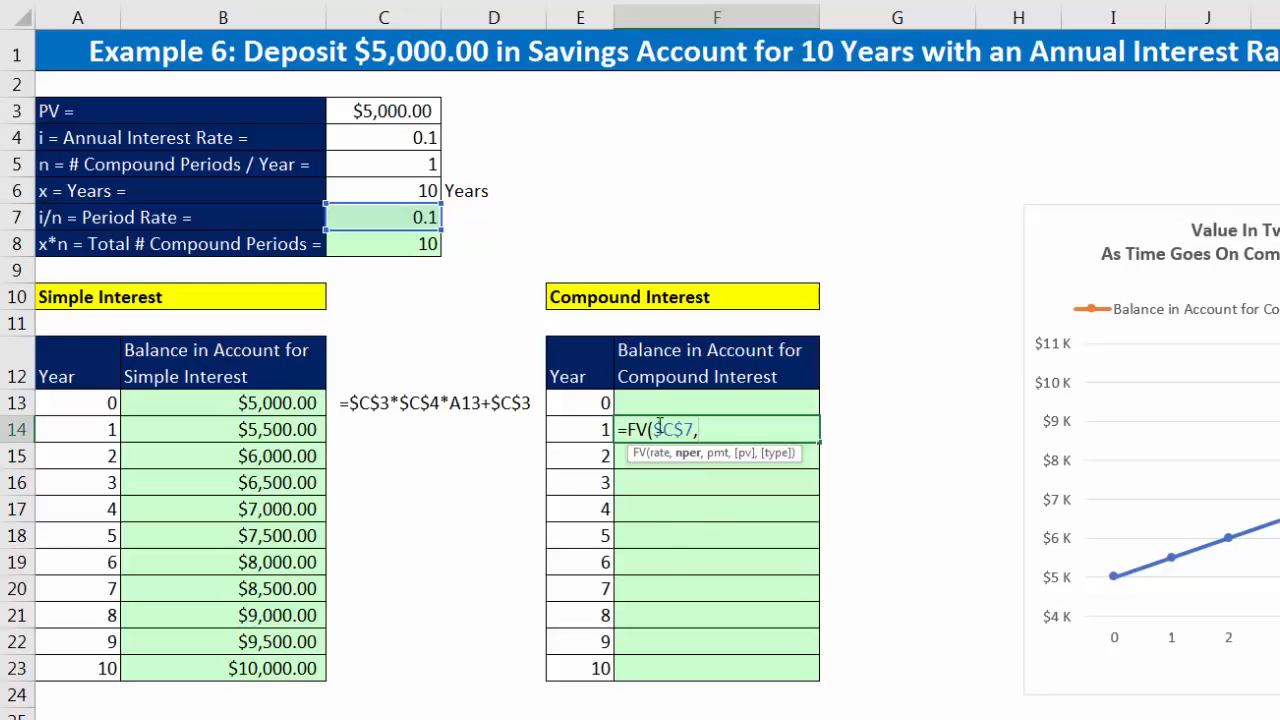
{"action": "left_click", "coordinate": [583, 429]}
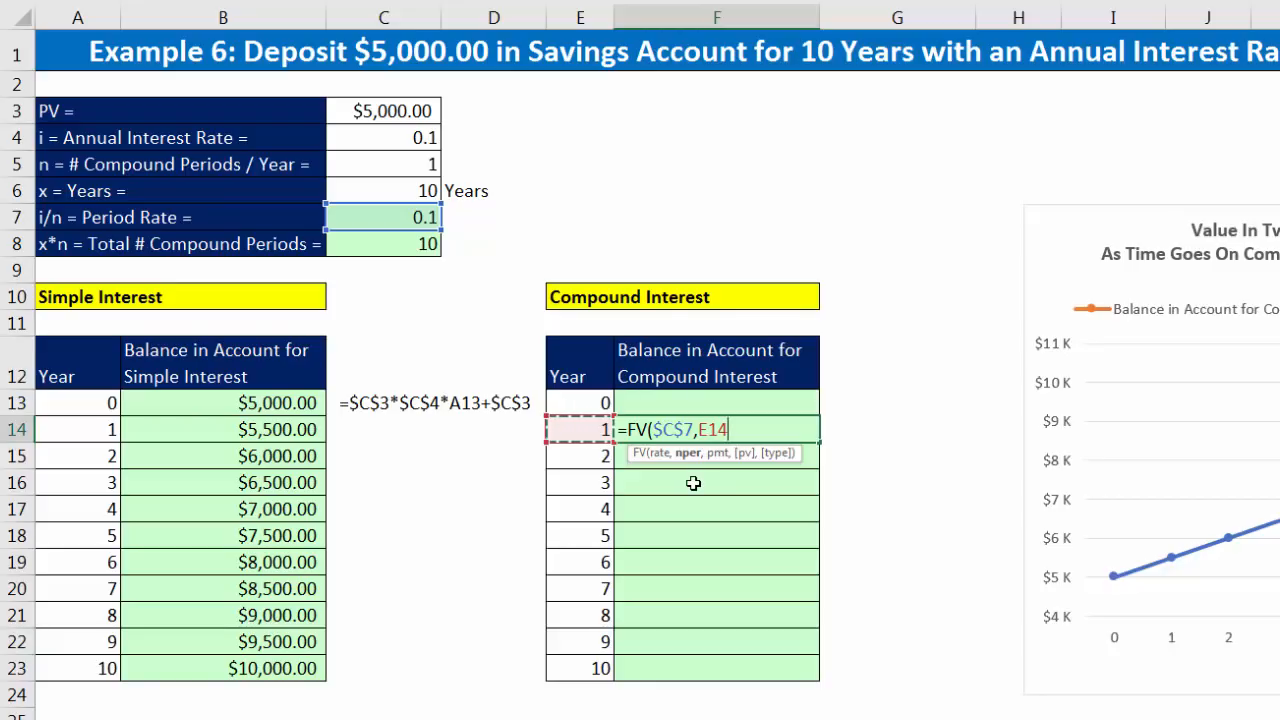
Step: Complete the F14 formula as =FV($C$7,E14,,-$C$3), leaving the payment argument empty and using the negative deposit as present value
{"action": "type", "text": ",,"}
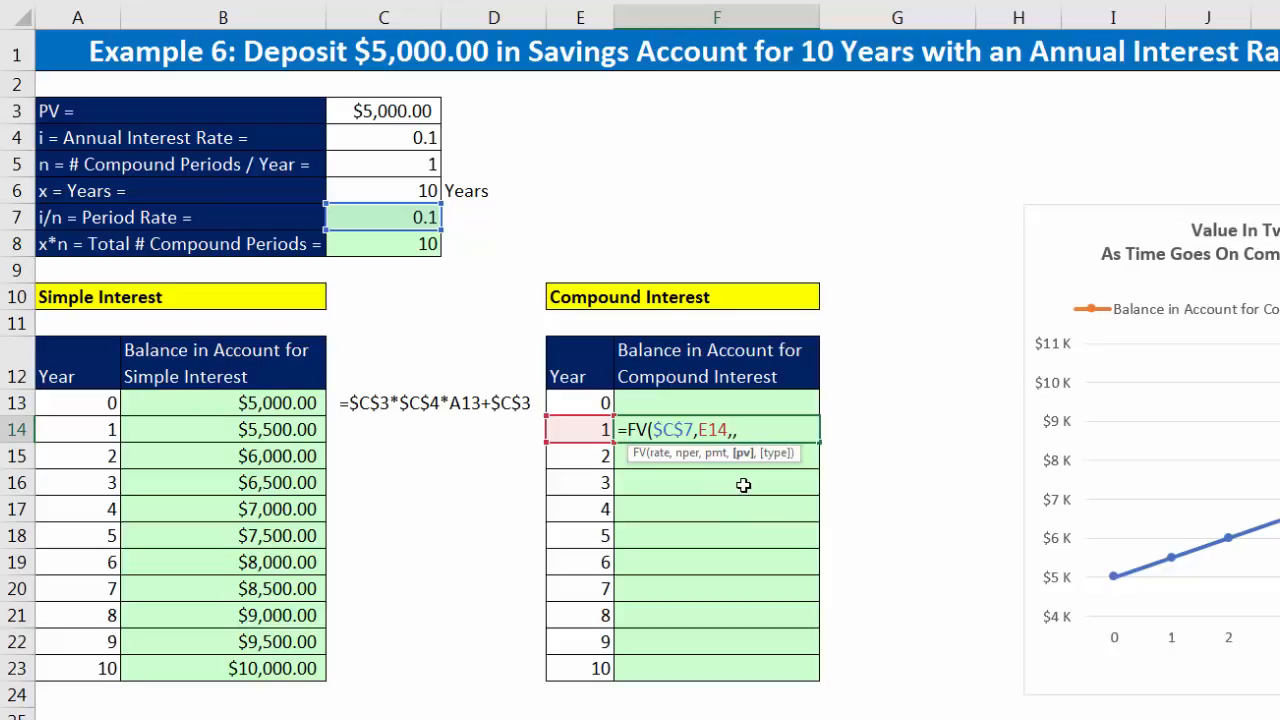
{"action": "type", "text": "-"}
{"action": "left_click", "coordinate": [395, 111]}
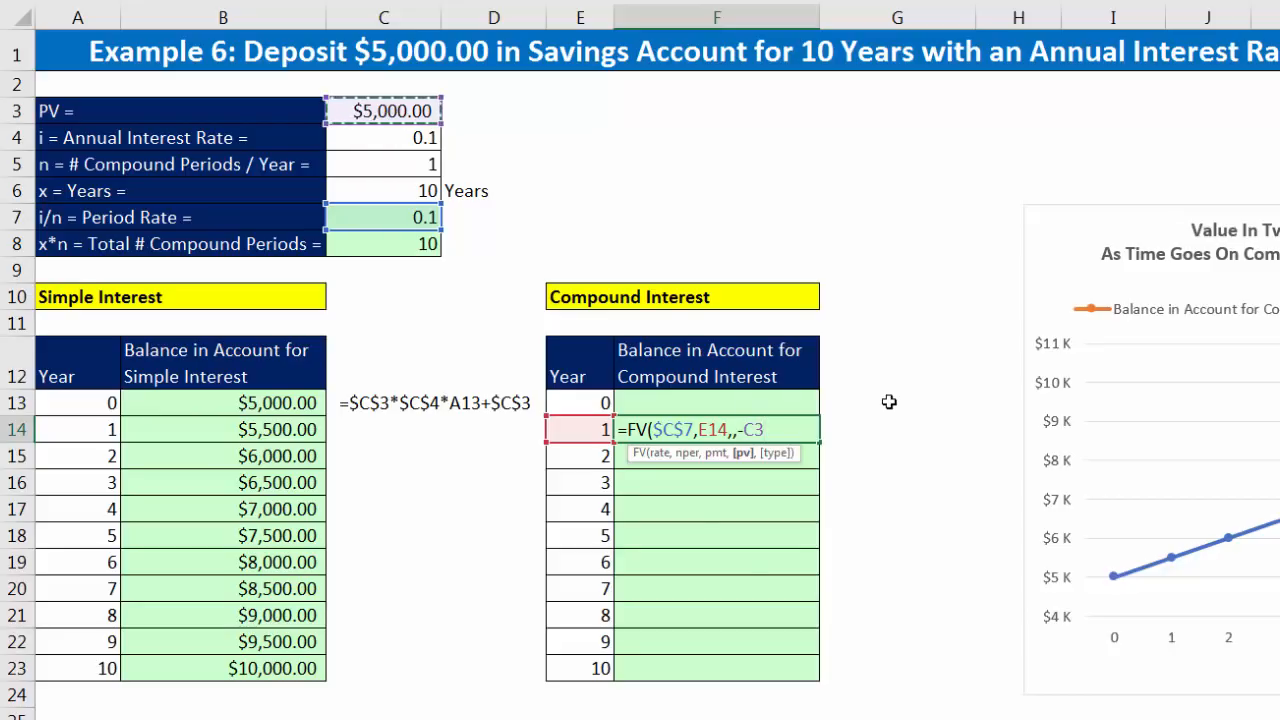
{"action": "key", "text": "F4"}
{"action": "type", "text": ")"}
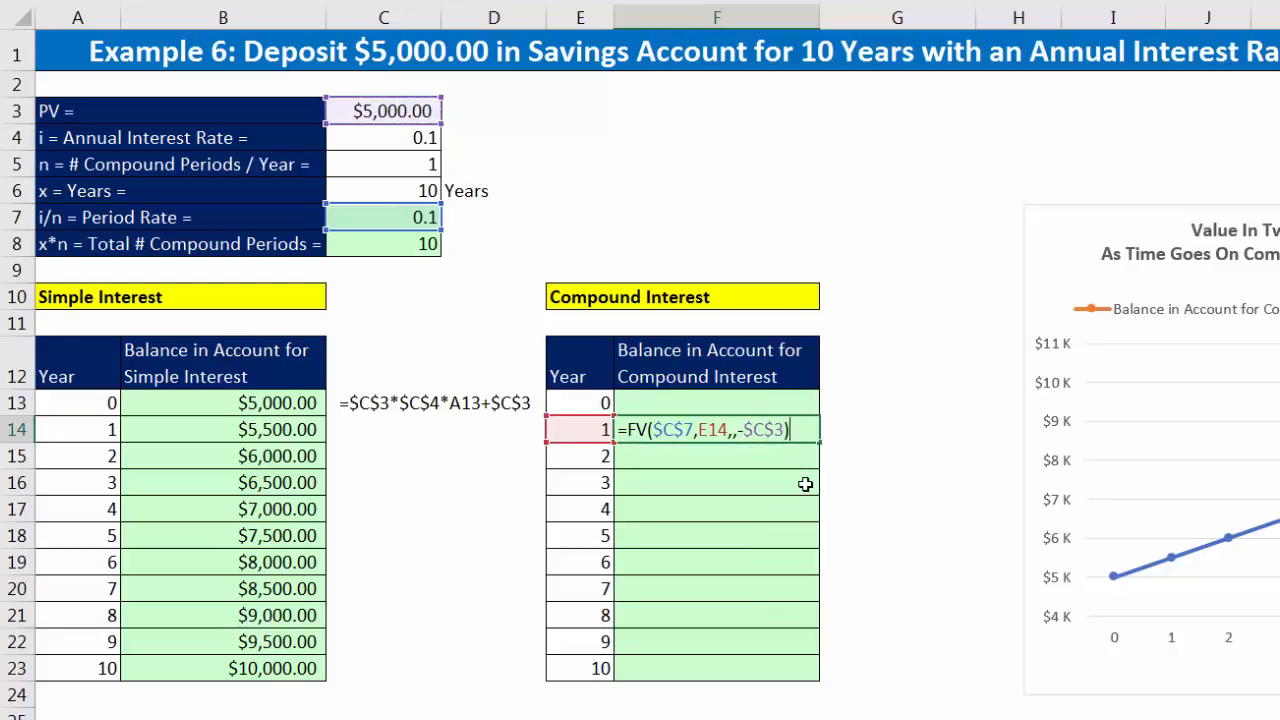
{"action": "key", "text": "ctrl+Return"}
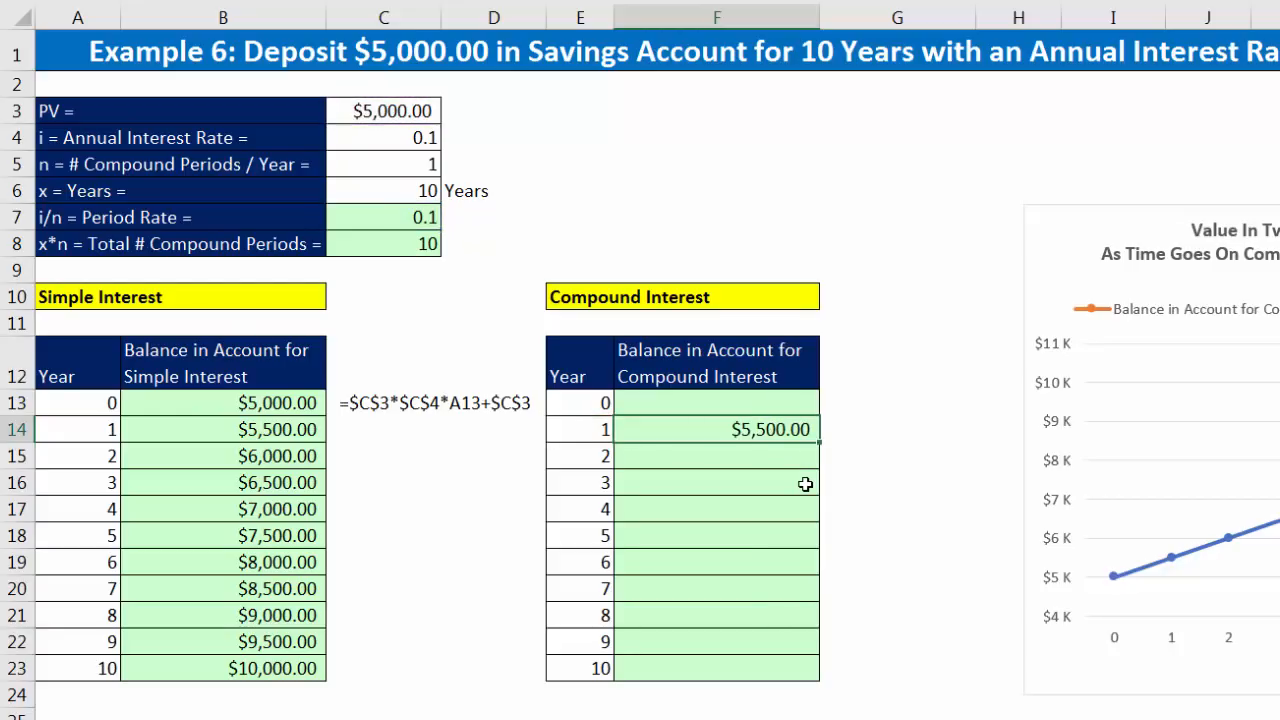
Step: Fill the F14 formula down to F23 and check the year 10 formulas in F23 and B23
{"action": "double_click", "coordinate": [819, 442]}
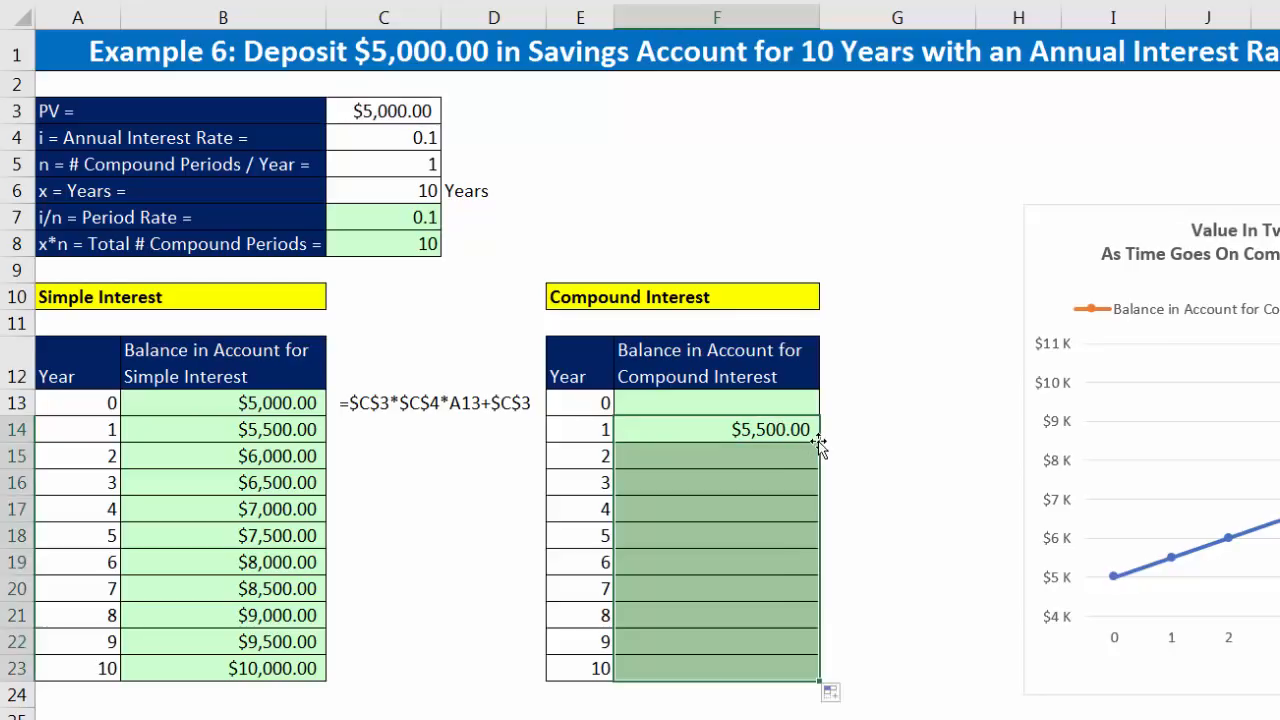
{"action": "left_click", "coordinate": [748, 670]}
{"action": "key", "text": "F2"}
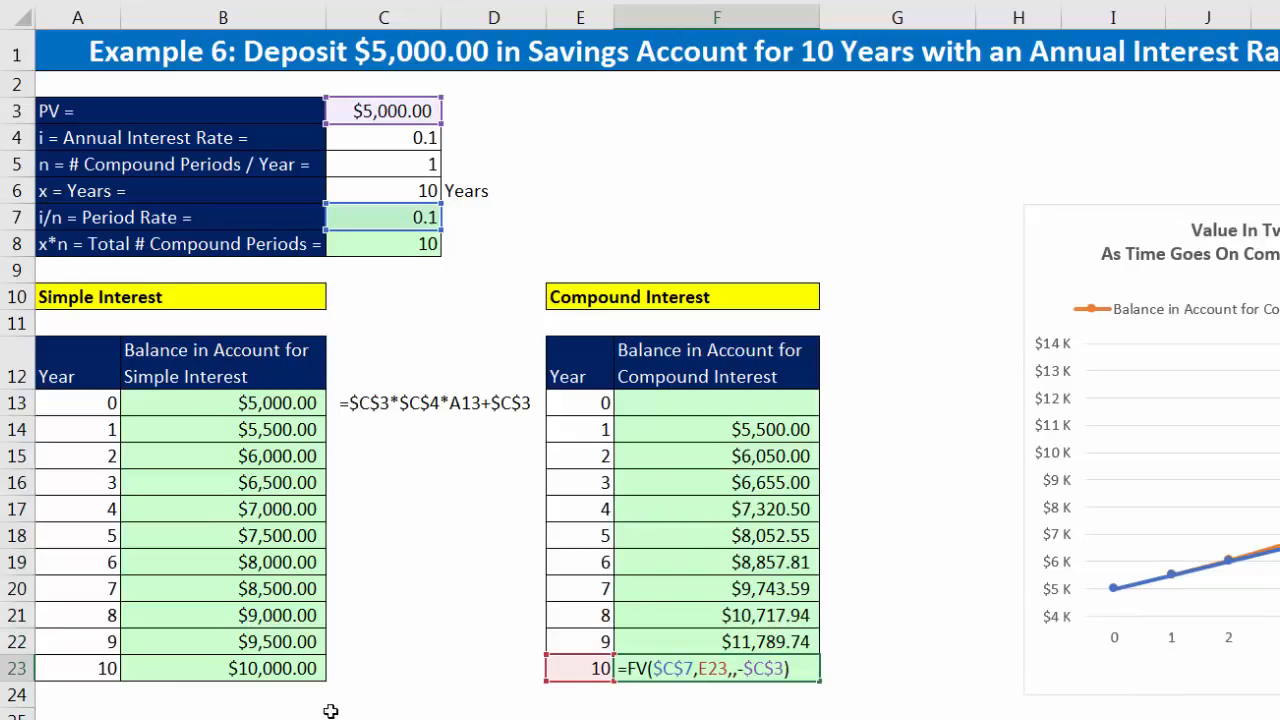
{"action": "key", "text": "Escape"}
{"action": "left_click", "coordinate": [250, 676]}
{"action": "key", "text": "F2"}
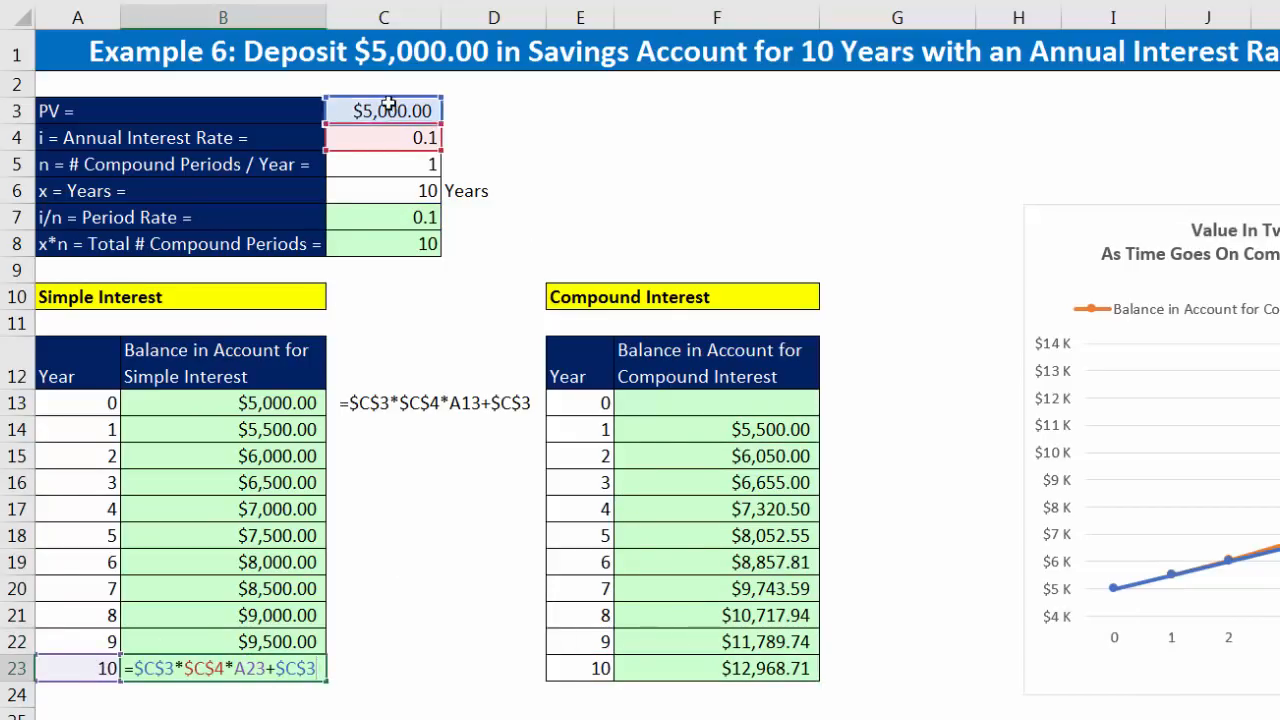
{"action": "key", "text": "Escape"}
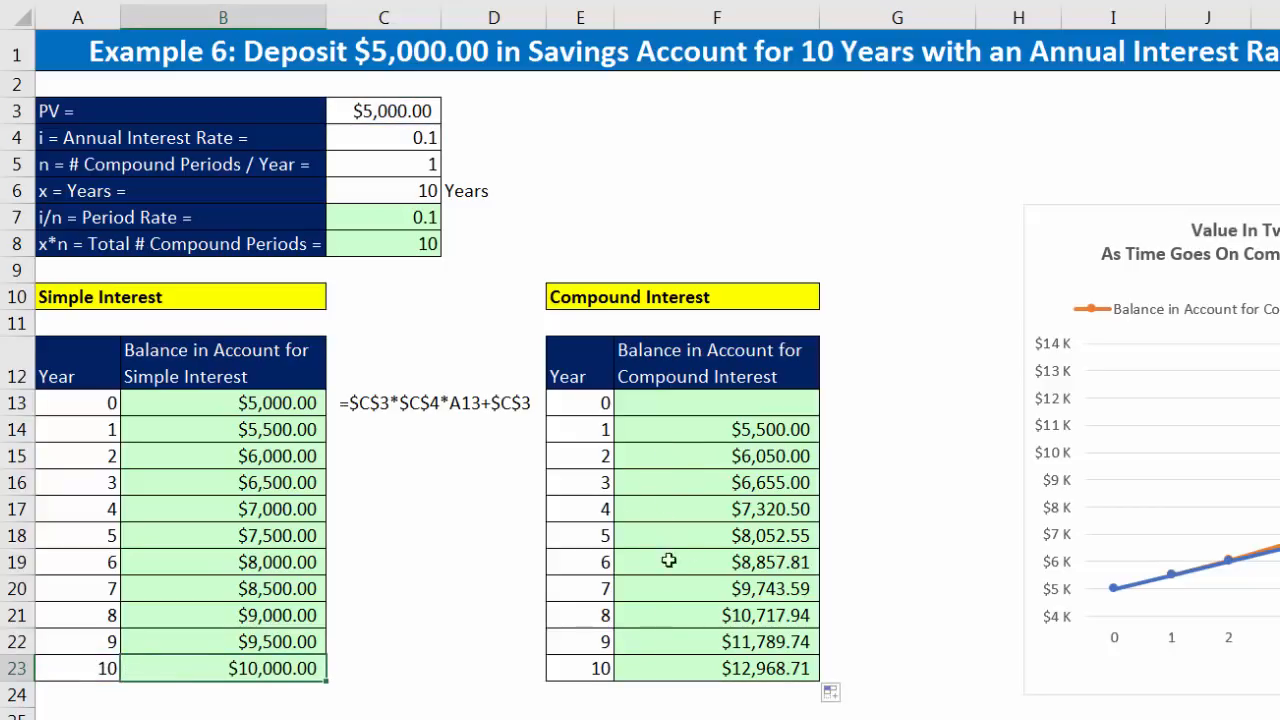
Step: Review the compound interest balances from year 3 in F16 to year 10 in F23
{"action": "left_click", "coordinate": [695, 485]}
{"action": "left_click", "coordinate": [715, 508]}
{"action": "left_click", "coordinate": [731, 537]}
{"action": "left_click", "coordinate": [733, 564]}
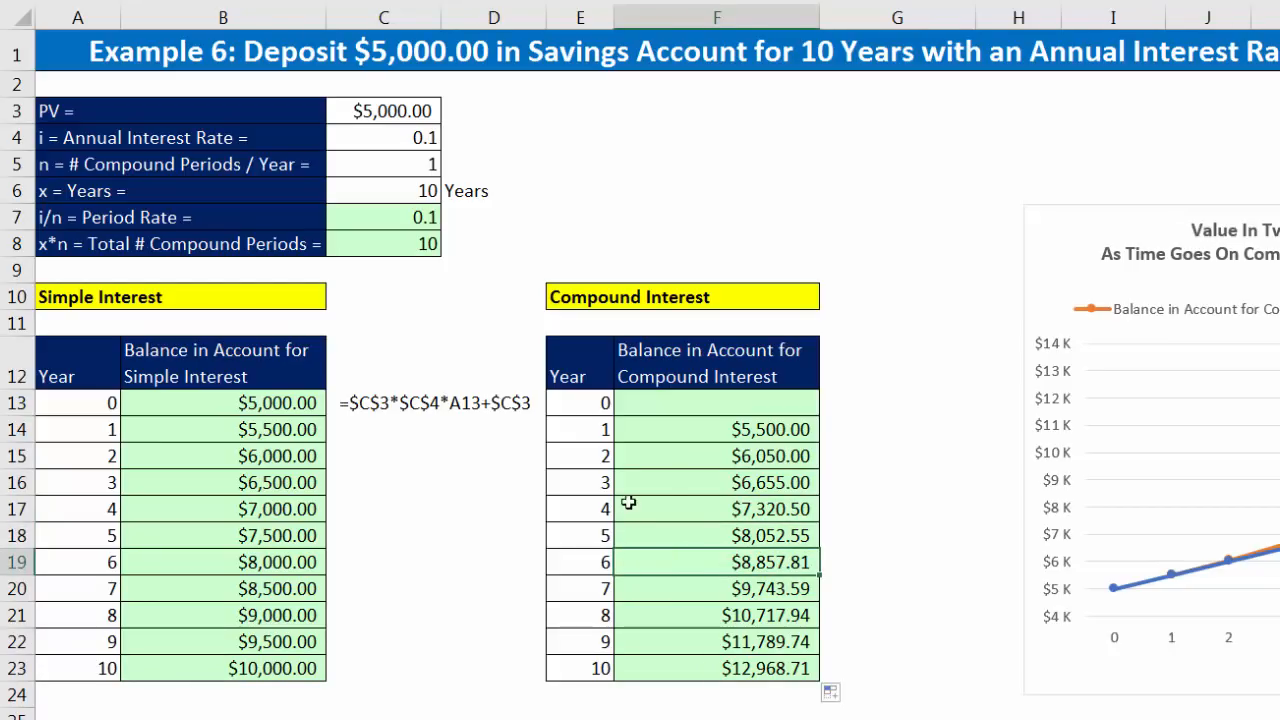
{"action": "left_click", "coordinate": [726, 588]}
{"action": "left_click", "coordinate": [729, 634]}
{"action": "left_click", "coordinate": [731, 670]}
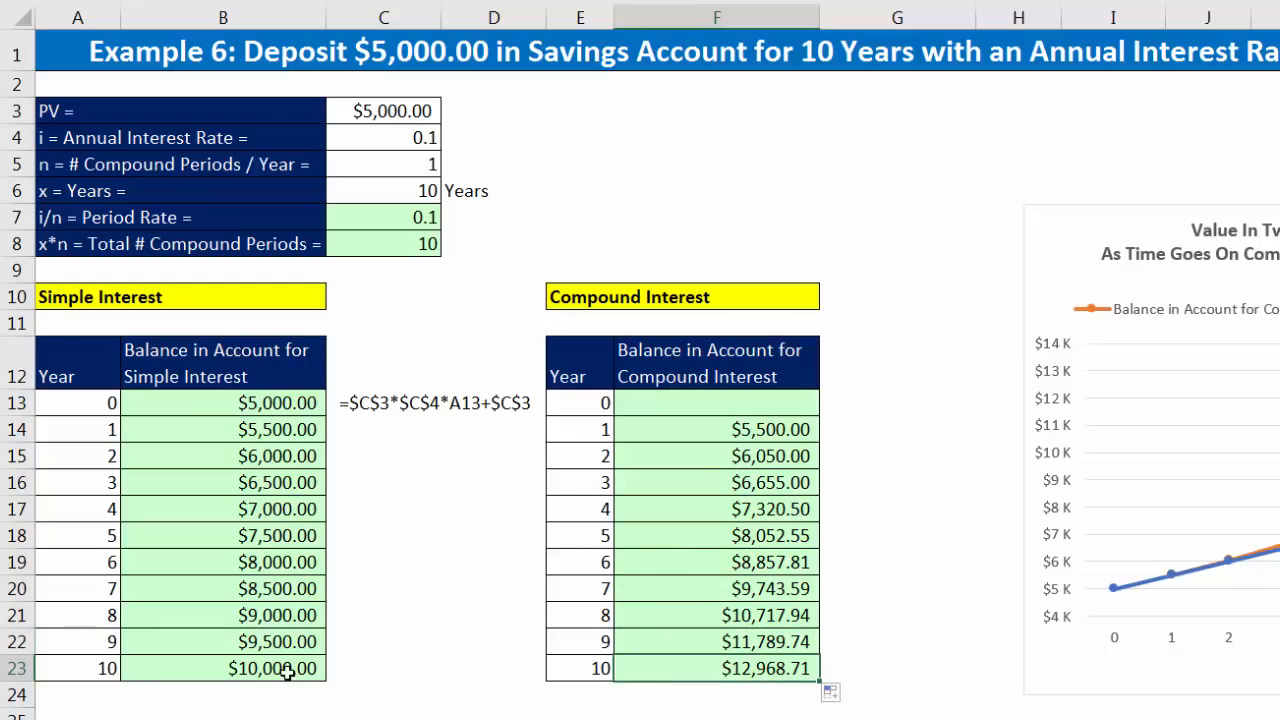
Step: Copy the compound interest formula from F14 up to year 0 in F13 and check its period reference
{"action": "left_click", "coordinate": [776, 434]}
{"action": "left_click_drag", "start_coordinate": [822, 444], "coordinate": [810, 412]}
{"action": "double_click", "coordinate": [763, 410]}
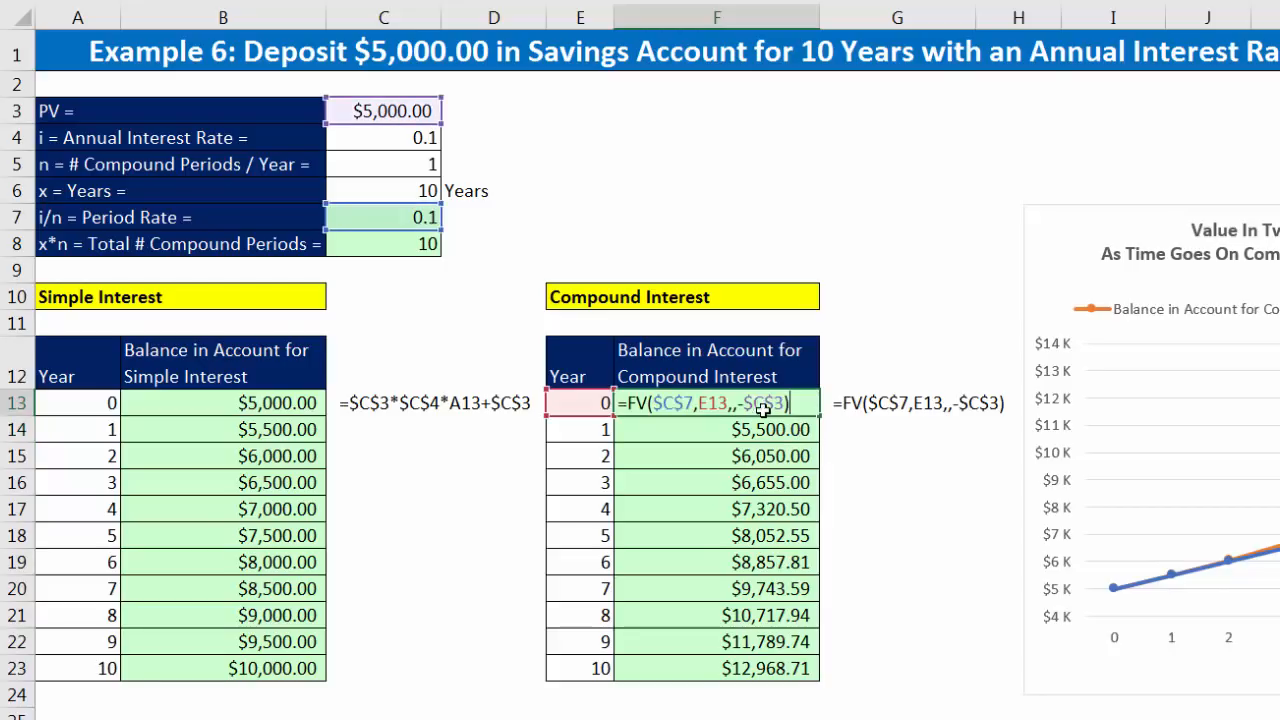
{"action": "double_click", "coordinate": [713, 403]}
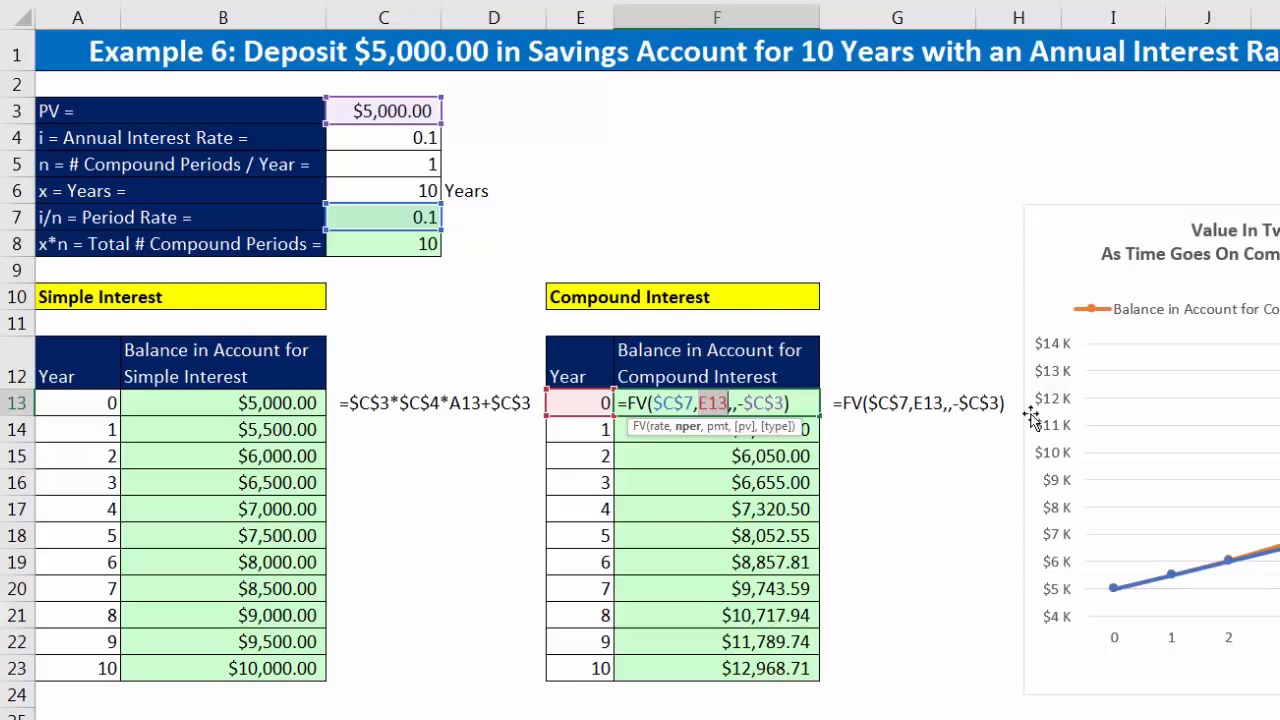
{"action": "key", "text": "Return"}
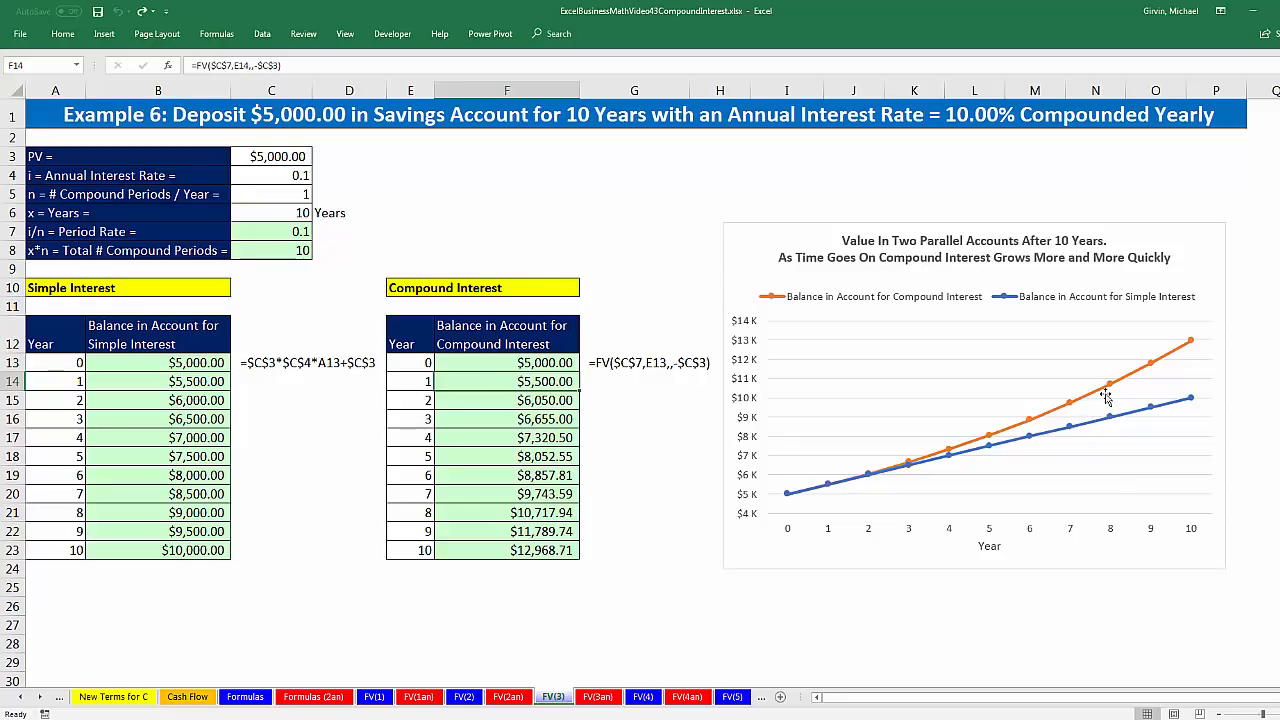
Step: On the FV(4) sheet, enter 365 compounding periods per year in D9 and 15 years in D10
{"action": "mouse_move", "coordinate": [1190, 345]}
{"action": "left_click", "coordinate": [645, 698]}
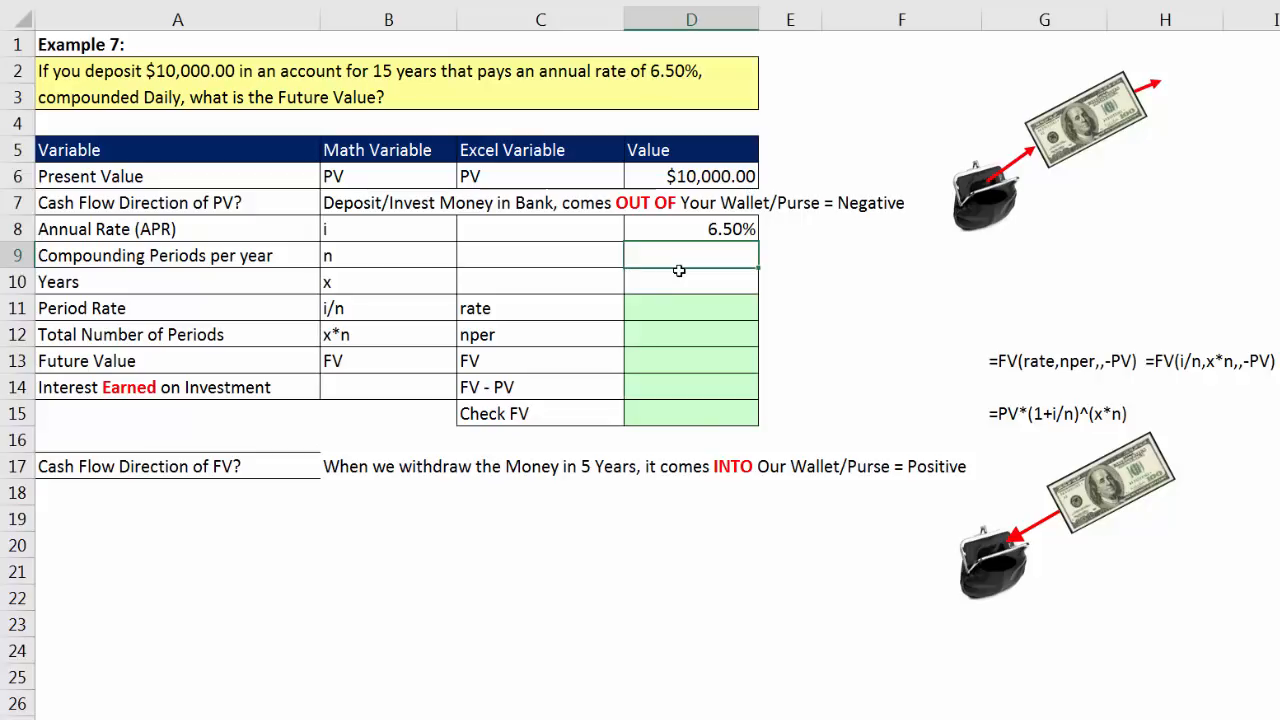
{"action": "type", "text": "5"}
{"action": "key", "text": "Return"}
{"action": "type", "text": "15"}
{"action": "key", "text": "Return"}
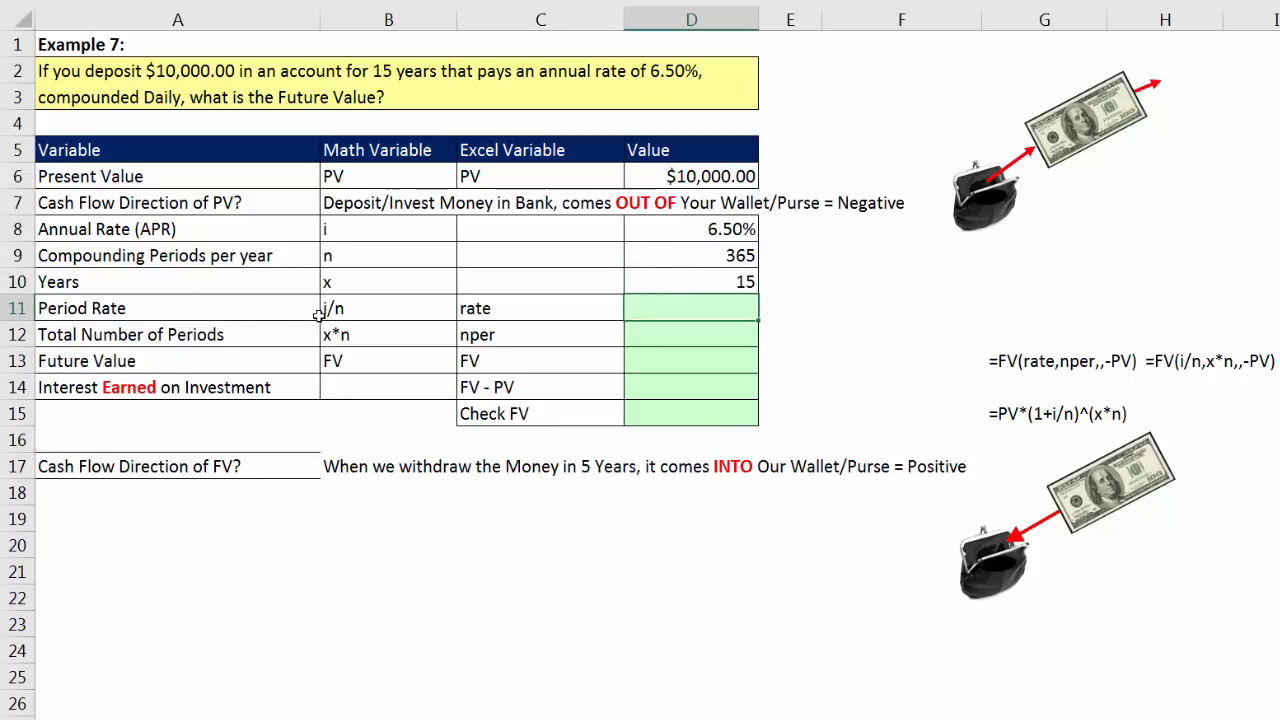
Step: Calculate the period rate in D11 by dividing the annual rate by the compounding periods per year with =D8/D9
{"action": "left_click", "coordinate": [730, 234]}
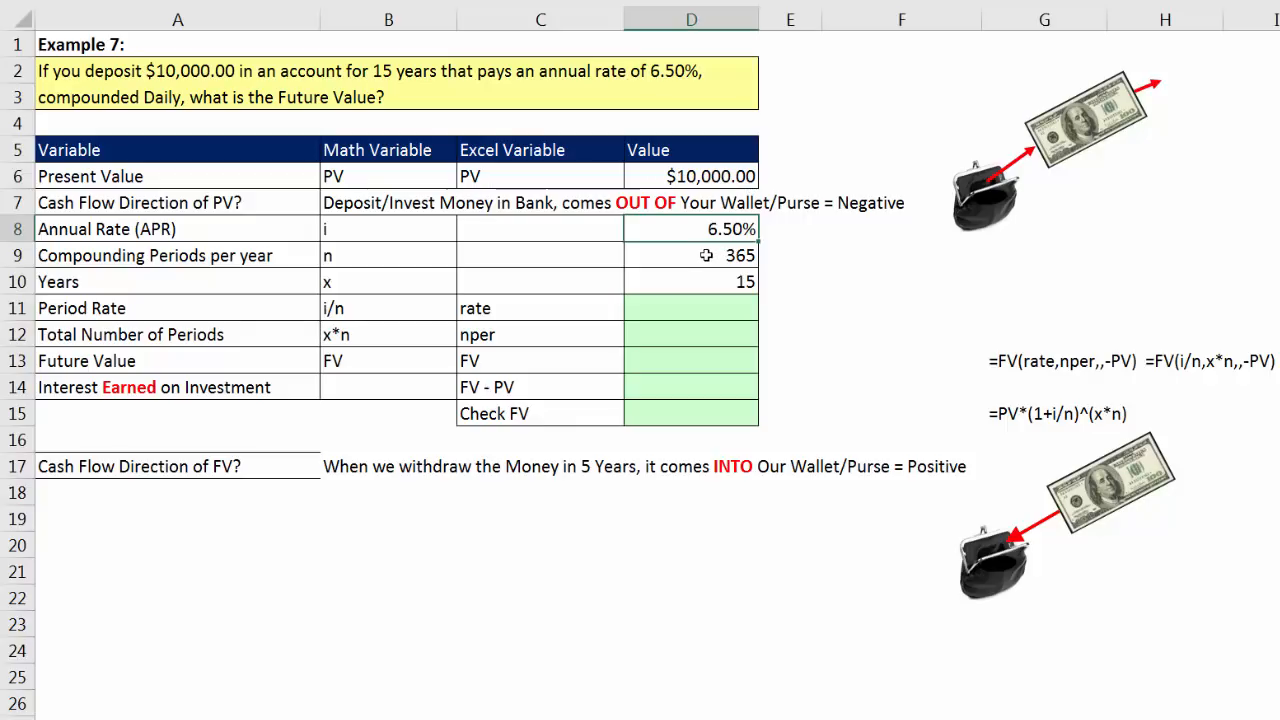
{"action": "left_click", "coordinate": [706, 255]}
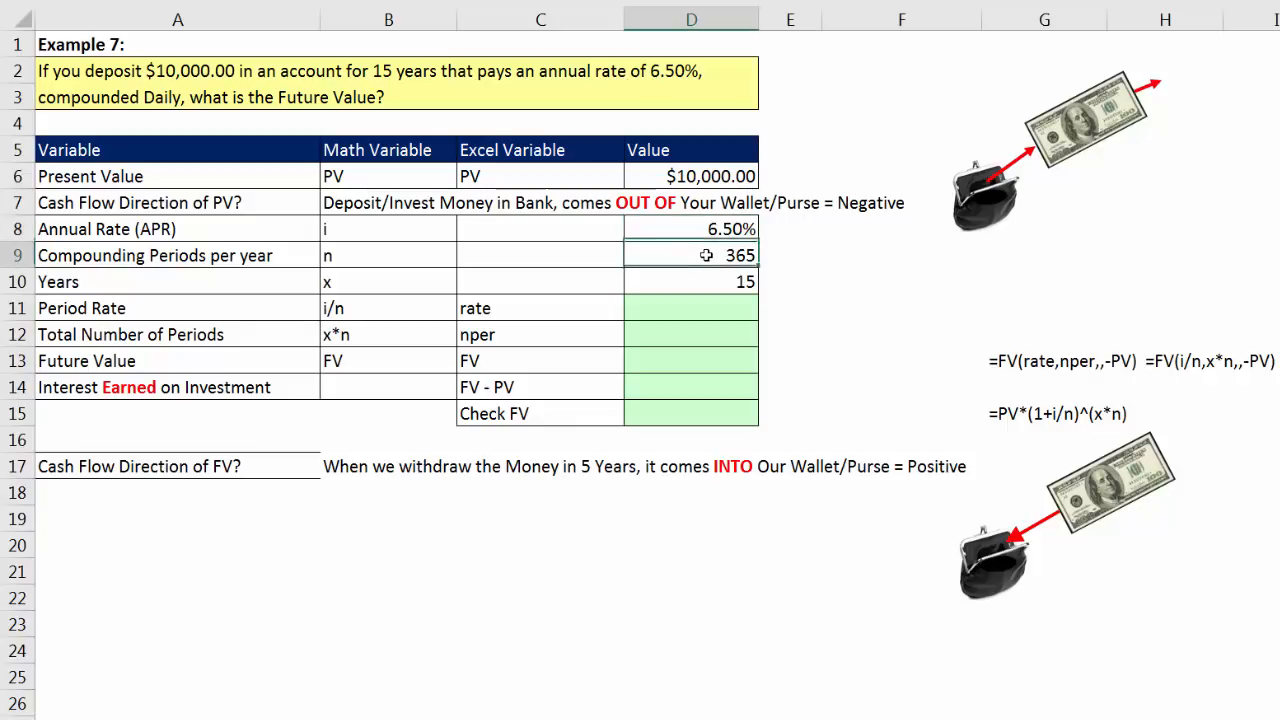
{"action": "left_click", "coordinate": [728, 308]}
{"action": "type", "text": "="}
{"action": "key", "text": "Up"}
{"action": "key", "text": "Up"}
{"action": "key", "text": "Up"}
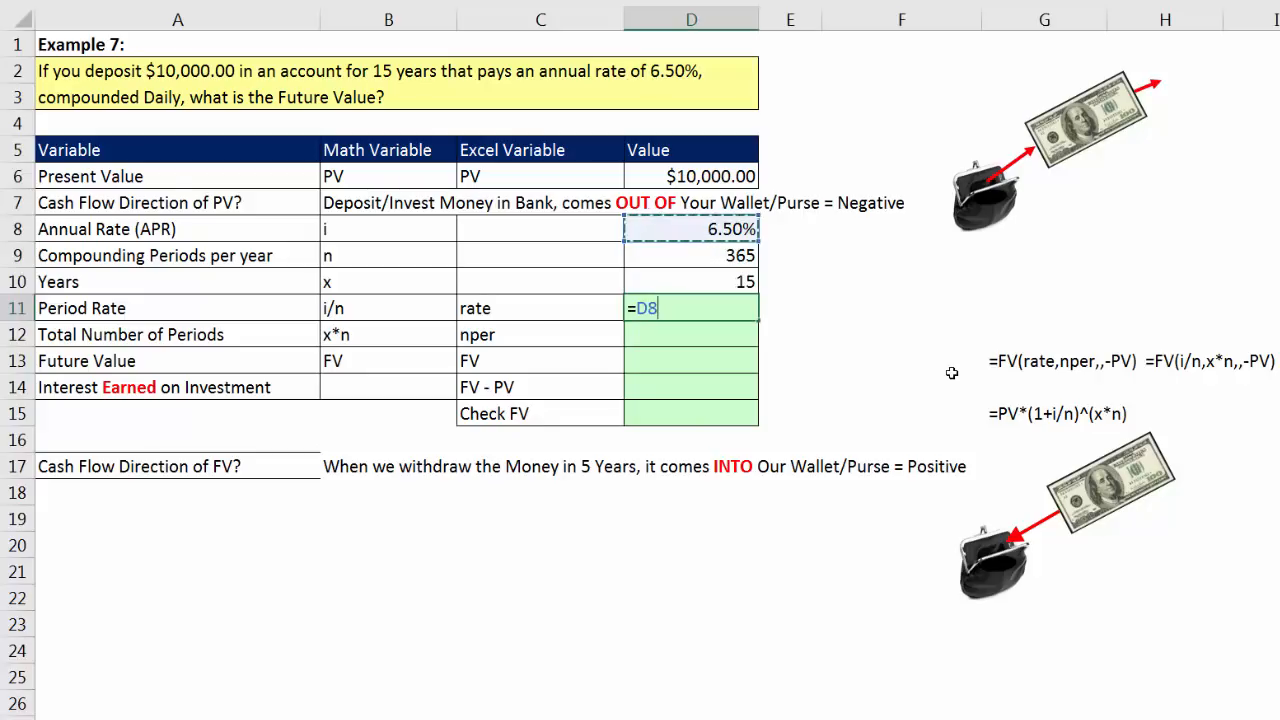
{"action": "type", "text": "/"}
{"action": "key", "text": "Up"}
{"action": "key", "text": "Up"}
{"action": "key", "text": "Return"}
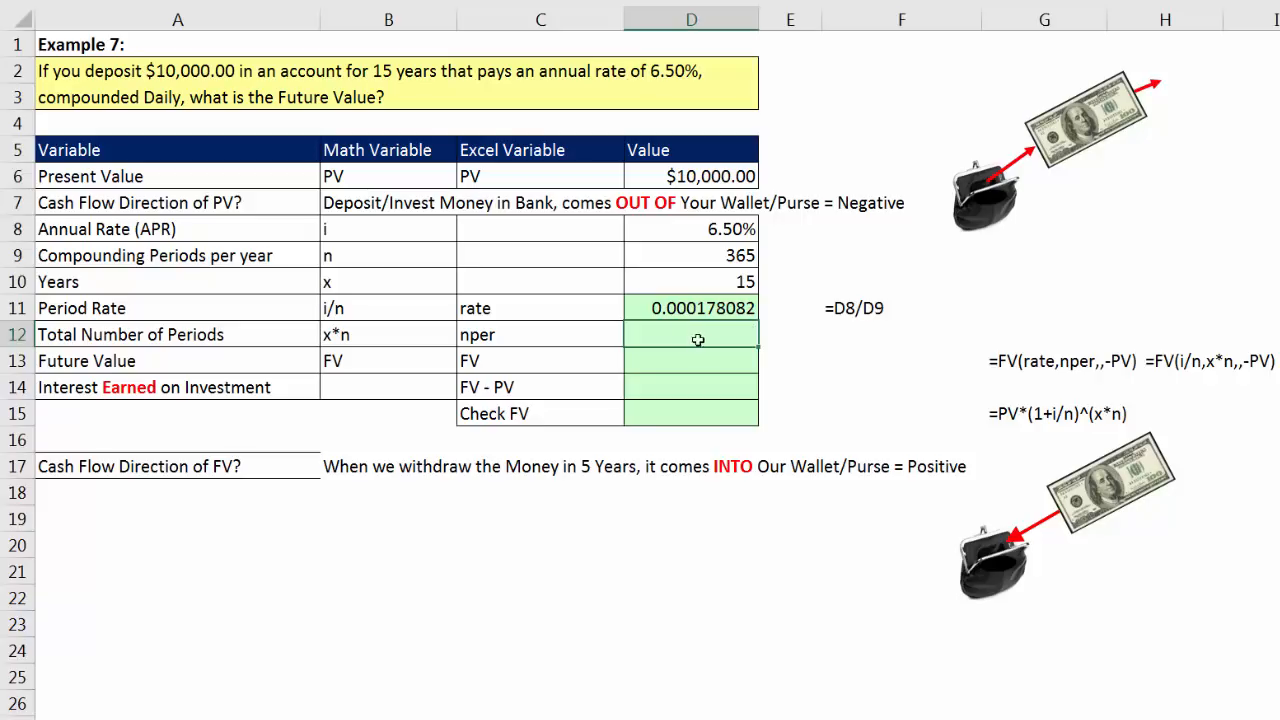
Step: Calculate the total number of periods in D12 with =D10*D9 and move on to the future value cell D13
{"action": "key", "text": "Up"}
{"action": "key", "text": "Up"}
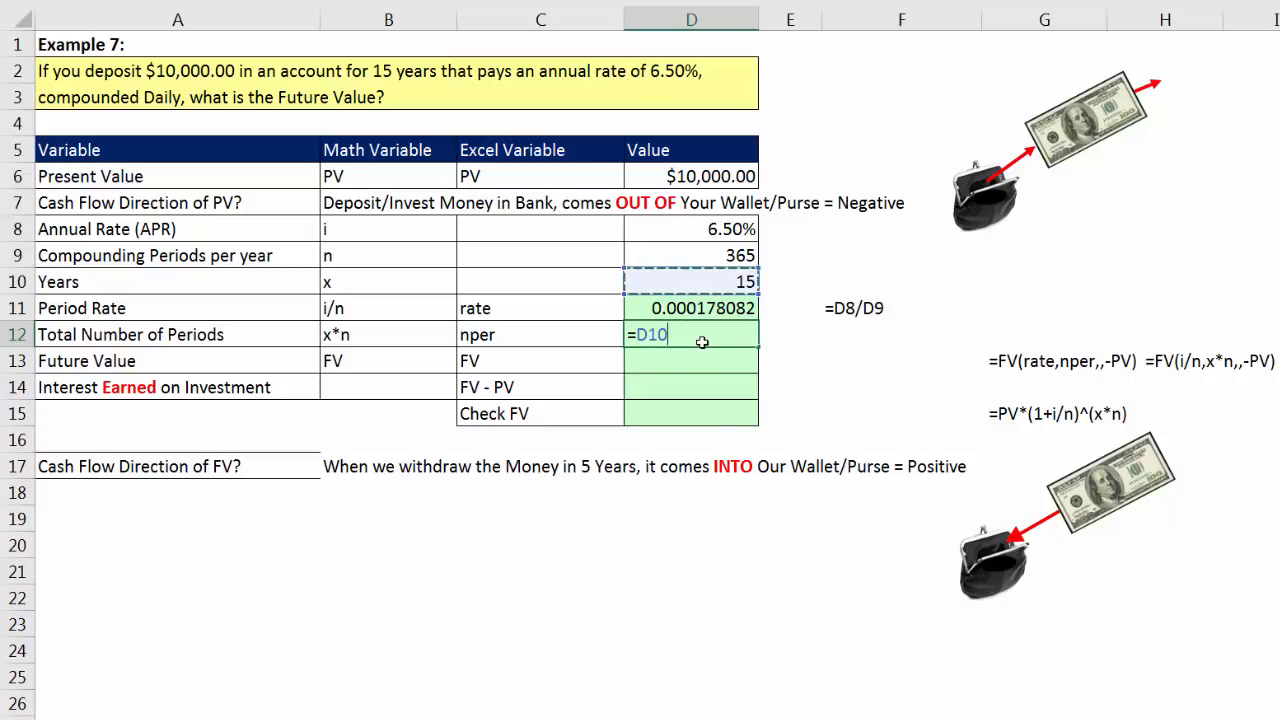
{"action": "type", "text": "*"}
{"action": "key", "text": "Up"}
{"action": "key", "text": "Up"}
{"action": "key", "text": "Up"}
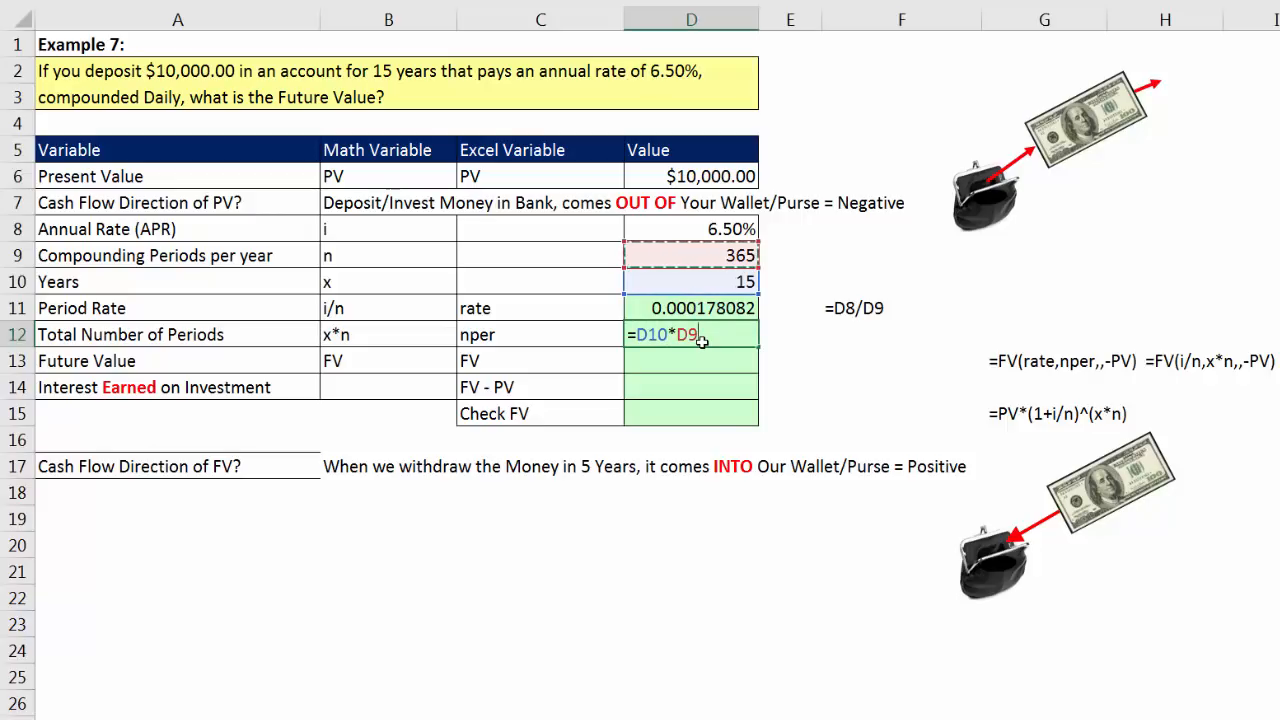
{"action": "key", "text": "Return"}
{"action": "left_click", "coordinate": [702, 342]}
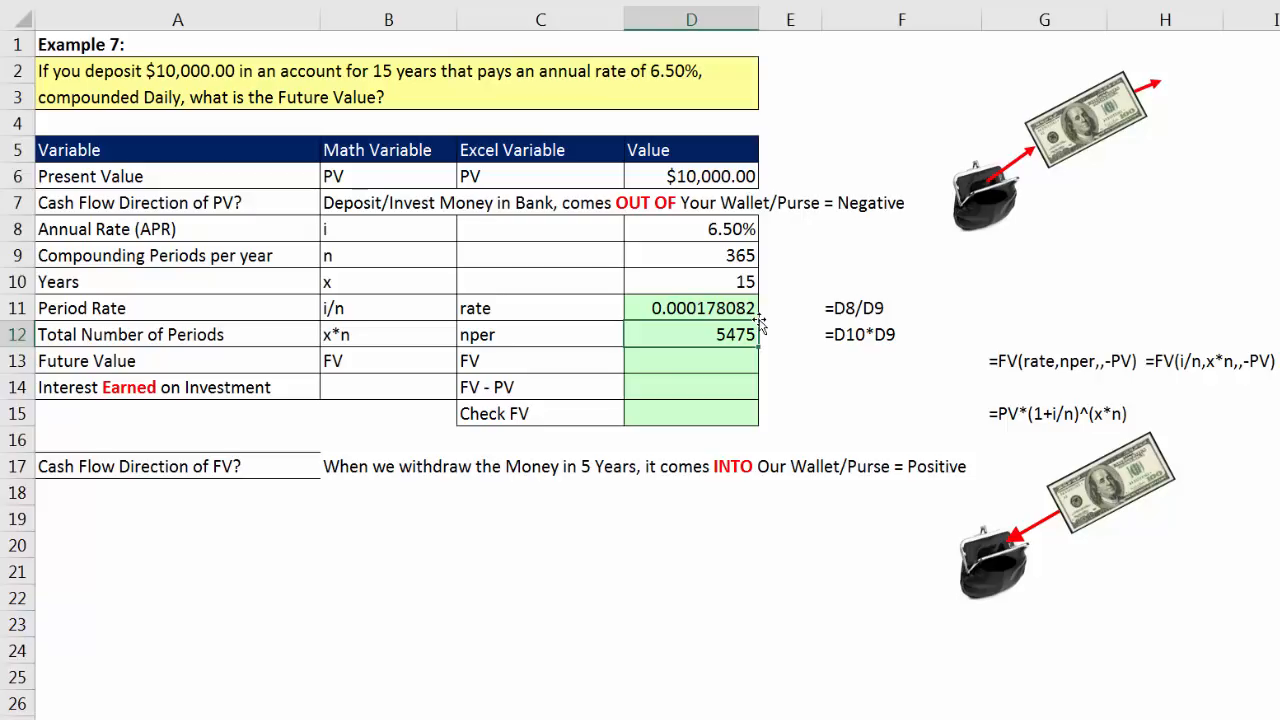
{"action": "key", "text": "Down"}
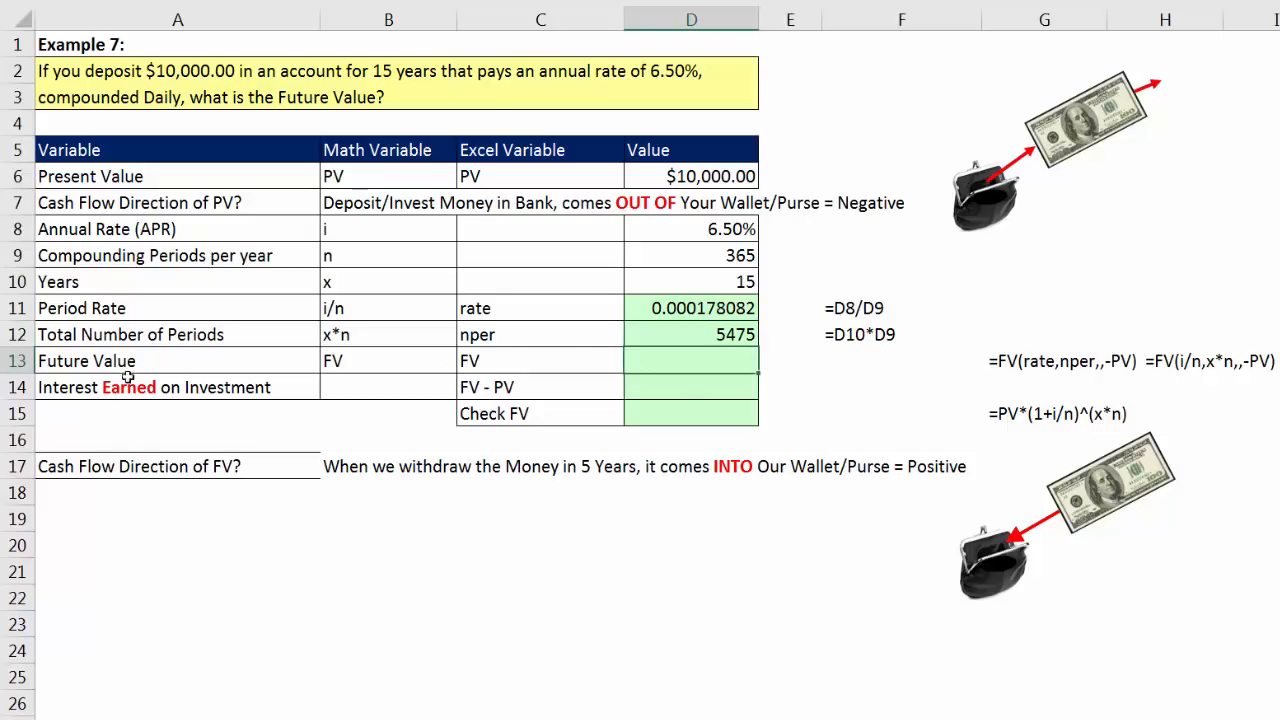
Step: Calculate the future value in D13 from the period rate, total periods and negative present value with =FV(D11,D12,,-D6)
{"action": "type", "text": "=fv"}
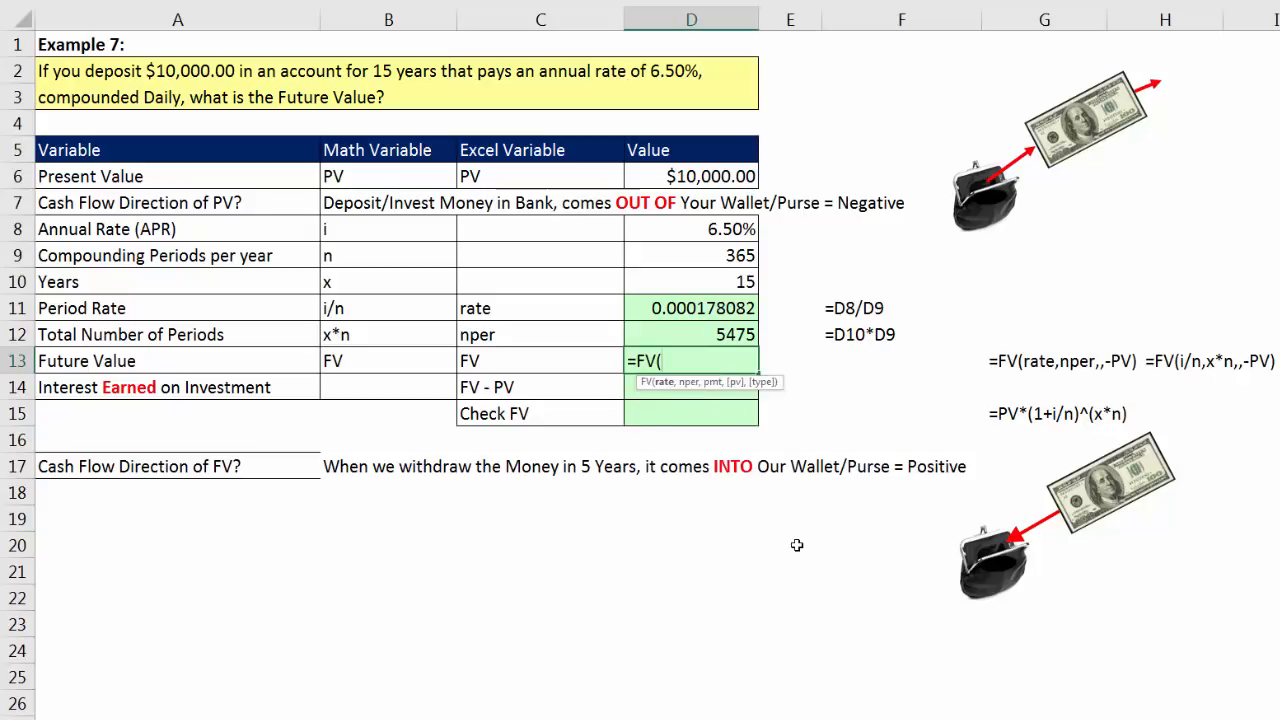
{"action": "key", "text": "Up"}
{"action": "key", "text": "Up"}
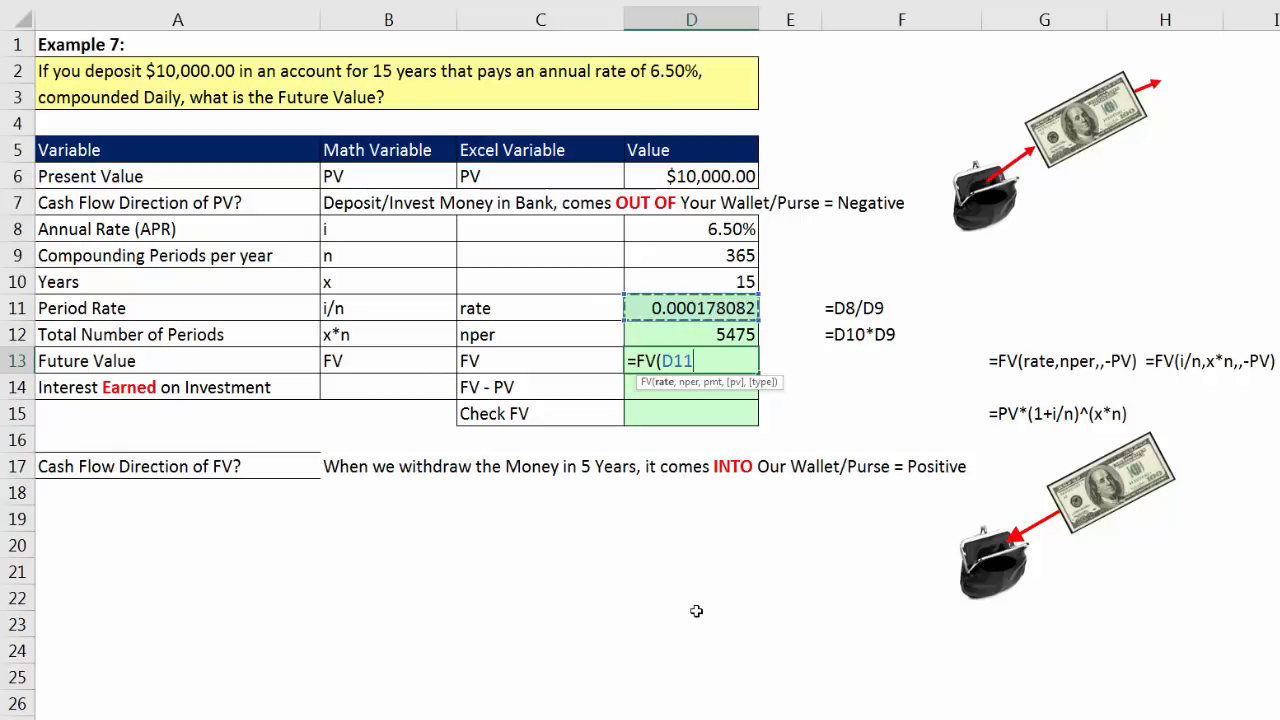
{"action": "type", "text": ","}
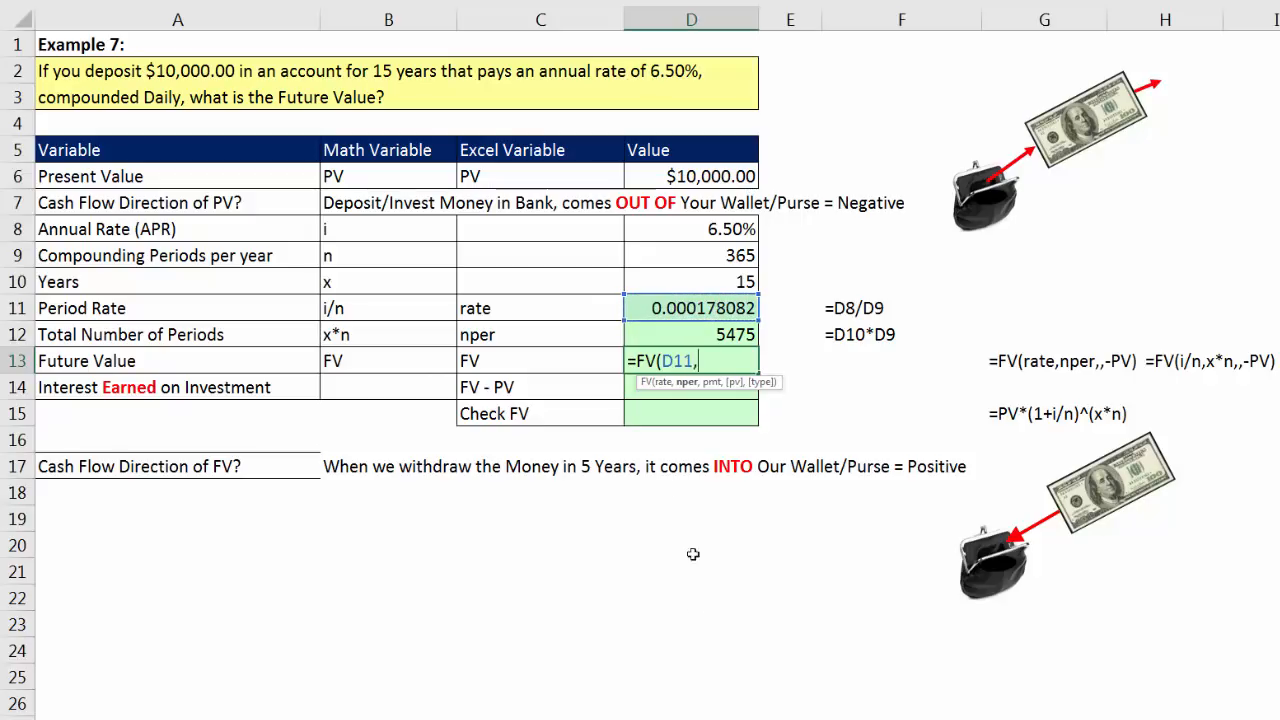
{"action": "key", "text": "Up"}
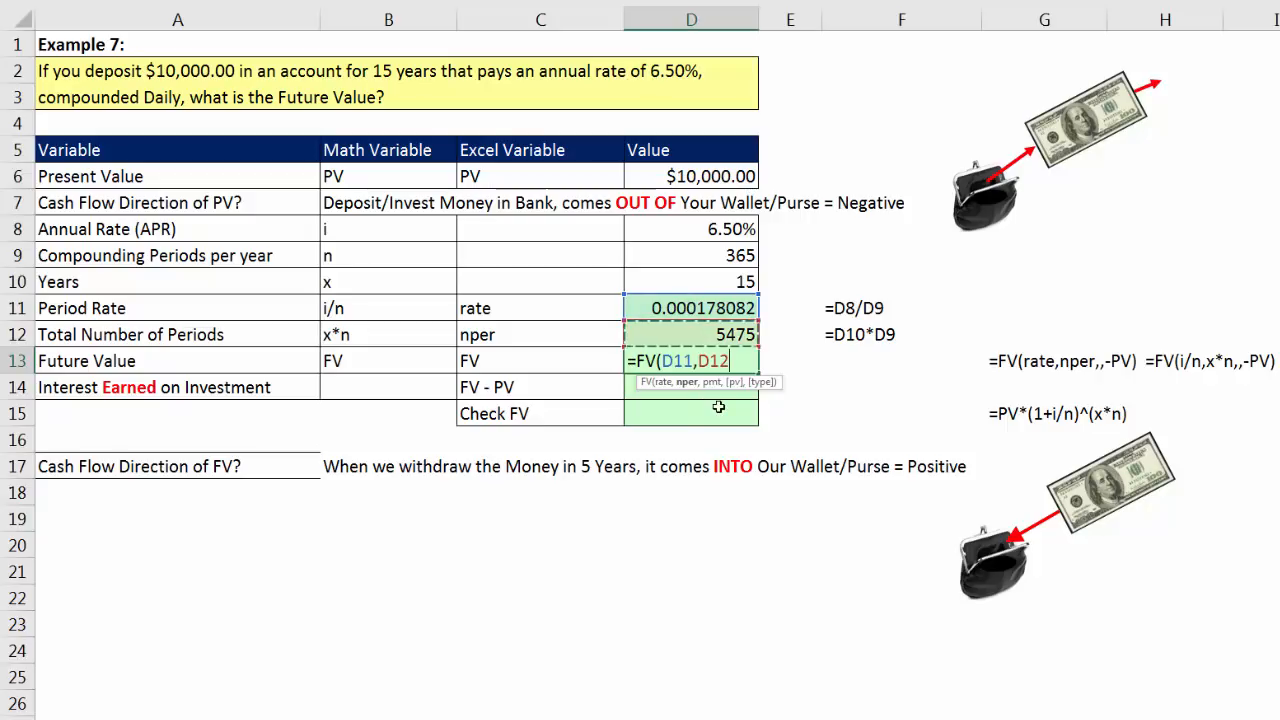
{"action": "type", "text": ","}
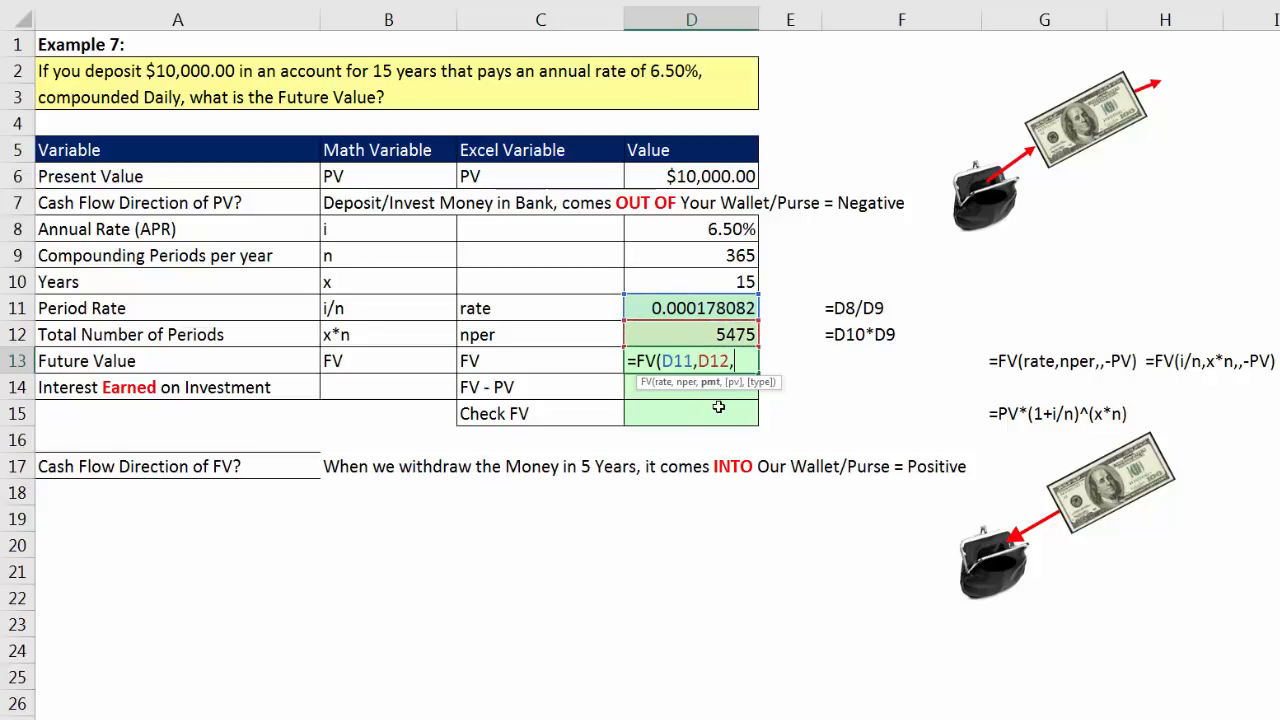
{"action": "type", "text": ",-"}
{"action": "left_click", "coordinate": [689, 174]}
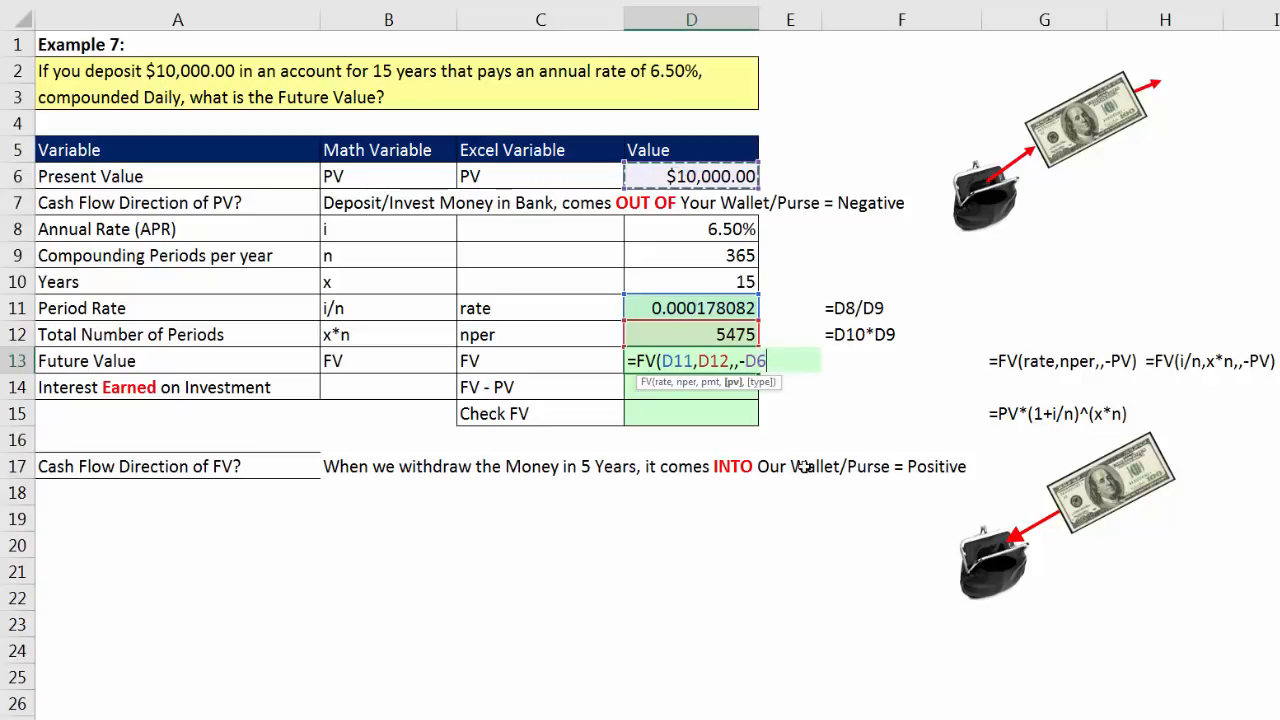
{"action": "type", "text": ")"}
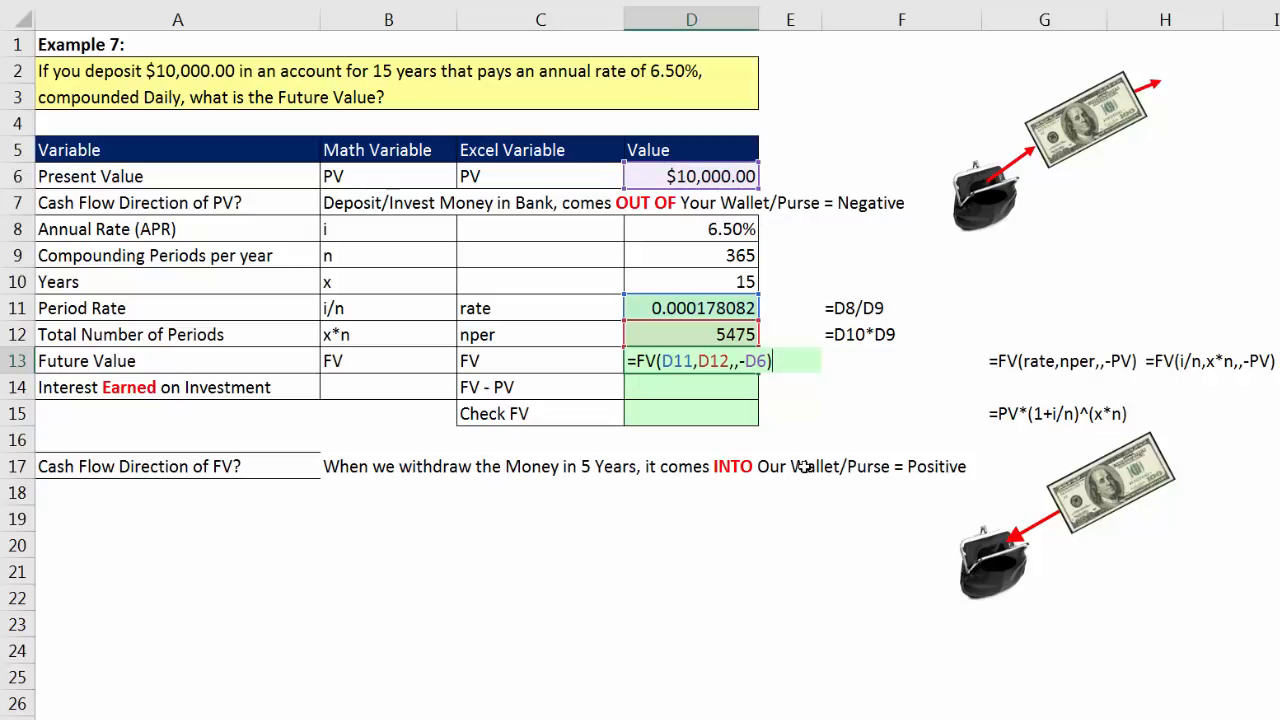
{"action": "key", "text": "Return"}
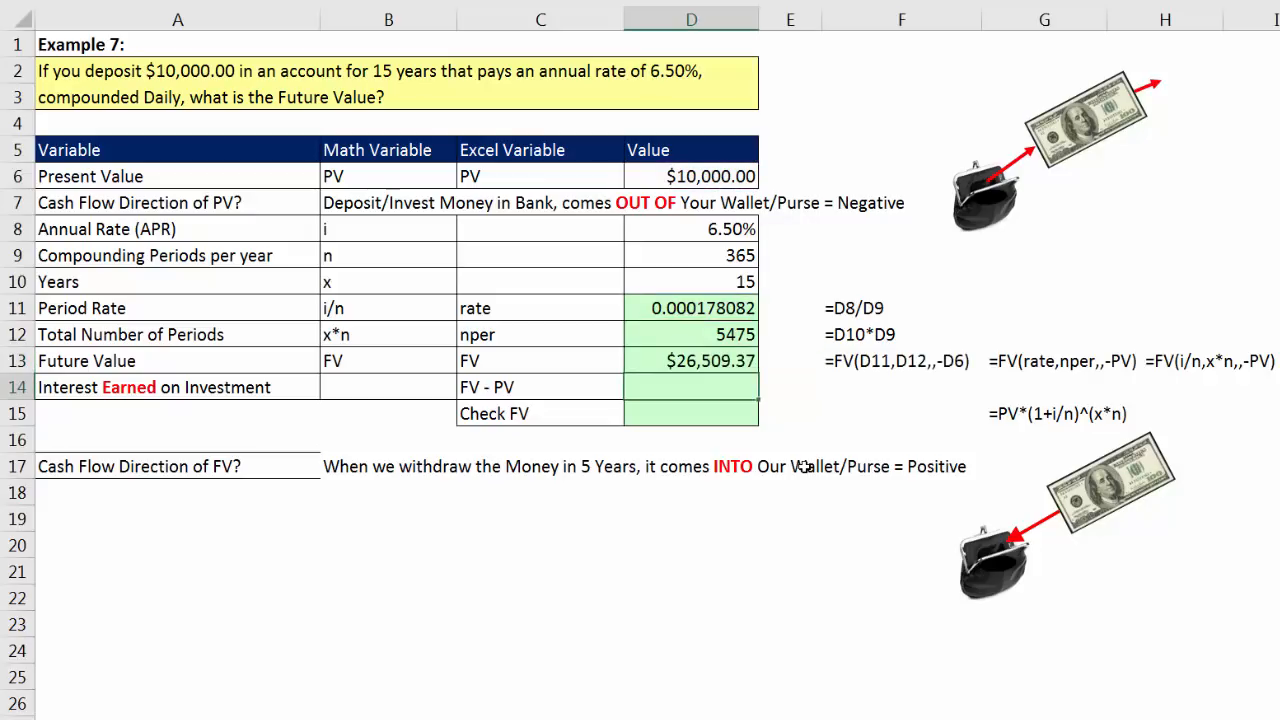
Step: Round the future value in D13 to two decimals by wrapping its formula as =ROUND(FV(D11,D12,,-D6),2)
{"action": "left_click", "coordinate": [738, 368]}
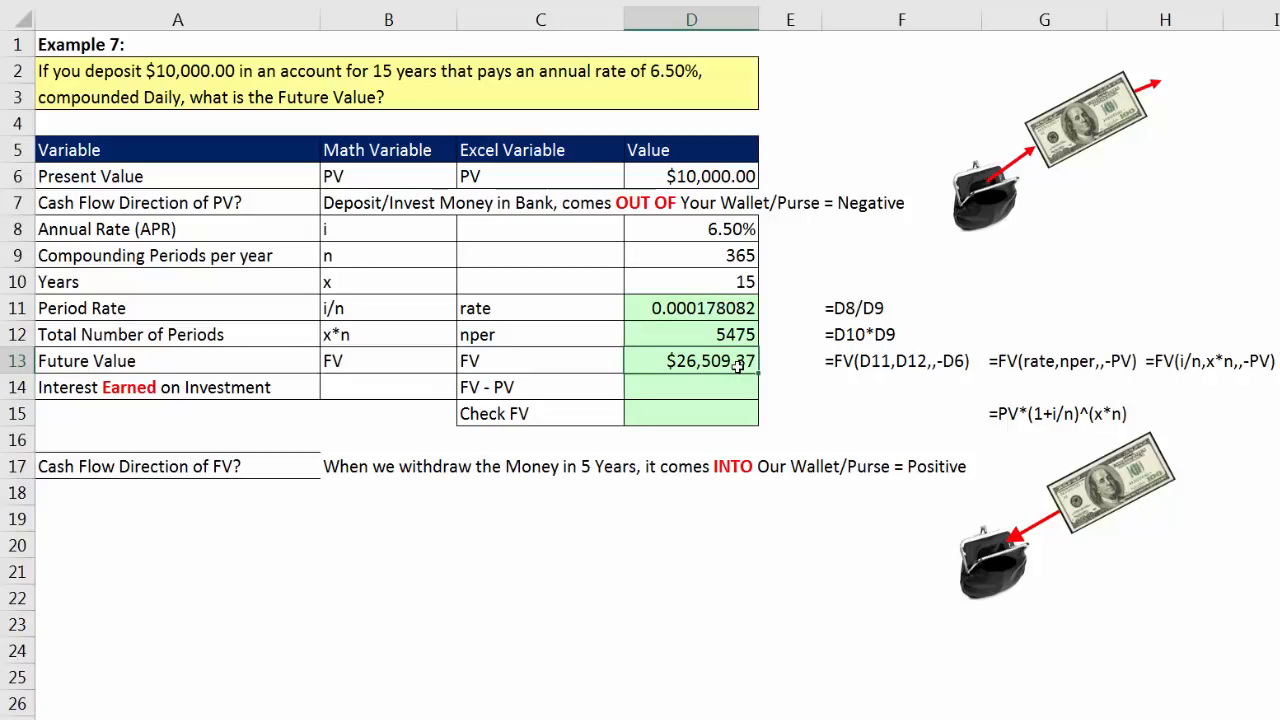
{"action": "key", "text": "F2"}
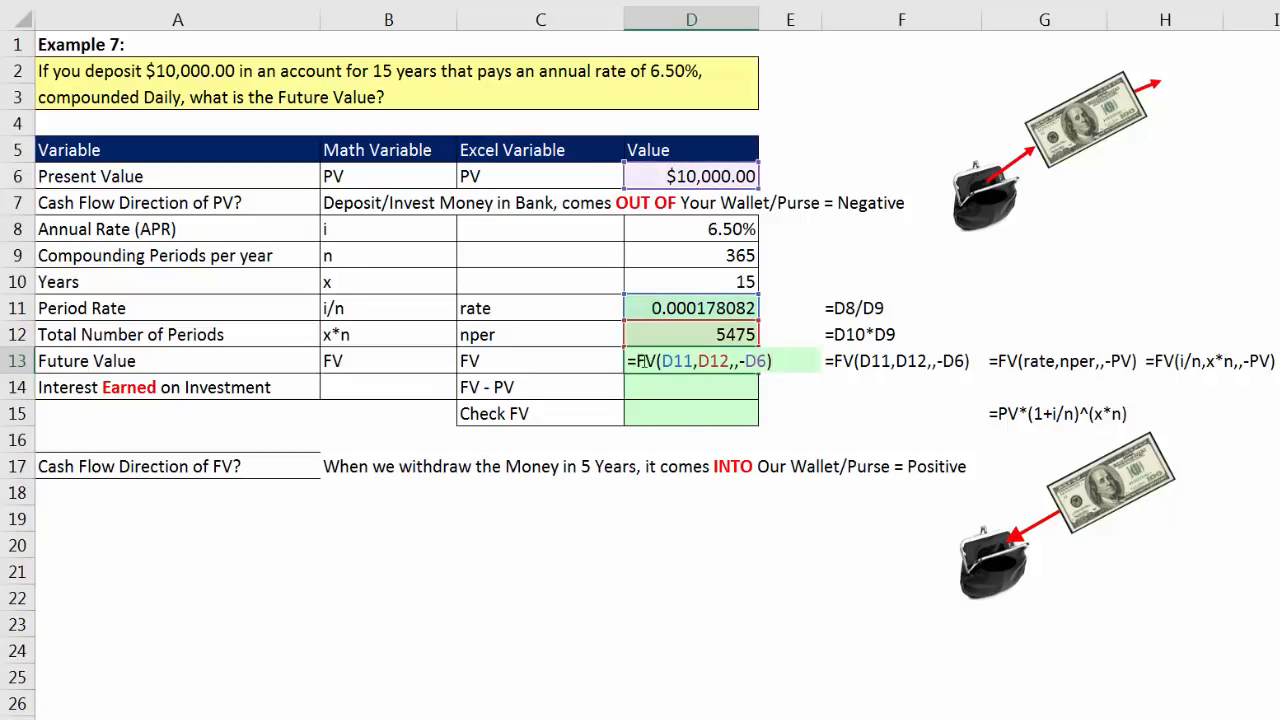
{"action": "type", "text": "round"}
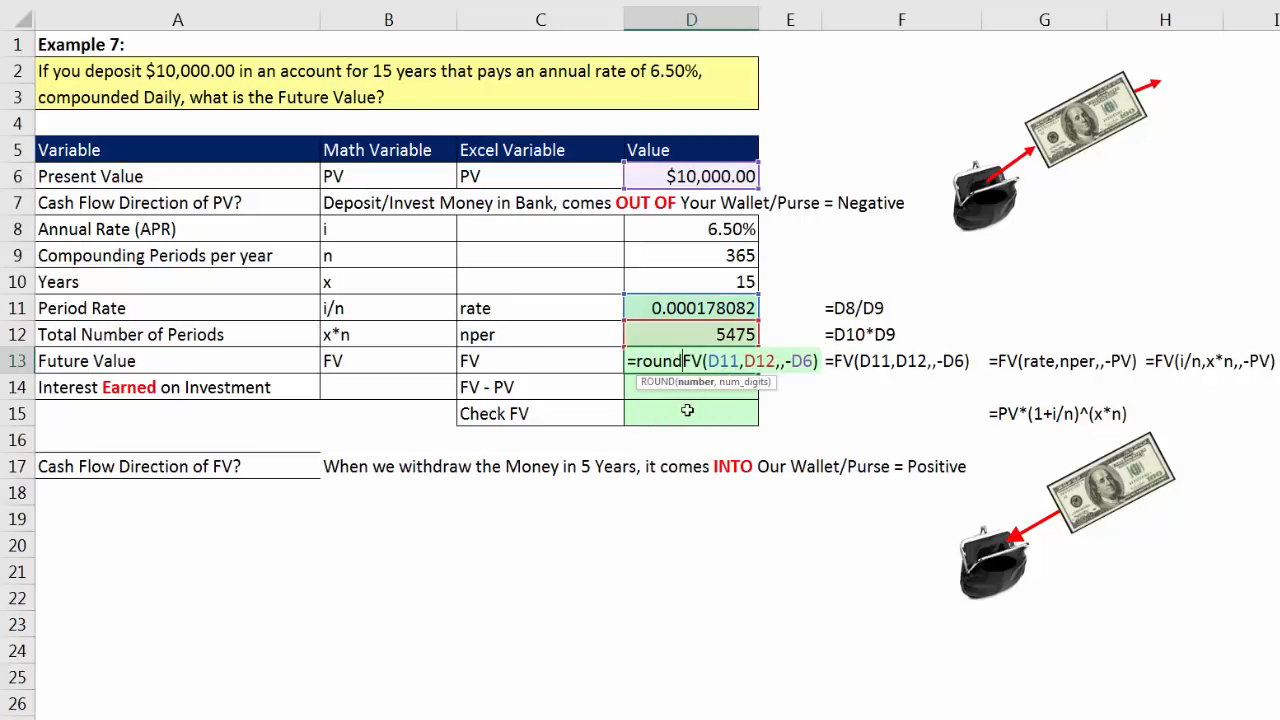
{"action": "key", "text": "Tab"}
{"action": "left_click", "coordinate": [852, 363]}
{"action": "type", "text": ",2)"}
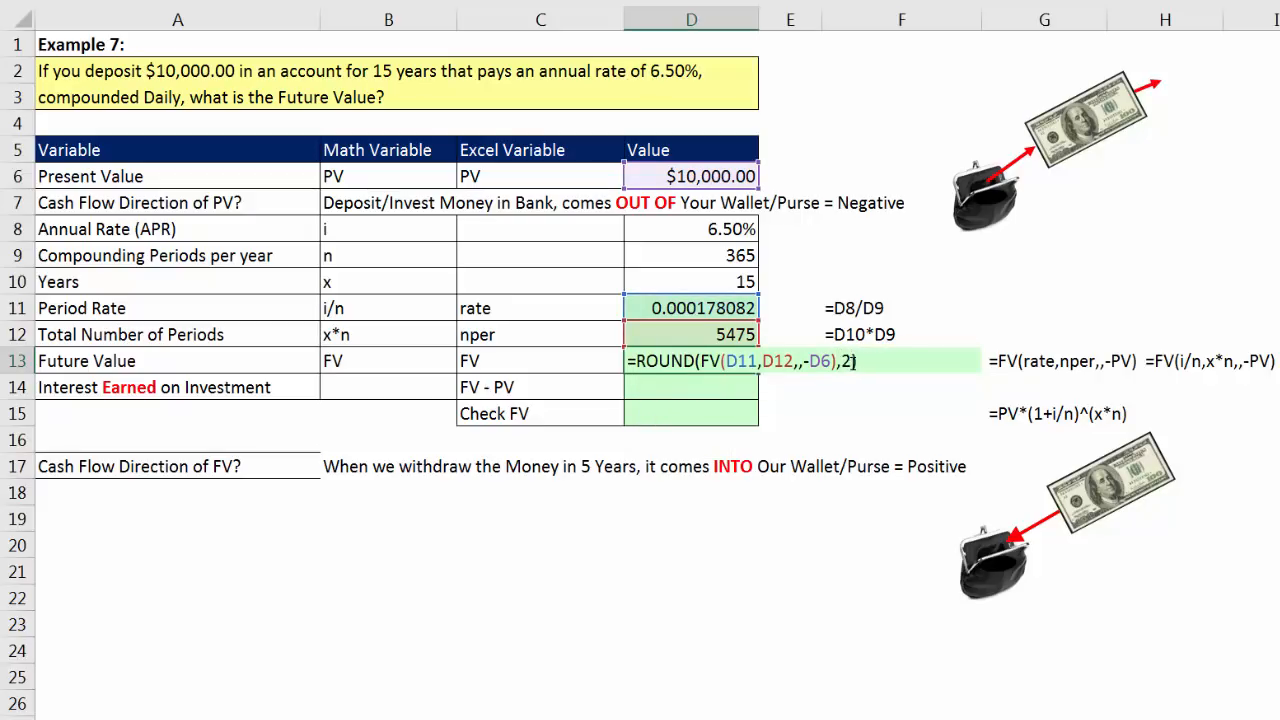
{"action": "key", "text": "Return"}
Step: Calculate the interest earned on the investment in D14 by subtracting the present value from the future value with =D13-D6
{"action": "type", "text": "="}
{"action": "key", "text": "Up"}
{"action": "type", "text": "-"}
{"action": "key", "text": "Up"}
{"action": "key", "text": "Up"}
{"action": "key", "text": "Up"}
{"action": "key", "text": "Up"}
{"action": "key", "text": "Up"}
{"action": "key", "text": "Up"}
{"action": "key", "text": "Up"}
{"action": "key", "text": "Up"}
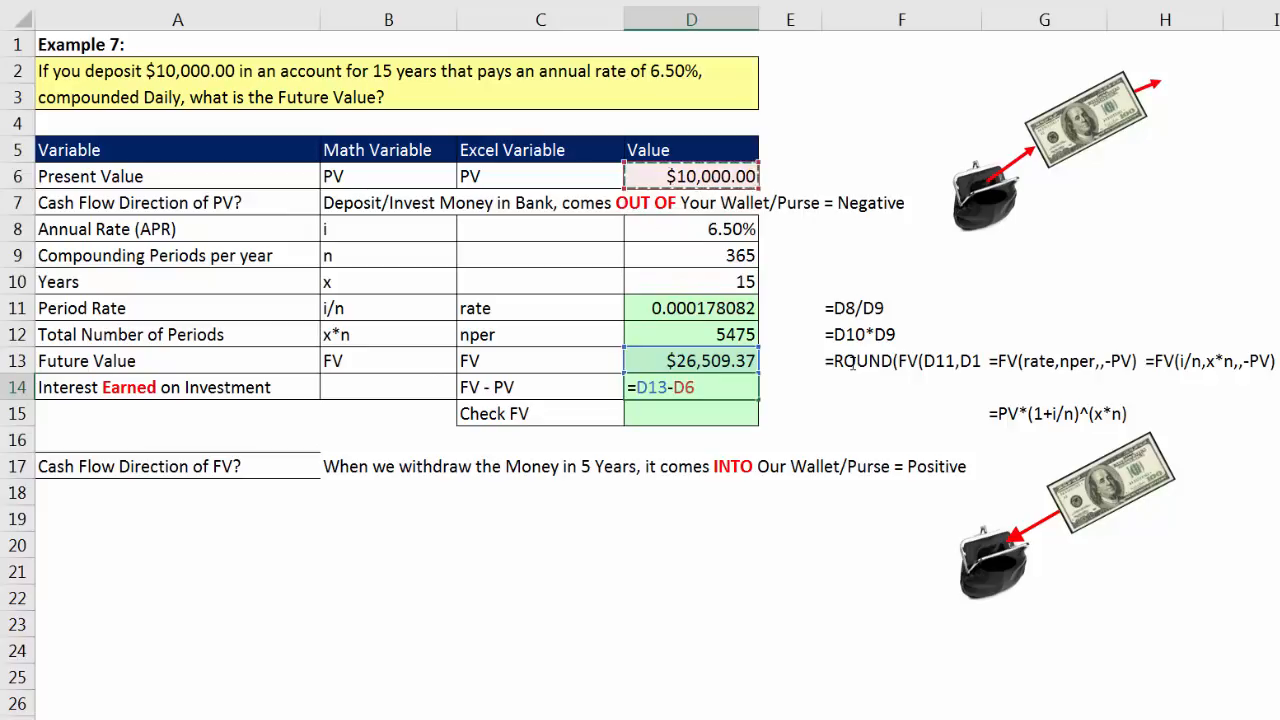
{"action": "key", "text": "Return"}
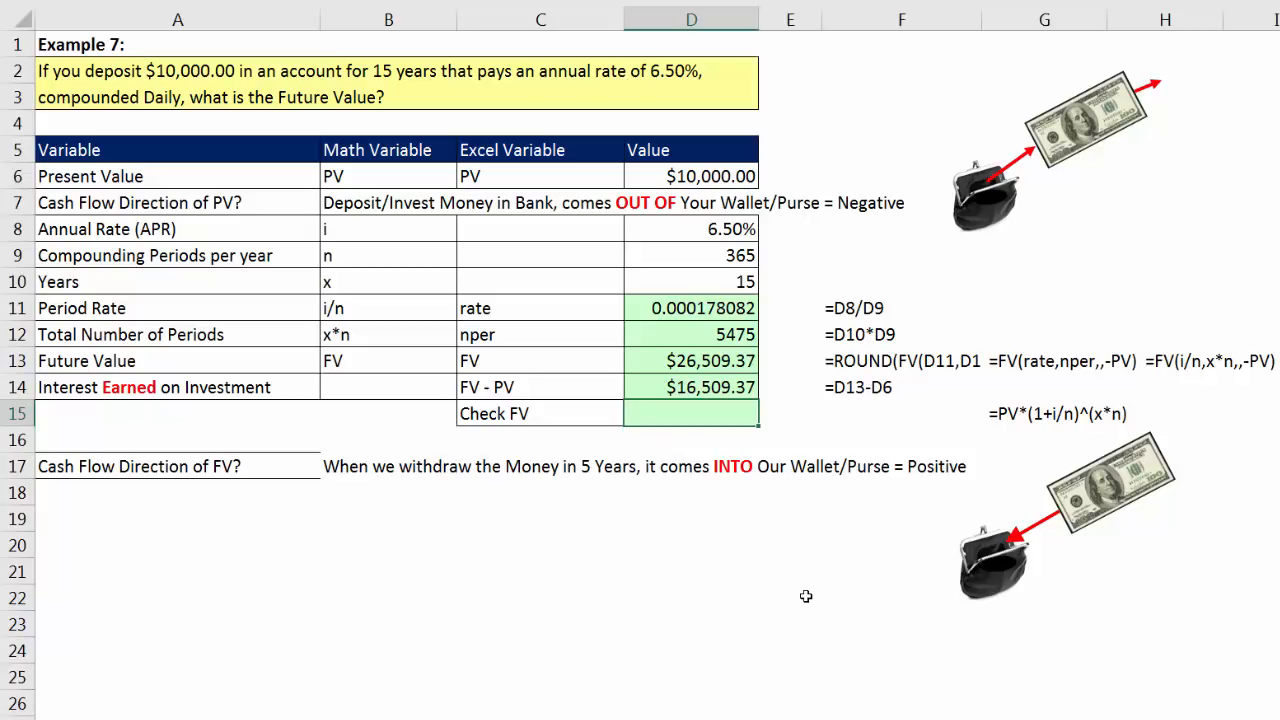
Step: Check the future value in D15 with the compound interest formula =D6*(1+D11)^D12
{"action": "key", "text": "Up"}
{"action": "key", "text": "Up"}
{"action": "key", "text": "Up"}
{"action": "key", "text": "Up"}
{"action": "key", "text": "Up"}
{"action": "key", "text": "Up"}
{"action": "key", "text": "Up"}
{"action": "key", "text": "Up"}
{"action": "key", "text": "Up"}
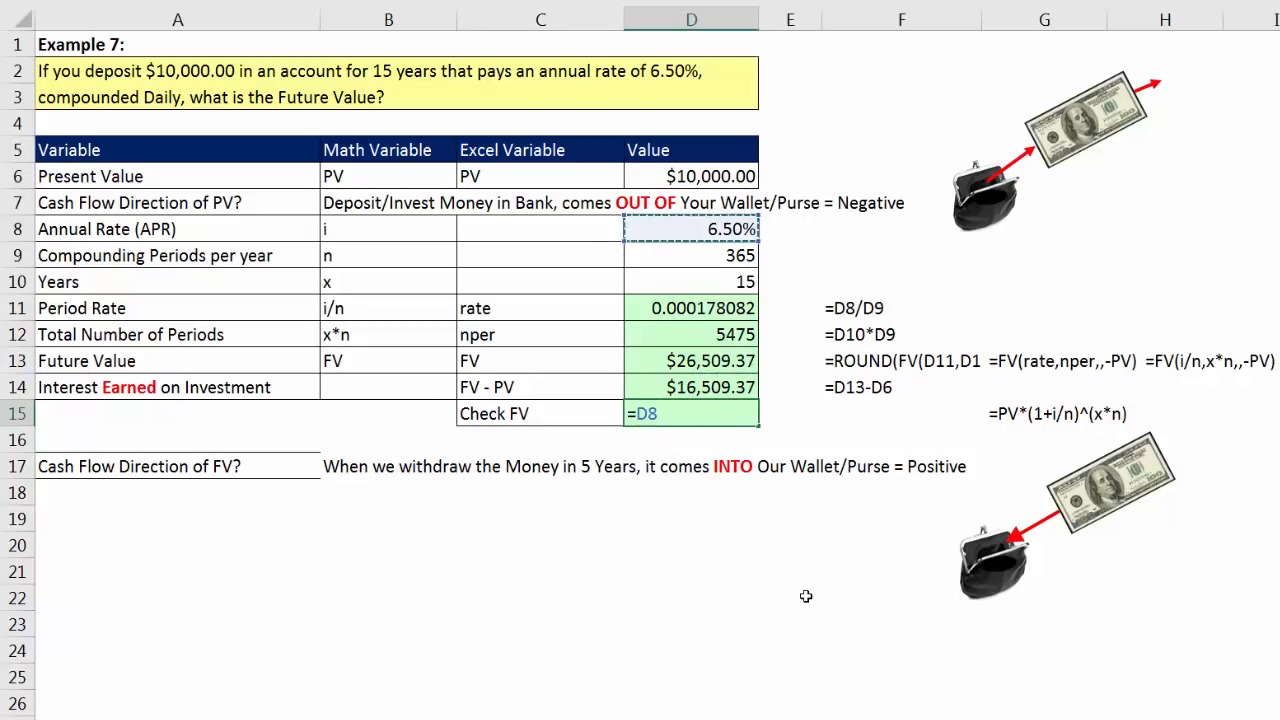
{"action": "type", "text": "*(1+"}
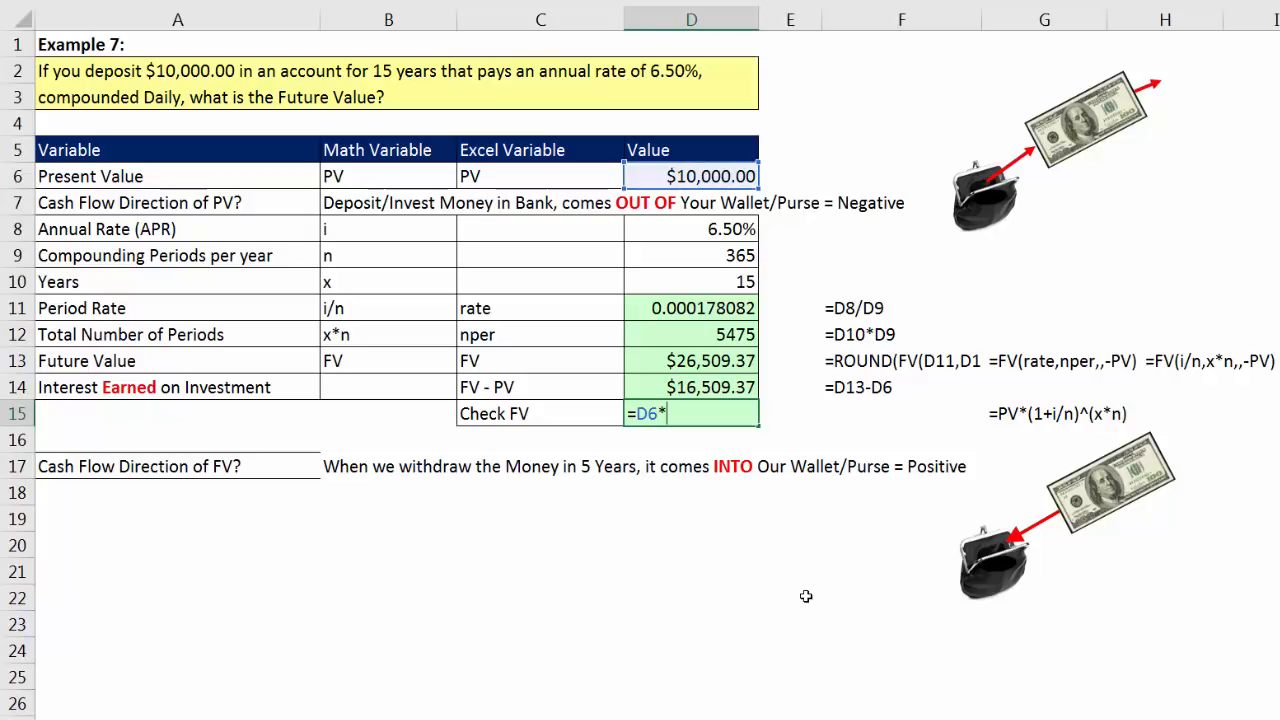
{"action": "key", "text": "Up"}
{"action": "key", "text": "Up"}
{"action": "key", "text": "Up"}
{"action": "key", "text": "Up"}
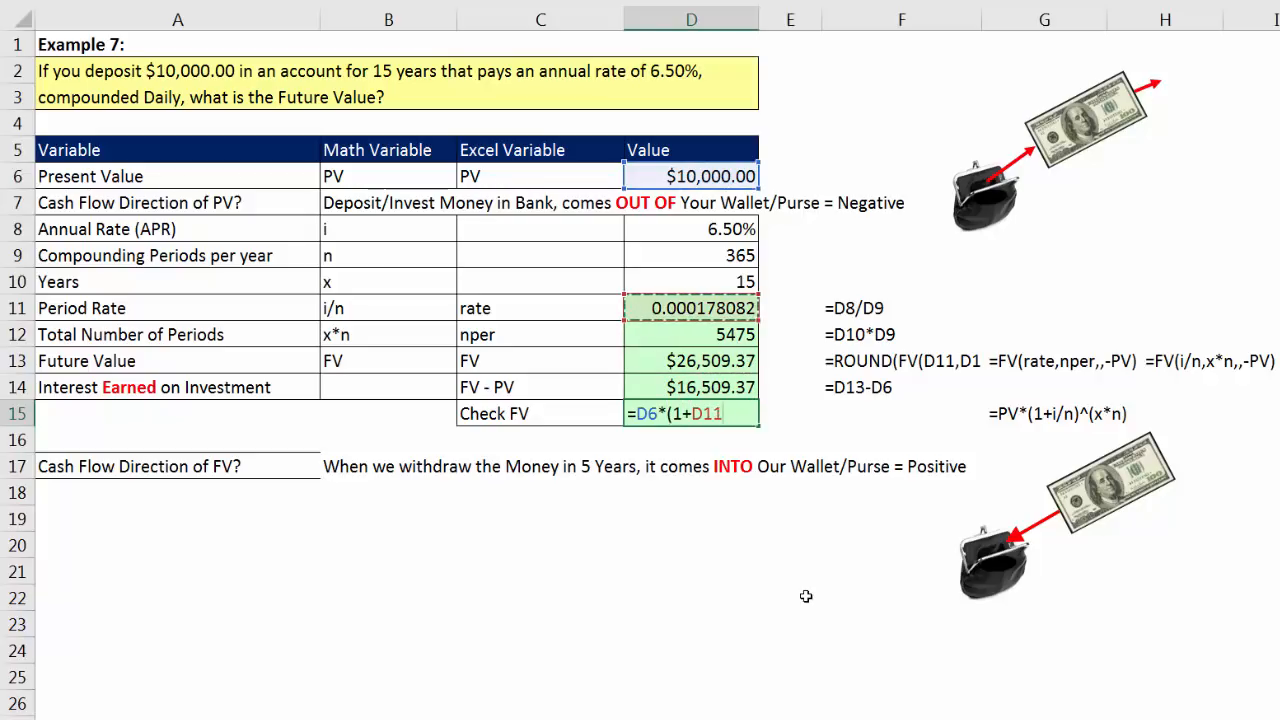
{"action": "type", "text": ")^"}
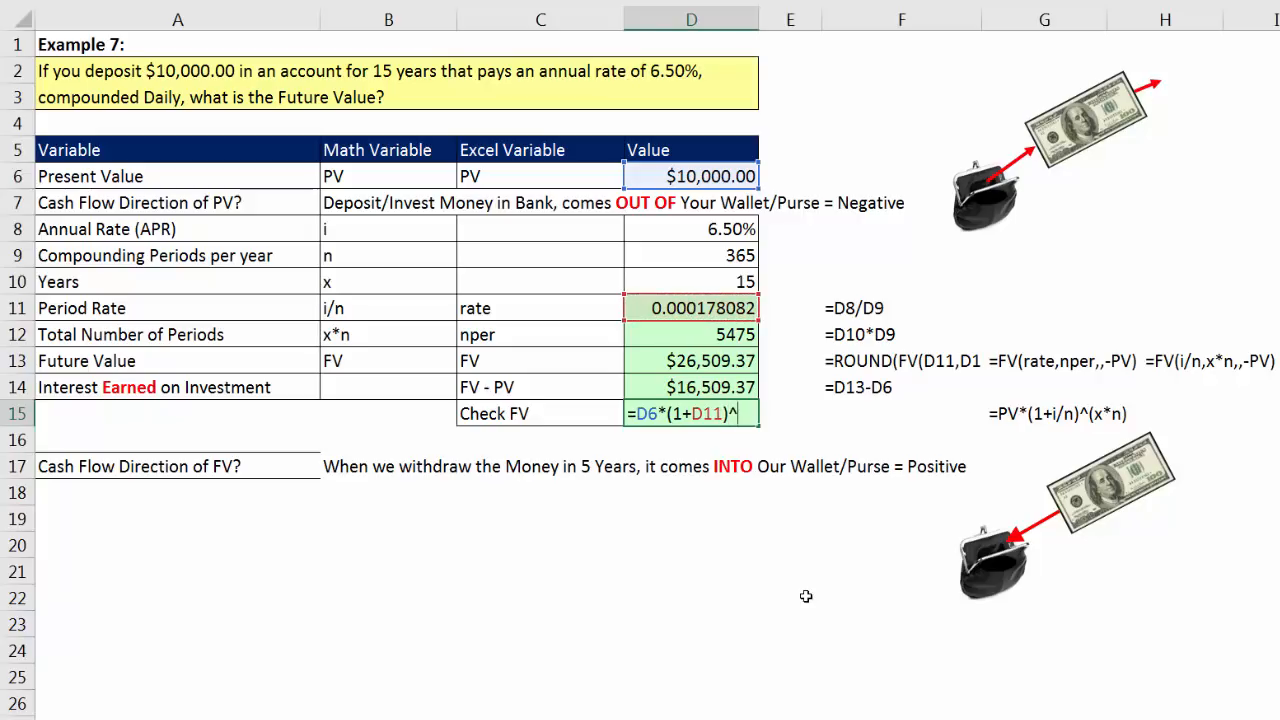
{"action": "key", "text": "Up"}
{"action": "key", "text": "Up"}
{"action": "key", "text": "Up"}
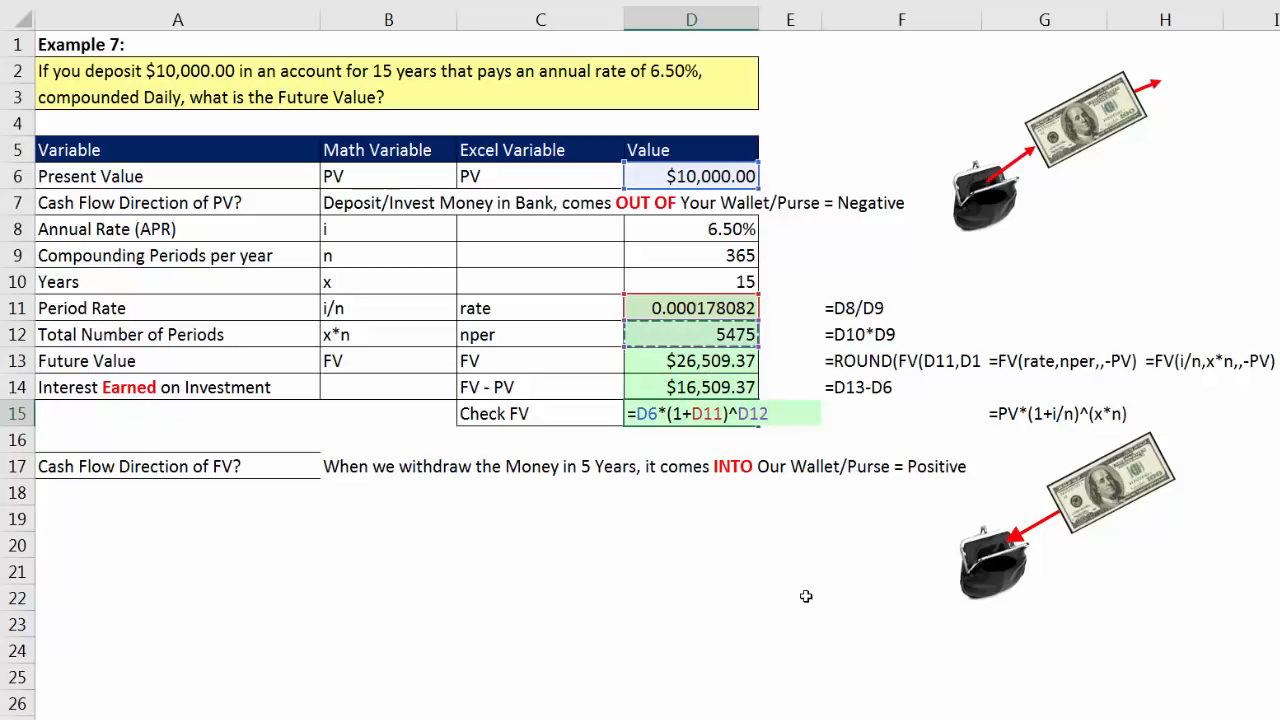
{"action": "key", "text": "Return"}
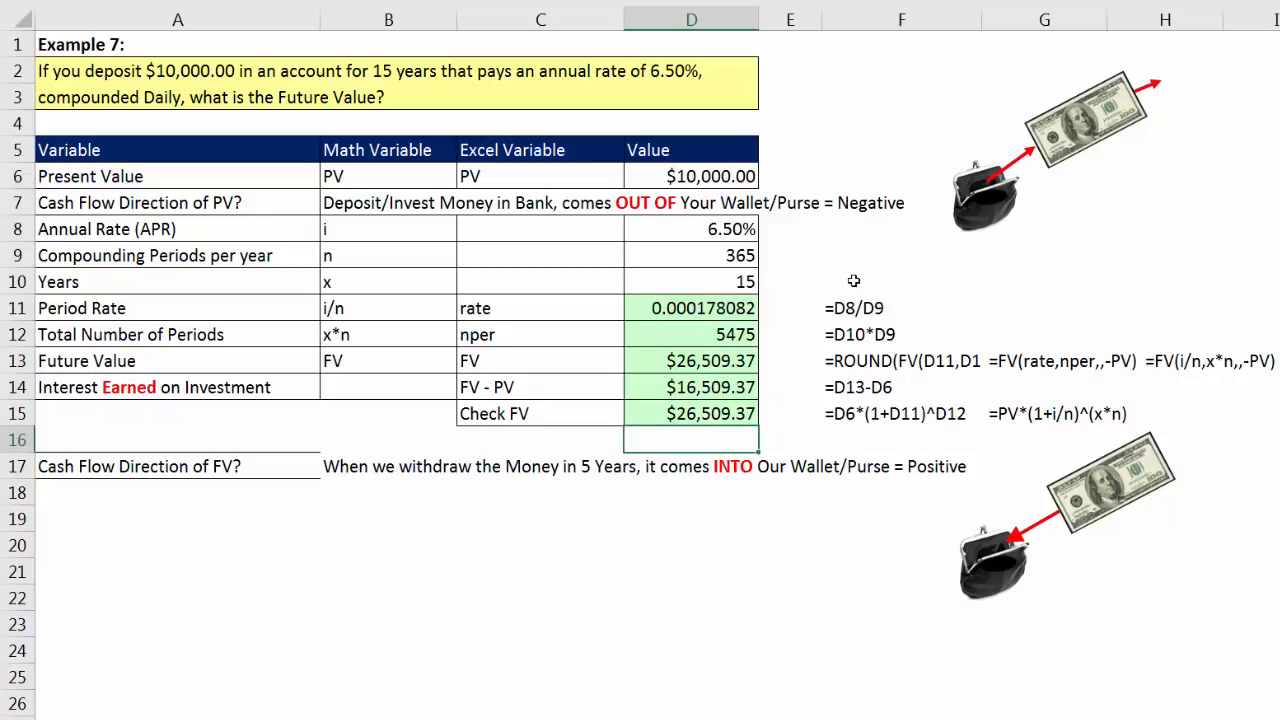
Step: On the next sheet, Example 8, enter 4 compounding periods per year in D9 and 35 years in D10
{"action": "left_click", "coordinate": [693, 391]}
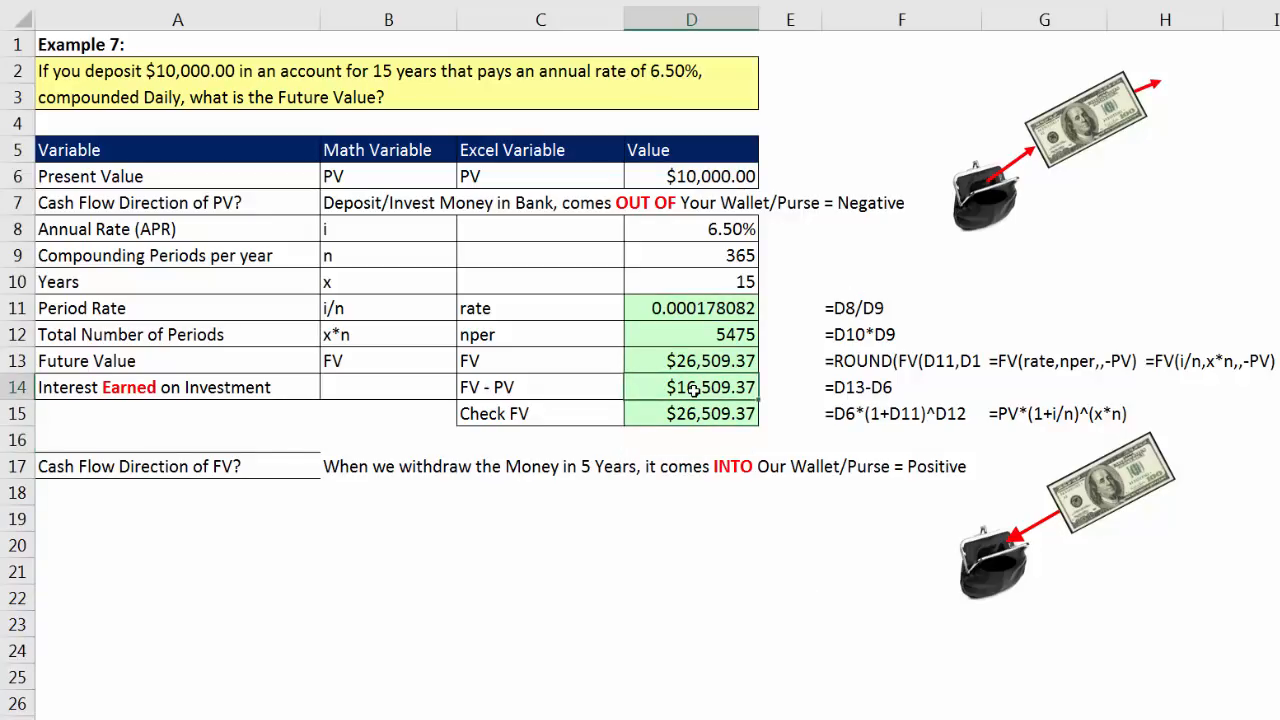
{"action": "left_click", "coordinate": [711, 259]}
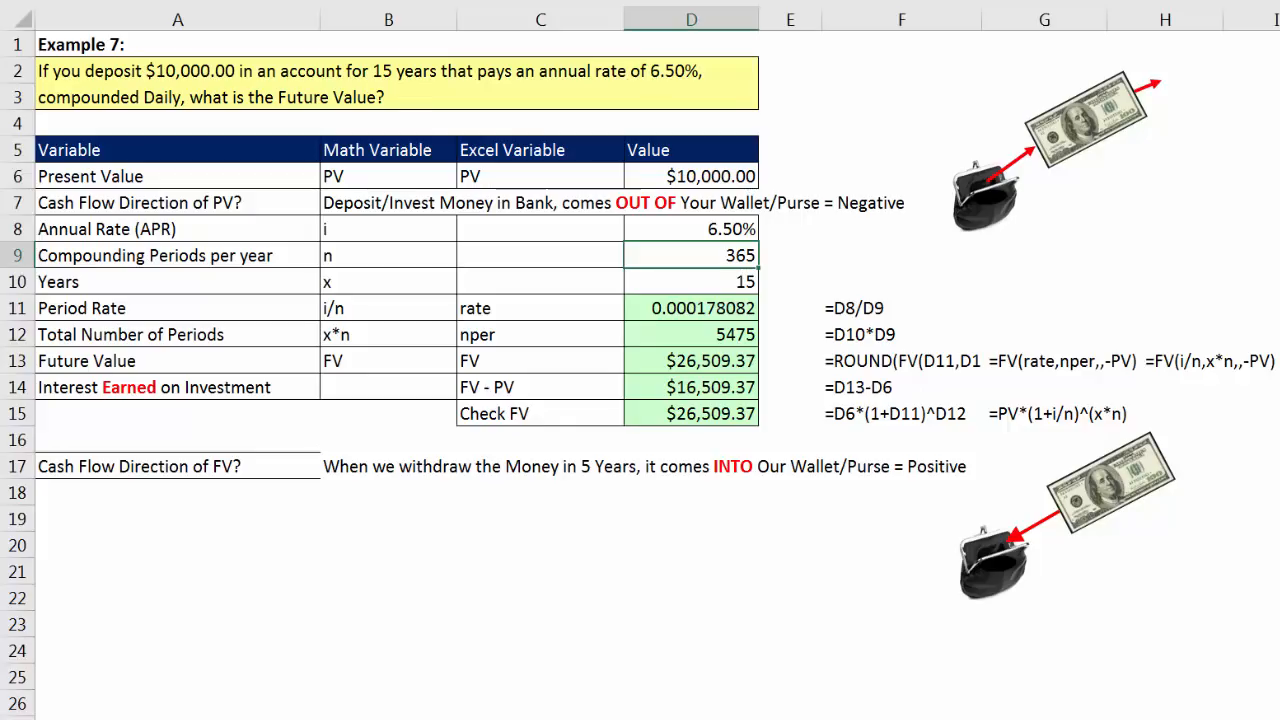
{"action": "key", "text": "ctrl+Page_Down"}
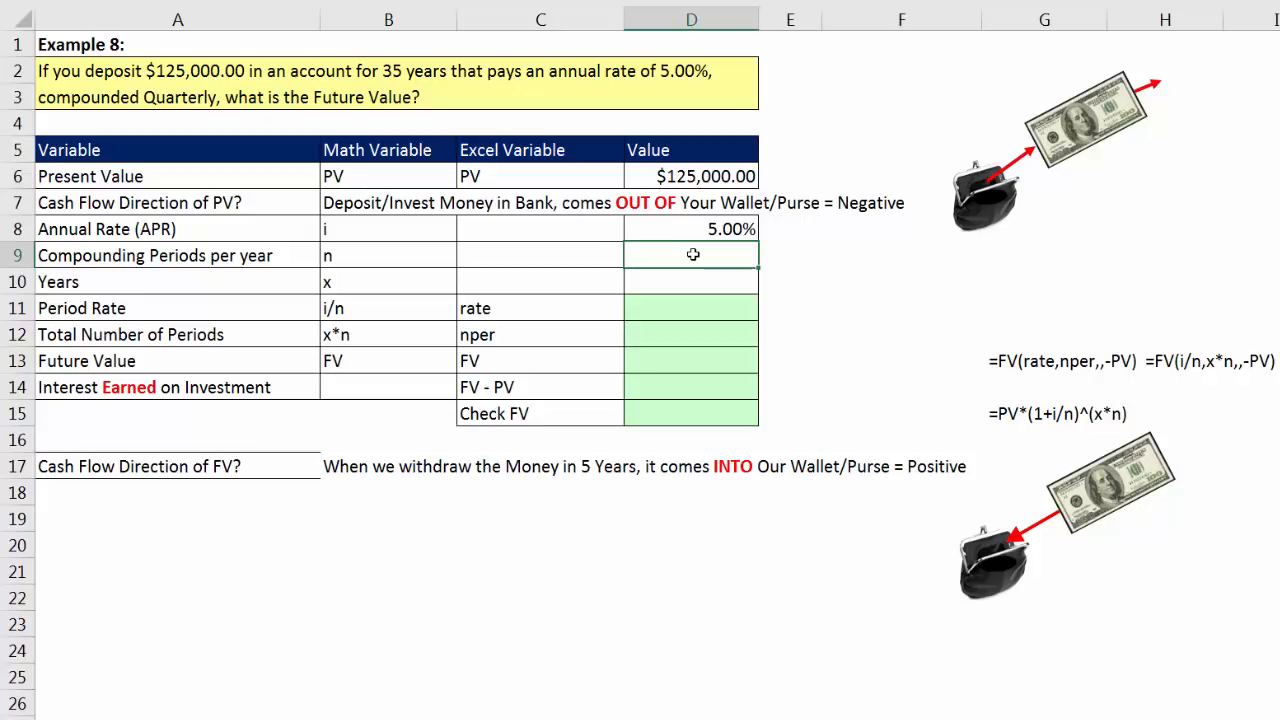
{"action": "key", "text": "Return"}
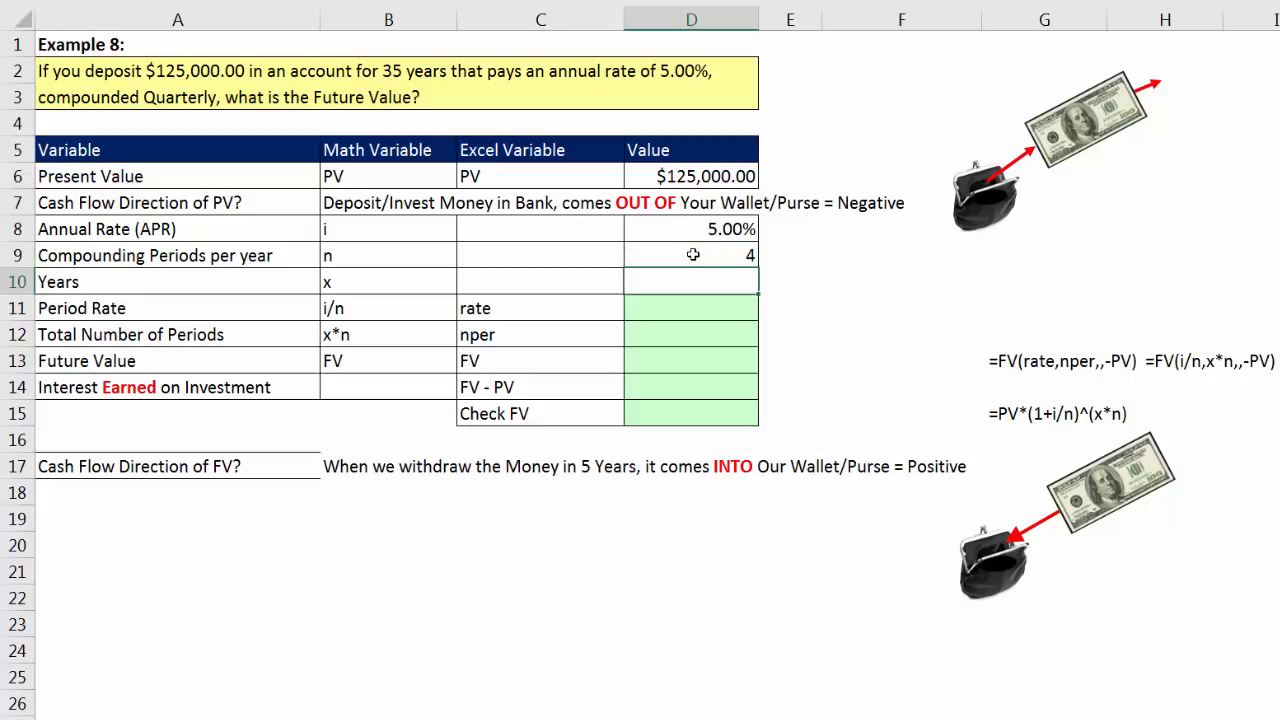
{"action": "type", "text": "35"}
{"action": "key", "text": "Return"}
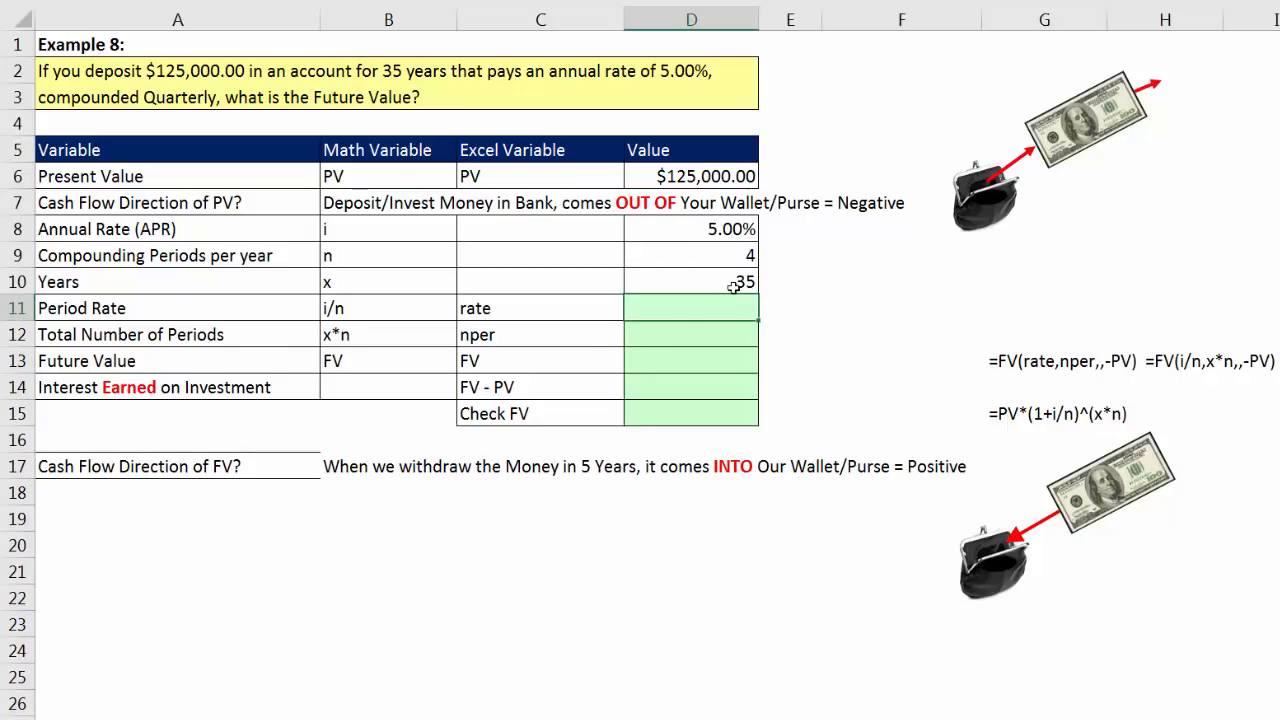
Step: Calculate the Example 8 period rate in D11 by dividing the annual rate by the compounding periods per year with =D8/D9
{"action": "left_click", "coordinate": [688, 180]}
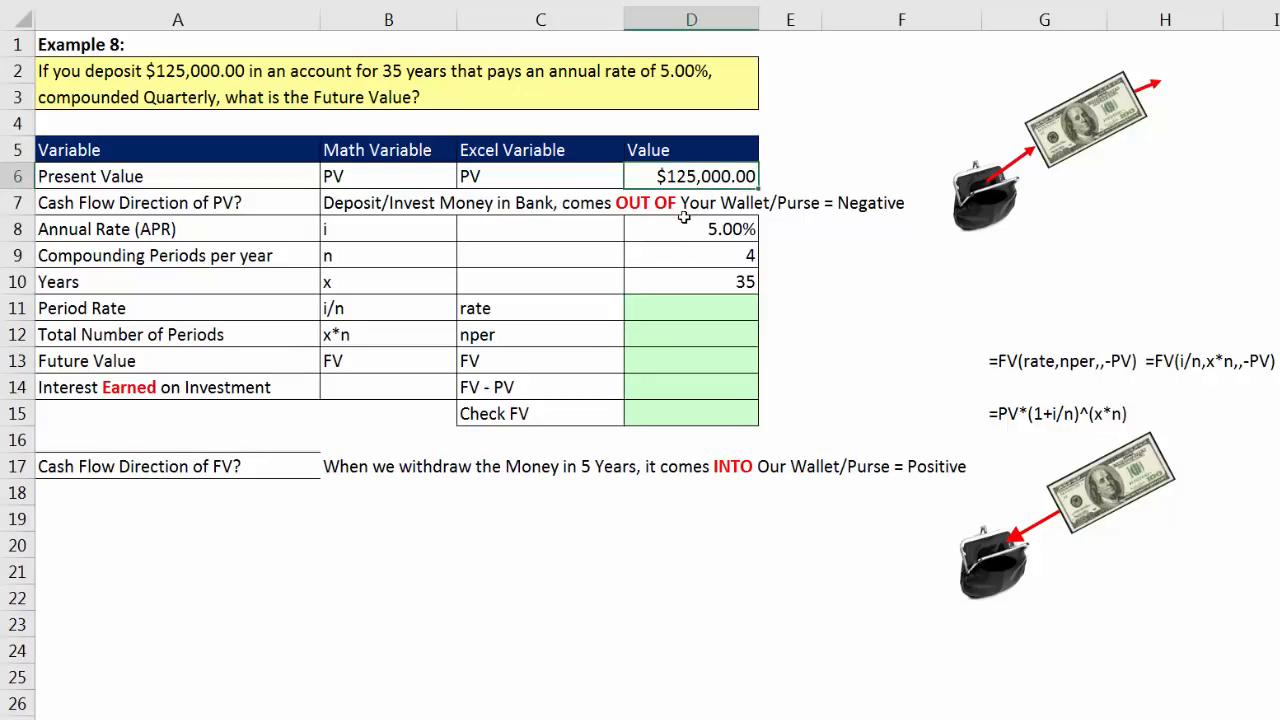
{"action": "left_click", "coordinate": [667, 366]}
{"action": "left_click", "coordinate": [686, 308]}
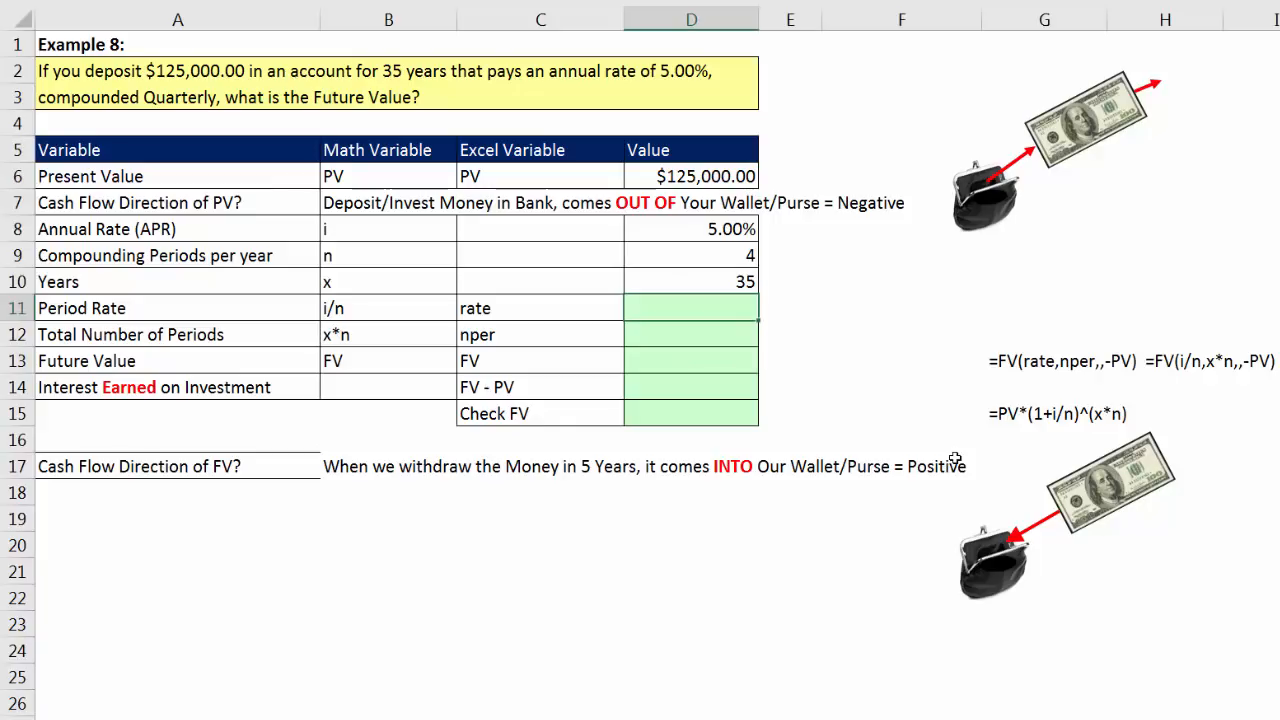
{"action": "type", "text": "="}
{"action": "key", "text": "Up"}
{"action": "key", "text": "Up"}
{"action": "key", "text": "Up"}
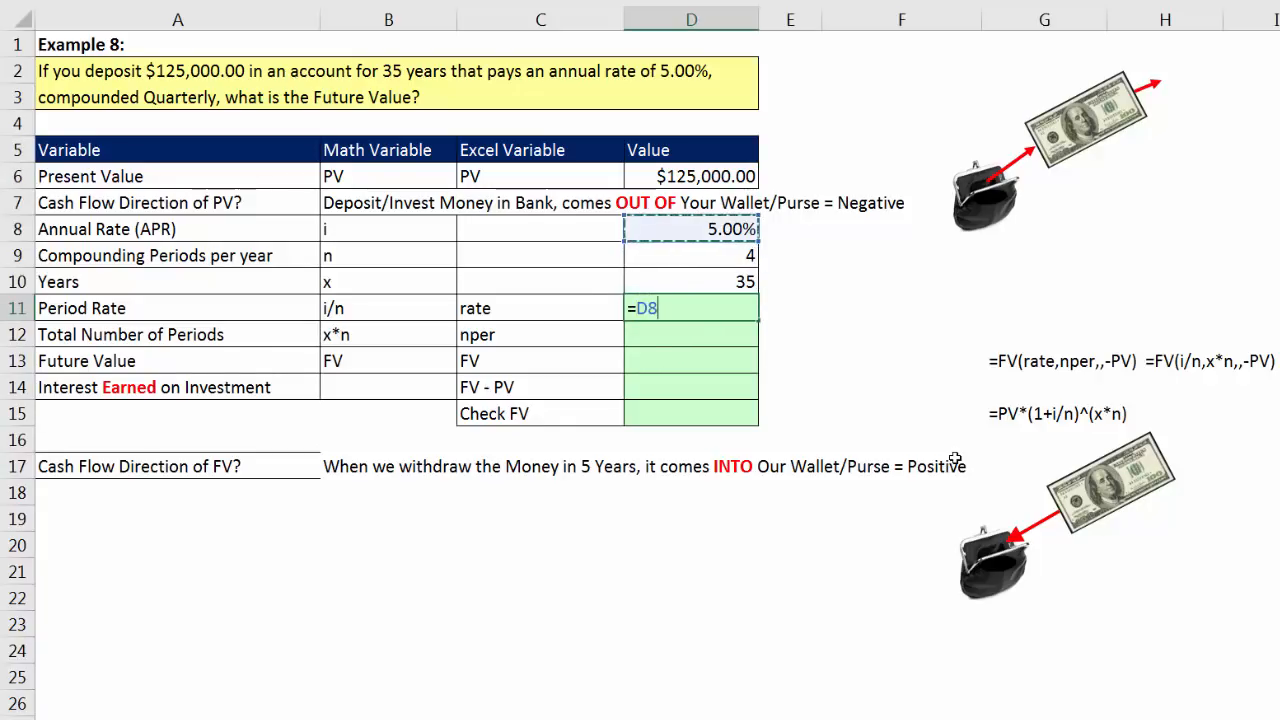
{"action": "type", "text": "/"}
{"action": "key", "text": "Up"}
{"action": "key", "text": "Up"}
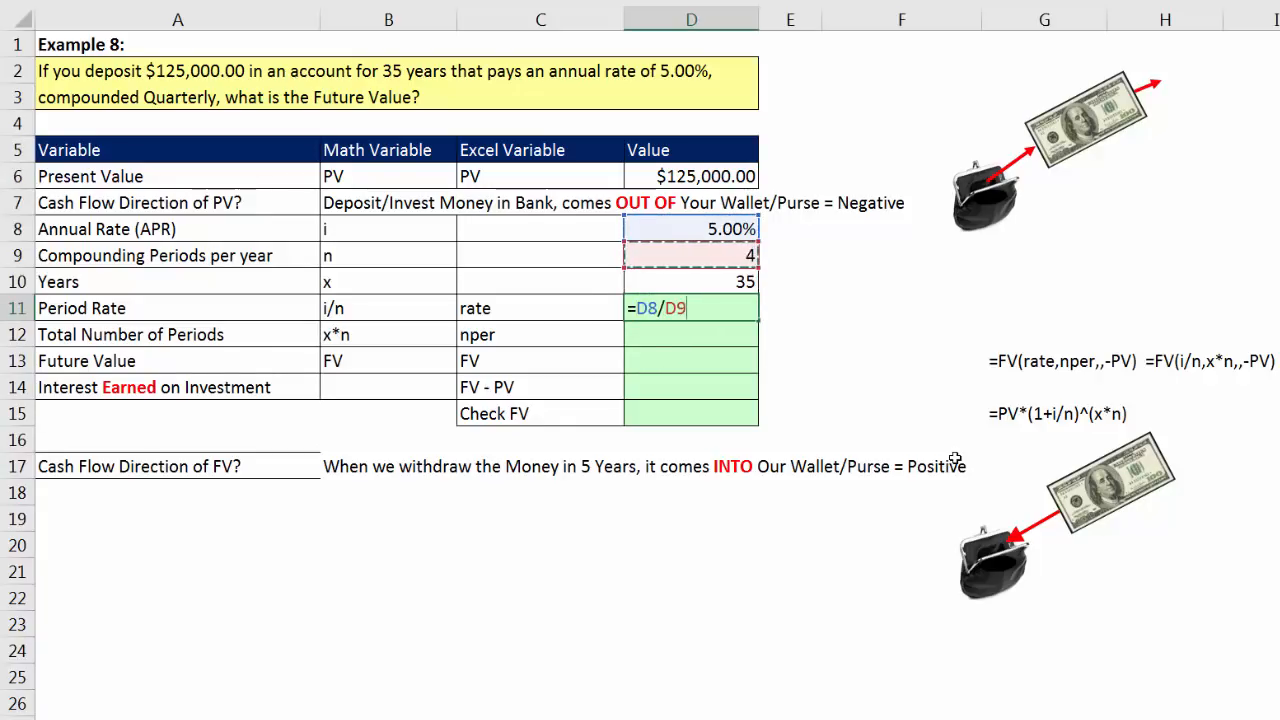
{"action": "key", "text": "Return"}
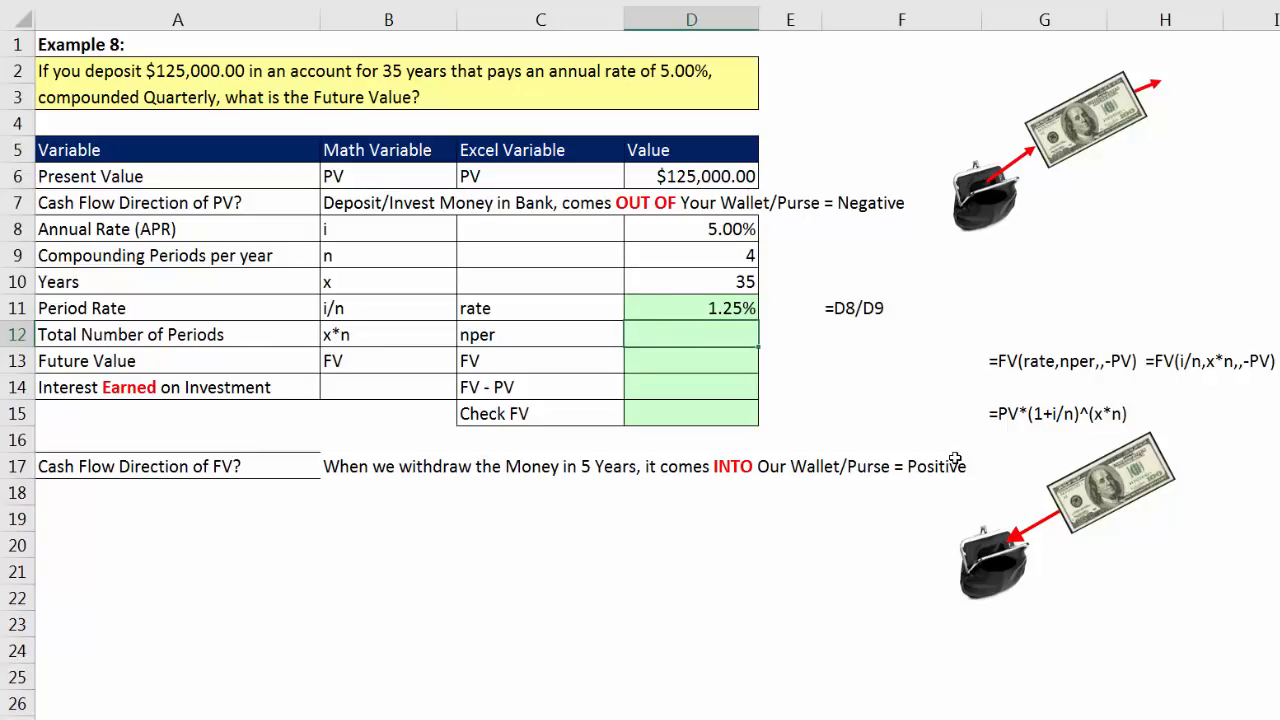
Step: Calculate the Example 8 total number of periods in D12 by multiplying years by compounding periods per year with =D10*D9
{"action": "type", "text": "="}
{"action": "key", "text": "Up"}
{"action": "key", "text": "Up"}
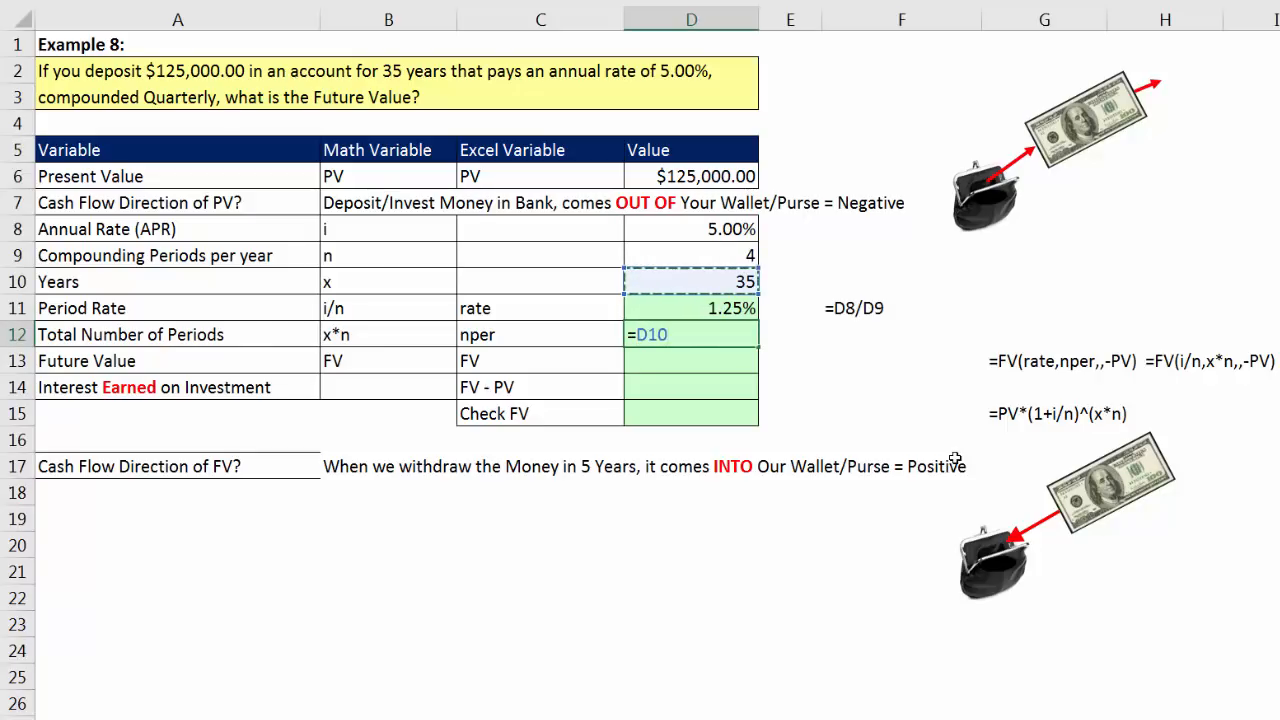
{"action": "type", "text": "*"}
{"action": "key", "text": "Up"}
{"action": "key", "text": "Up"}
{"action": "key", "text": "Up"}
{"action": "key", "text": "Return"}
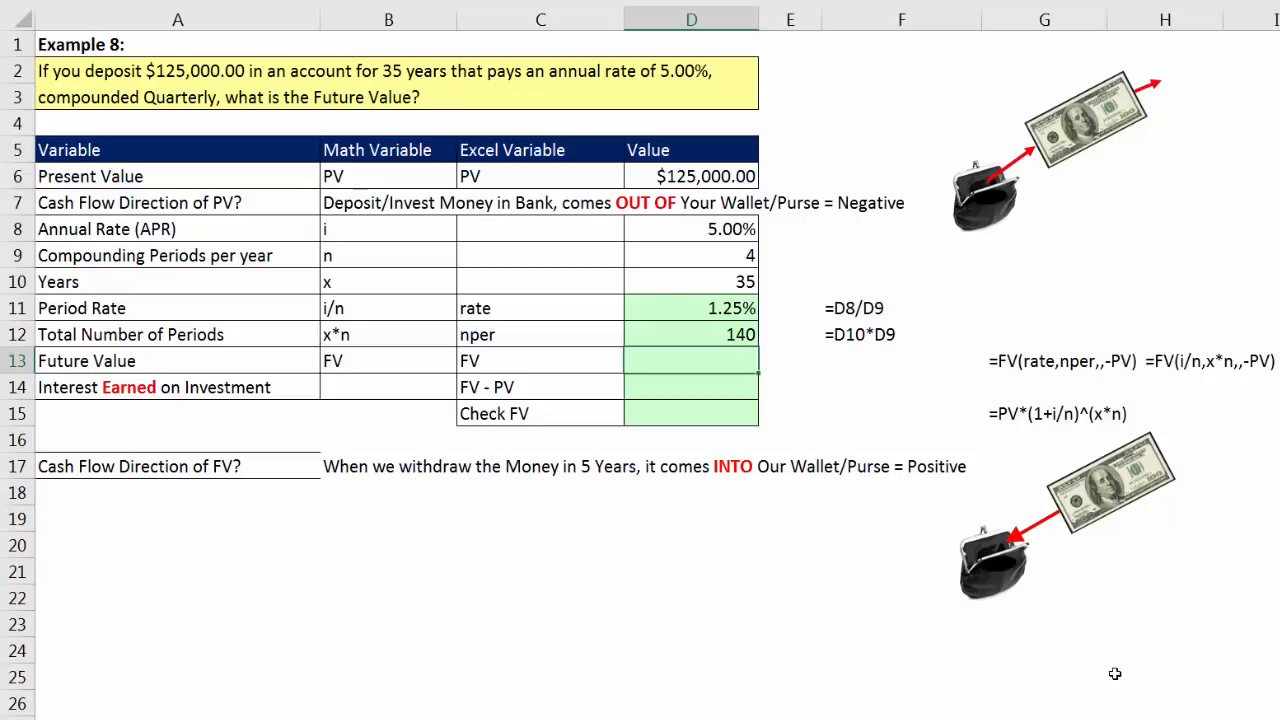
Step: Calculate the Example 8 future value in D13 with =FV(D11,D12,,-D6), entering the present value as a negative cash flow
{"action": "type", "text": "fv"}
{"action": "key", "text": "Tab"}
{"action": "key", "text": "Up"}
{"action": "key", "text": "Up"}
{"action": "type", "text": ","}
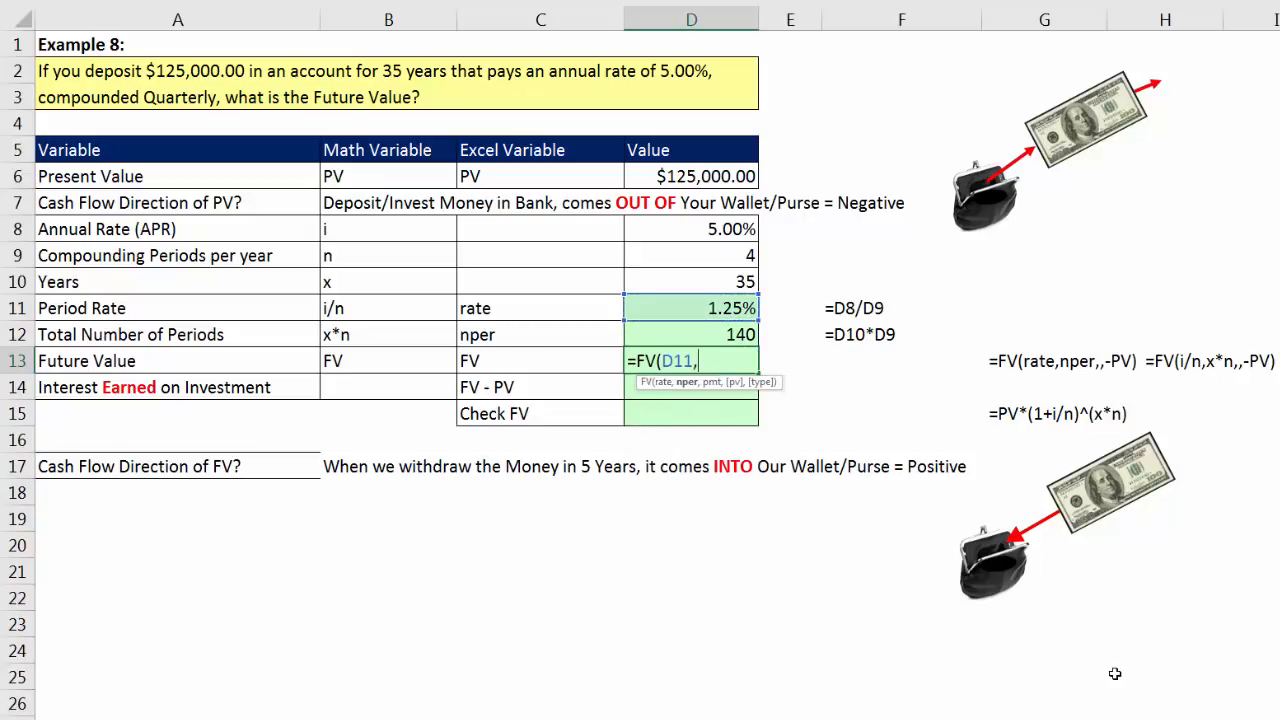
{"action": "key", "text": "Up"}
{"action": "type", "text": ",,-"}
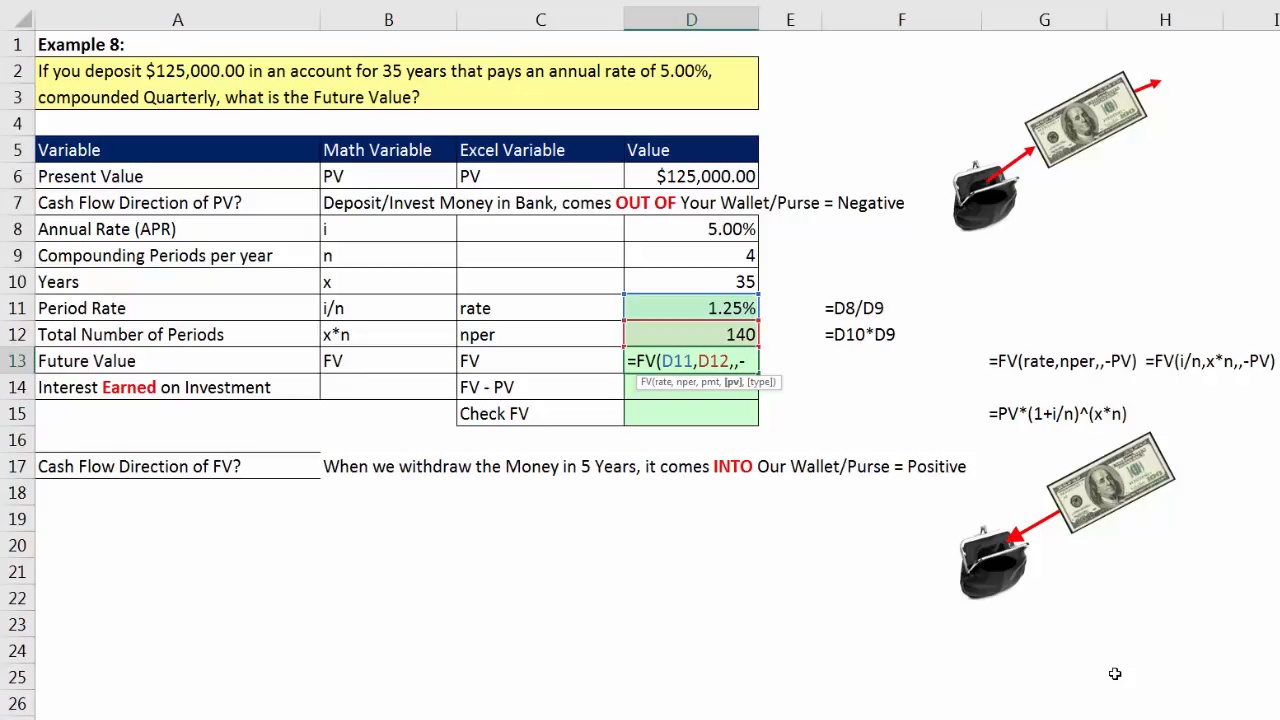
{"action": "left_click", "coordinate": [697, 178]}
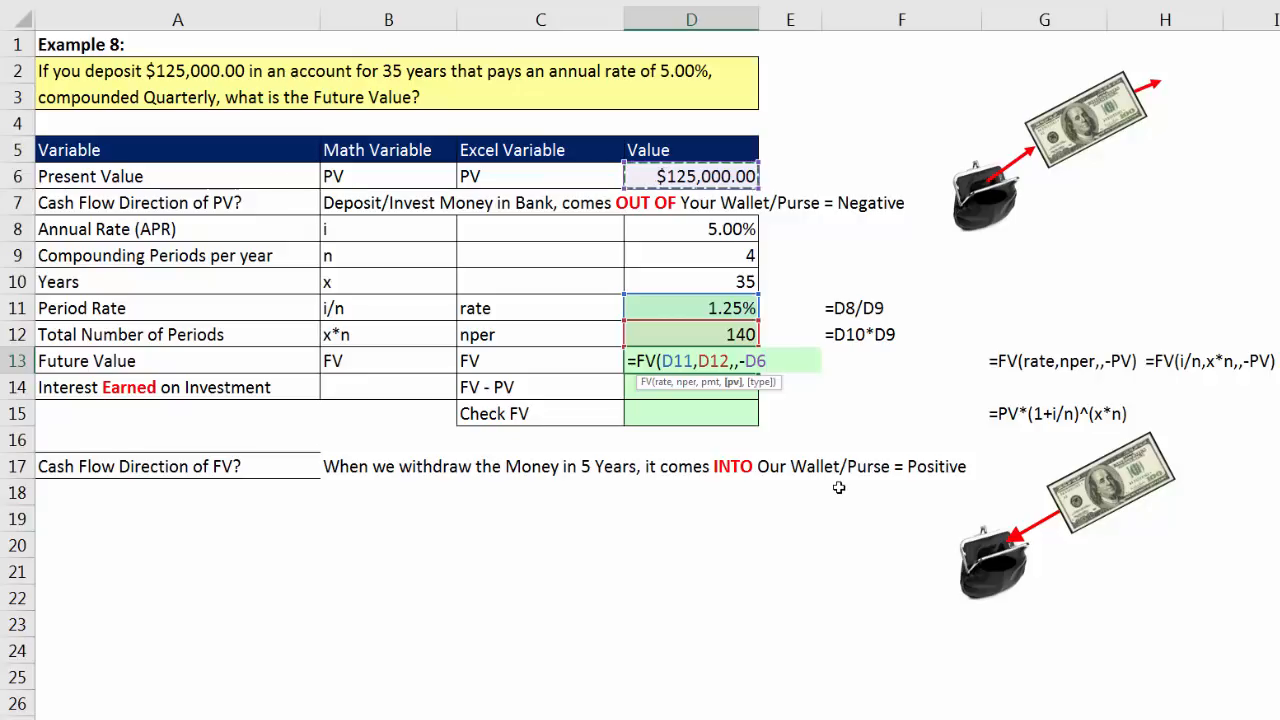
{"action": "type", "text": ")"}
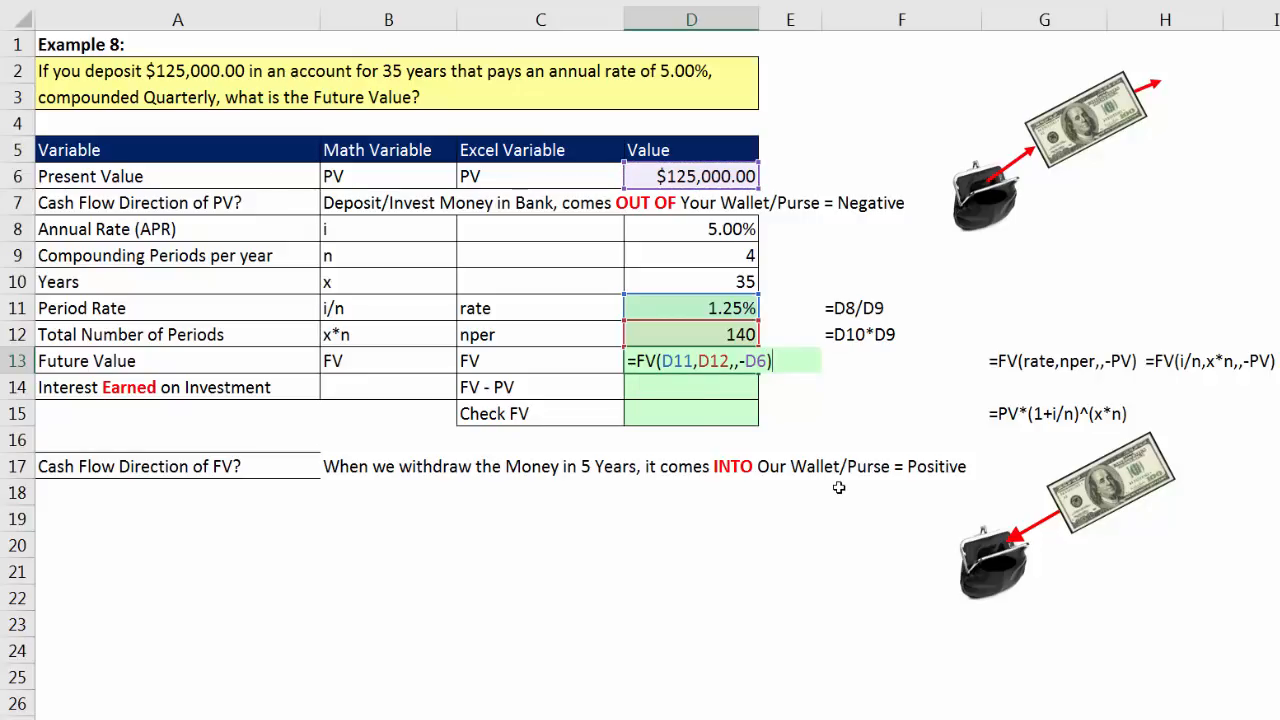
{"action": "key", "text": "Return"}
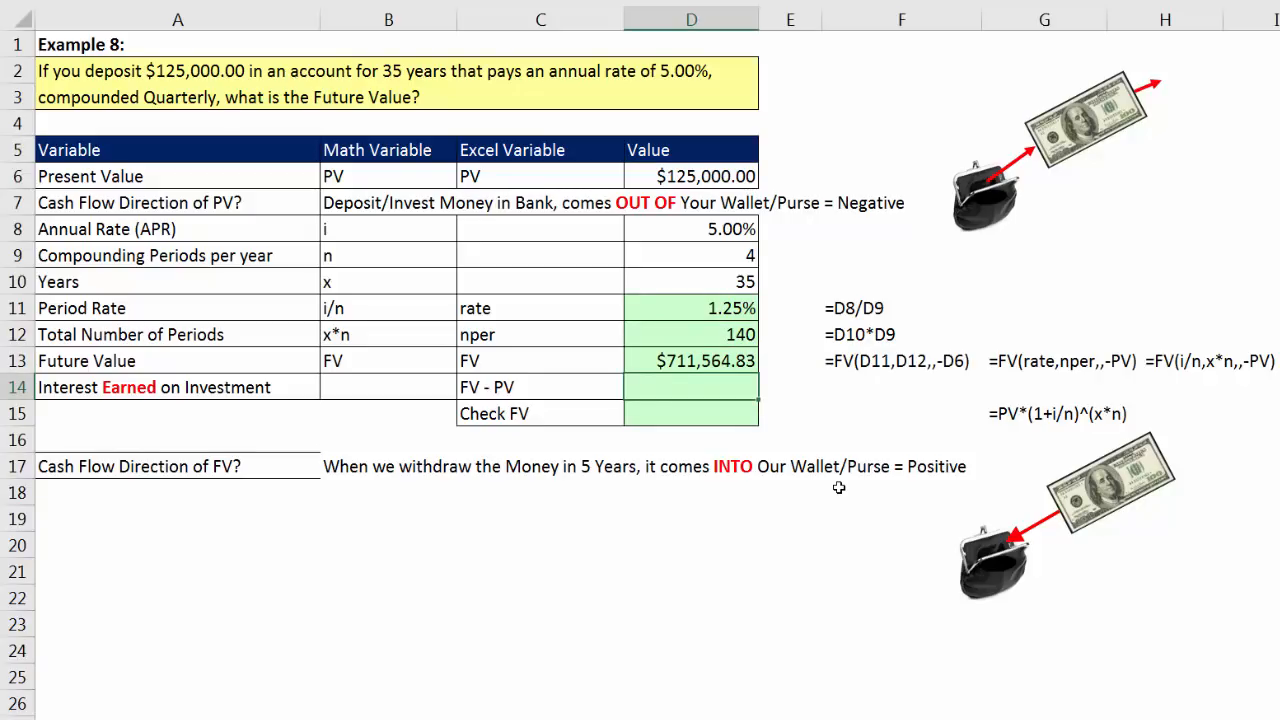
Step: Wrap the future value formula in D13 in ROUND to two decimals: =ROUND(FV(D11,D12,,-D6),2)
{"action": "left_click", "coordinate": [729, 358]}
{"action": "key", "text": "F2"}
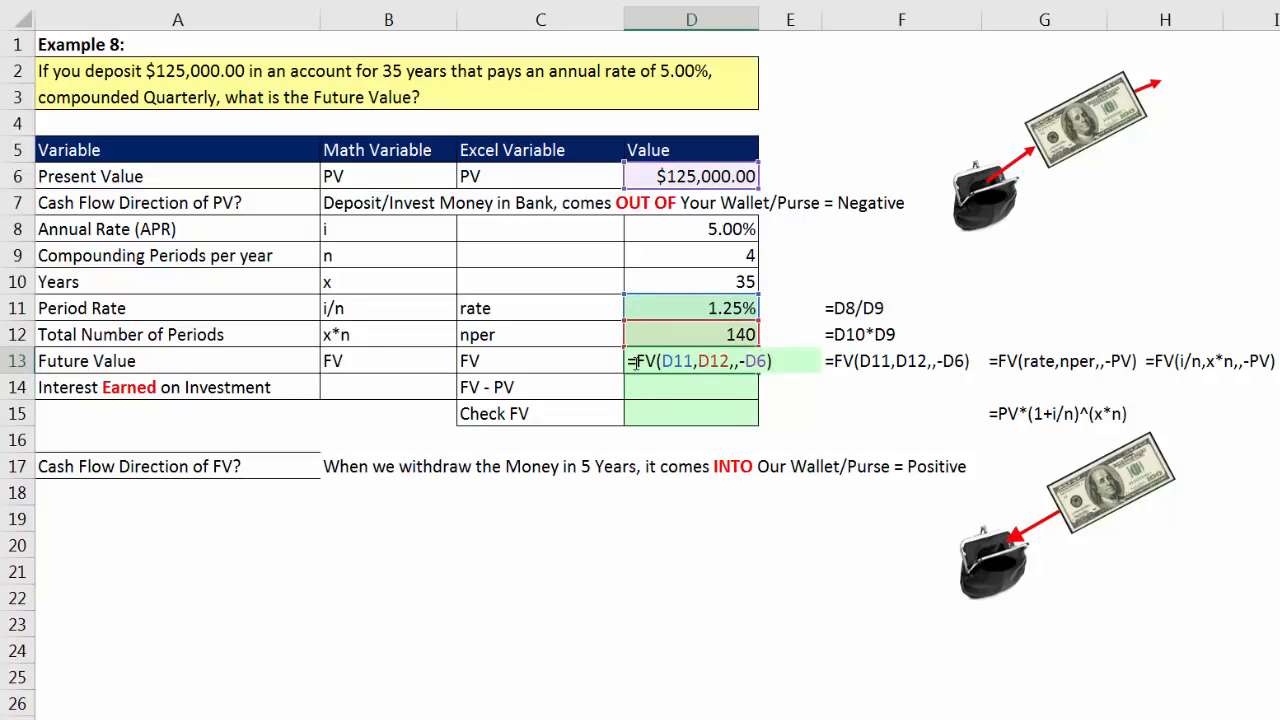
{"action": "left_click", "coordinate": [636, 362]}
{"action": "type", "text": "round"}
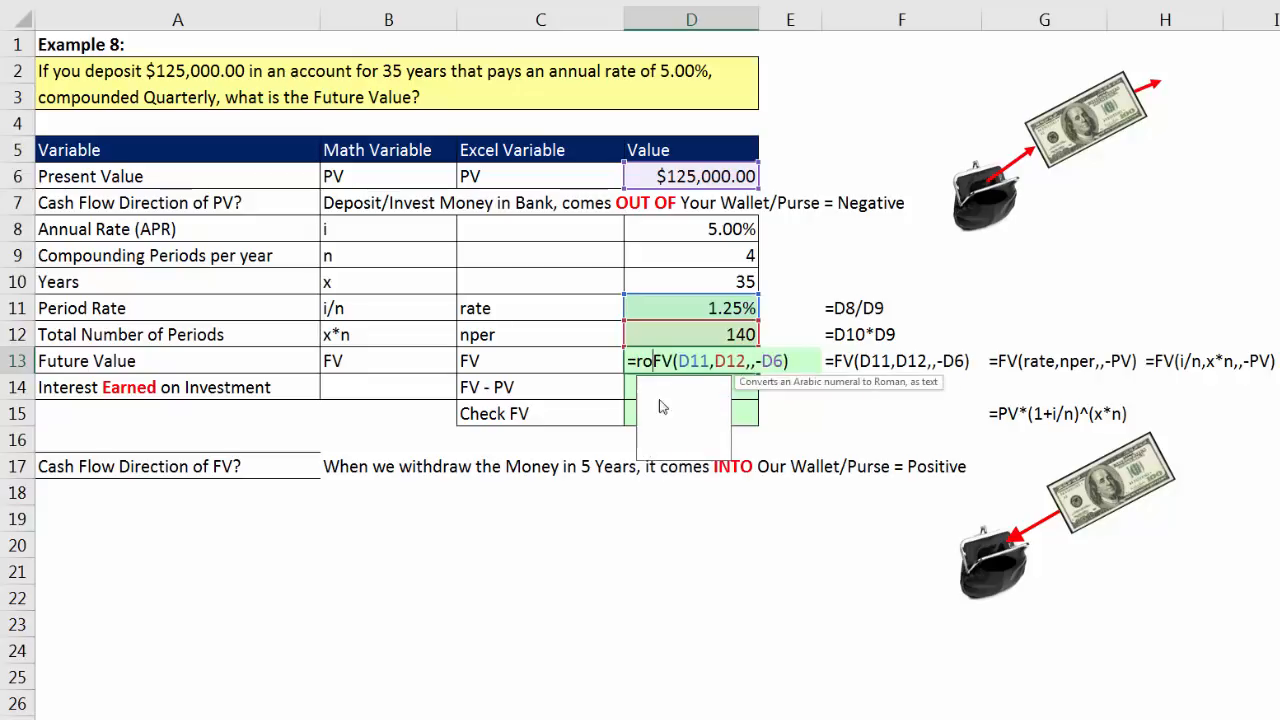
{"action": "key", "text": "Tab"}
{"action": "left_click", "coordinate": [851, 358]}
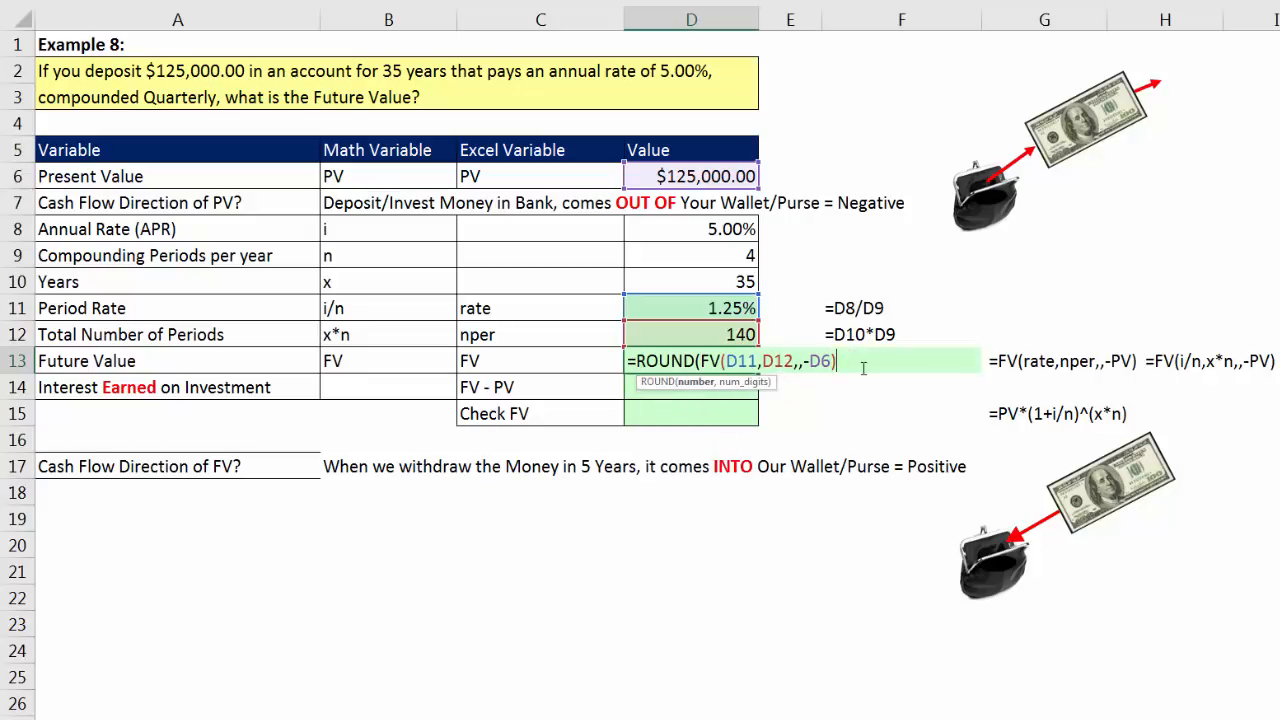
{"action": "type", "text": ",2)"}
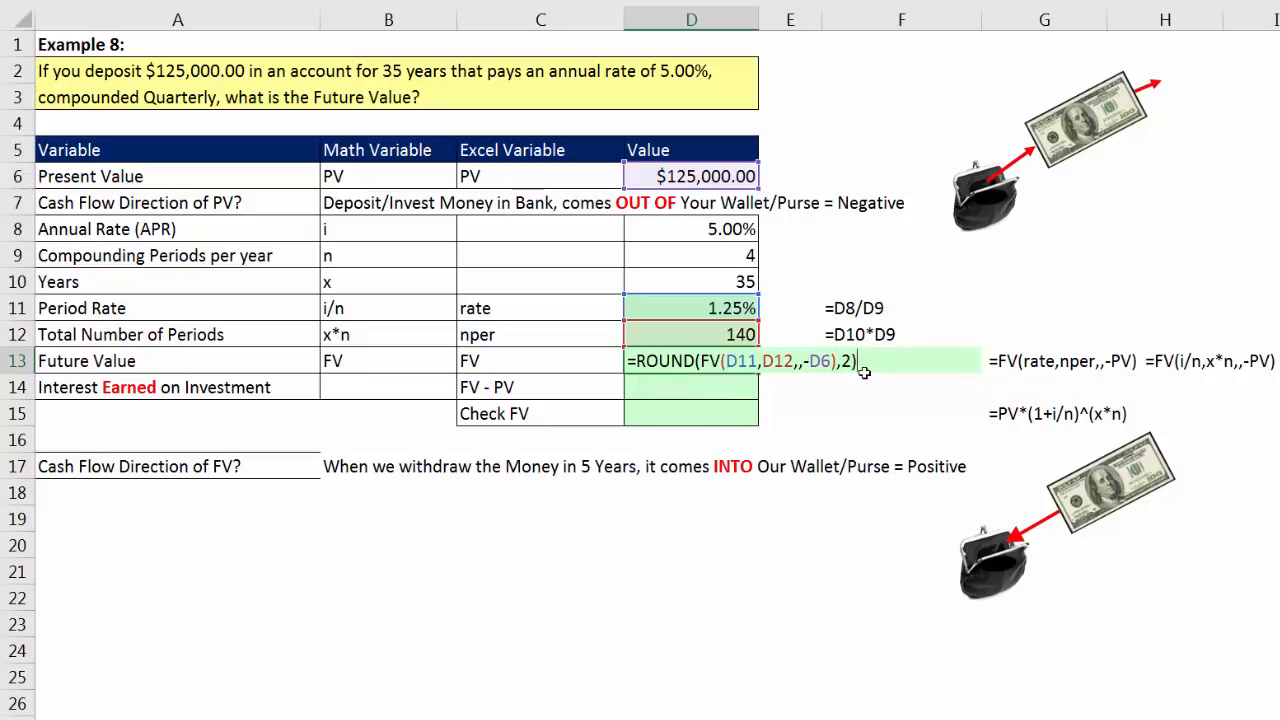
{"action": "key", "text": "Return"}
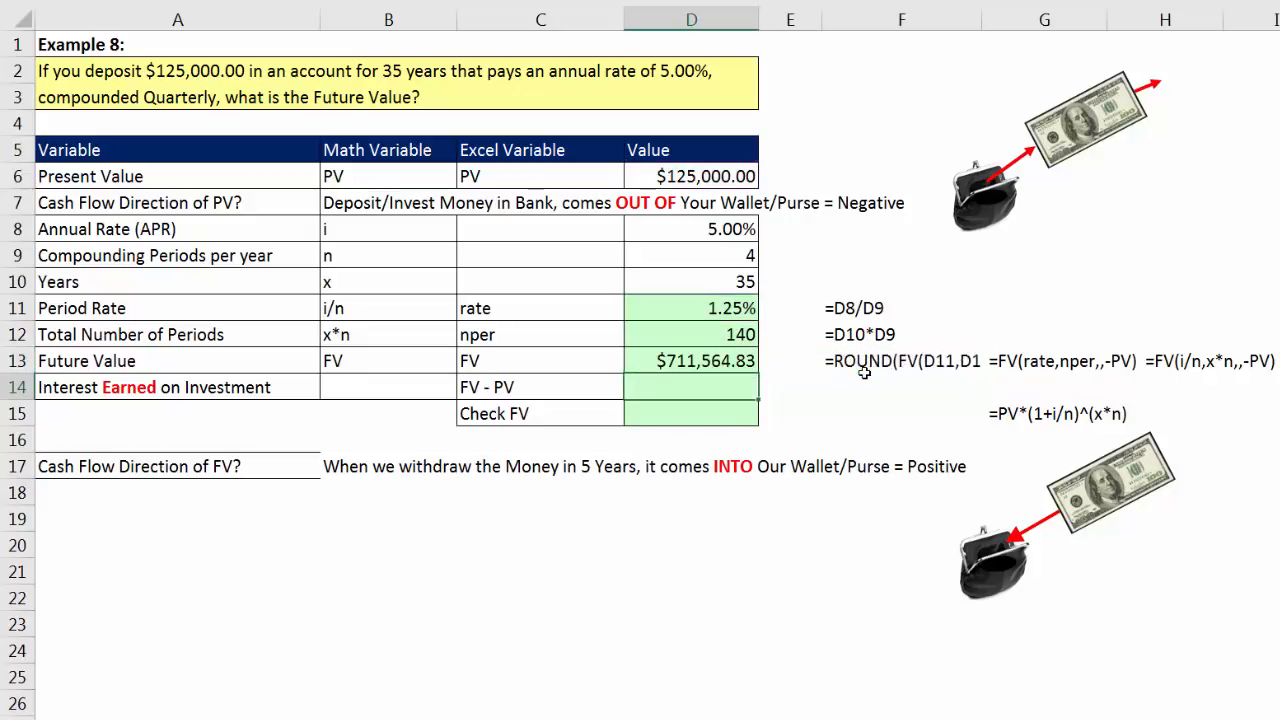
{"action": "left_click", "coordinate": [719, 176]}
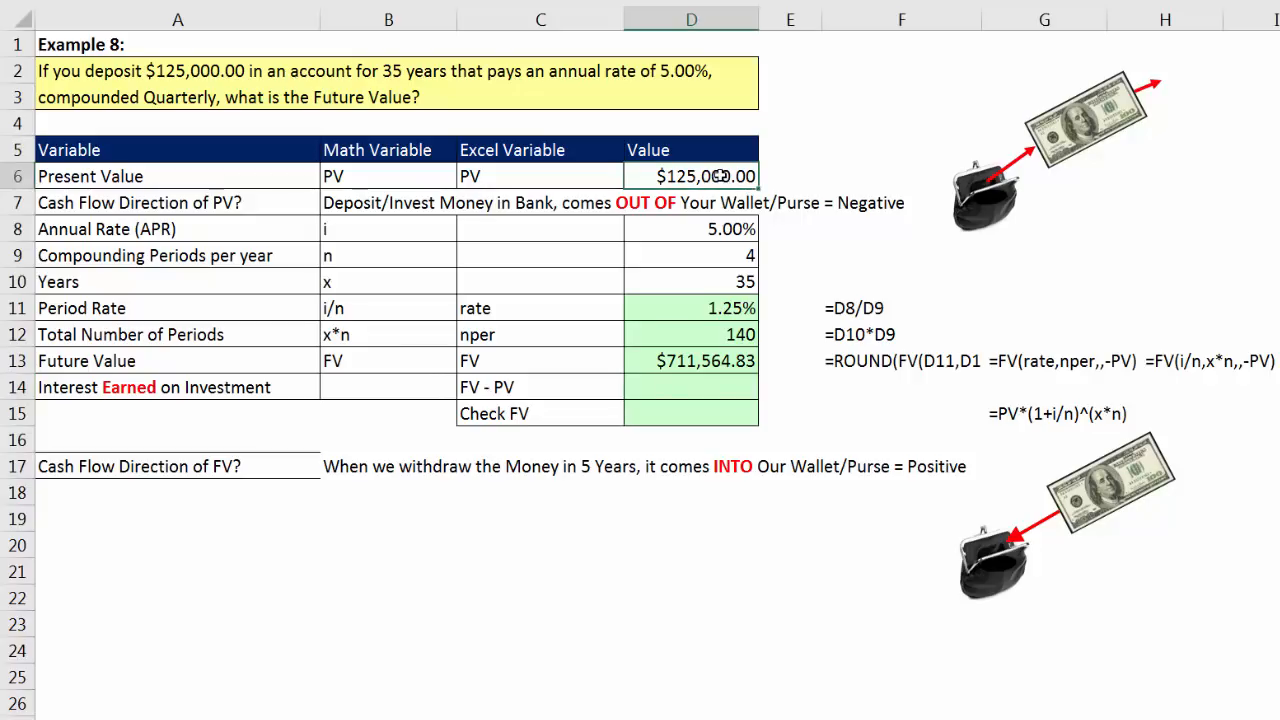
{"action": "left_click", "coordinate": [735, 229]}
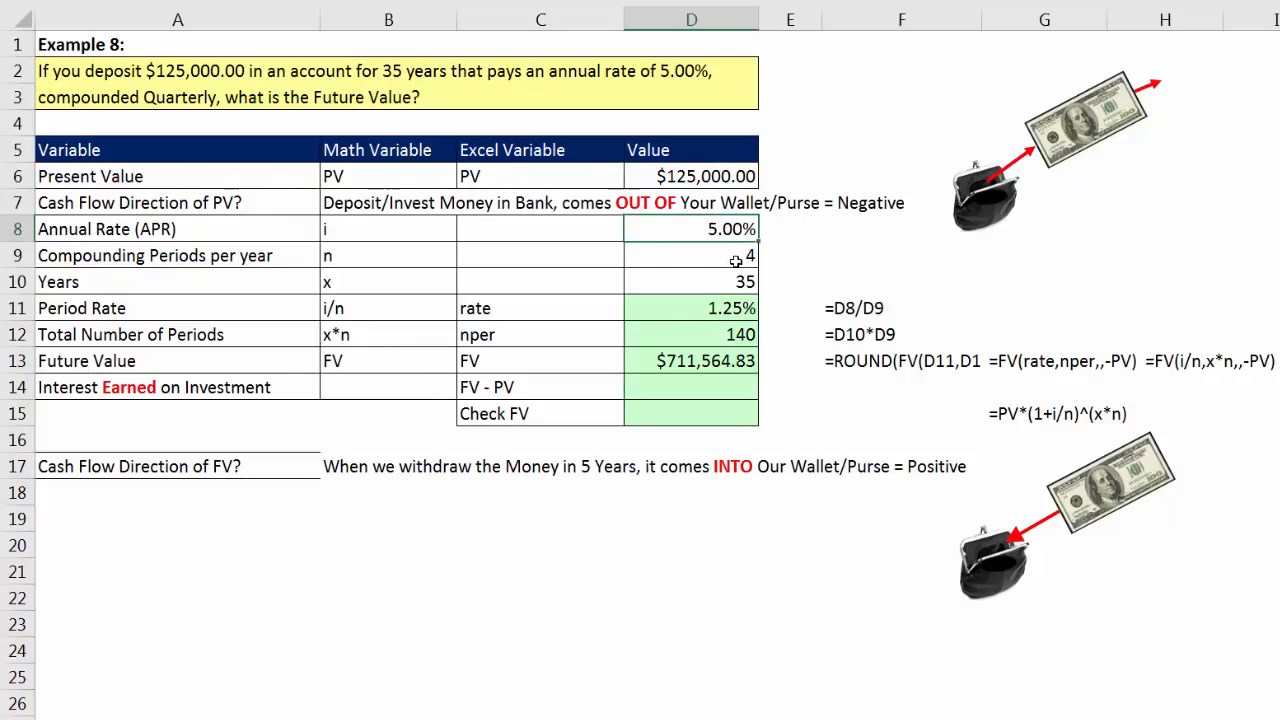
{"action": "left_click", "coordinate": [735, 260]}
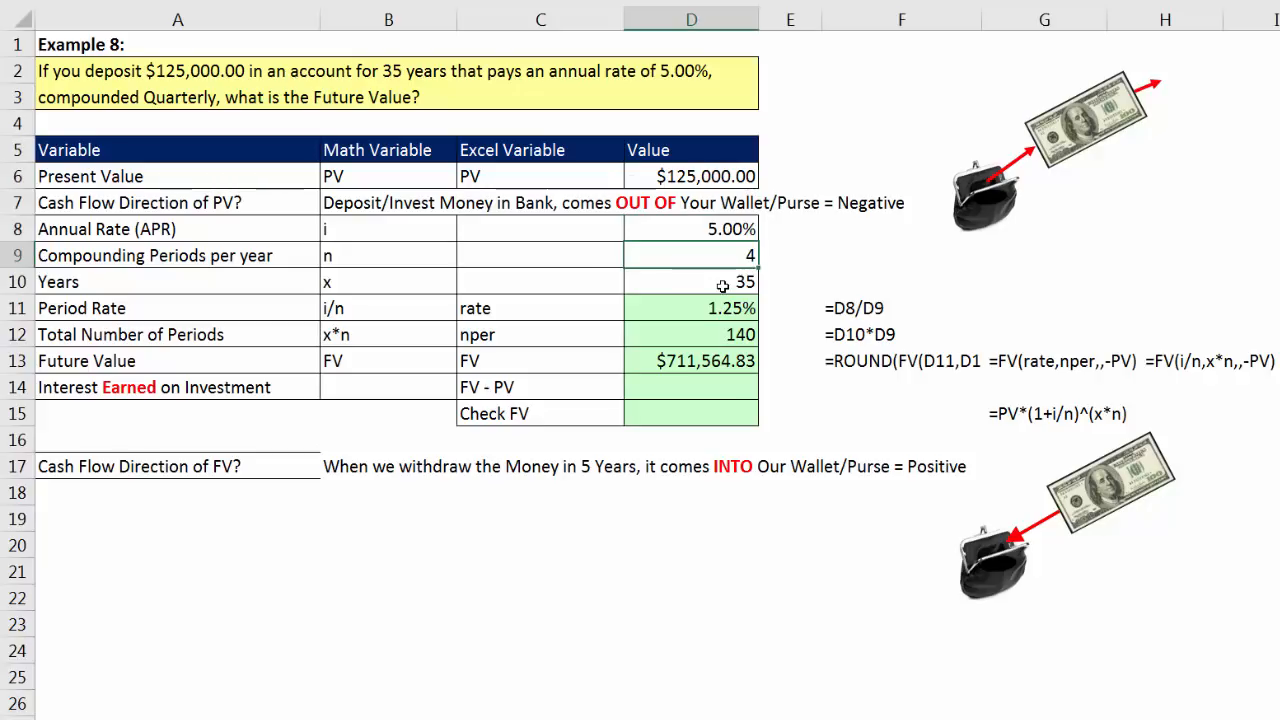
{"action": "left_click", "coordinate": [722, 286]}
{"action": "left_click_drag", "start_coordinate": [733, 261], "coordinate": [737, 280]}
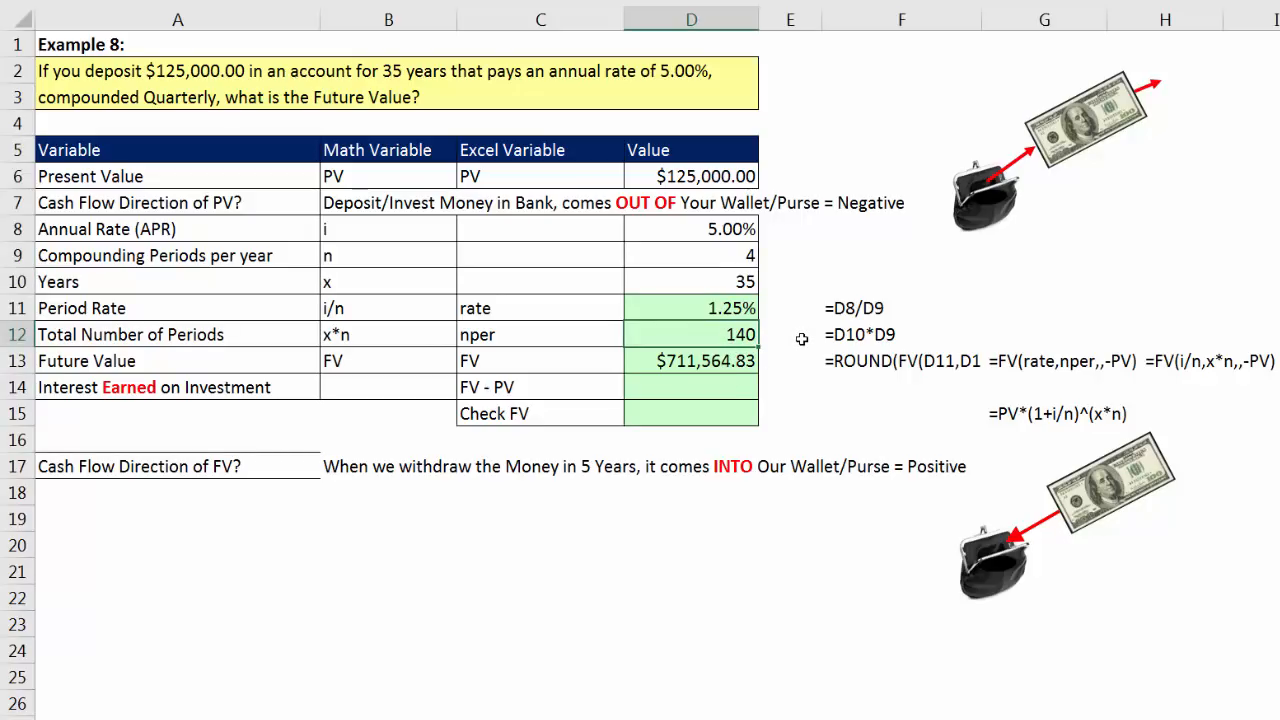
Step: Calculate the interest earned on the investment in D14 by subtracting present value from future value with =D13-D6
{"action": "left_click", "coordinate": [730, 391]}
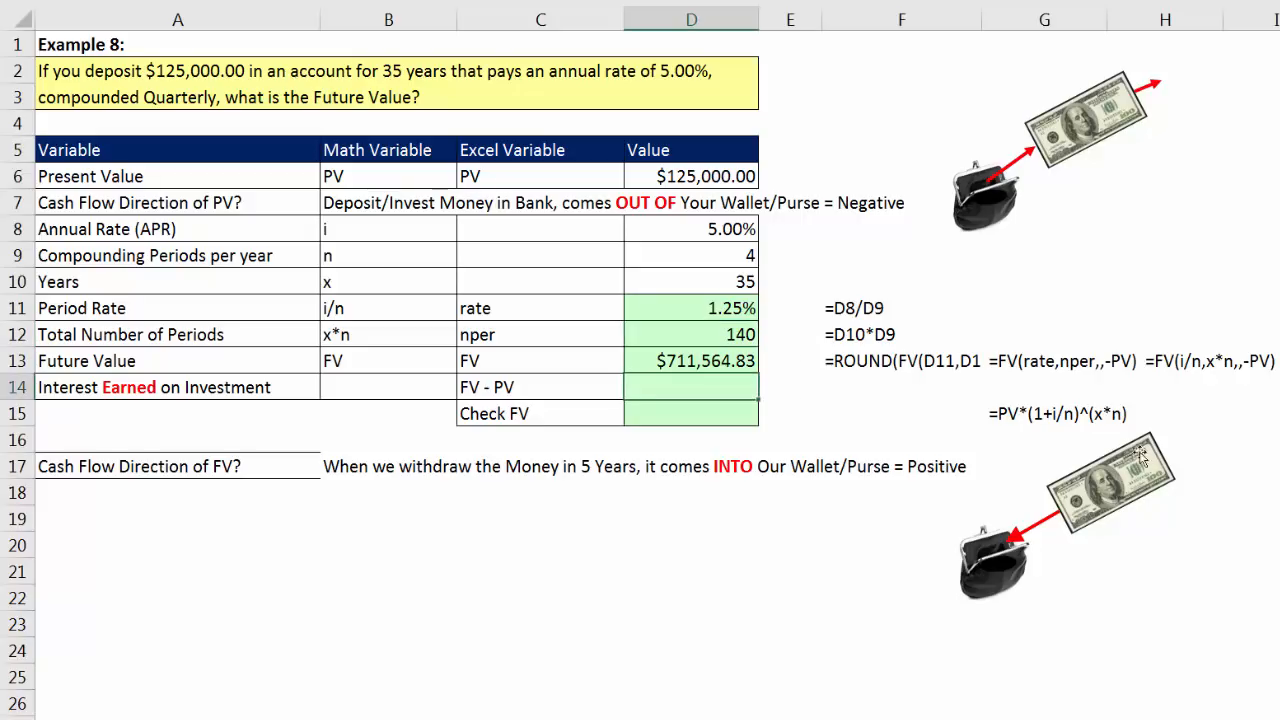
{"action": "type", "text": "="}
{"action": "key", "text": "Up"}
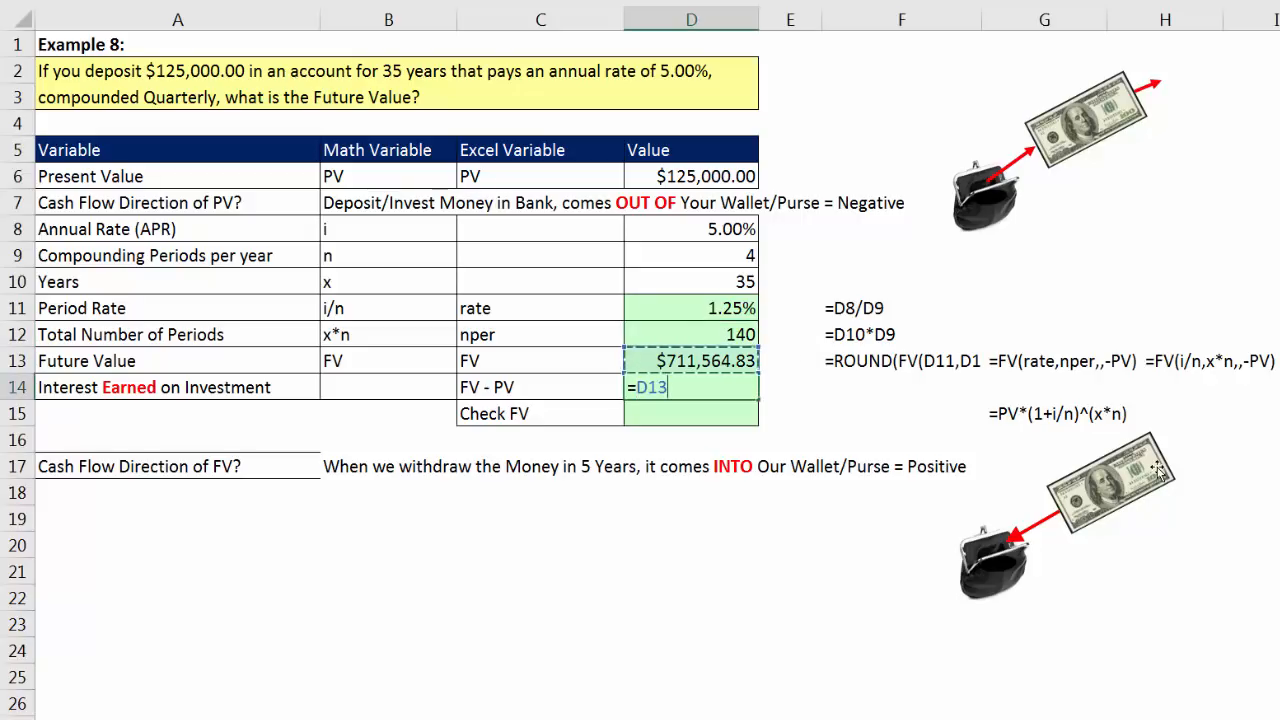
{"action": "type", "text": "-"}
{"action": "key", "text": "Up"}
{"action": "key", "text": "Up"}
{"action": "key", "text": "Up"}
{"action": "key", "text": "Up"}
{"action": "key", "text": "Up"}
{"action": "key", "text": "Up"}
{"action": "key", "text": "Up"}
{"action": "key", "text": "Up"}
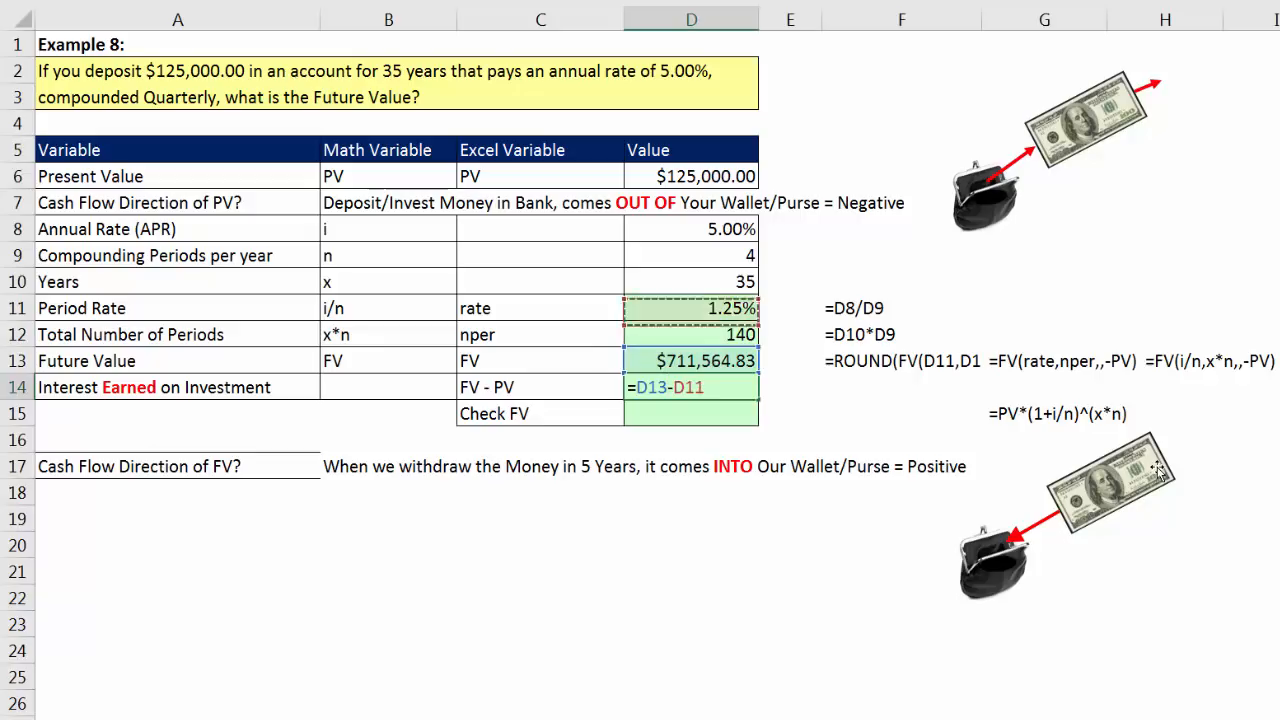
{"action": "key", "text": "Return"}
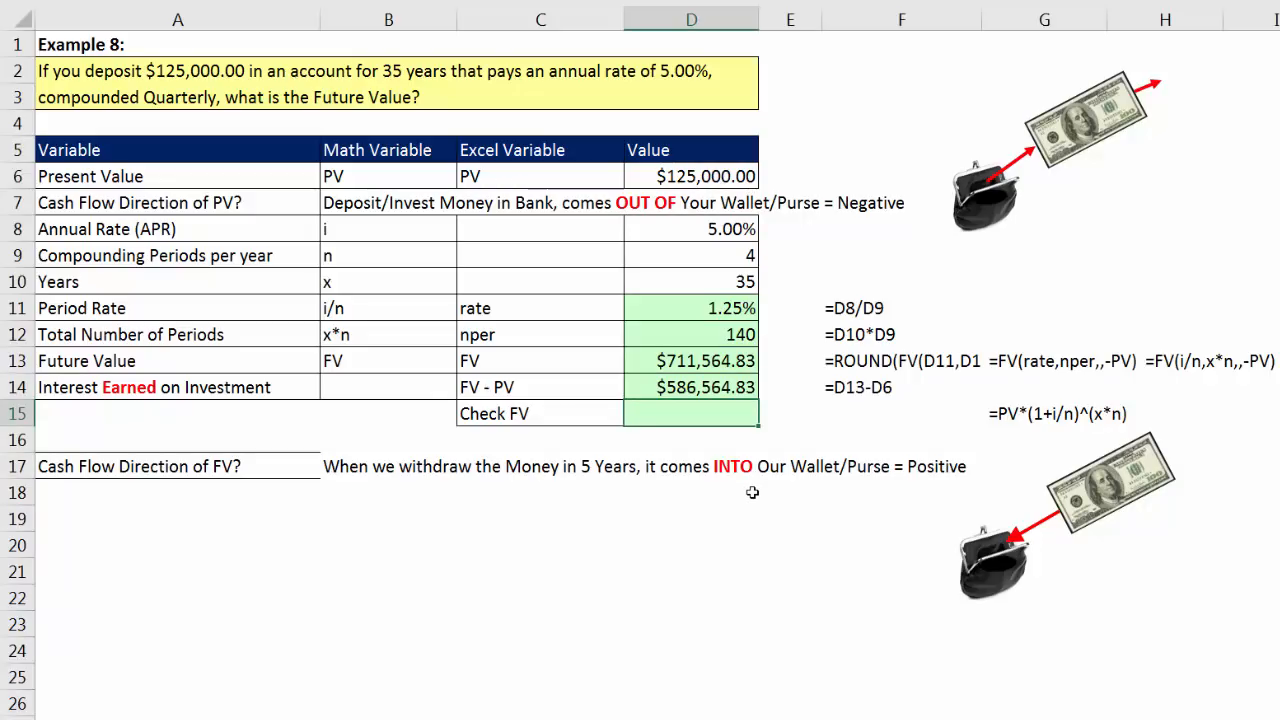
Step: Check the Example 8 future value in D15 with the compound interest formula =D6*(1+D11)^D12
{"action": "type", "text": "="}
{"action": "key", "text": "Up"}
{"action": "key", "text": "Up"}
{"action": "key", "text": "Up"}
{"action": "key", "text": "Up"}
{"action": "key", "text": "Up"}
{"action": "key", "text": "Up"}
{"action": "key", "text": "Up"}
{"action": "key", "text": "Up"}
{"action": "key", "text": "Up"}
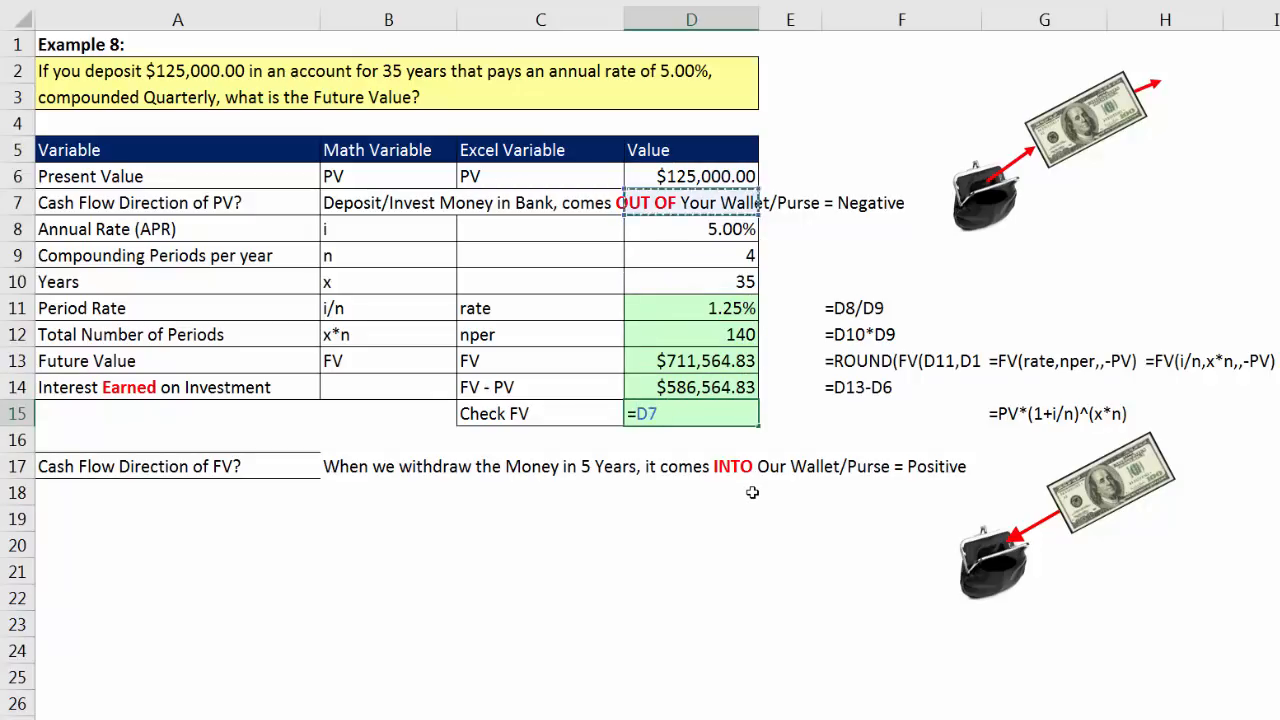
{"action": "type", "text": "*"}
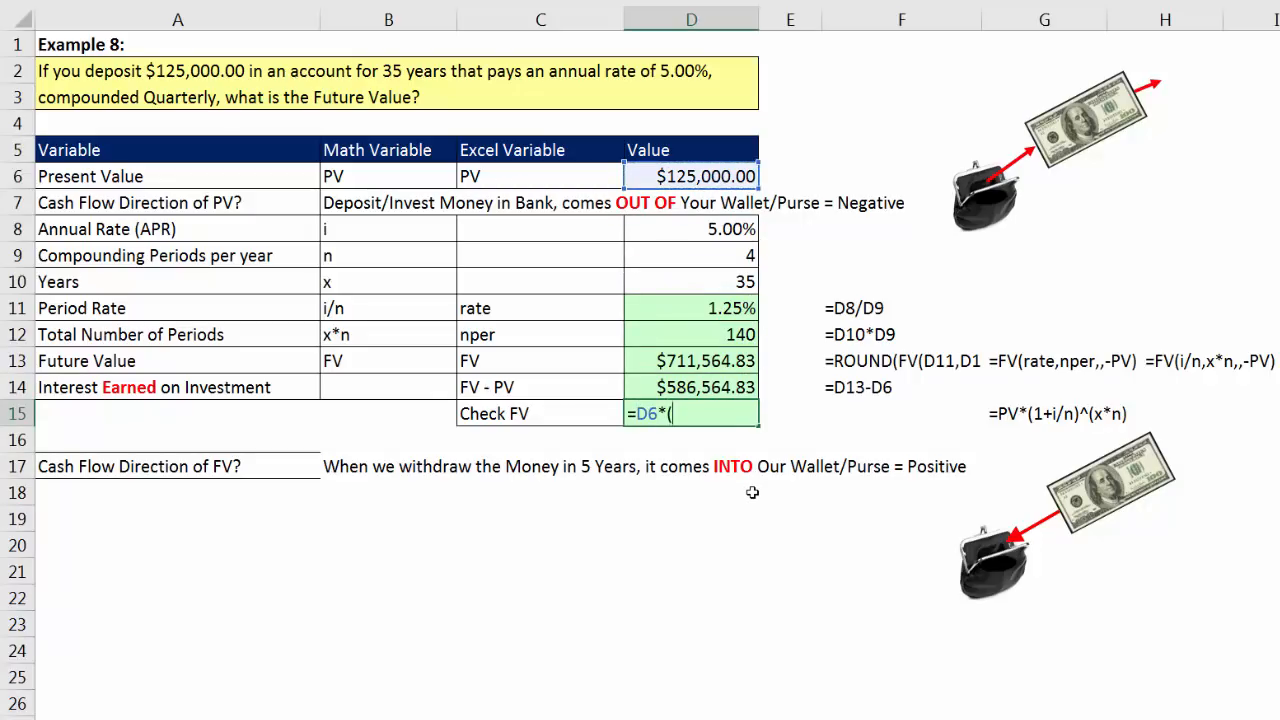
{"action": "type", "text": "(1+"}
{"action": "key", "text": "Up"}
{"action": "key", "text": "Up"}
{"action": "key", "text": "Up"}
{"action": "key", "text": "Up"}
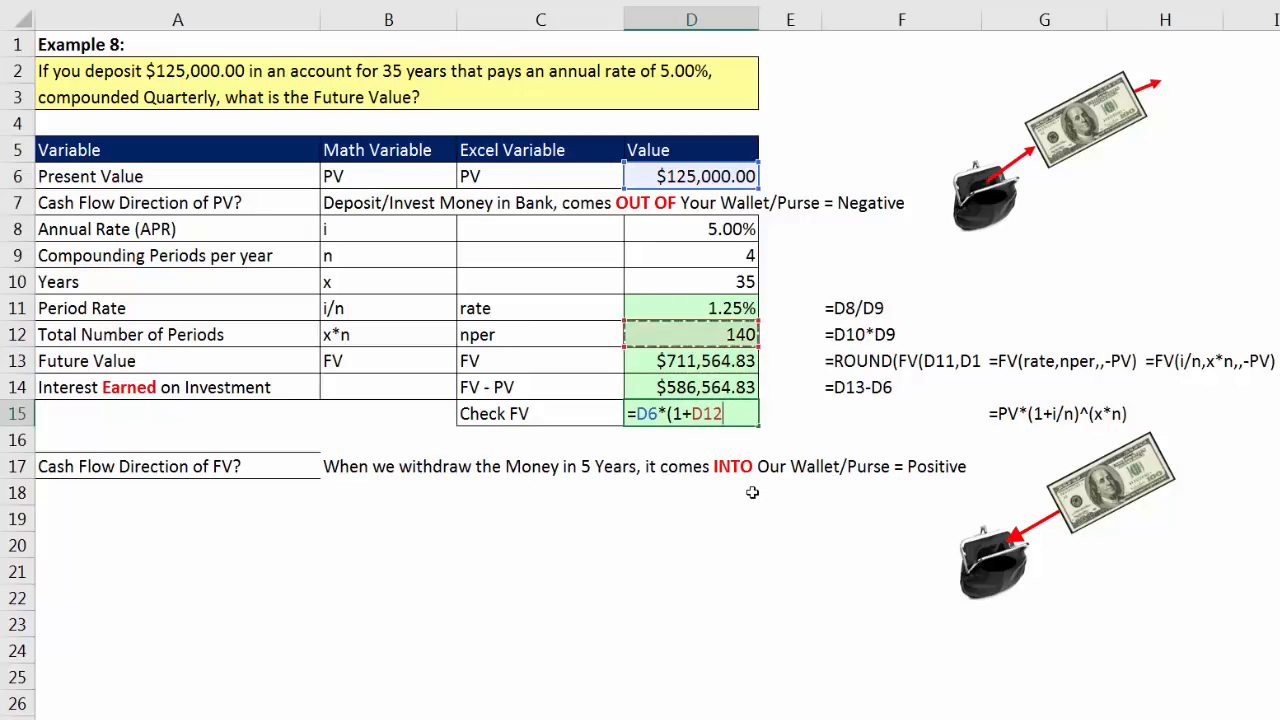
{"action": "type", "text": ")"}
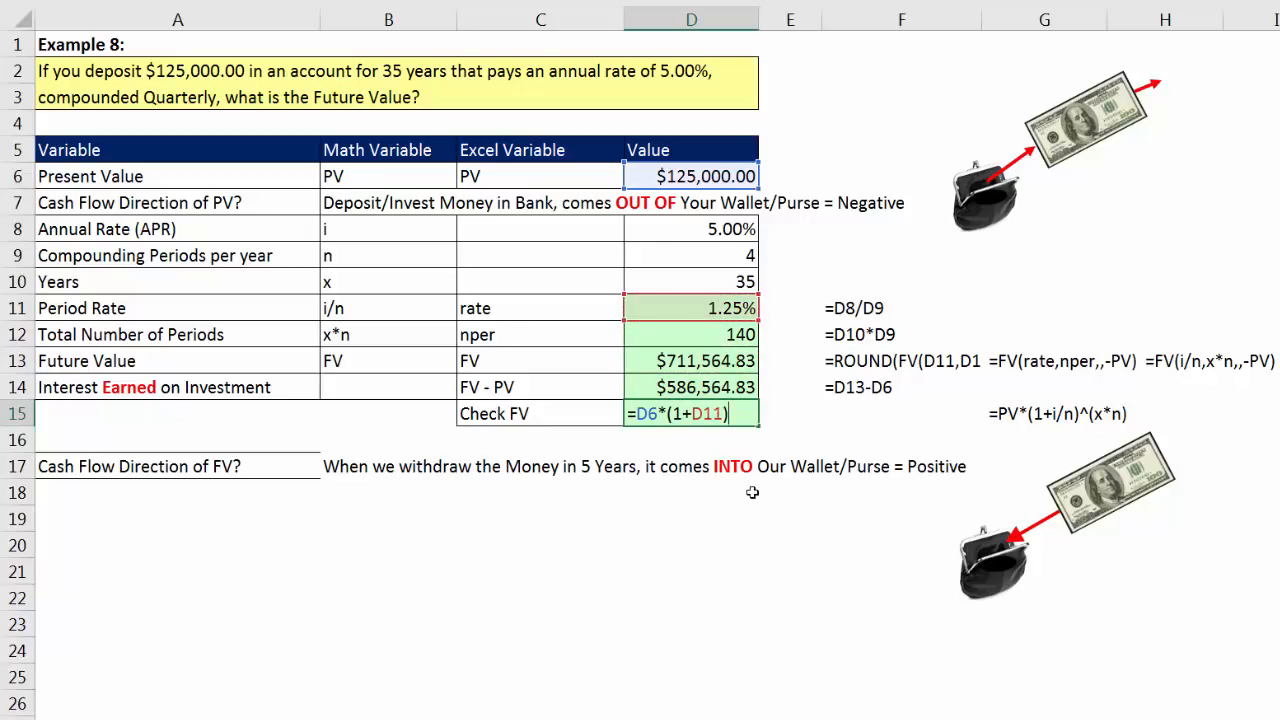
{"action": "type", "text": "^"}
{"action": "key", "text": "Up"}
{"action": "key", "text": "Up"}
{"action": "key", "text": "Up"}
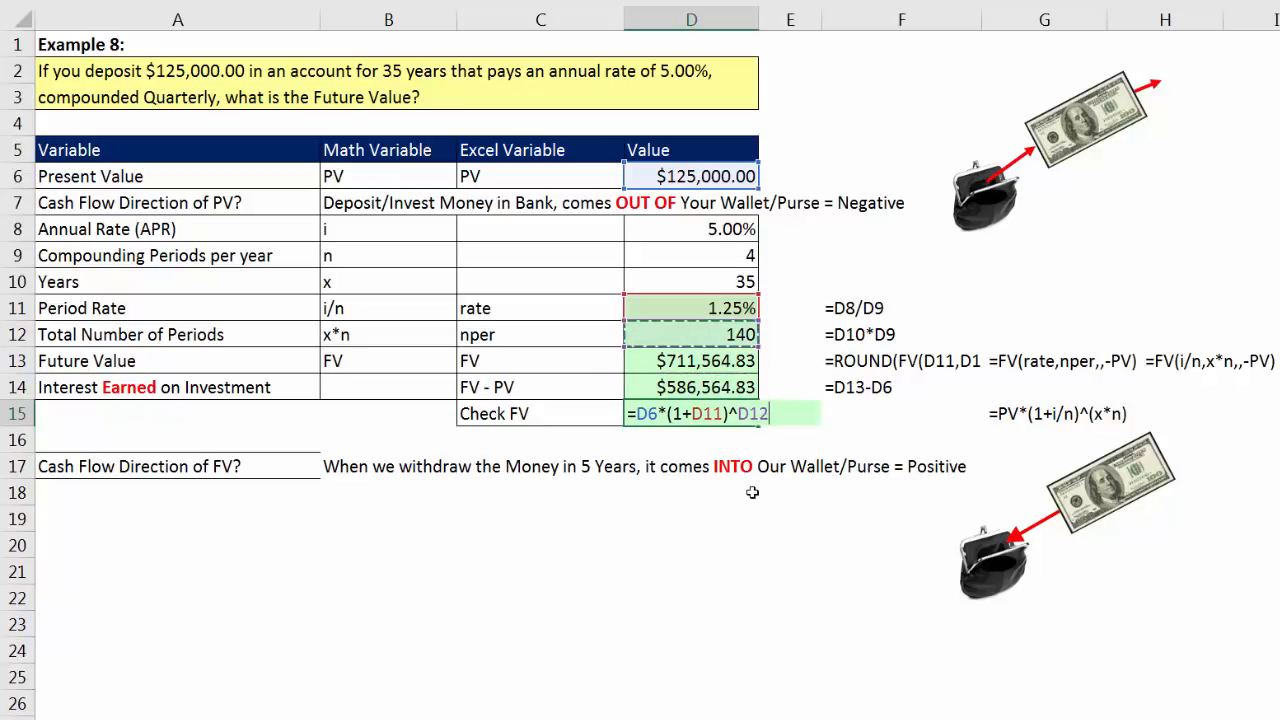
{"action": "key", "text": "Return"}
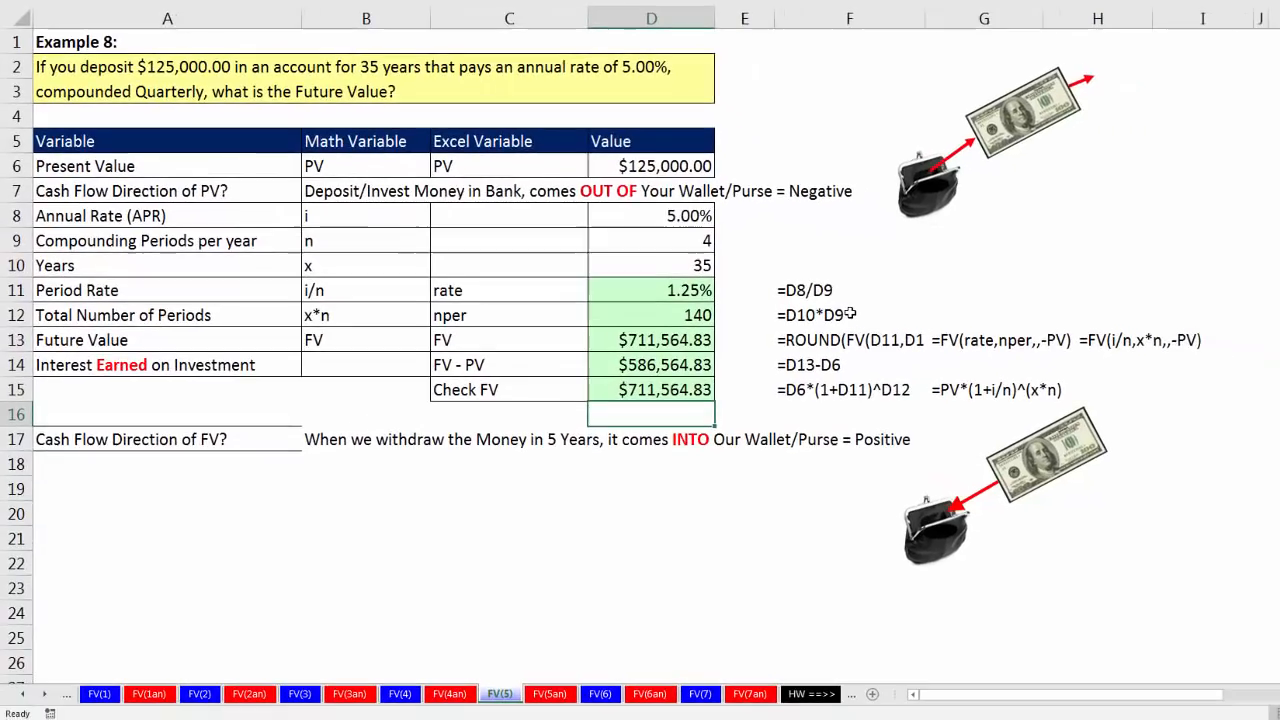
Step: On sheet FV(6), Example 9, calculate the first account's total number of periods in F7 with =D7*E7
{"action": "left_click", "coordinate": [601, 694]}
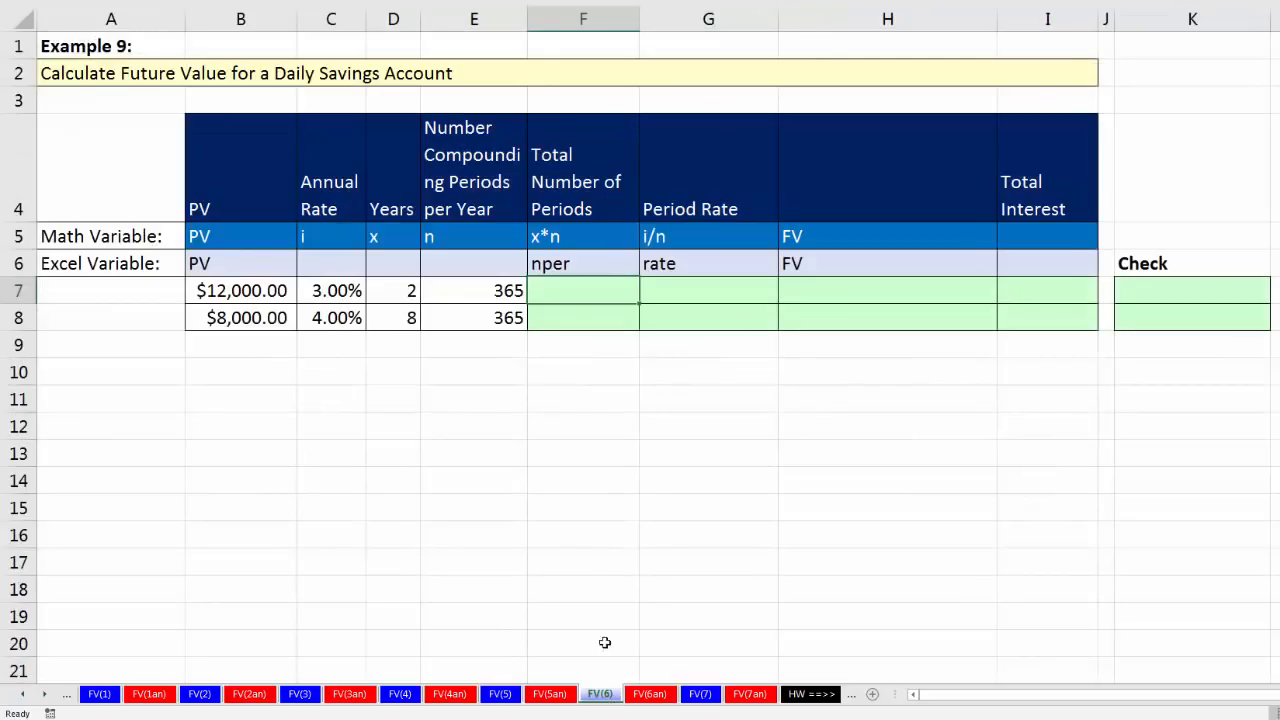
{"action": "left_click", "coordinate": [228, 292]}
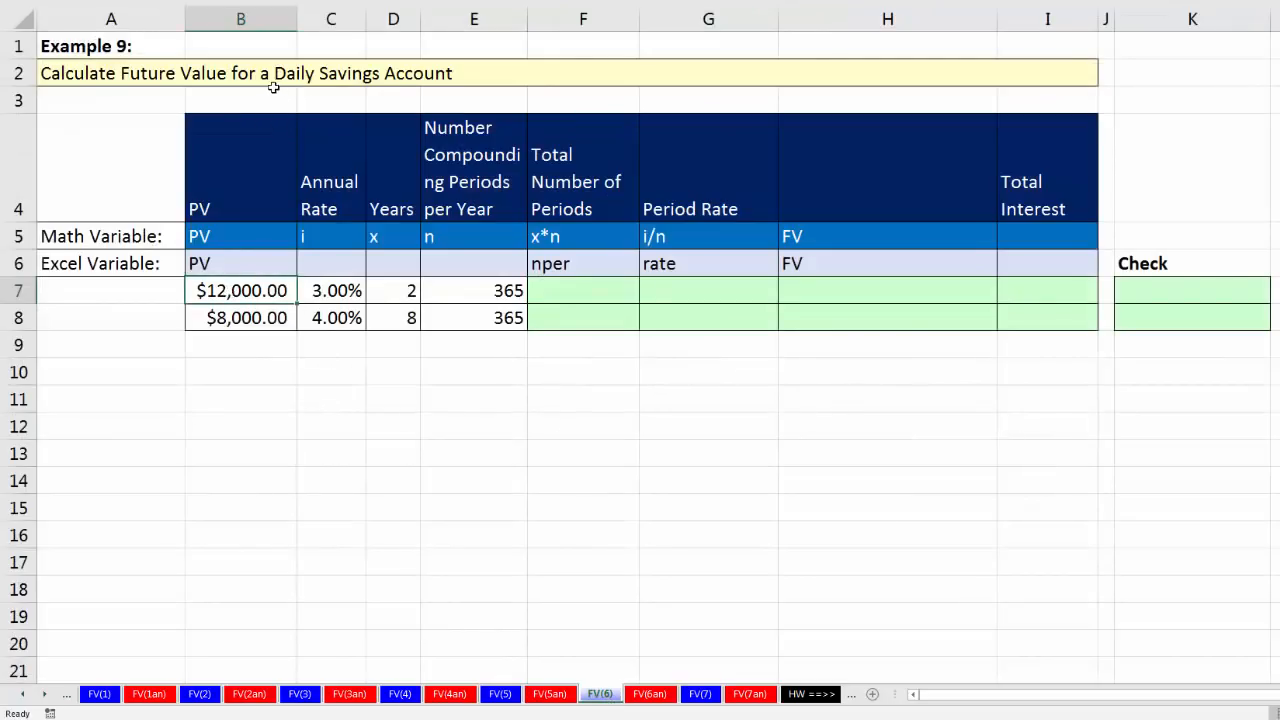
{"action": "left_click", "coordinate": [336, 291]}
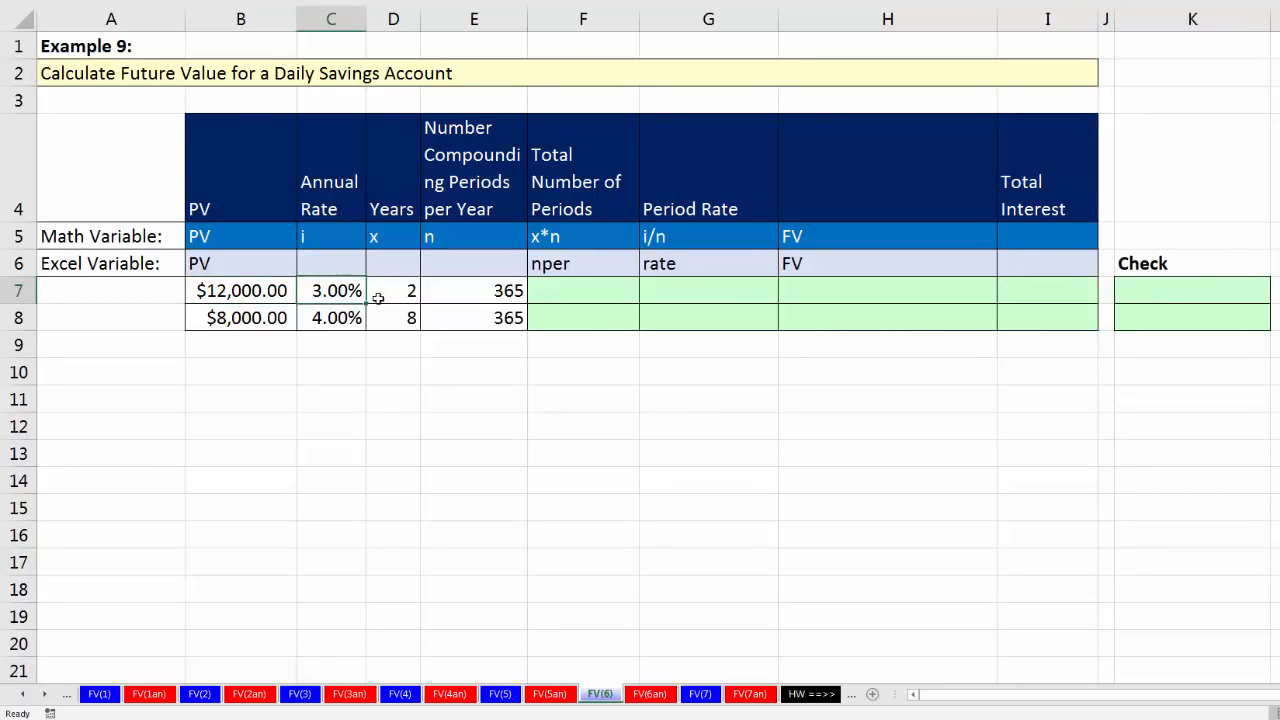
{"action": "left_click", "coordinate": [392, 291]}
{"action": "left_click", "coordinate": [488, 294]}
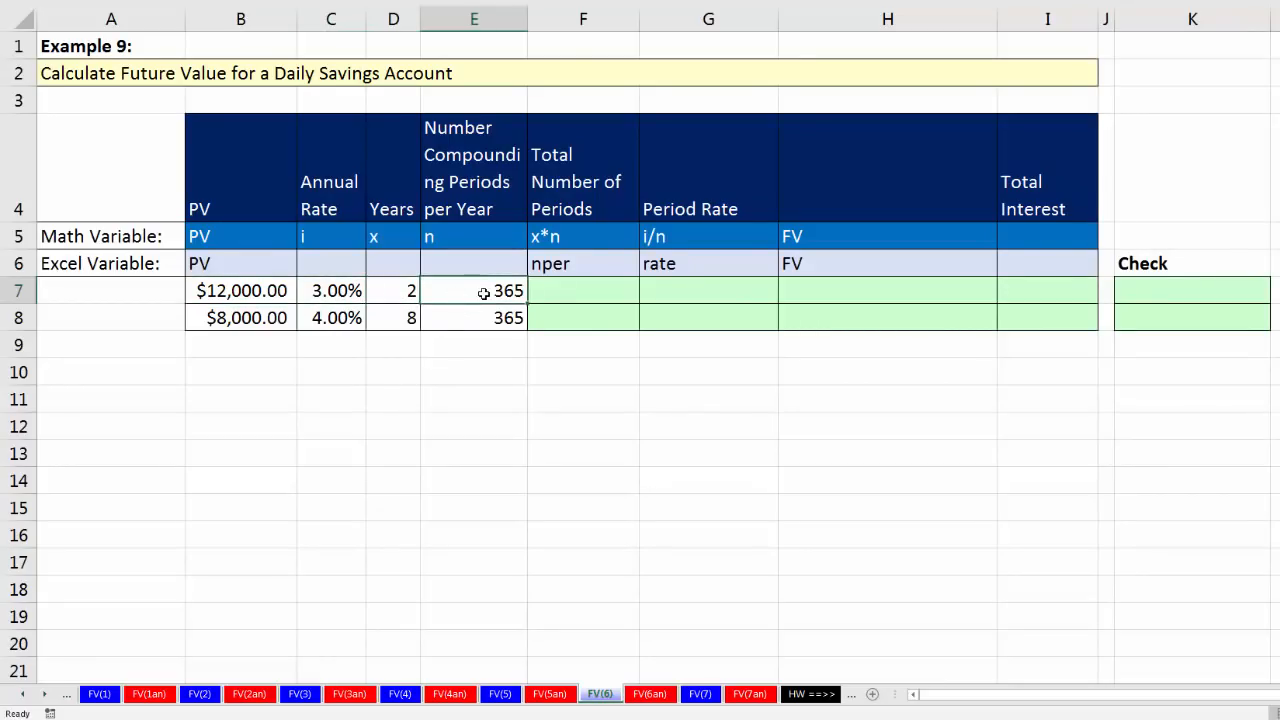
{"action": "left_click", "coordinate": [563, 292]}
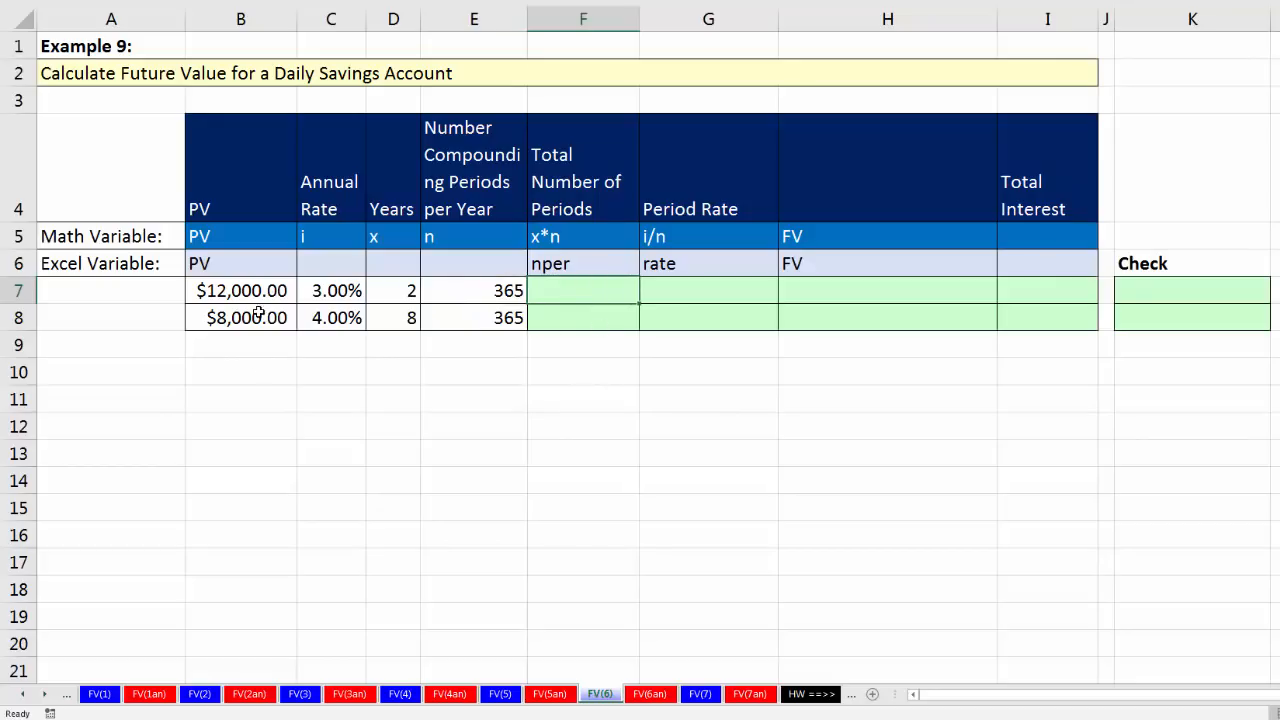
{"action": "type", "text": "="}
{"action": "key", "text": "Left"}
{"action": "key", "text": "Left"}
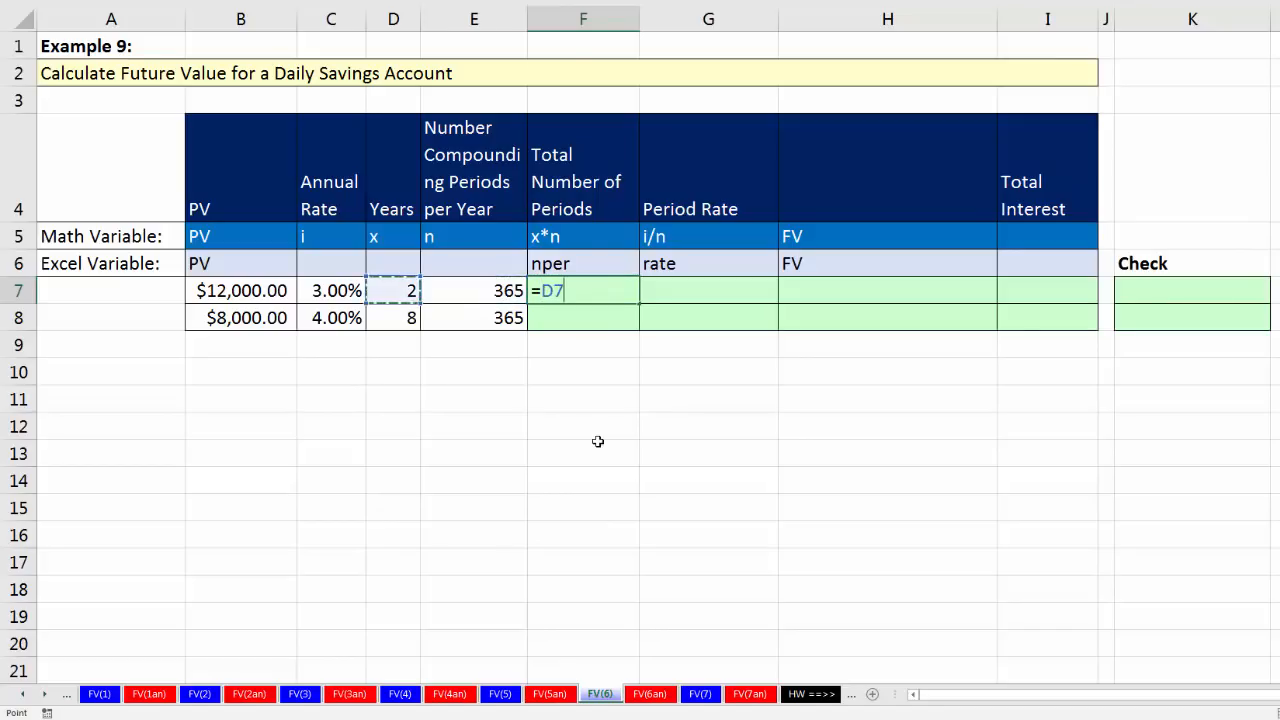
{"action": "type", "text": "*"}
{"action": "key", "text": "Left"}
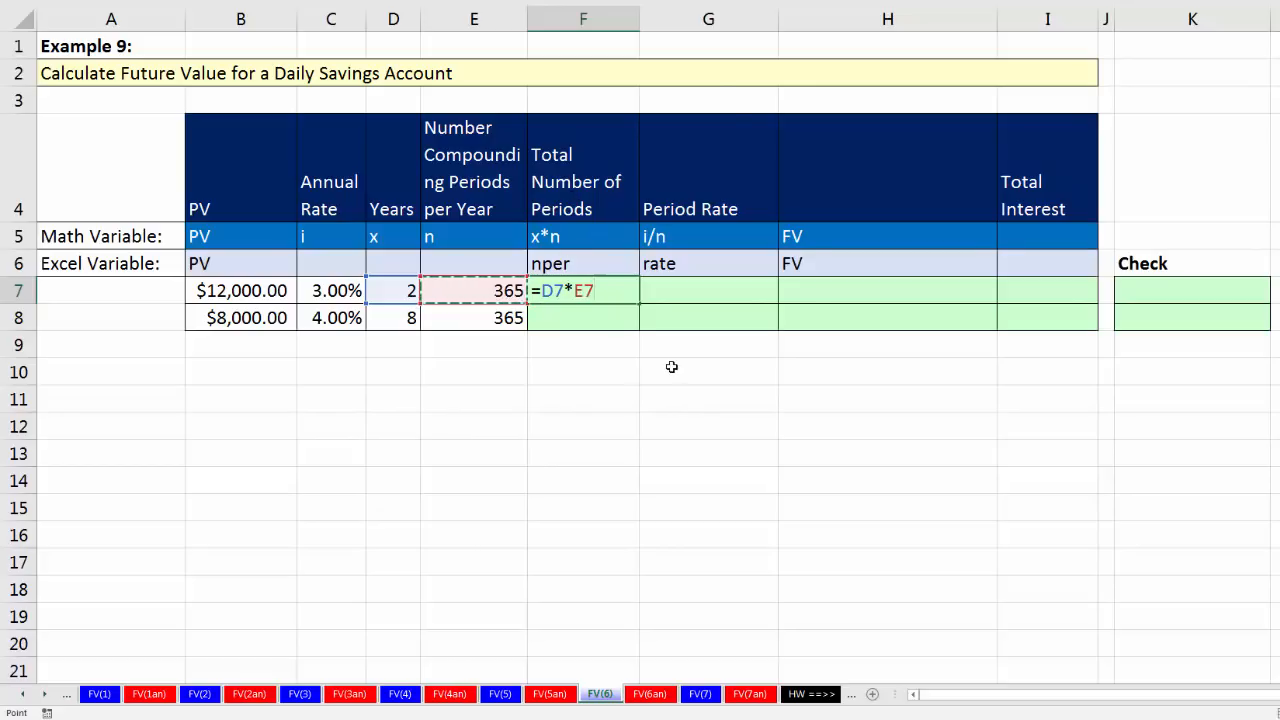
{"action": "key", "text": "Tab"}
Step: Calculate the first account's period rate in G7 by dividing annual rate by compounding periods per year with =C7/E7
{"action": "type", "text": "="}
{"action": "key", "text": "Left"}
{"action": "key", "text": "Left"}
{"action": "key", "text": "Left"}
{"action": "key", "text": "Left"}
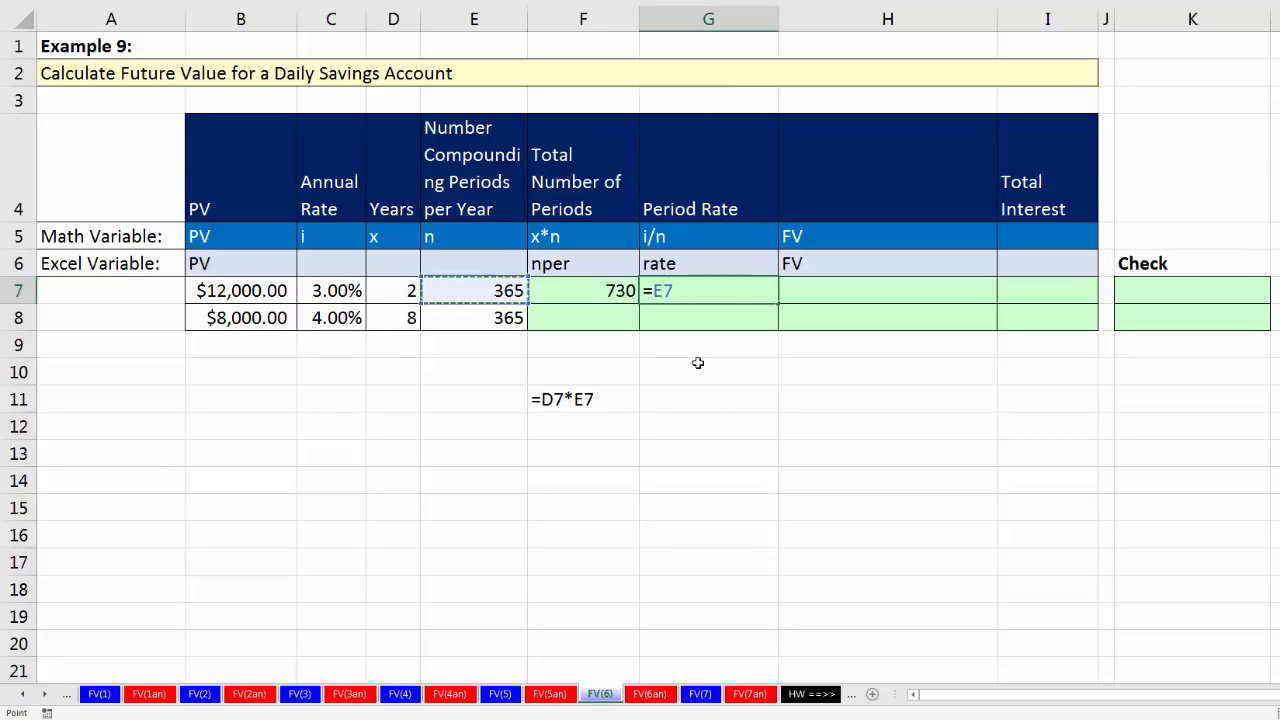
{"action": "type", "text": "/"}
{"action": "key", "text": "Left"}
{"action": "key", "text": "Left"}
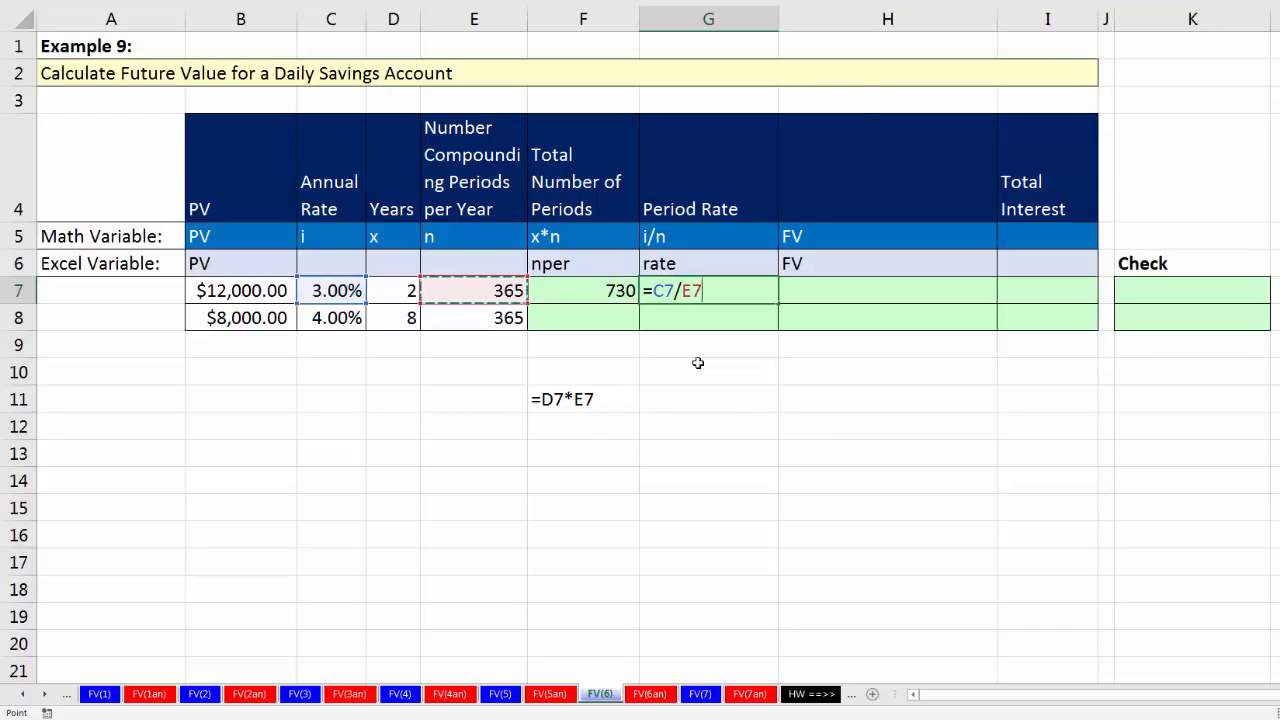
{"action": "key", "text": "Tab"}
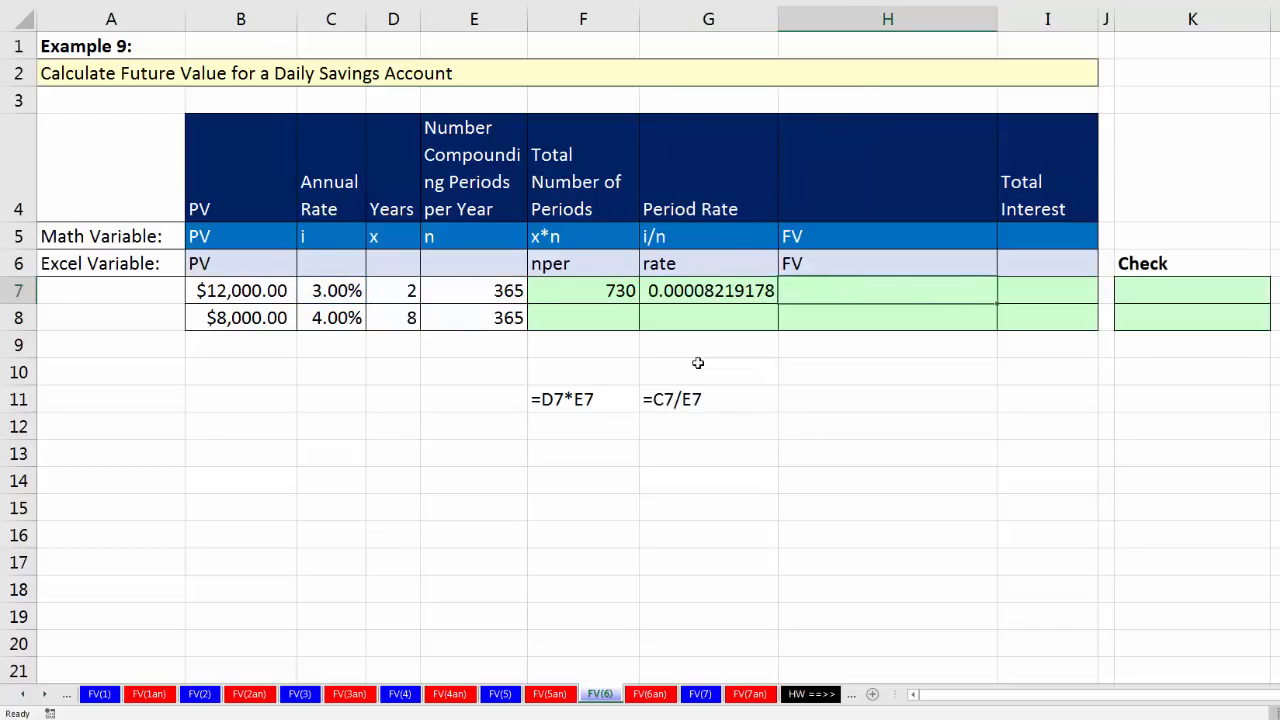
Step: Calculate the first account's future value in H7 with =FV(G7,F7,,-B7), omitting the payment argument
{"action": "type", "text": "=fv"}
{"action": "key", "text": "Tab"}
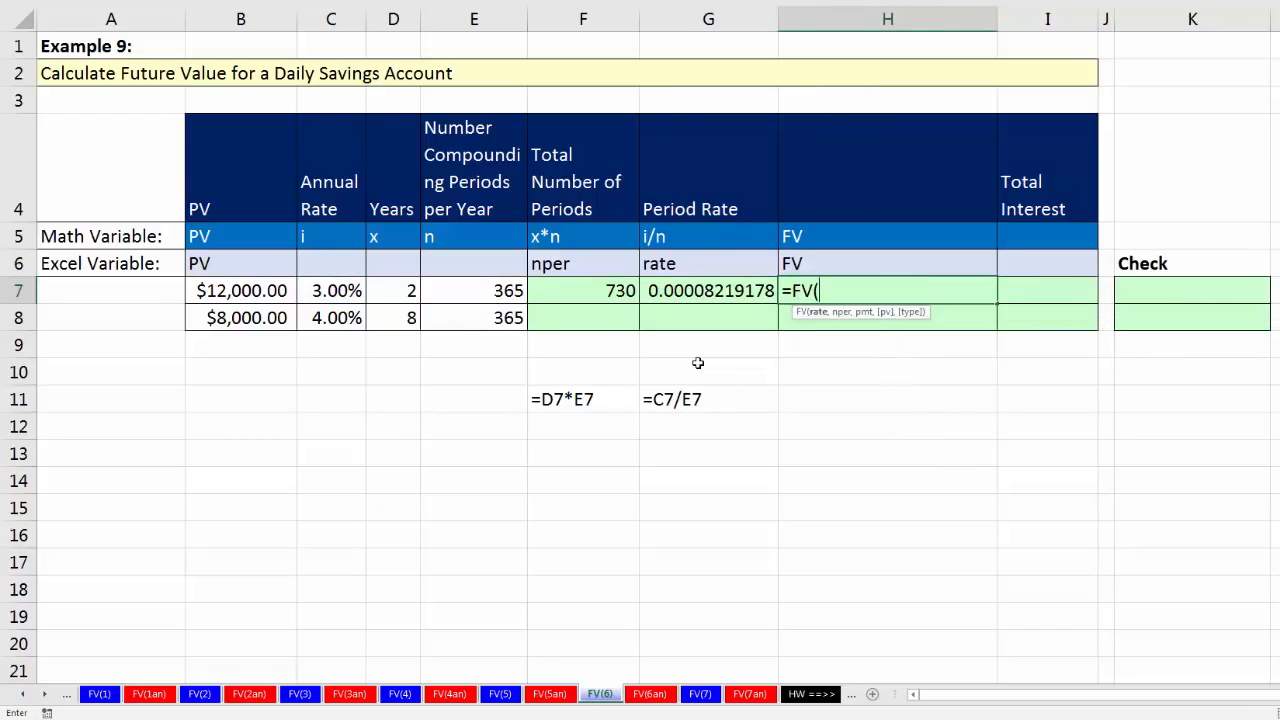
{"action": "key", "text": "Left"}
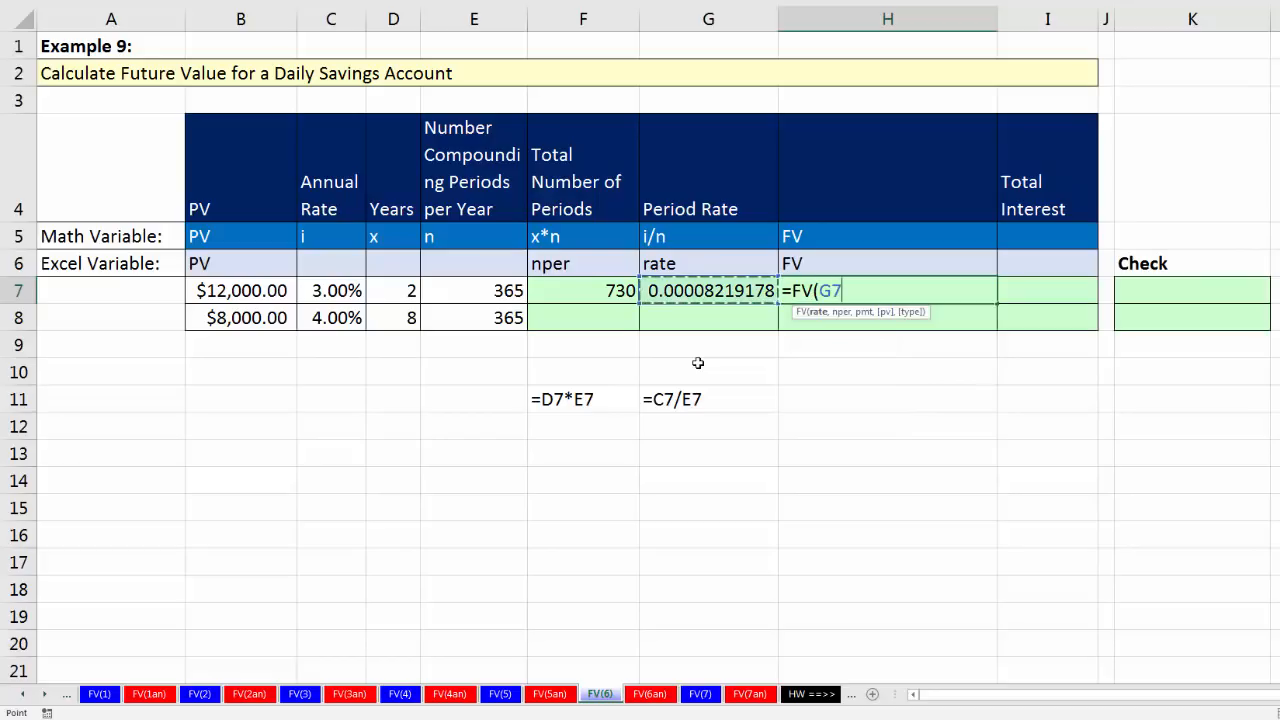
{"action": "type", "text": ","}
{"action": "key", "text": "Left"}
{"action": "key", "text": "Left"}
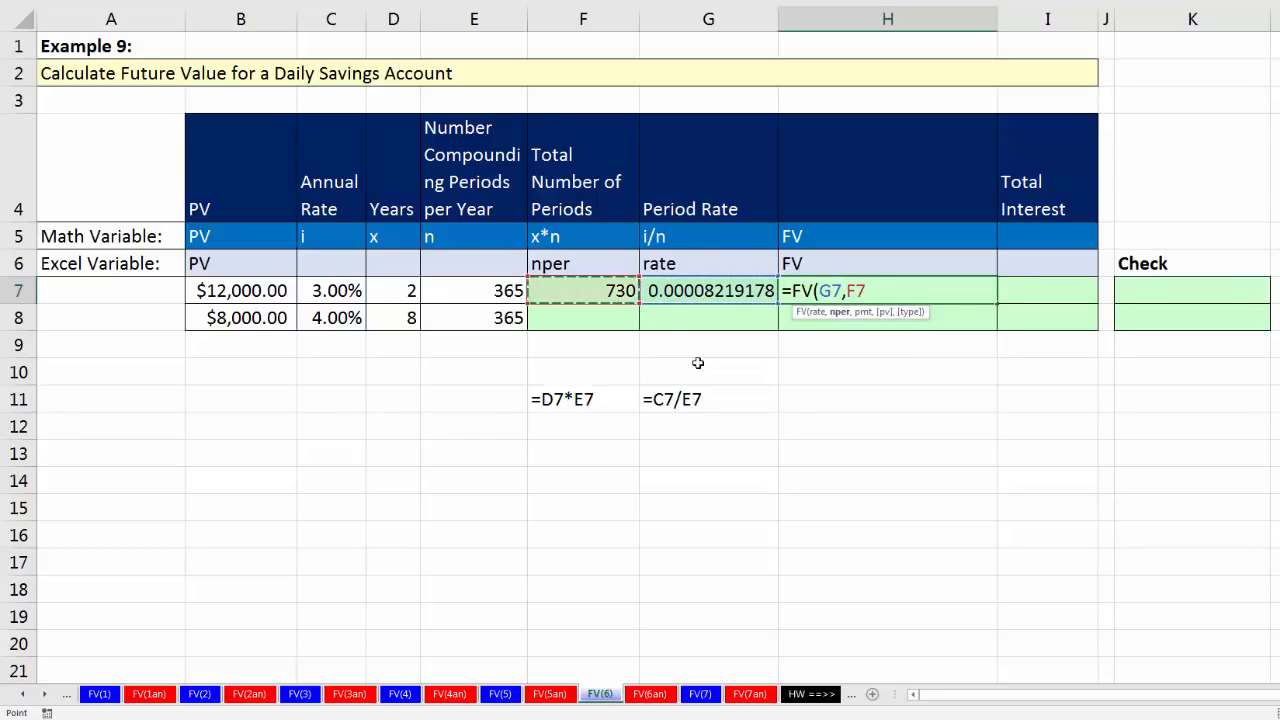
{"action": "type", "text": ",,"}
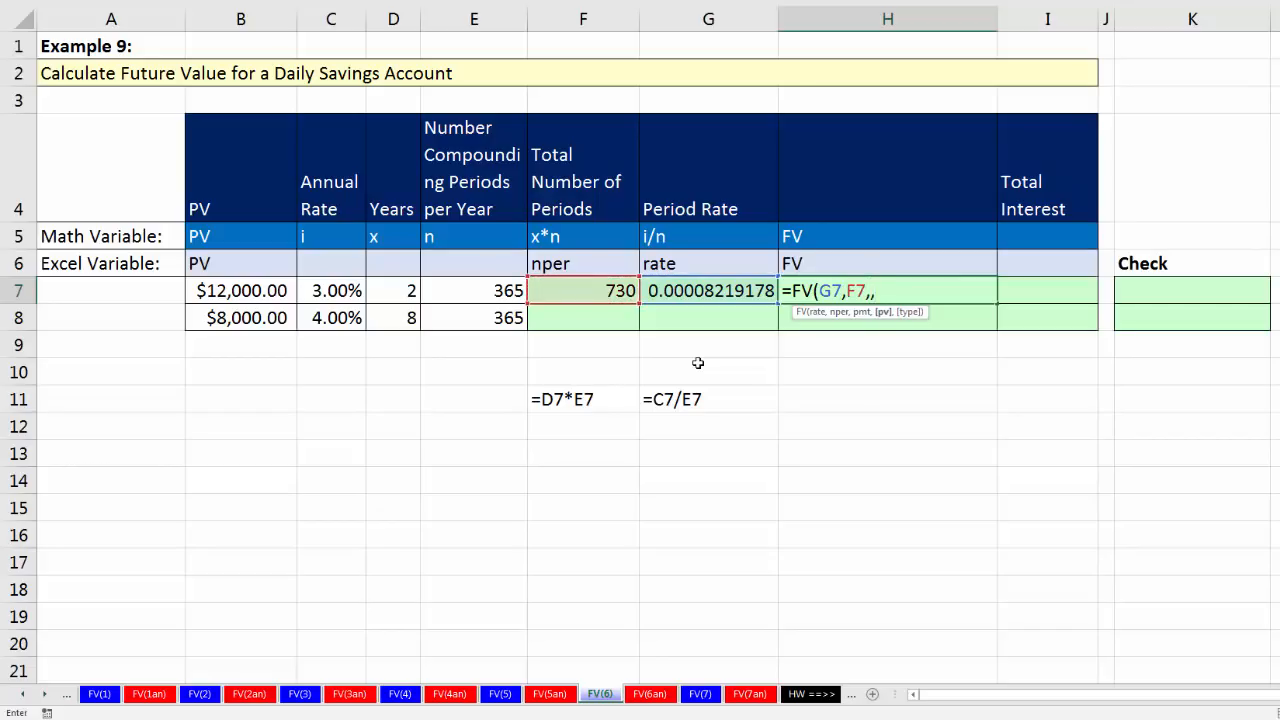
{"action": "type", "text": "-"}
{"action": "key", "text": "Left"}
{"action": "key", "text": "Left"}
{"action": "key", "text": "Left"}
{"action": "key", "text": "Left"}
{"action": "key", "text": "Left"}
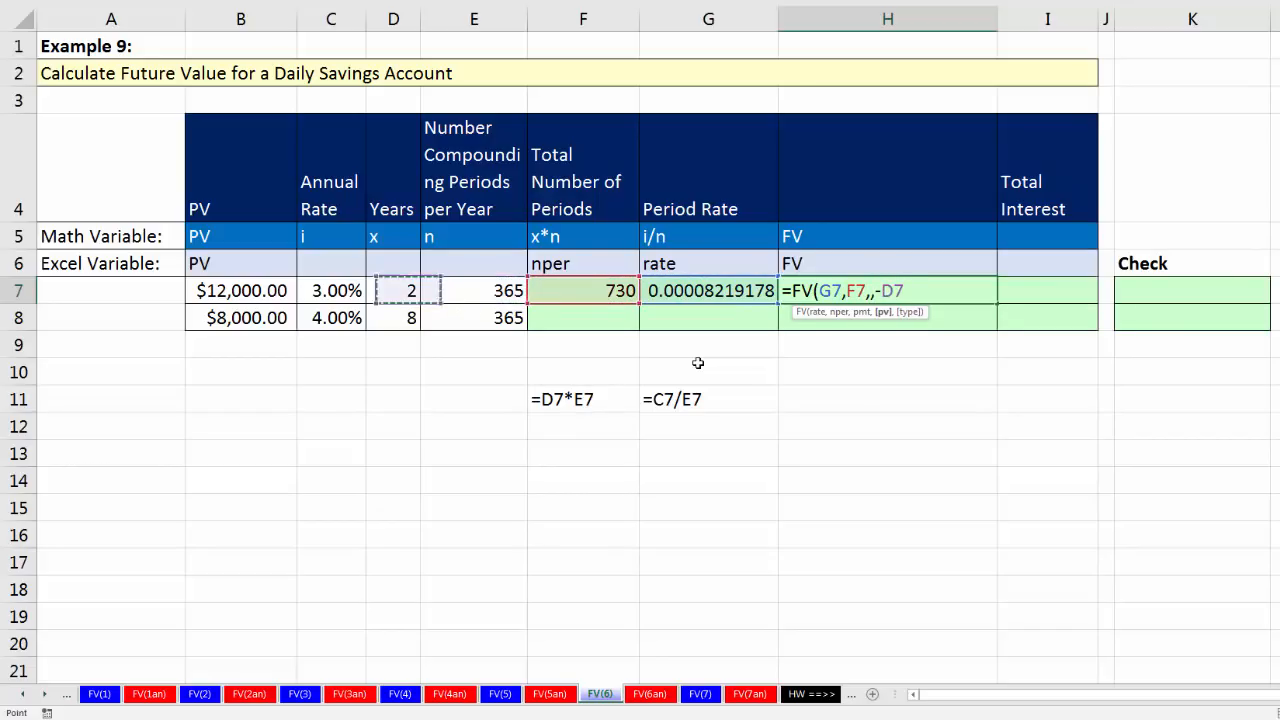
{"action": "key", "text": "Left"}
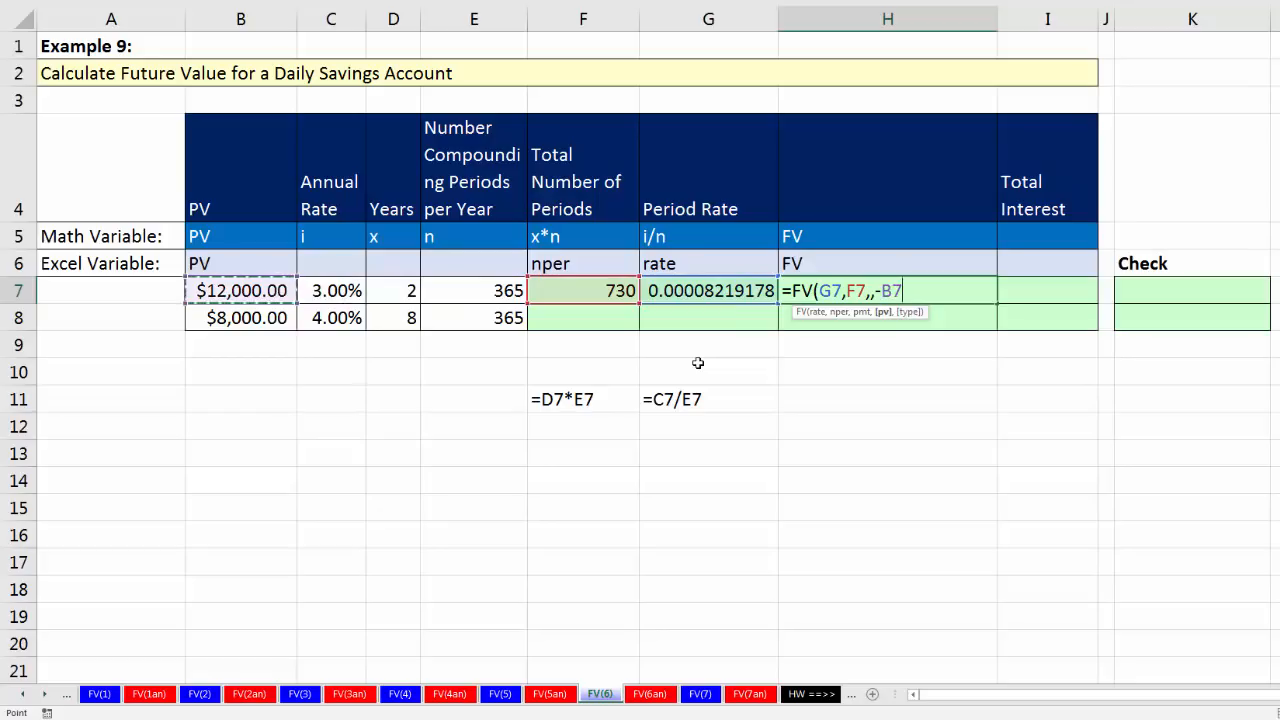
{"action": "type", "text": ")"}
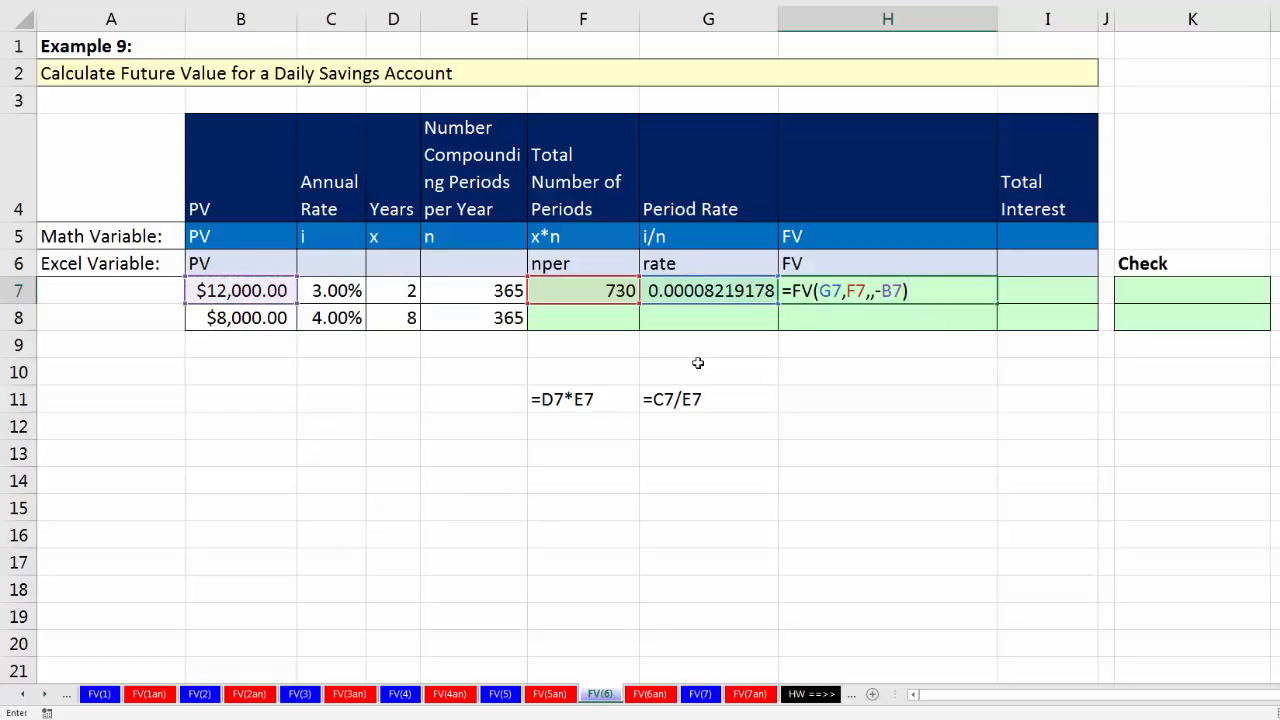
{"action": "key", "text": "Tab"}
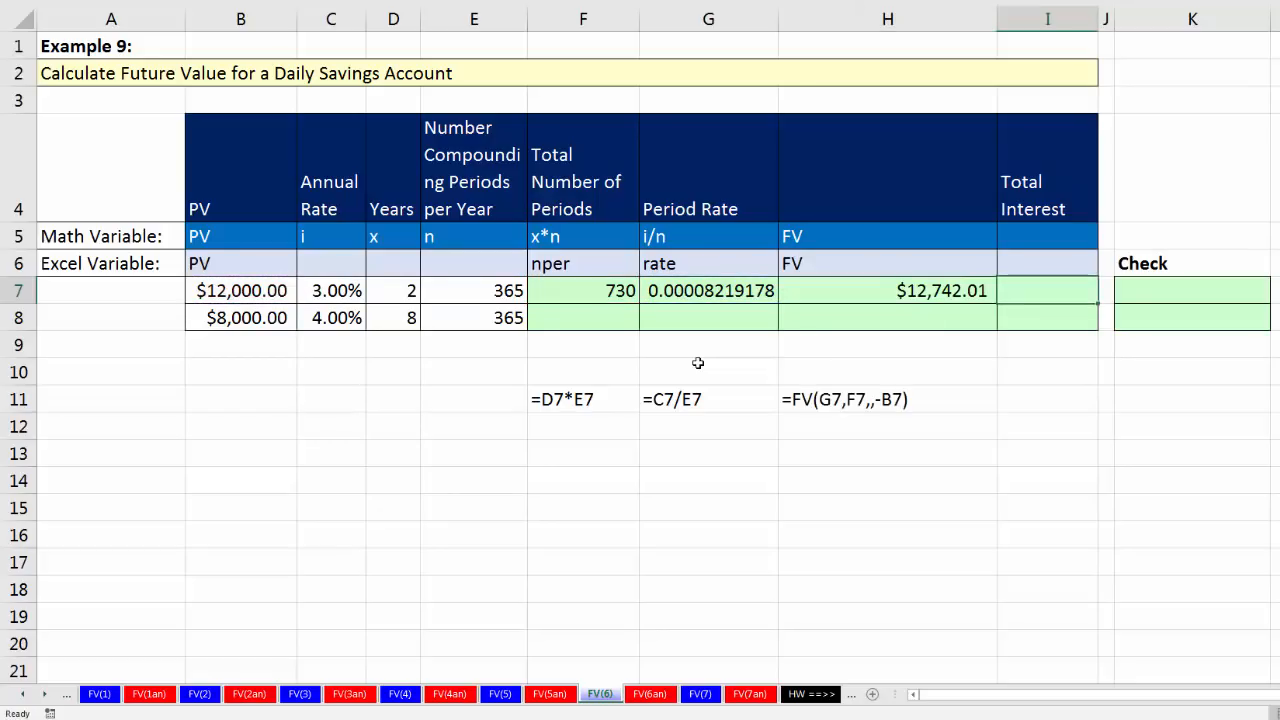
Step: Round the future value formula in H7 to two decimals, making it =ROUND(FV(G7,F7,,-B7),2)
{"action": "left_click", "coordinate": [885, 285]}
{"action": "key", "text": "F2"}
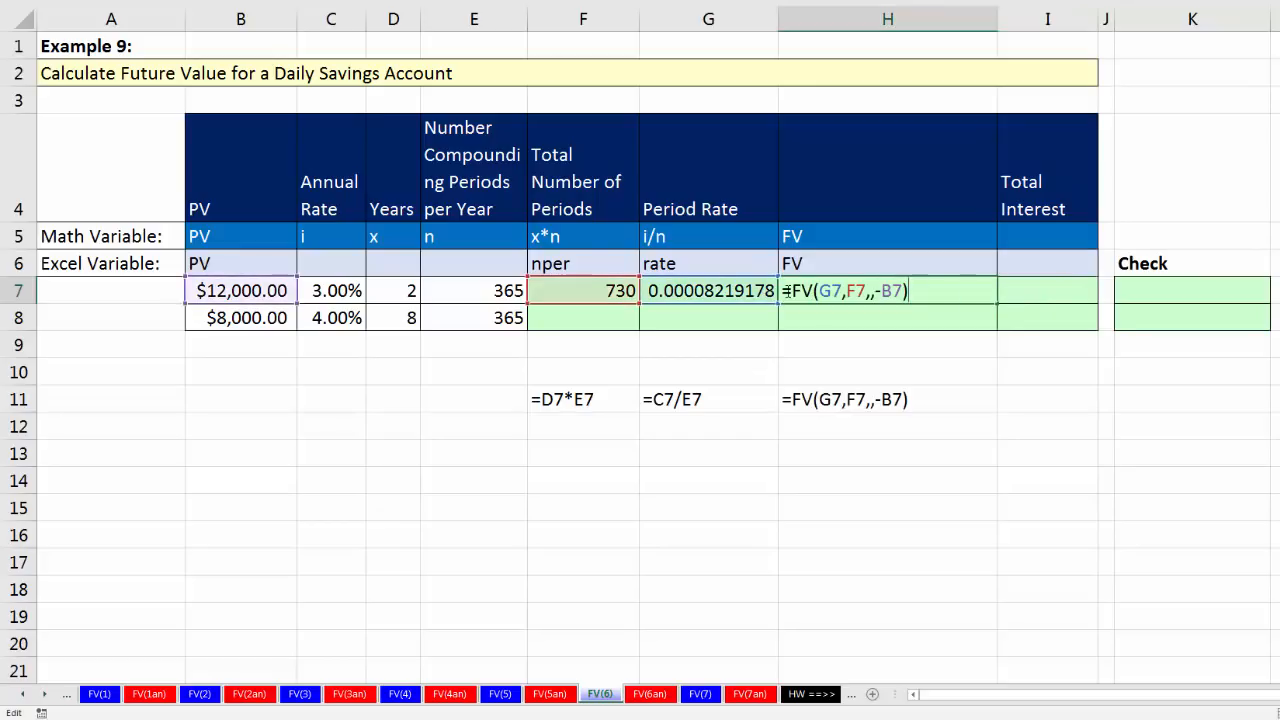
{"action": "left_click", "coordinate": [793, 292]}
{"action": "type", "text": "round"}
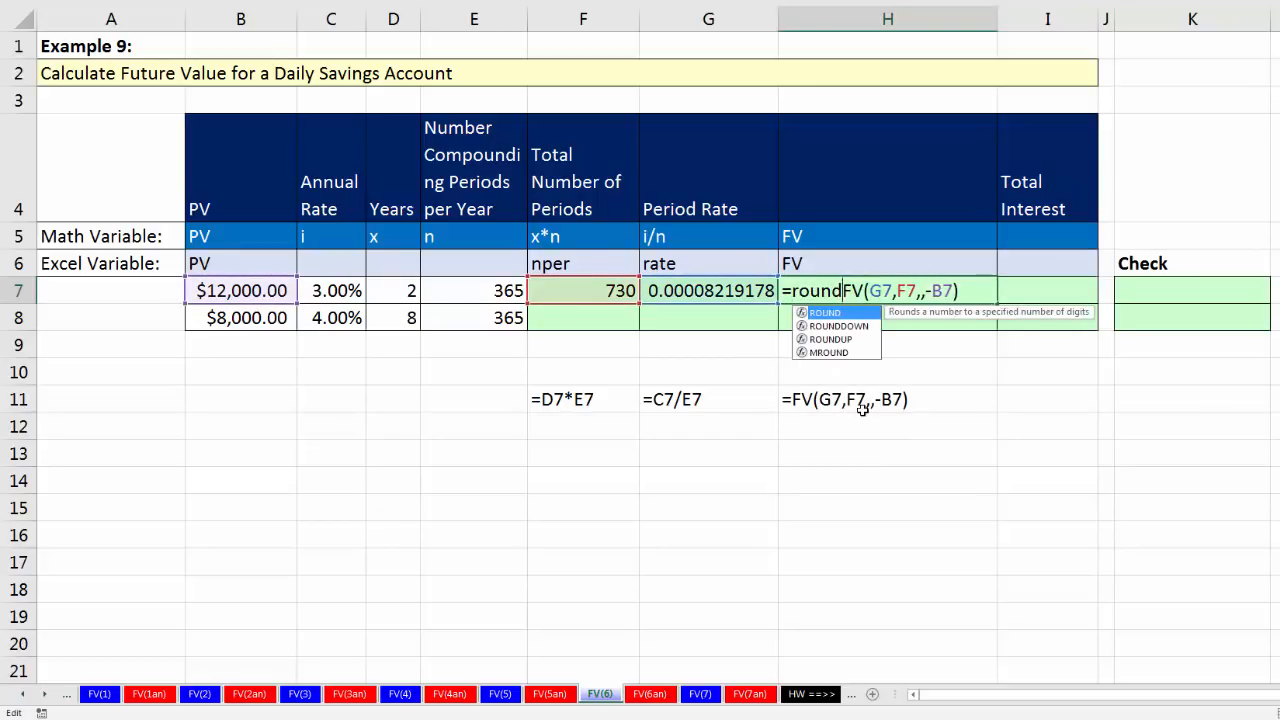
{"action": "key", "text": "Tab"}
{"action": "left_click", "coordinate": [981, 290]}
{"action": "type", "text": ",2)"}
{"action": "key", "text": "Tab"}
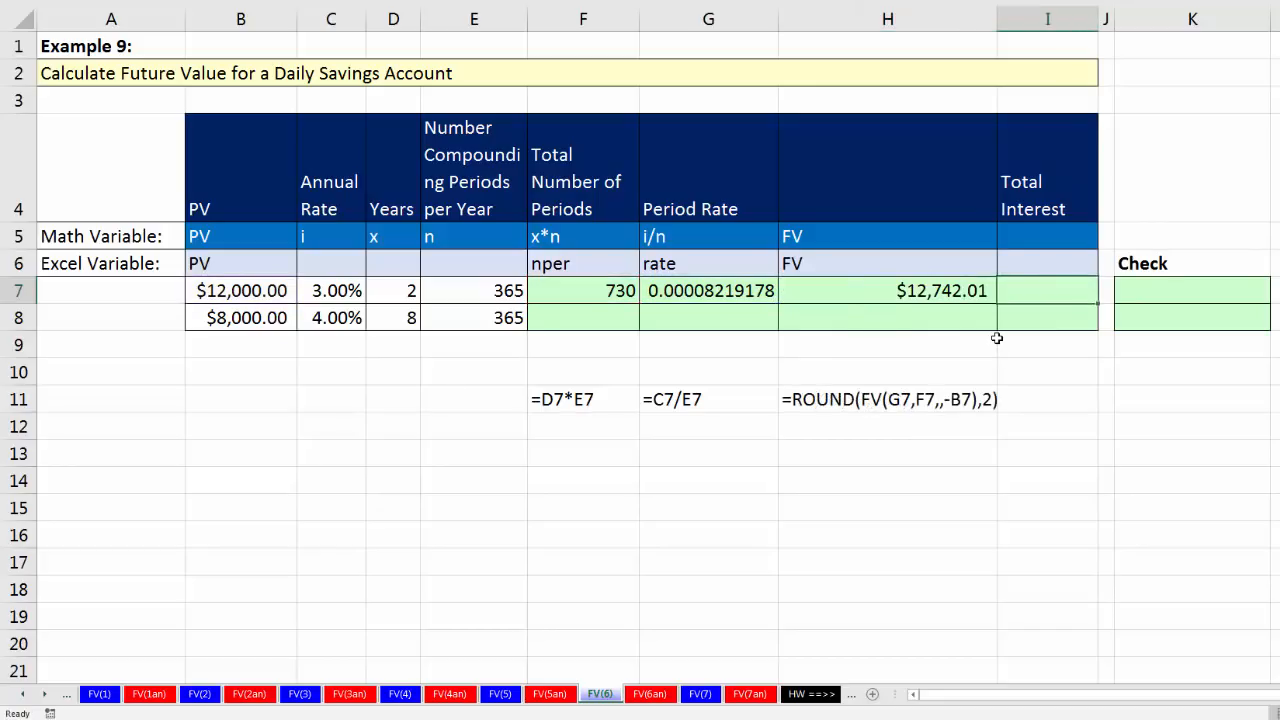
Step: Calculate the first account's total interest in I7 by subtracting present value from future value with =H7-B7
{"action": "type", "text": "="}
{"action": "key", "text": "Left"}
{"action": "type", "text": "-"}
{"action": "key", "text": "Left"}
{"action": "key", "text": "Left"}
{"action": "key", "text": "Left"}
{"action": "key", "text": "Left"}
{"action": "key", "text": "Left"}
{"action": "key", "text": "Left"}
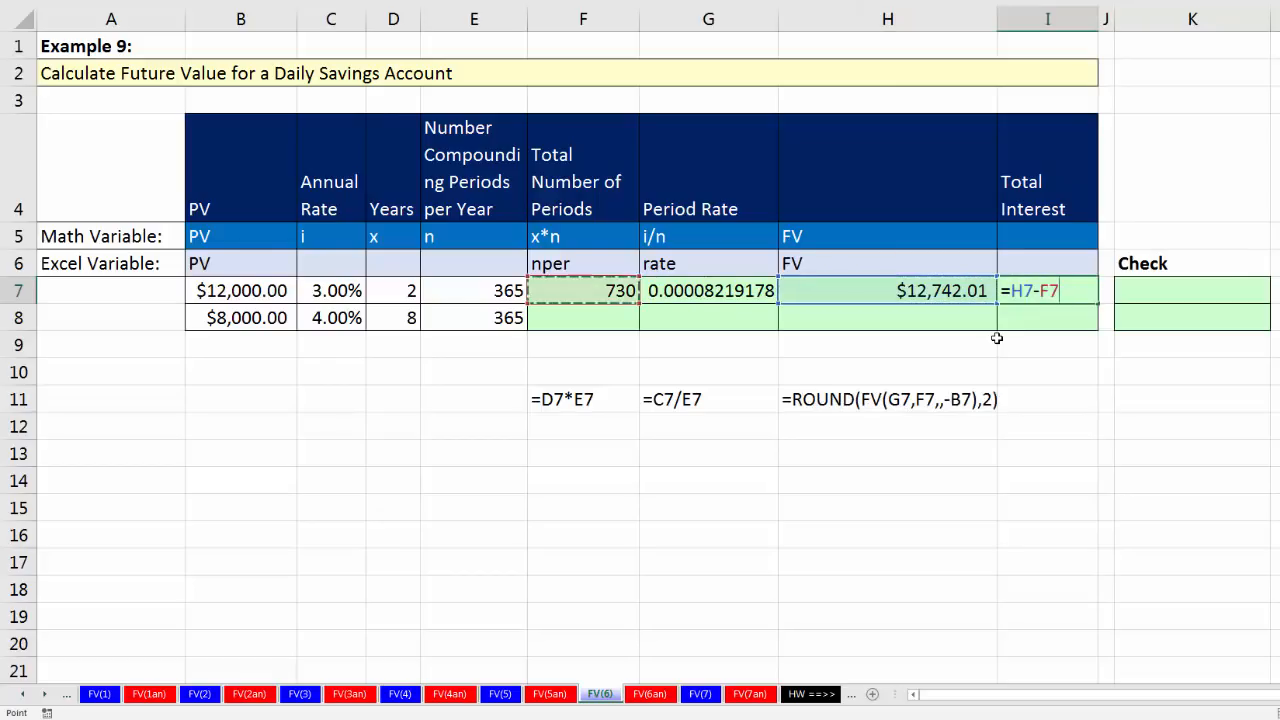
{"action": "key", "text": "Left"}
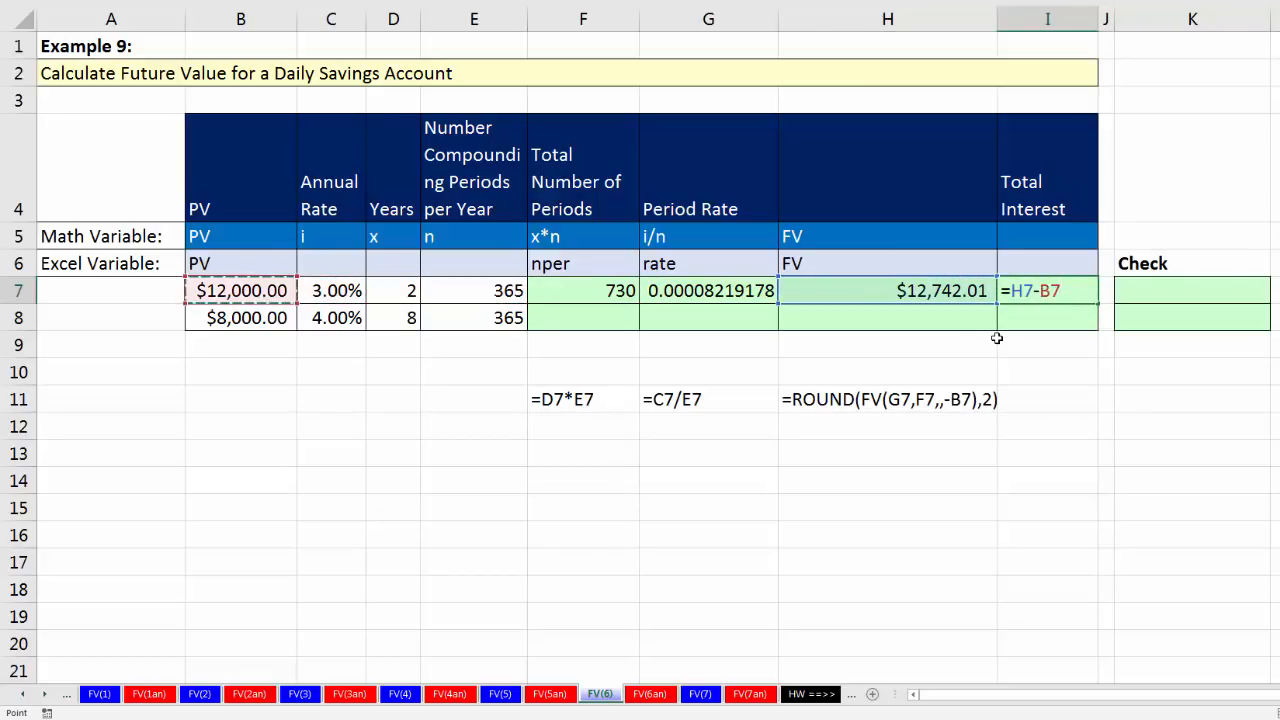
{"action": "key", "text": "ctrl+Return"}
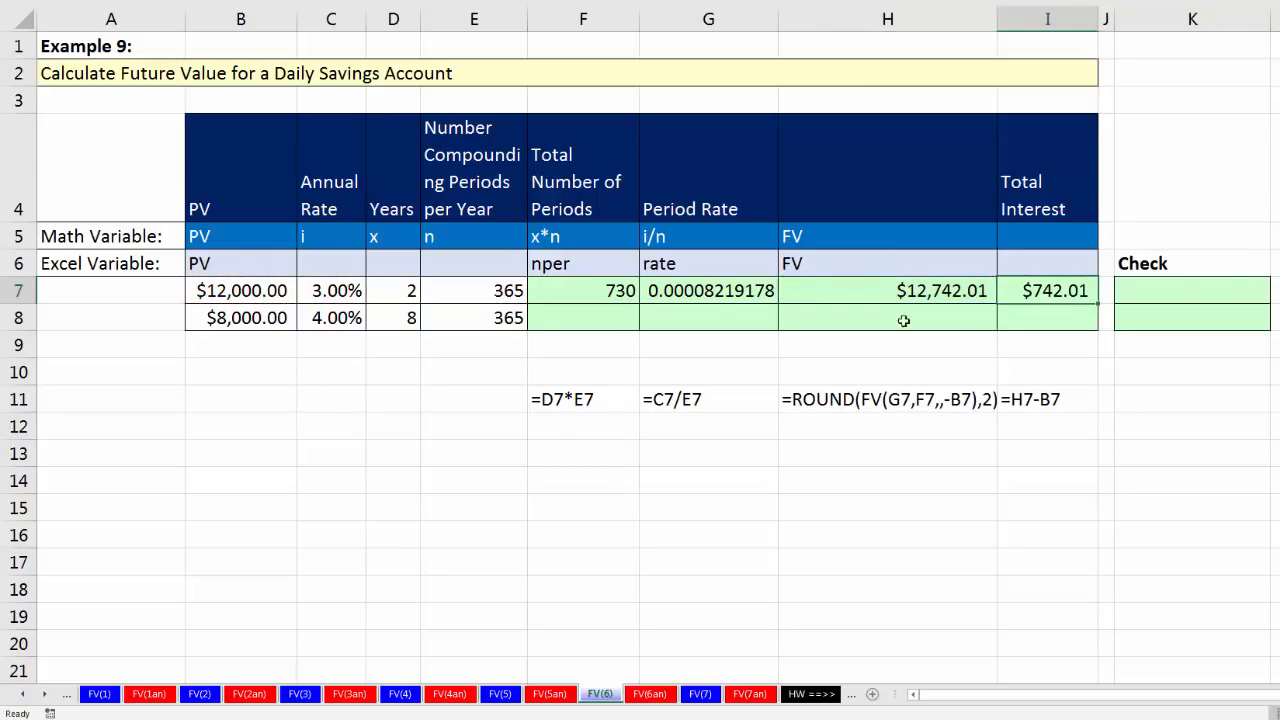
Step: Copy the formulas in F7:I7 down to row 8 for the second savings account
{"action": "left_click_drag", "start_coordinate": [585, 297], "coordinate": [1090, 309]}
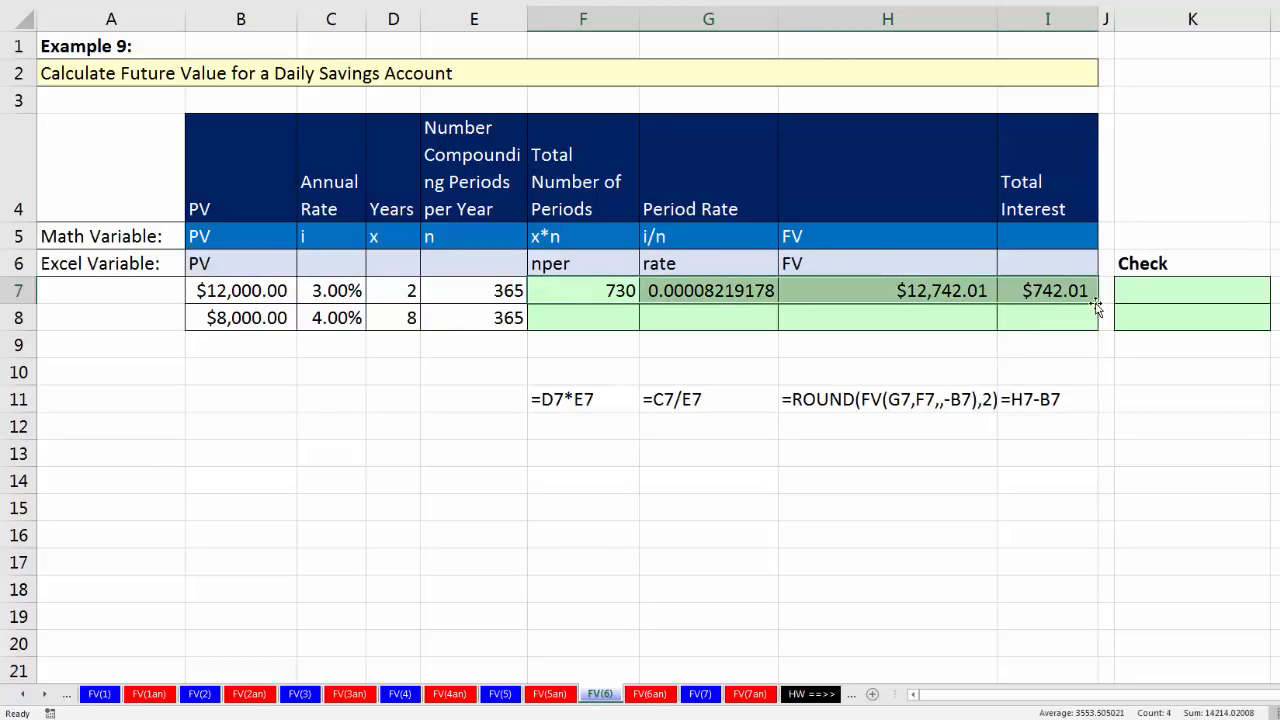
{"action": "double_click", "coordinate": [1096, 304]}
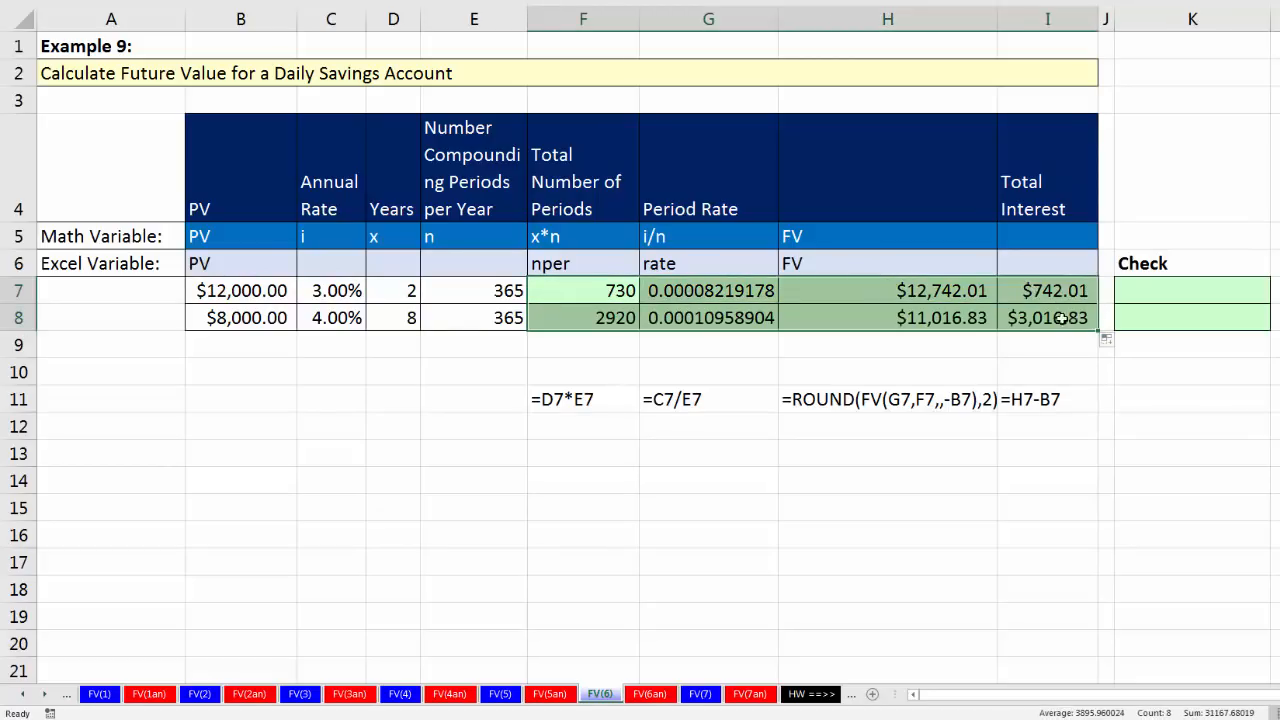
Step: Verify the cell references of the copied formulas in F8:I8 for the second account
{"action": "left_click", "coordinate": [1062, 318]}
{"action": "key", "text": "F2"}
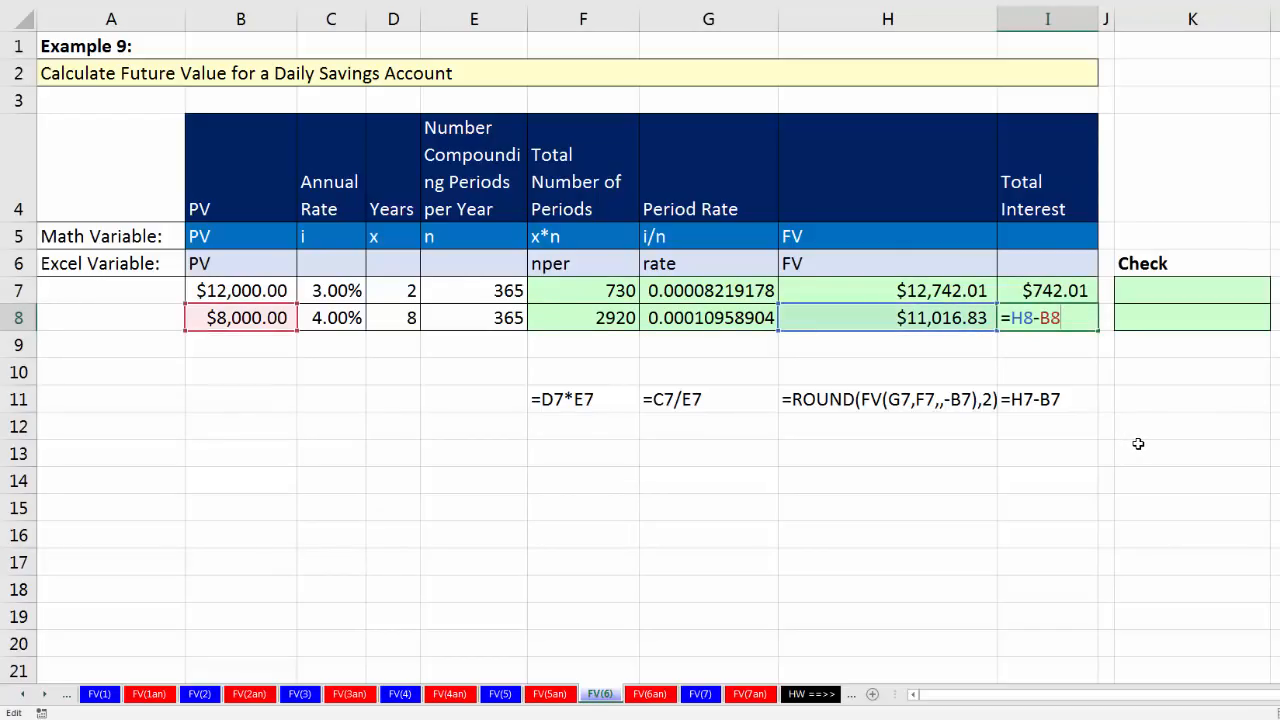
{"action": "key", "text": "Escape"}
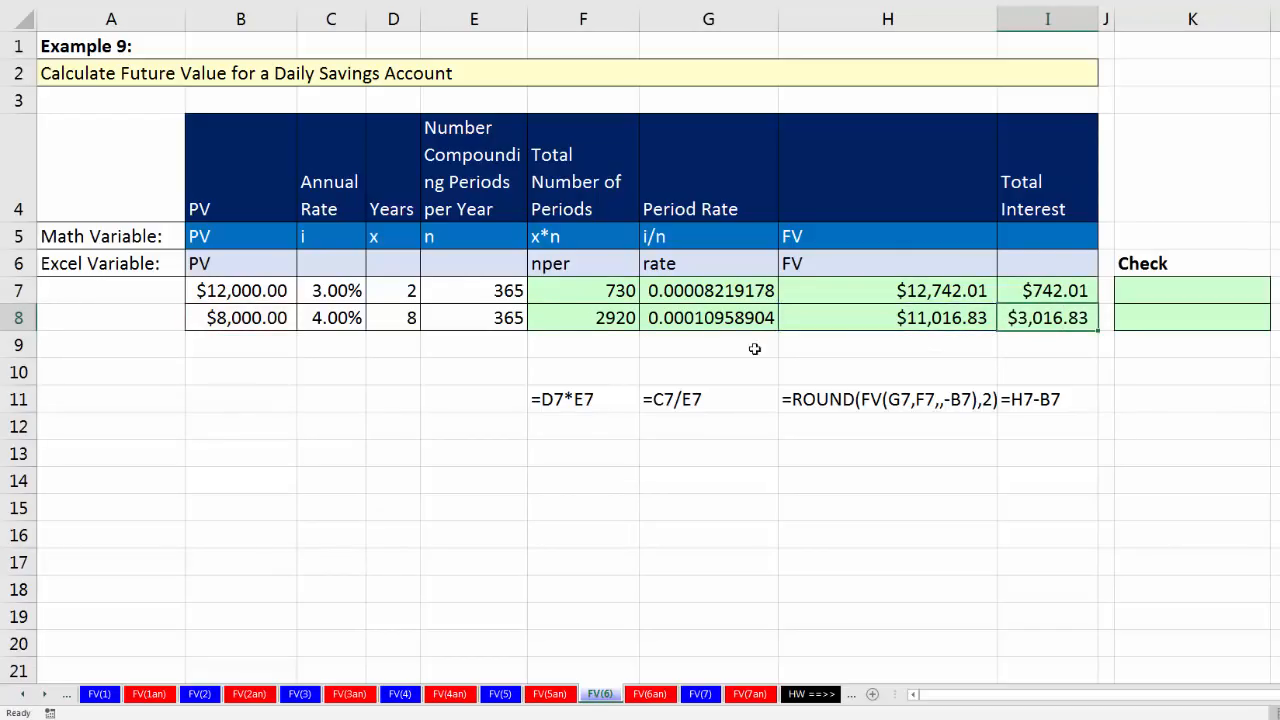
{"action": "left_click", "coordinate": [577, 315]}
{"action": "key", "text": "F2"}
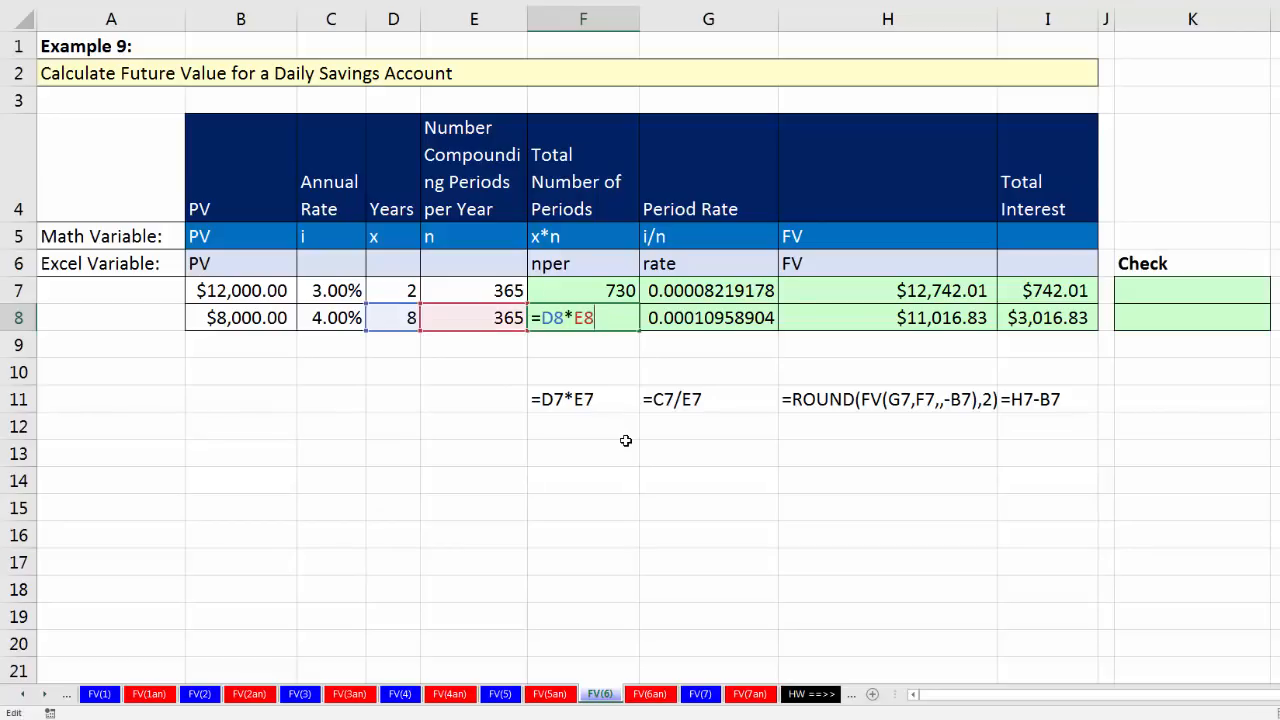
{"action": "key", "text": "Tab"}
{"action": "key", "text": "F2"}
{"action": "key", "text": "Tab"}
{"action": "key", "text": "F2"}
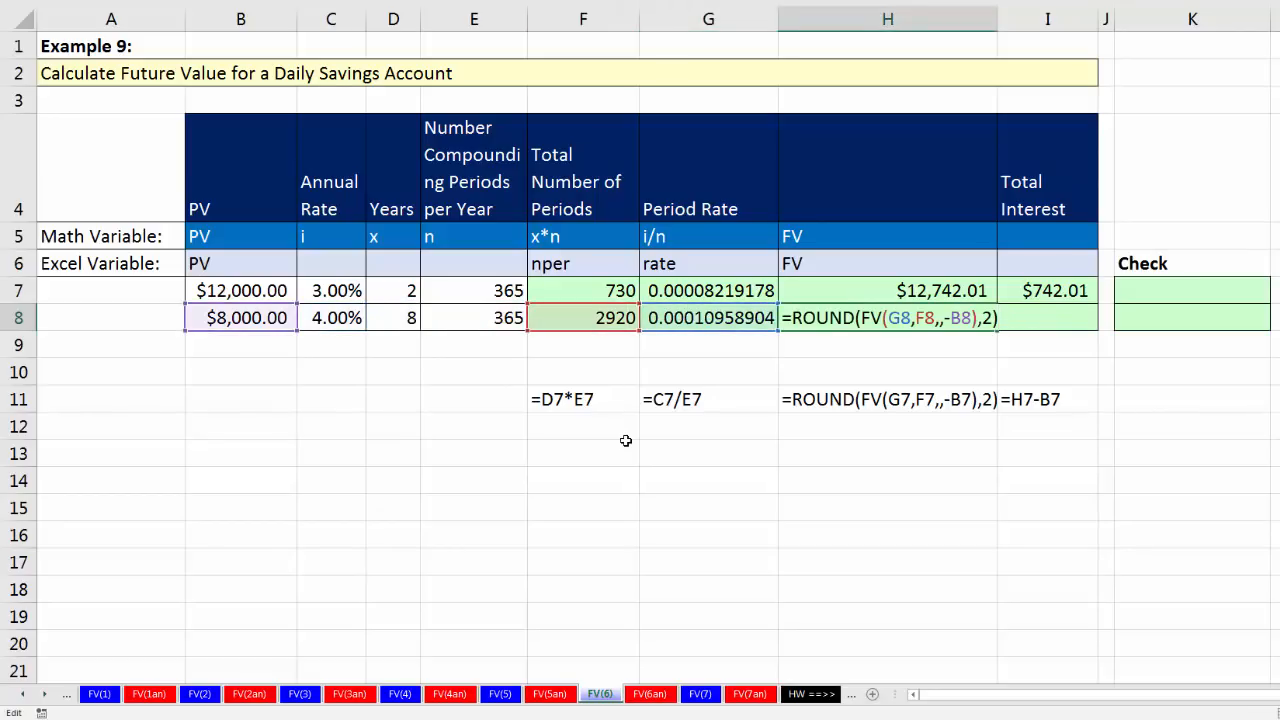
{"action": "key", "text": "Tab"}
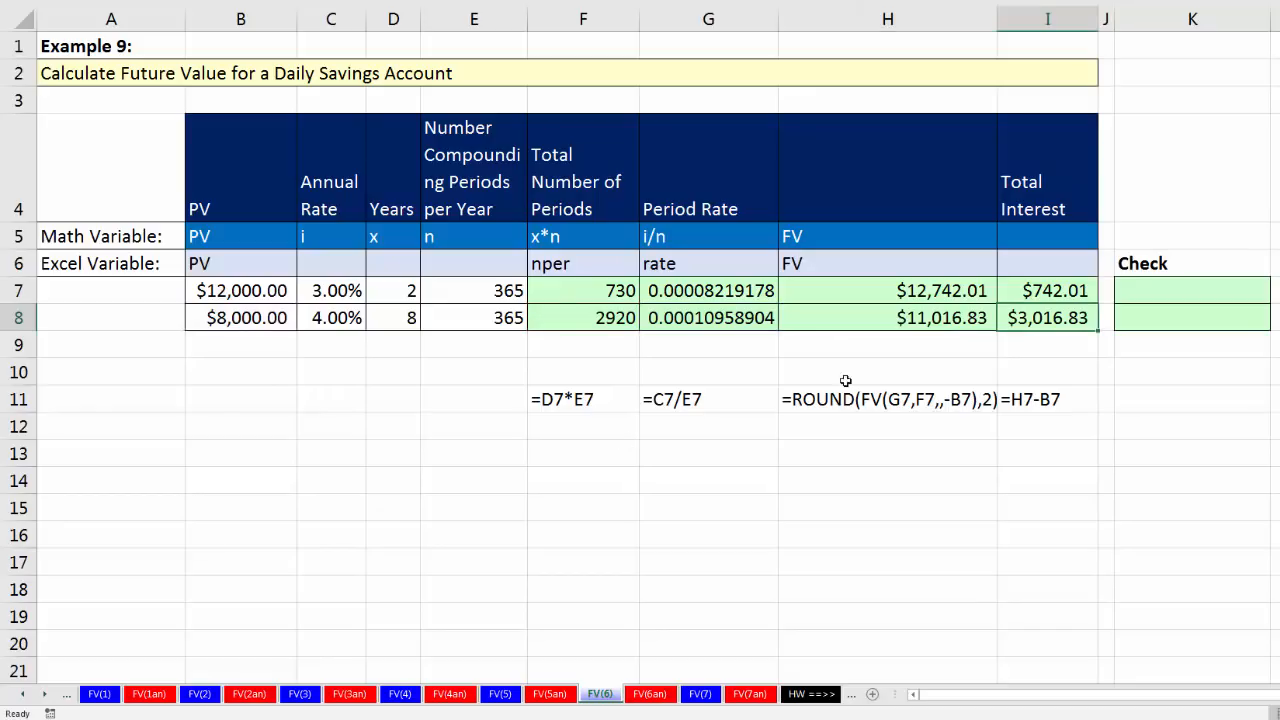
Step: Check the first account's future value in K7 with =B7*(1+G7)^F7 and copy the formula down to K8
{"action": "left_click", "coordinate": [1131, 298]}
{"action": "type", "text": "="}
{"action": "key", "text": "Left"}
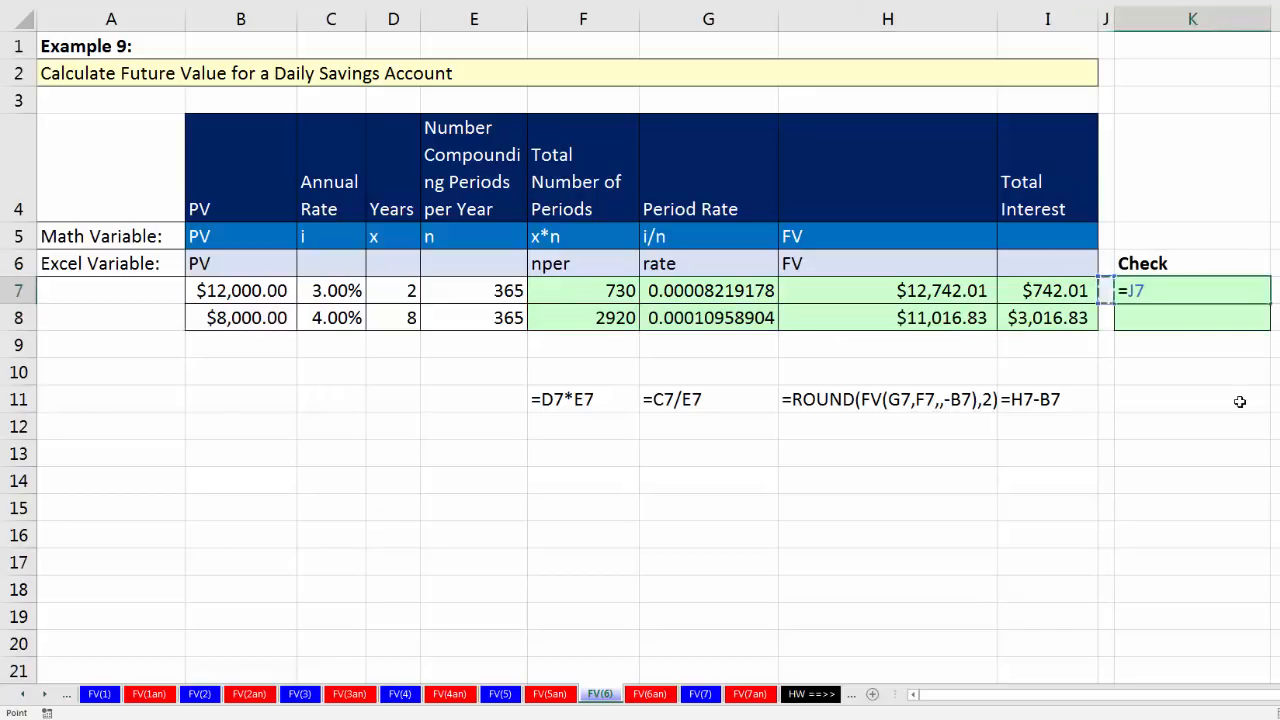
{"action": "key", "text": "Left"}
{"action": "key", "text": "Left"}
{"action": "key", "text": "Left"}
{"action": "key", "text": "Left"}
{"action": "key", "text": "Left"}
{"action": "key", "text": "Left"}
{"action": "key", "text": "Left"}
{"action": "key", "text": "Left"}
{"action": "key", "text": "Left"}
{"action": "key", "text": "Right"}
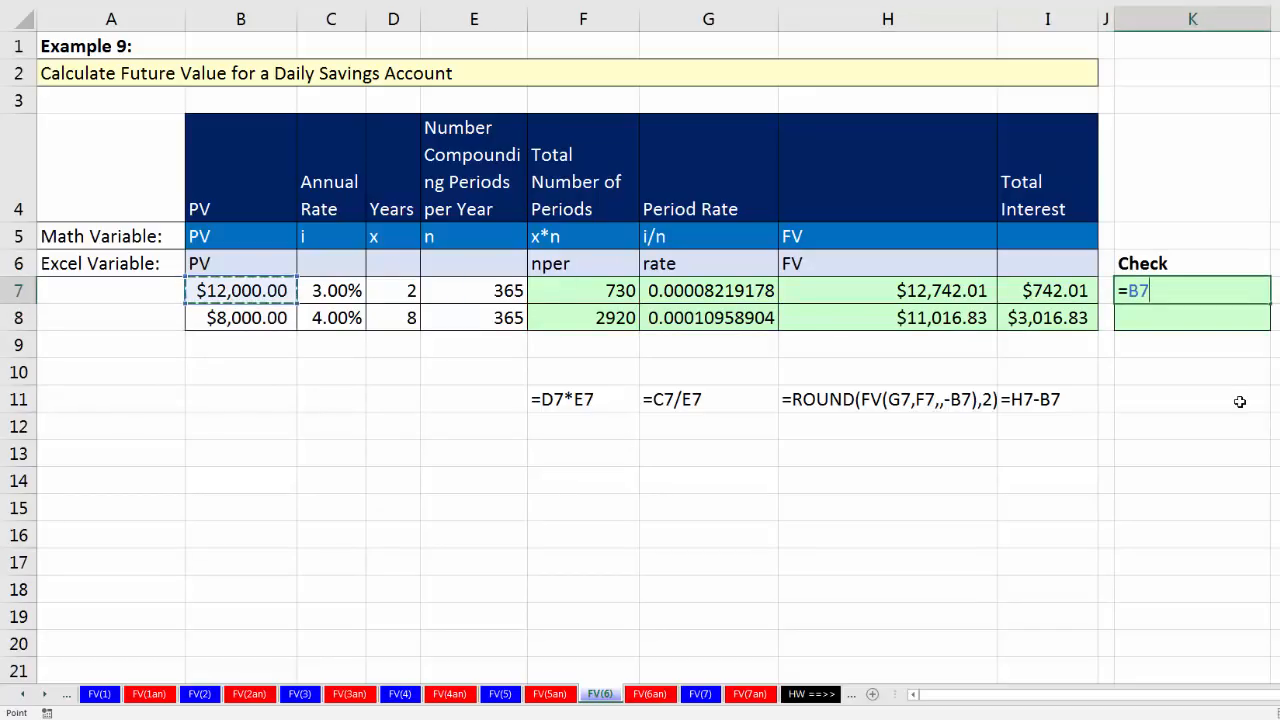
{"action": "type", "text": "*(1+"}
{"action": "key", "text": "Left"}
{"action": "key", "text": "Left"}
{"action": "key", "text": "Left"}
{"action": "key", "text": "Left"}
{"action": "type", "text": ")"}
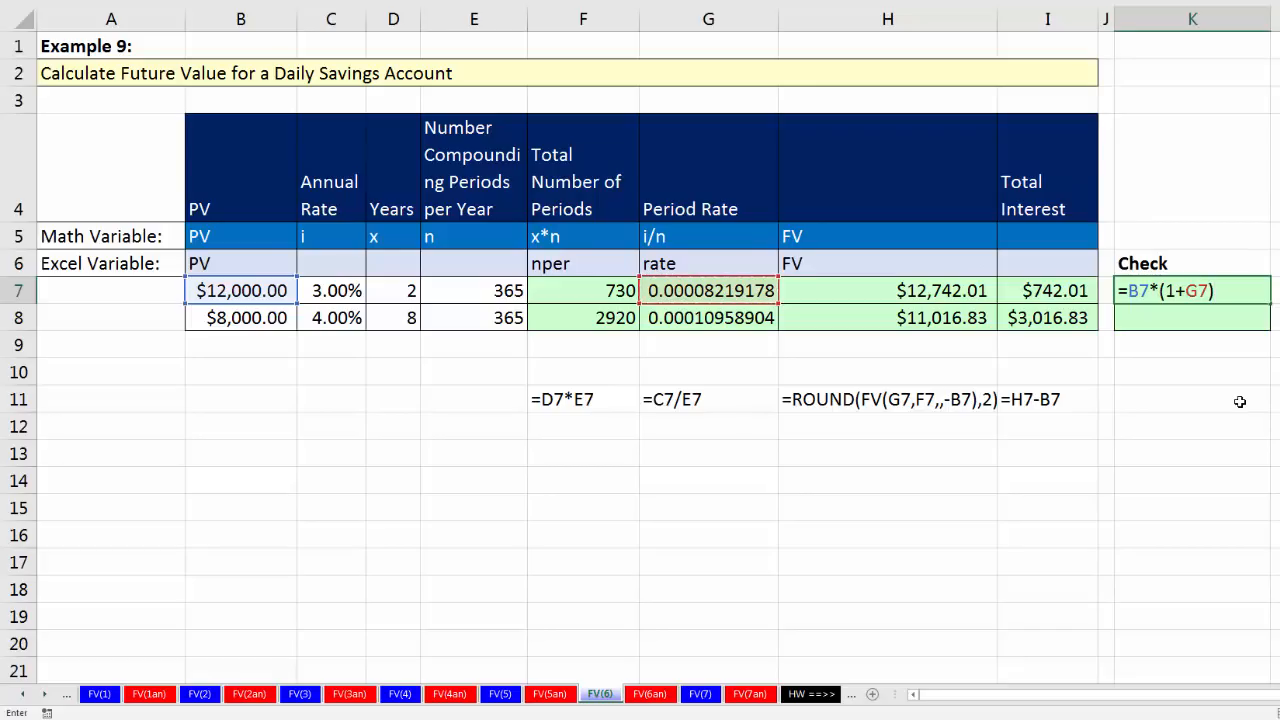
{"action": "type", "text": "^"}
{"action": "key", "text": "Left"}
{"action": "key", "text": "Left"}
{"action": "key", "text": "Left"}
{"action": "key", "text": "Left"}
{"action": "key", "text": "Left"}
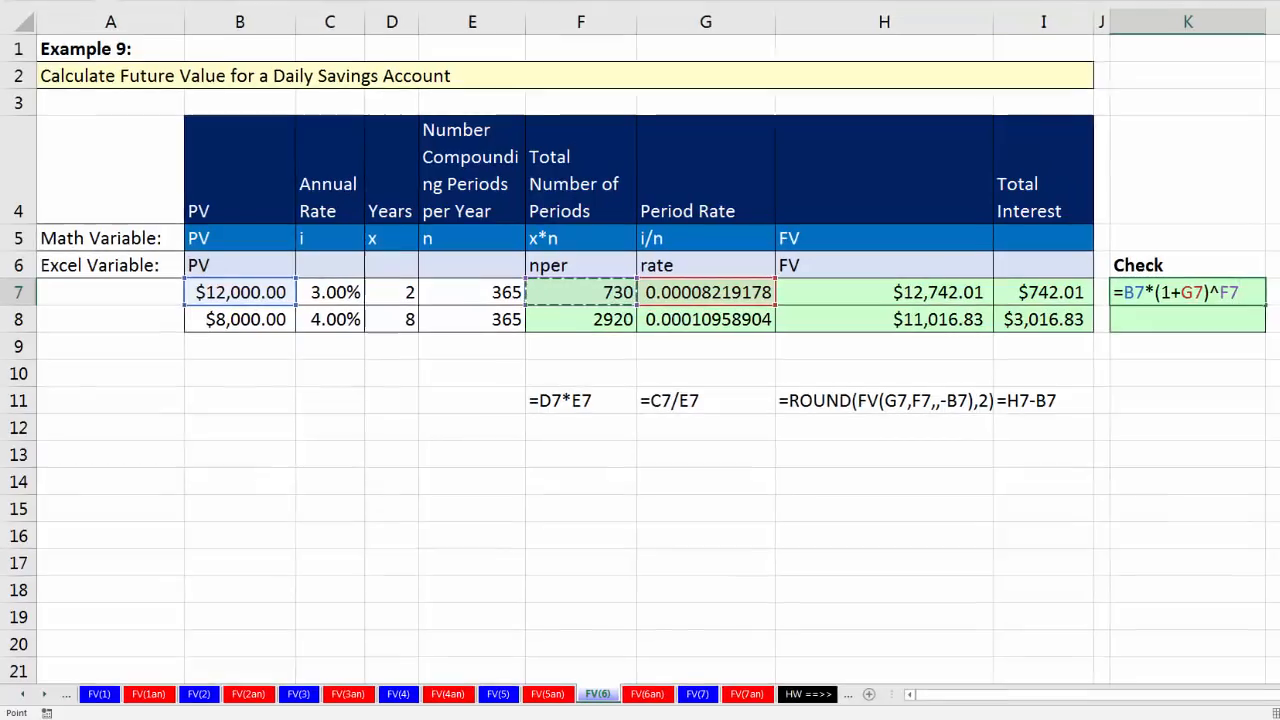
{"action": "key", "text": "ctrl+Return"}
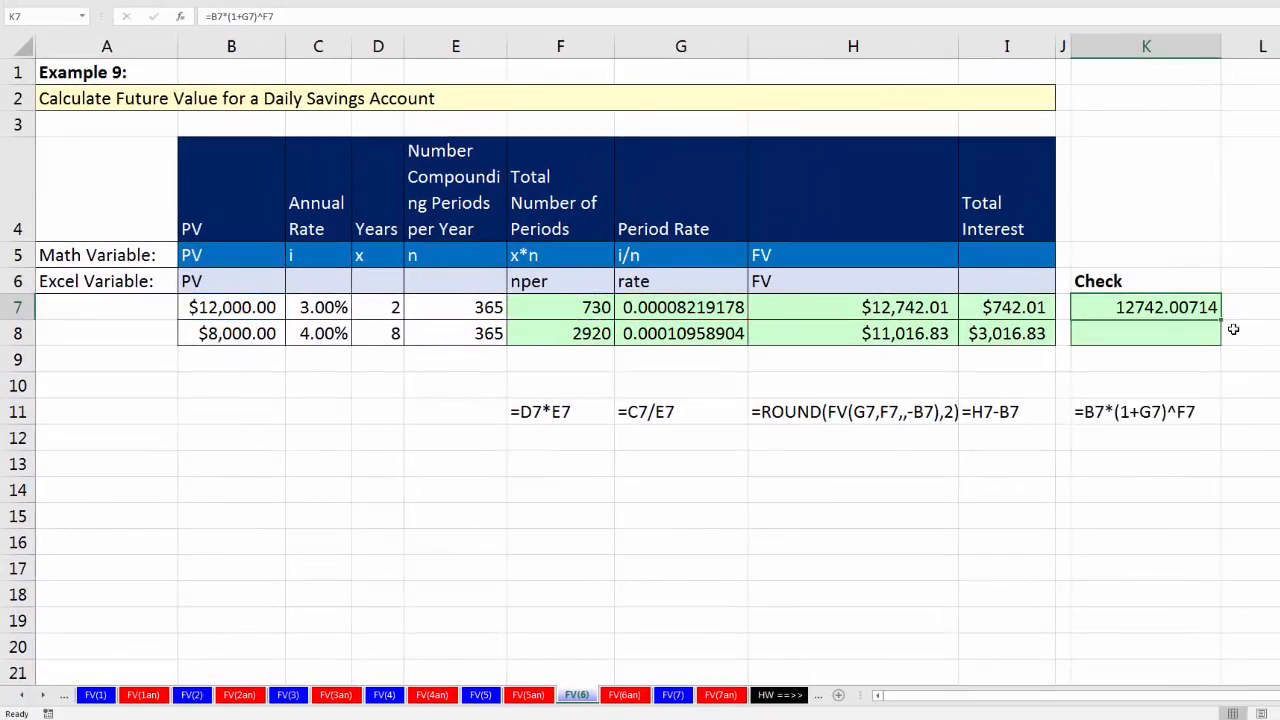
{"action": "left_click_drag", "start_coordinate": [1221, 322], "coordinate": [1207, 357]}
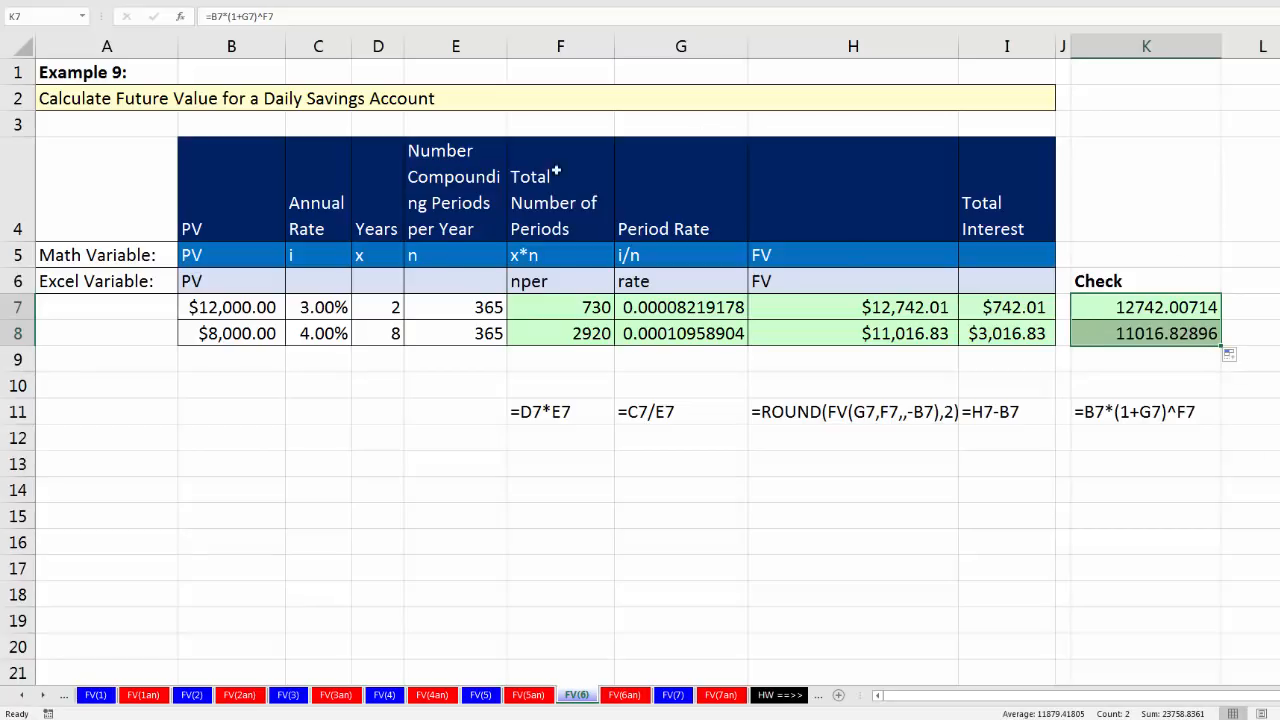
{"action": "left_click", "coordinate": [379, 307]}
{"action": "left_click", "coordinate": [379, 329]}
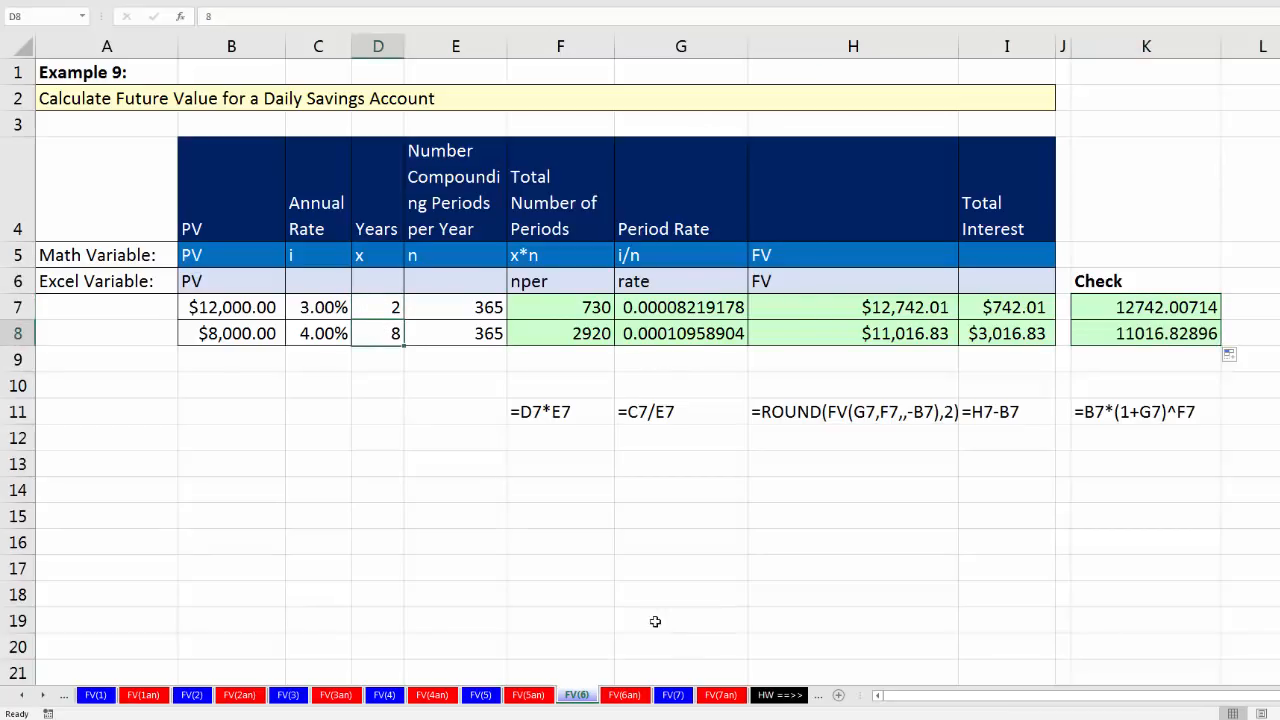
Step: On sheet FV(7), Example 10, calculate the first account's number of days in F7 by subtracting deposit date from withdrawal date with =E7-D7
{"action": "left_click", "coordinate": [673, 694]}
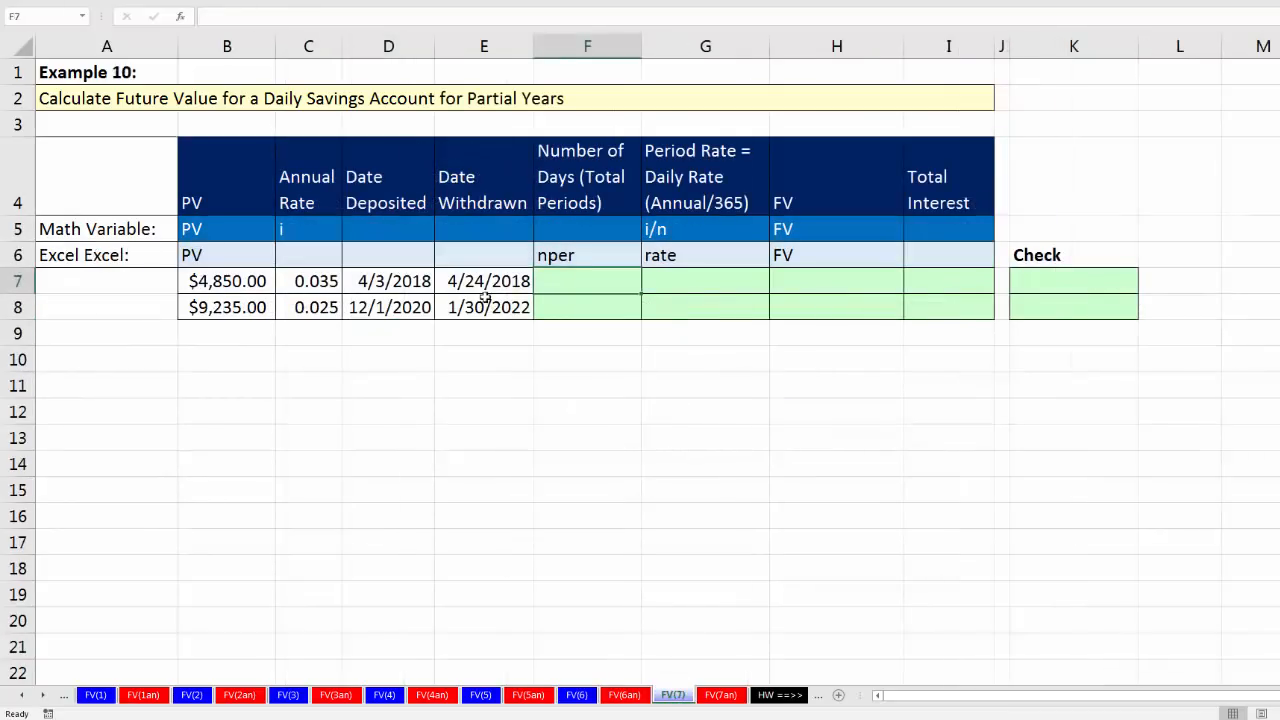
{"action": "left_click", "coordinate": [383, 287]}
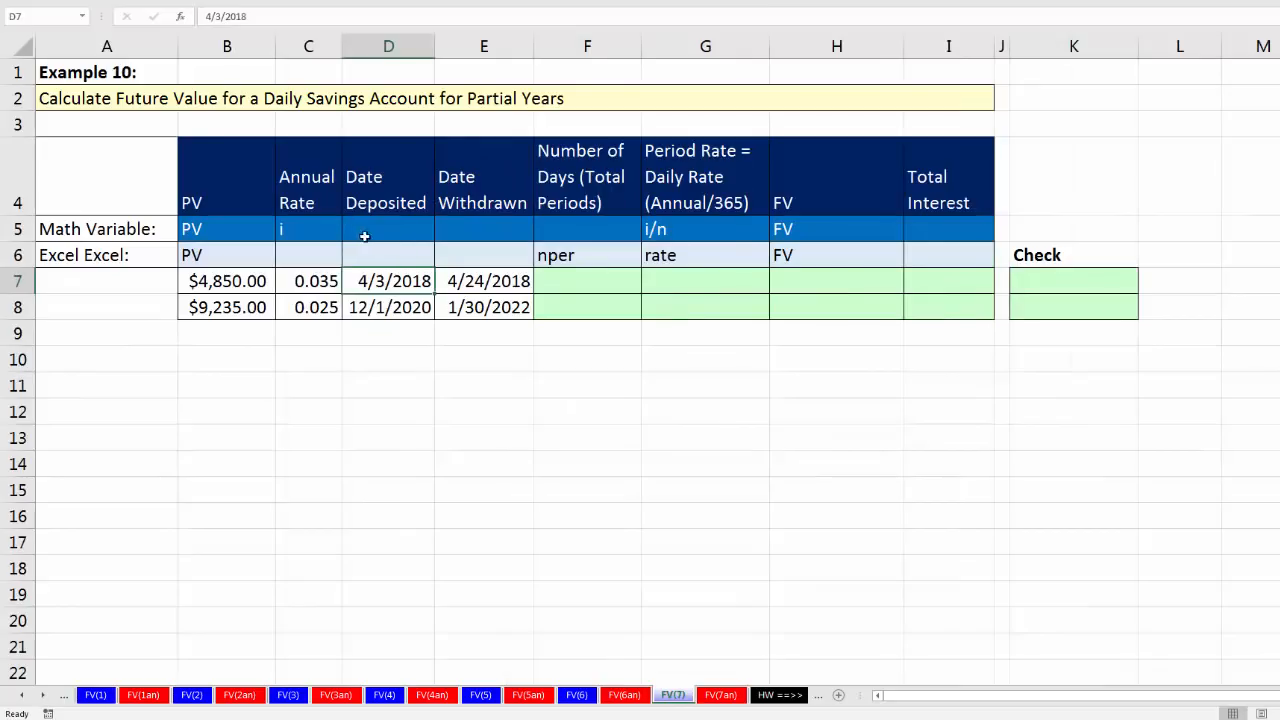
{"action": "left_click", "coordinate": [472, 283]}
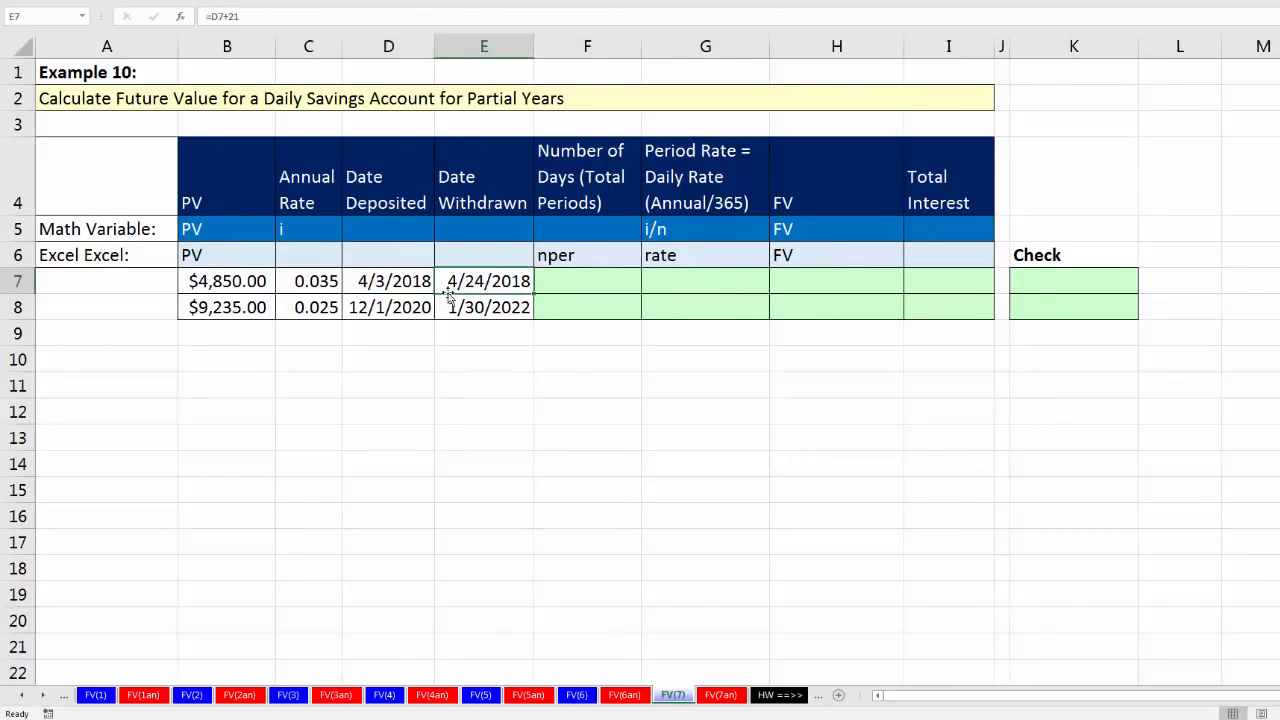
{"action": "left_click", "coordinate": [397, 284]}
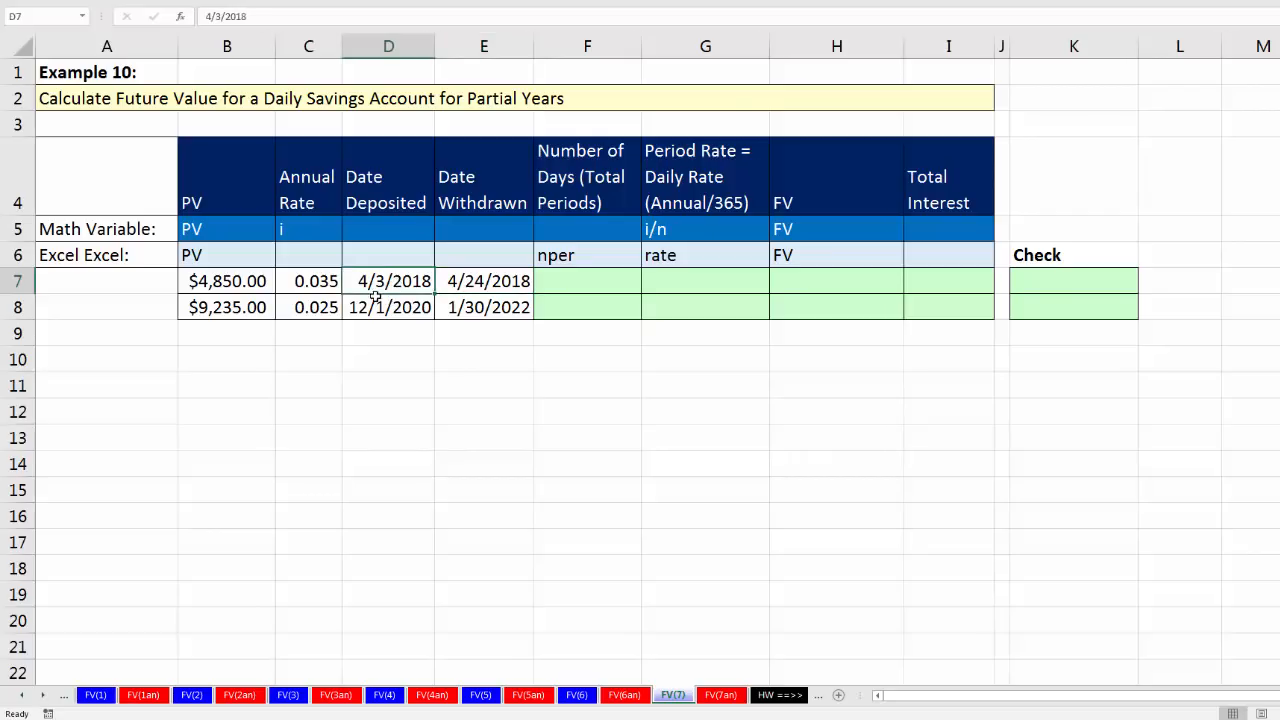
{"action": "left_click", "coordinate": [561, 281]}
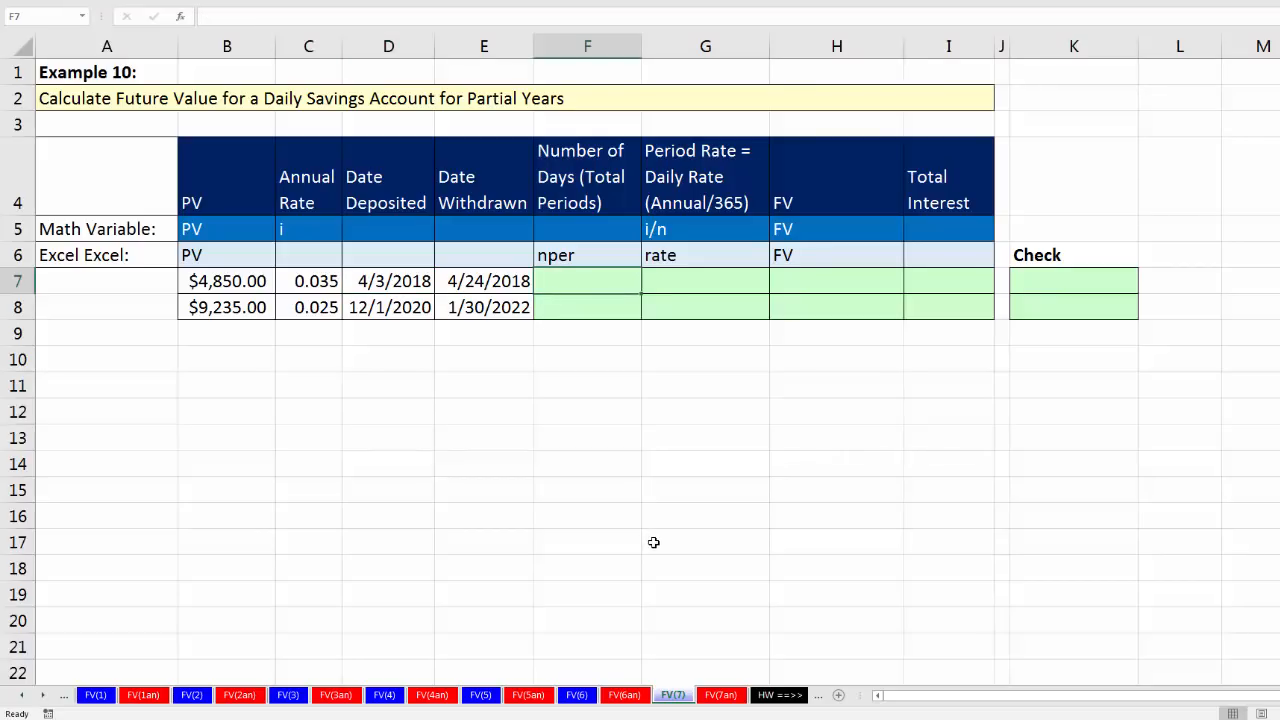
{"action": "type", "text": "="}
{"action": "key", "text": "Left"}
{"action": "type", "text": "-"}
{"action": "key", "text": "Left"}
{"action": "key", "text": "Left"}
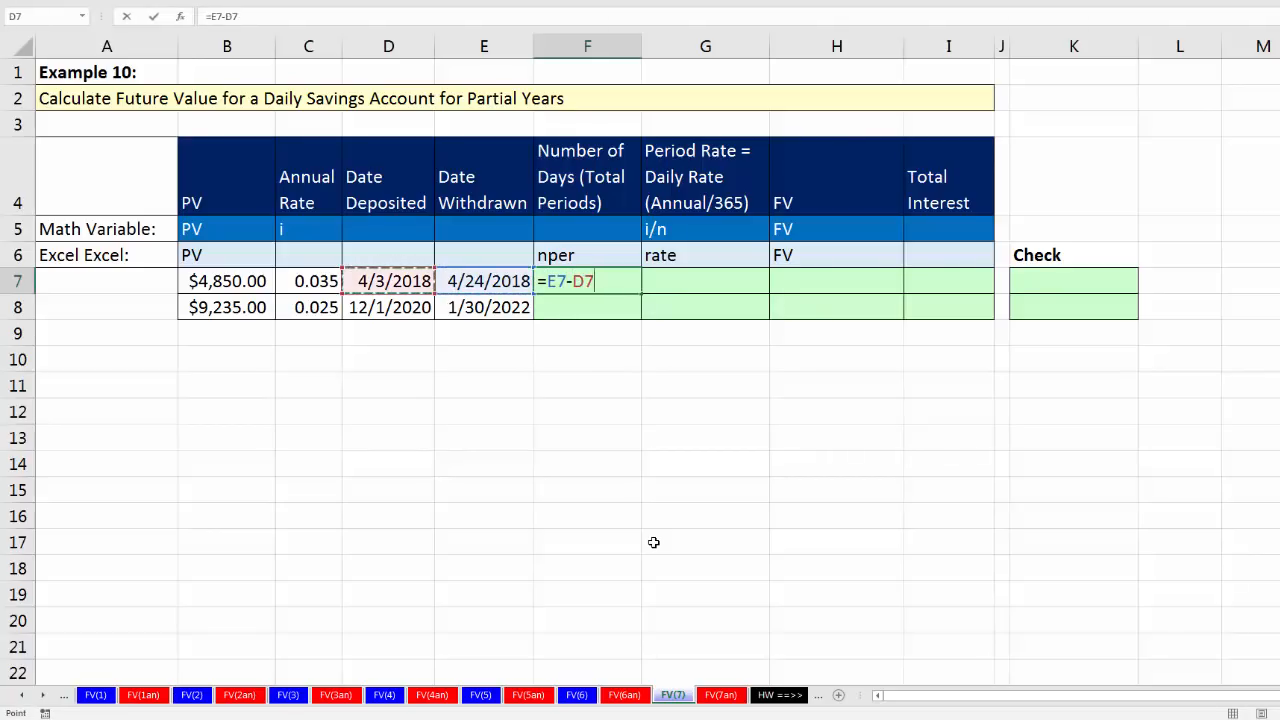
{"action": "key", "text": "Tab"}
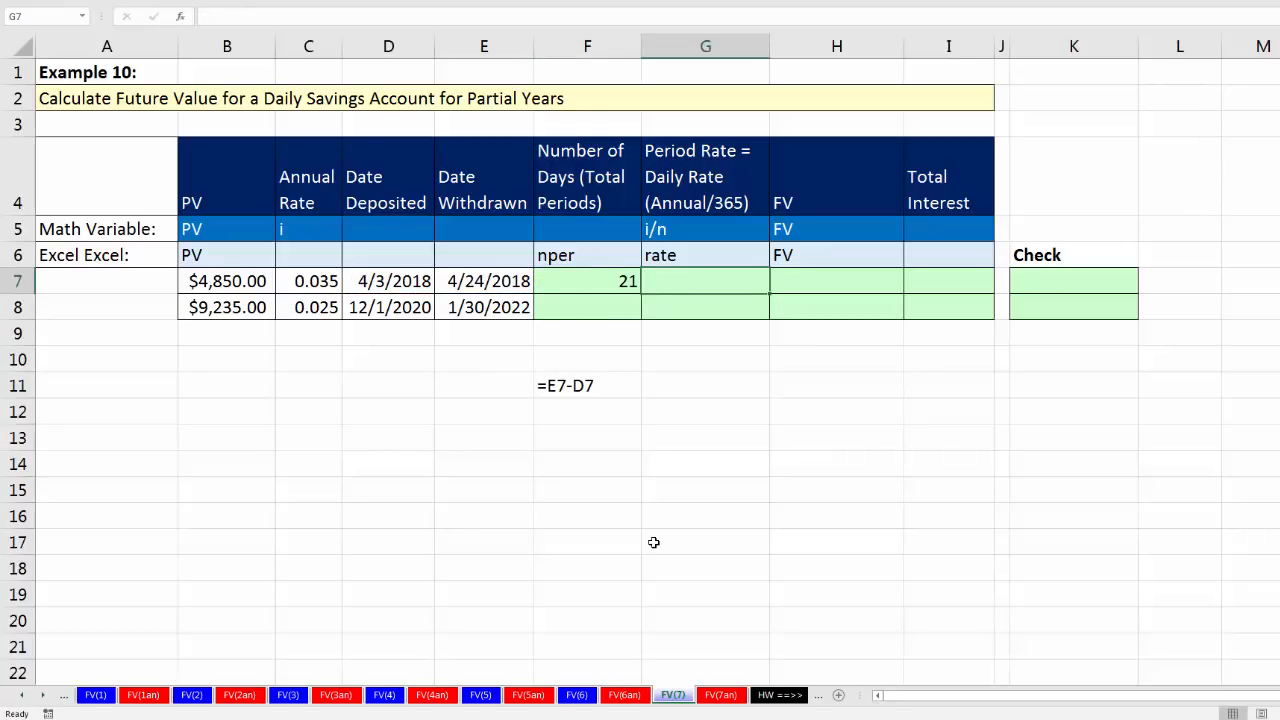
Step: Calculate the first account's daily rate in G7 by dividing the annual rate by 365 with =C7/365
{"action": "type", "text": "="}
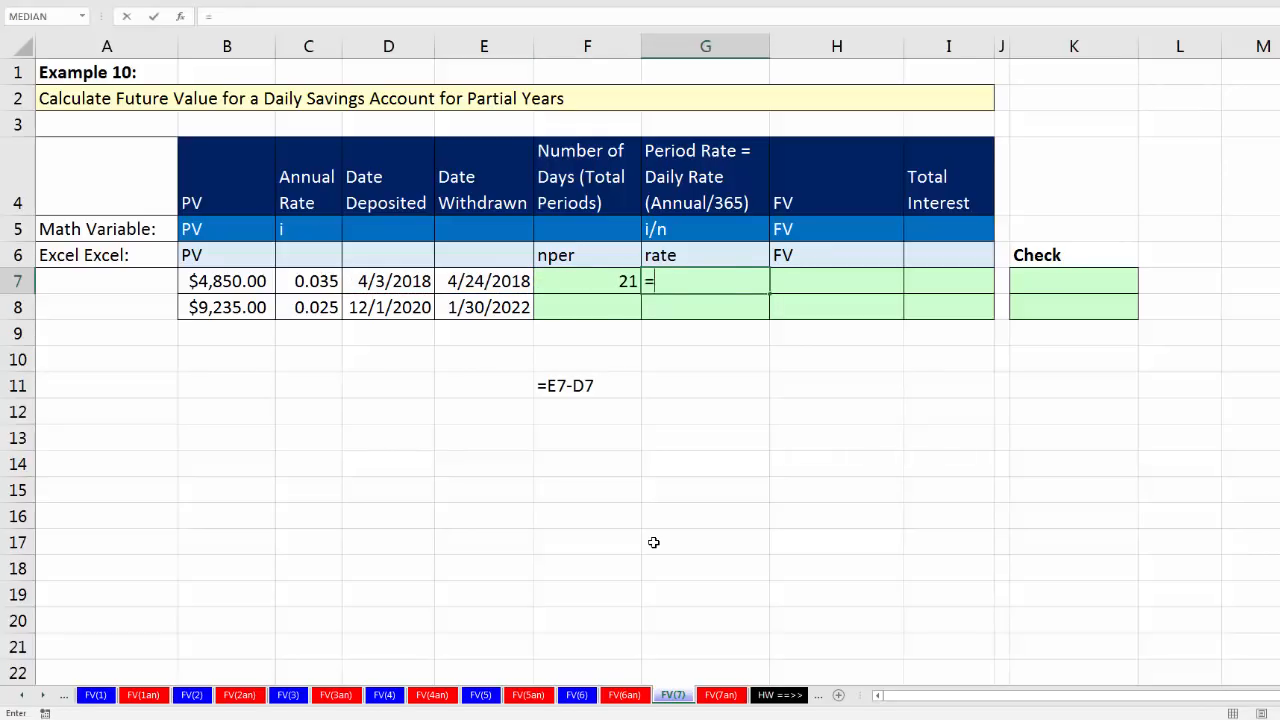
{"action": "key", "text": "Left"}
{"action": "key", "text": "Left"}
{"action": "key", "text": "Left"}
{"action": "key", "text": "Left"}
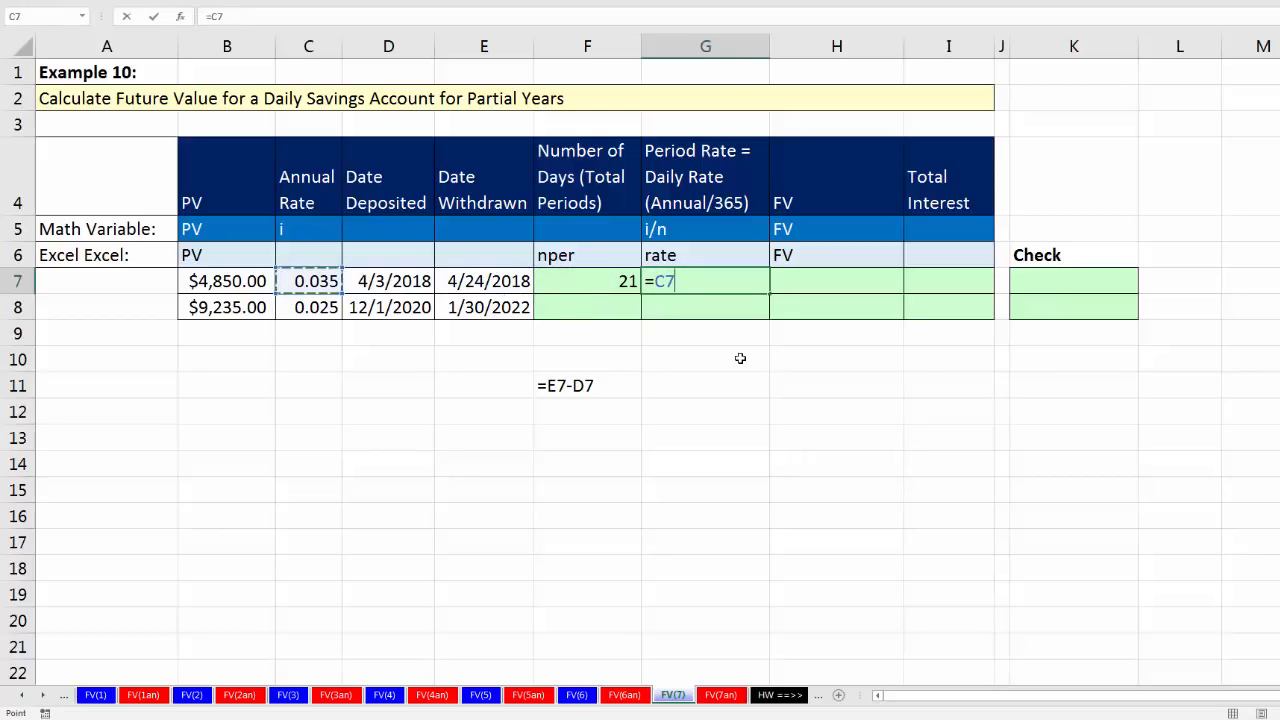
{"action": "type", "text": "/365"}
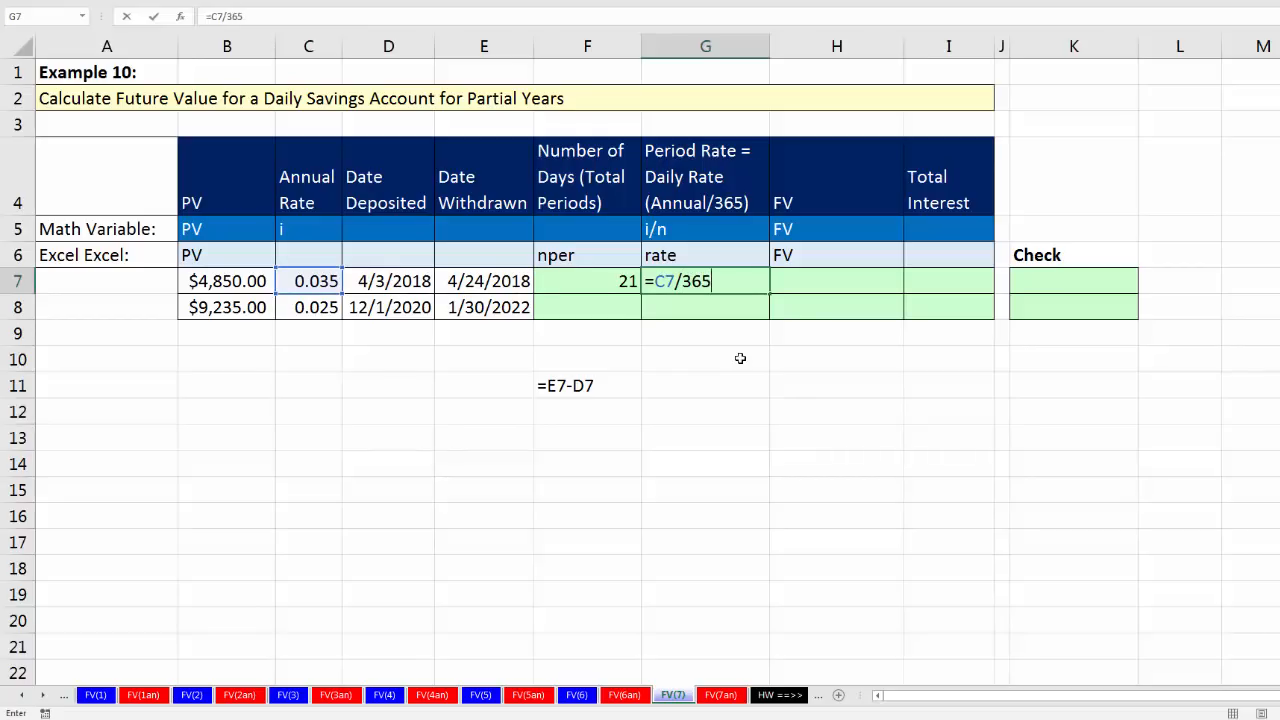
{"action": "key", "text": "Tab"}
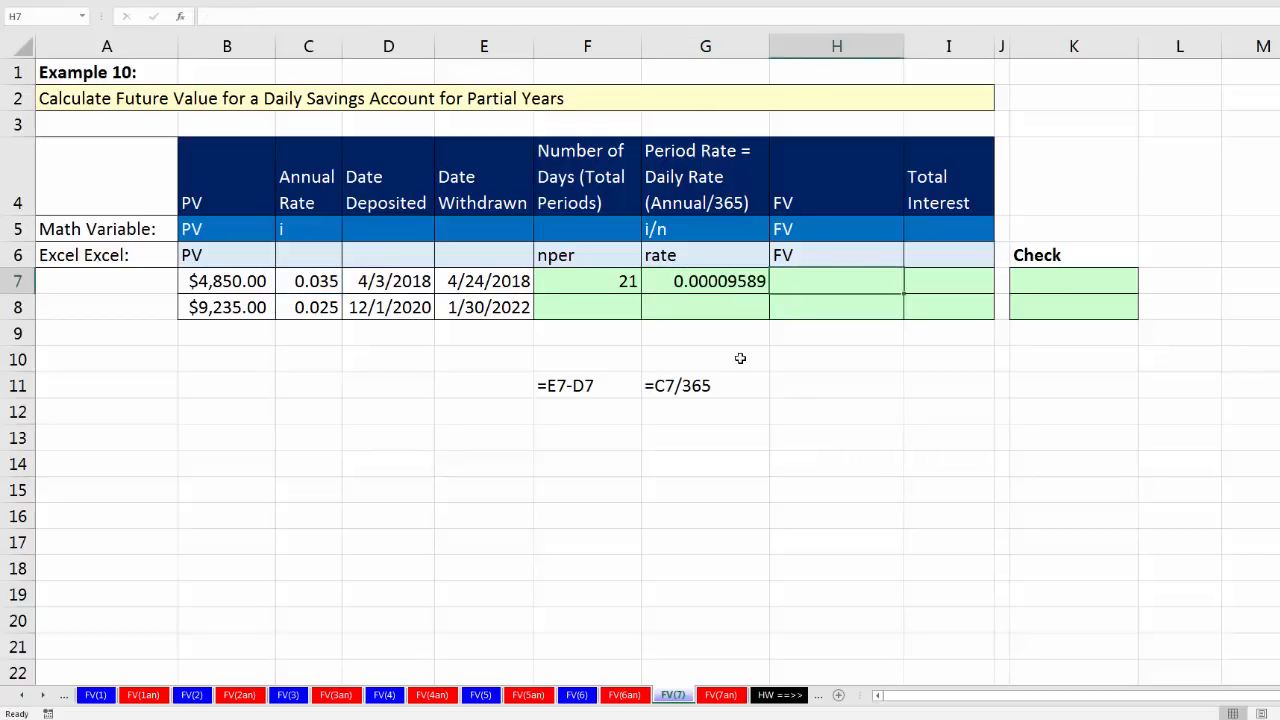
Step: Build the first account's future value formula in H7 as =FV(G7,F7,,-B7), leaving the payment argument empty
{"action": "type", "text": "=fv"}
{"action": "key", "text": "Tab"}
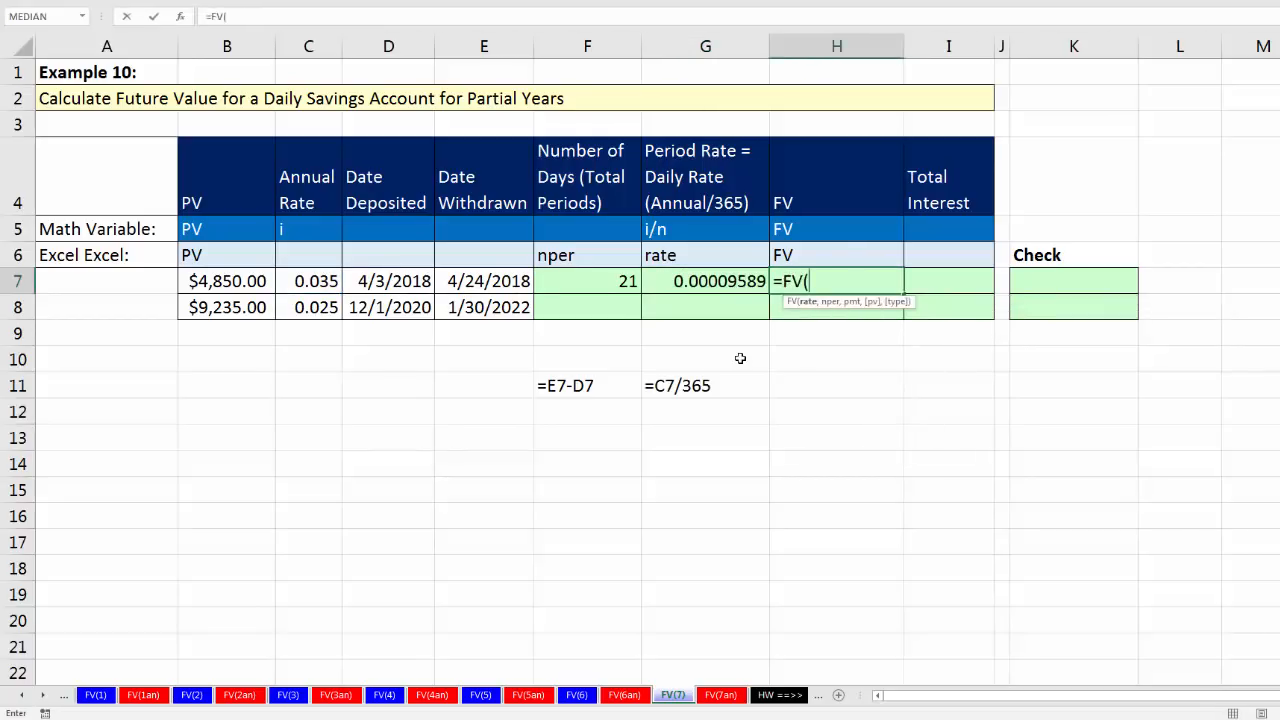
{"action": "key", "text": "Left"}
{"action": "key", "text": "Left"}
{"action": "key", "text": "Right"}
{"action": "type", "text": ","}
{"action": "key", "text": "Left"}
{"action": "key", "text": "Left"}
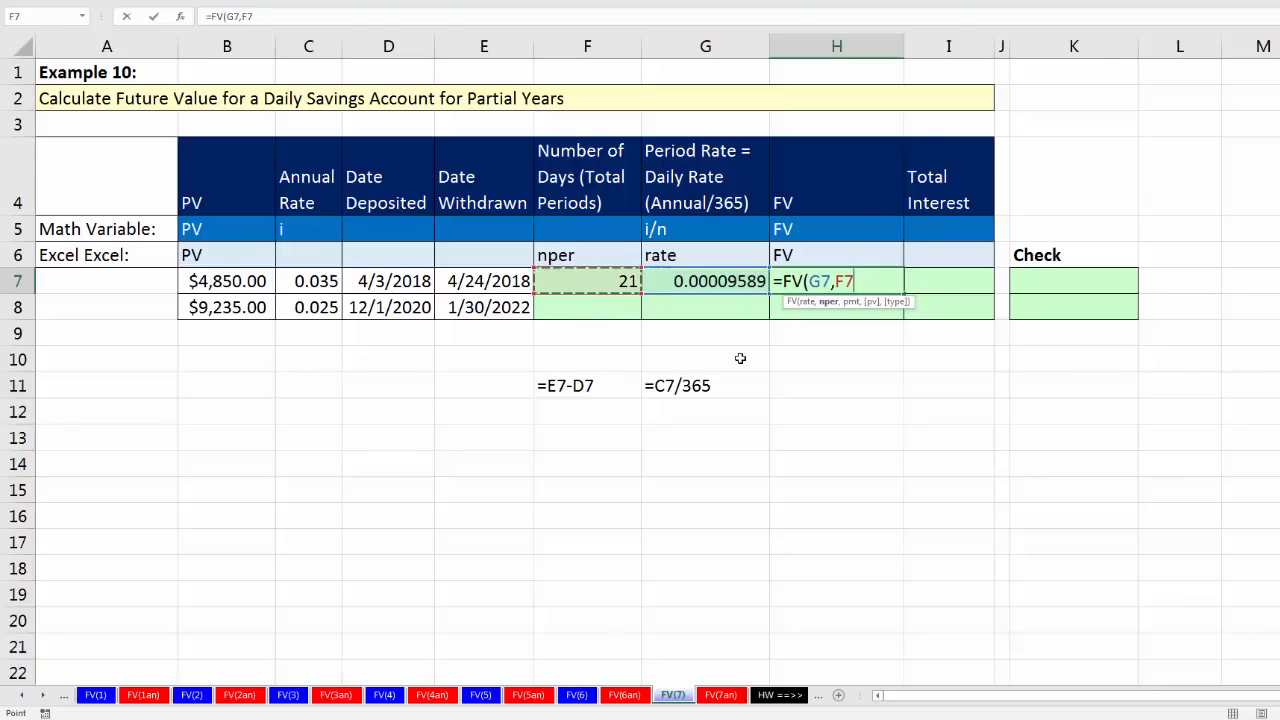
{"action": "type", "text": ","}
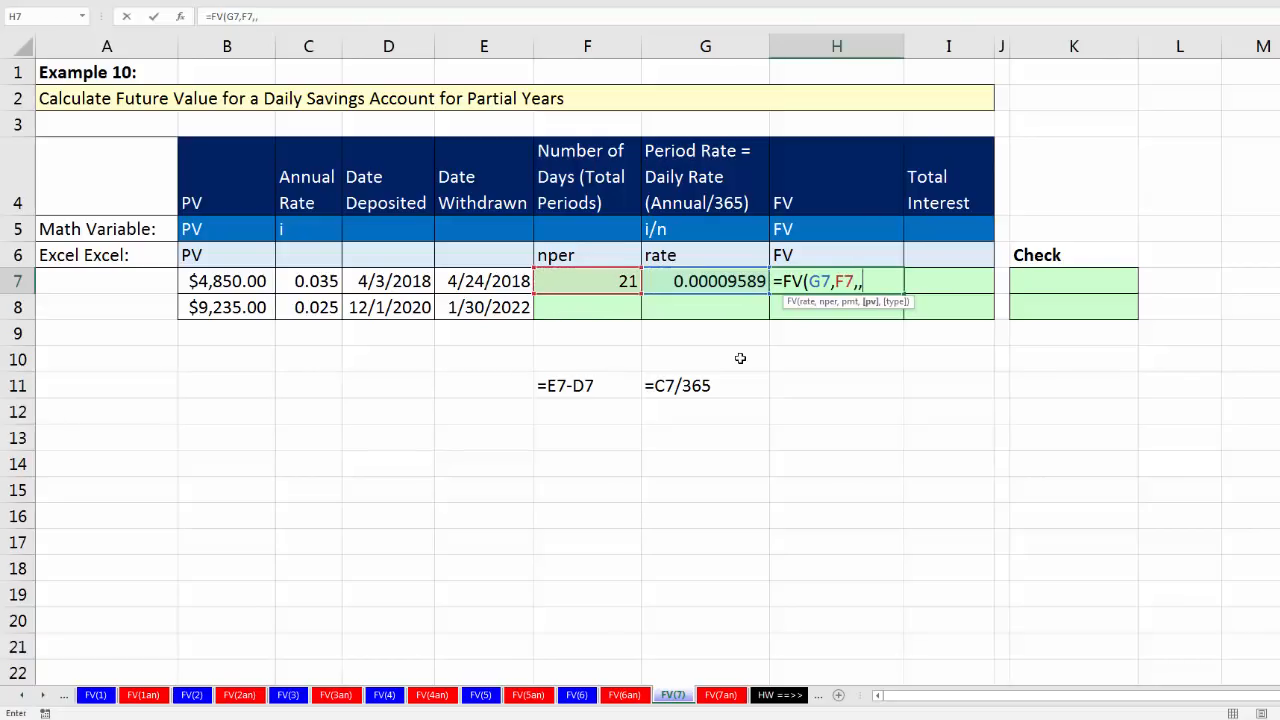
{"action": "type", "text": ",-"}
{"action": "key", "text": "Left"}
{"action": "key", "text": "Left"}
{"action": "key", "text": "Left"}
{"action": "key", "text": "Left"}
{"action": "key", "text": "Left"}
{"action": "key", "text": "Left"}
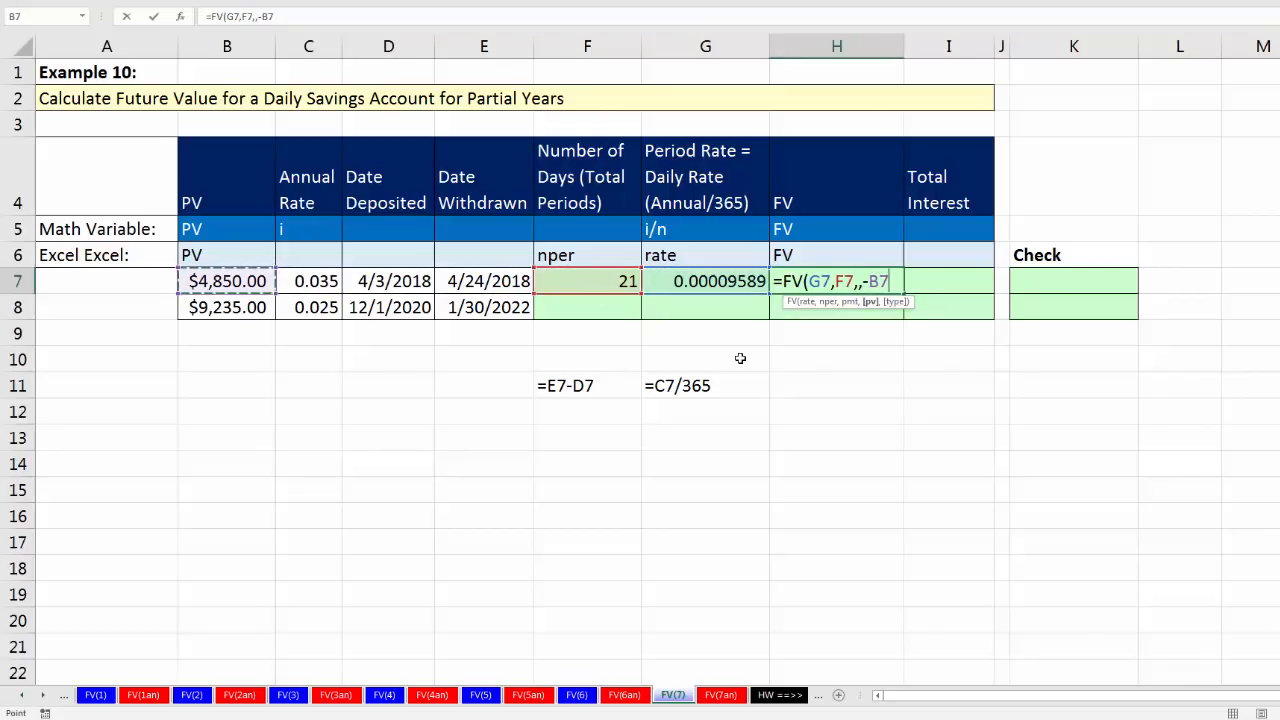
{"action": "type", "text": ")"}
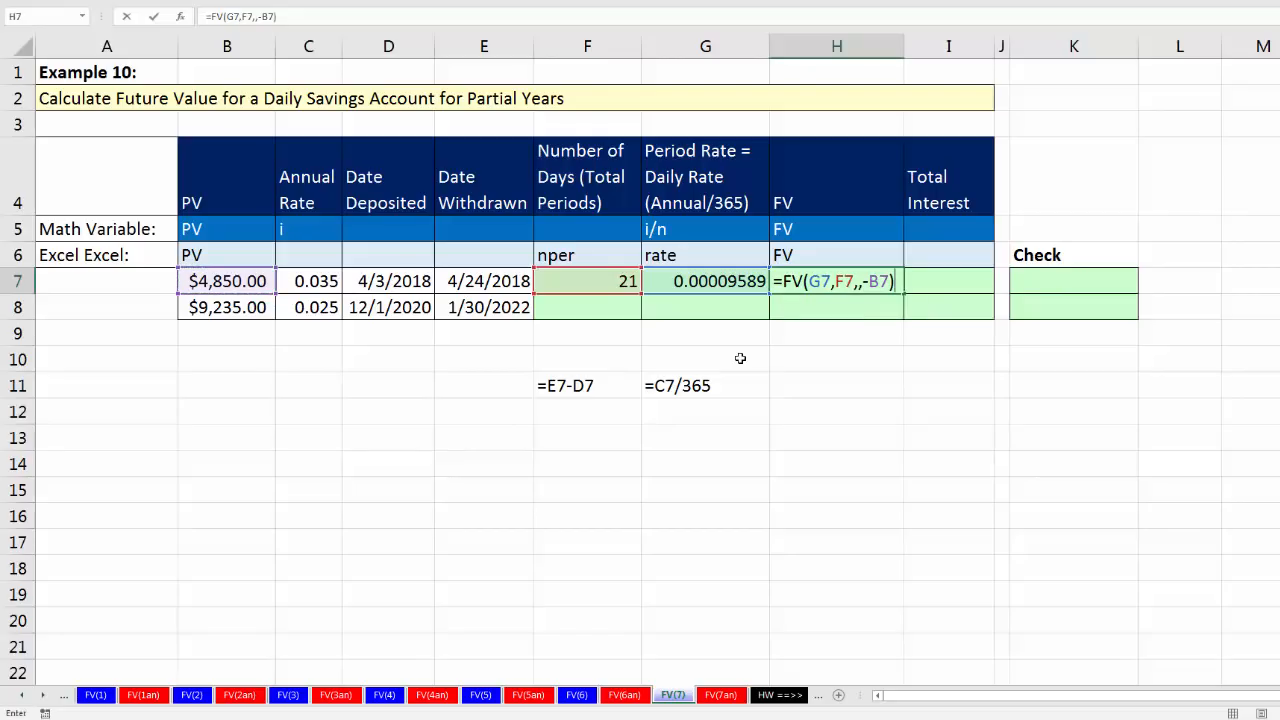
Step: Wrap the future value formula in H7 in ROUND with 2 decimal places and enter it
{"action": "left_click", "coordinate": [784, 281]}
{"action": "type", "text": "round"}
{"action": "key", "text": "Tab"}
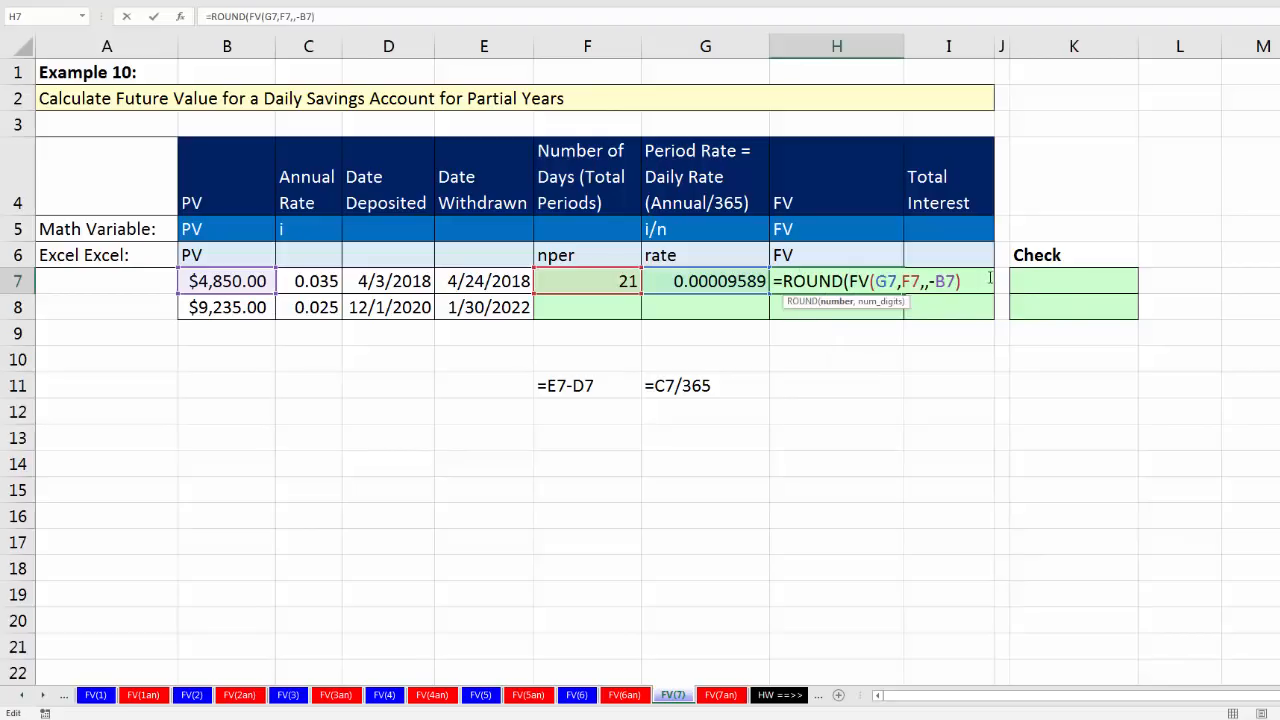
{"action": "type", "text": ",2)"}
{"action": "left_click", "coordinate": [941, 281]}
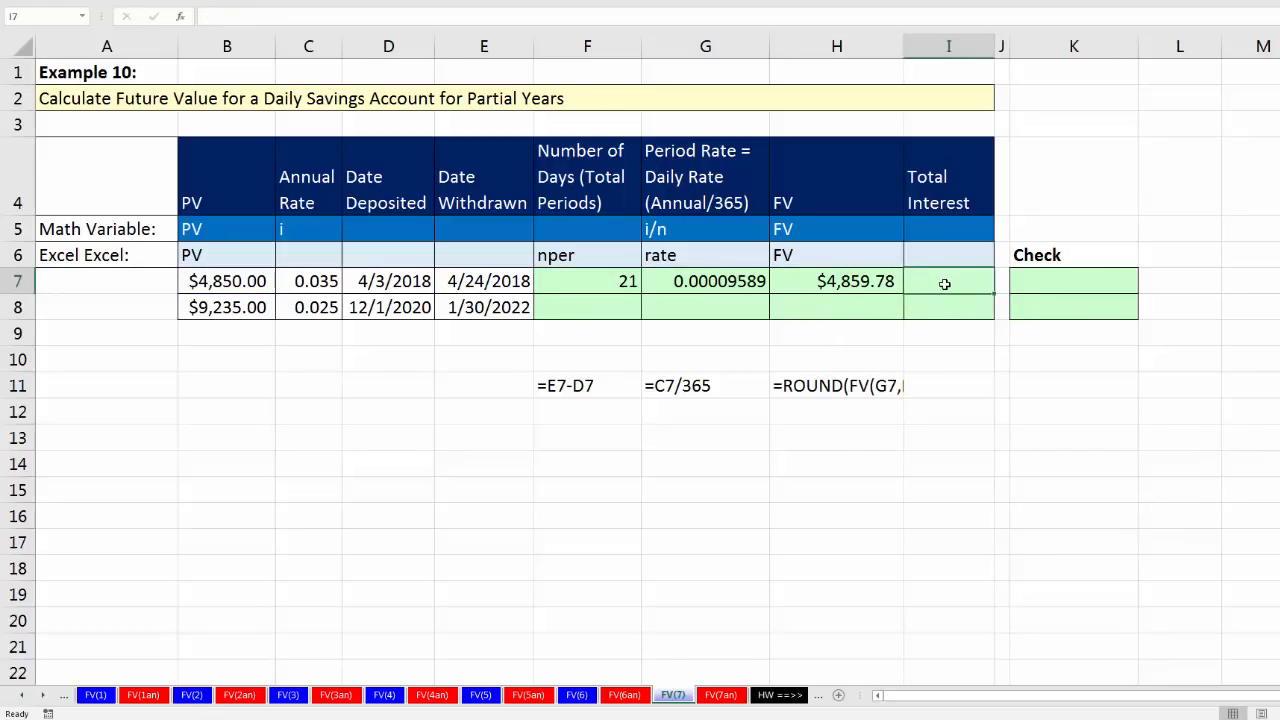
Step: Calculate the first account's total interest in I7 as future value minus present value with =H7-B7
{"action": "type", "text": "="}
{"action": "key", "text": "Left"}
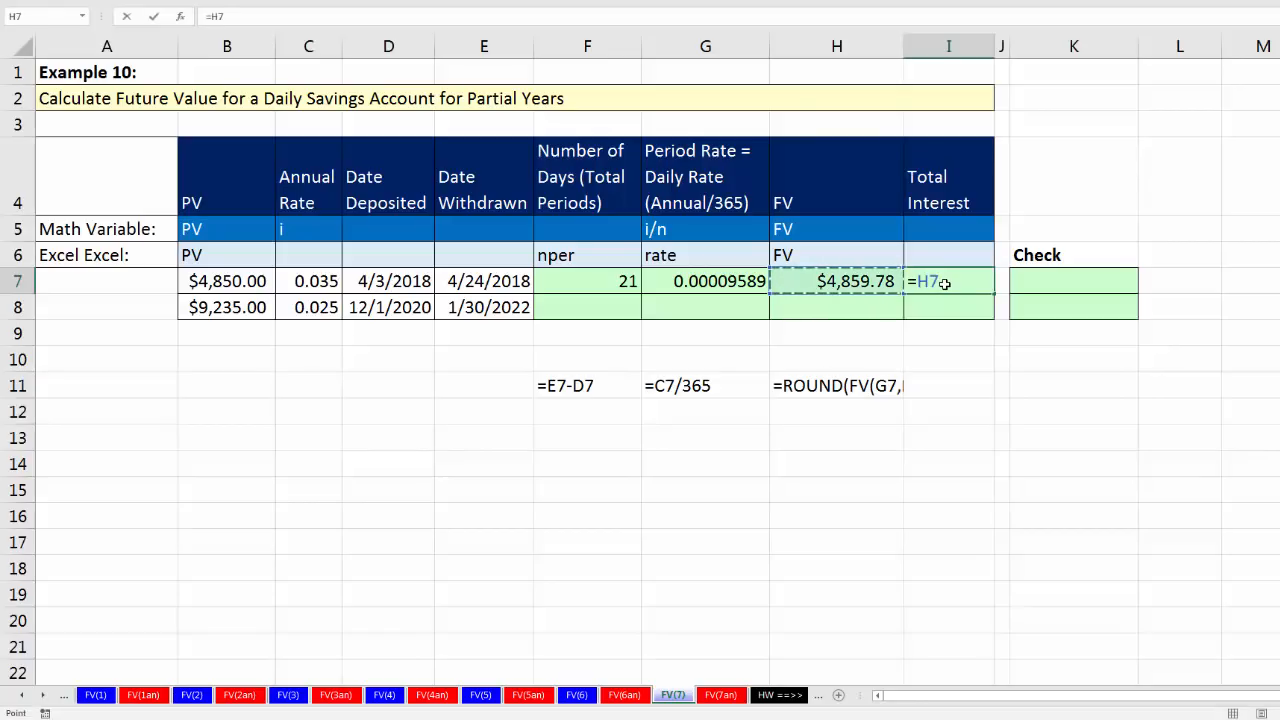
{"action": "type", "text": "-"}
{"action": "key", "text": "Left"}
{"action": "key", "text": "Left"}
{"action": "key", "text": "Left"}
{"action": "key", "text": "Left"}
{"action": "key", "text": "Left"}
{"action": "key", "text": "Left"}
{"action": "key", "text": "Left"}
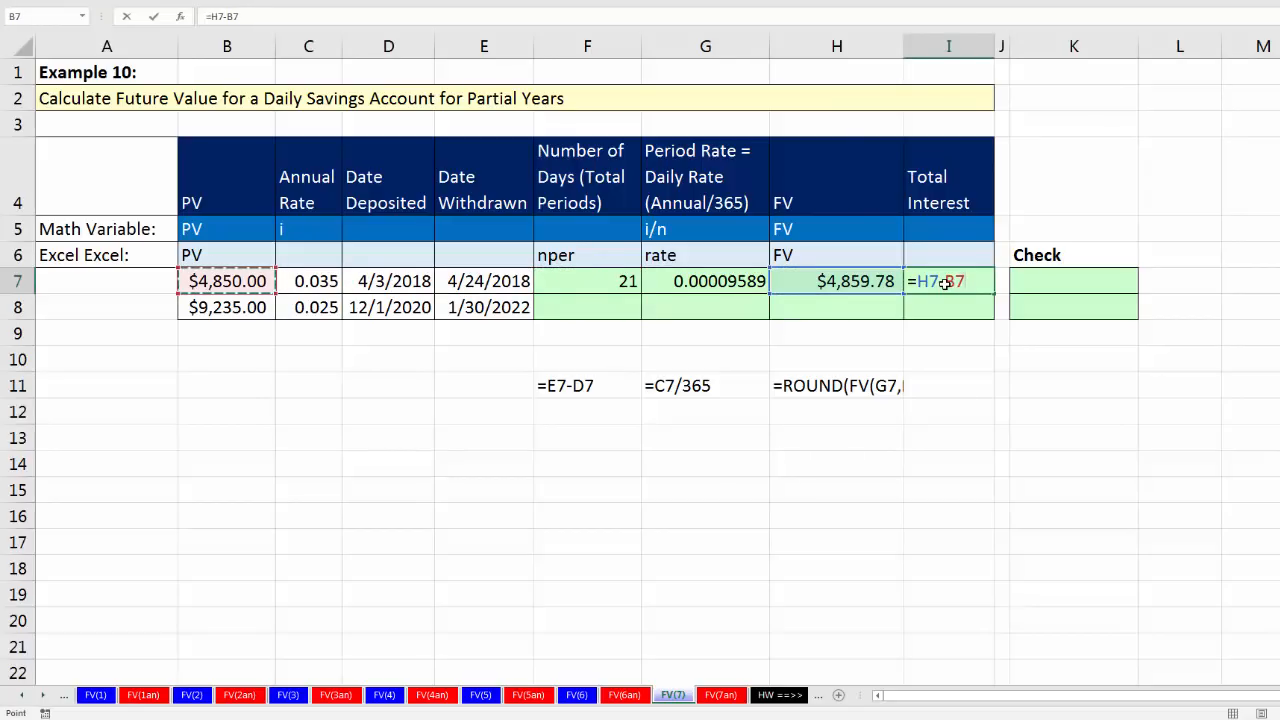
{"action": "key", "text": "Tab"}
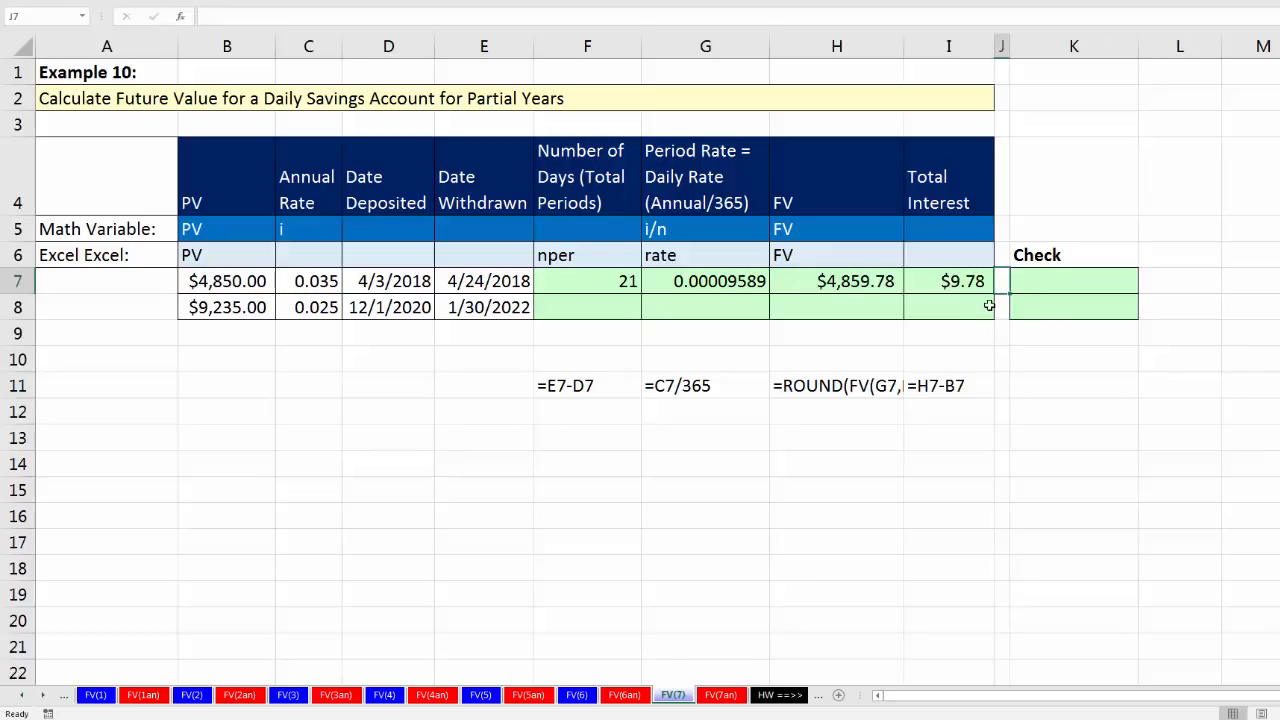
Step: Enter the check formula =B7*(1=G7)^F7 in K7, using the present value, daily rate and number of days
{"action": "key", "text": "Tab"}
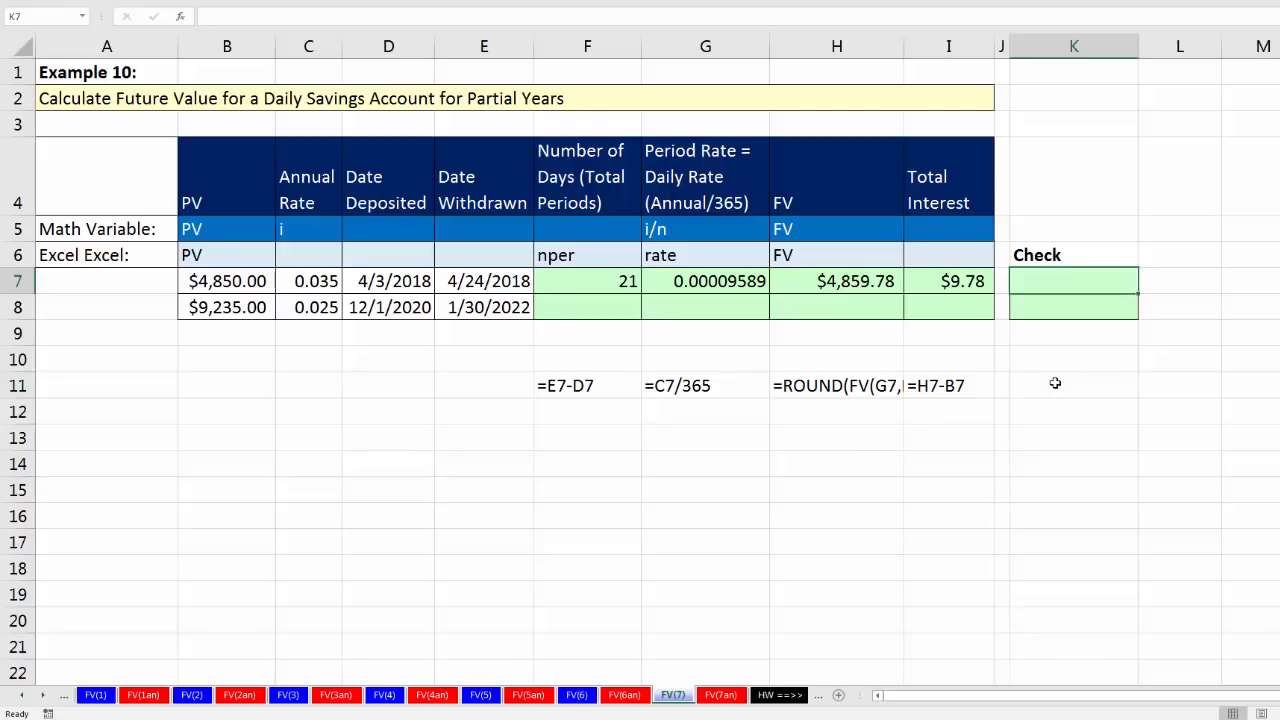
{"action": "type", "text": "="}
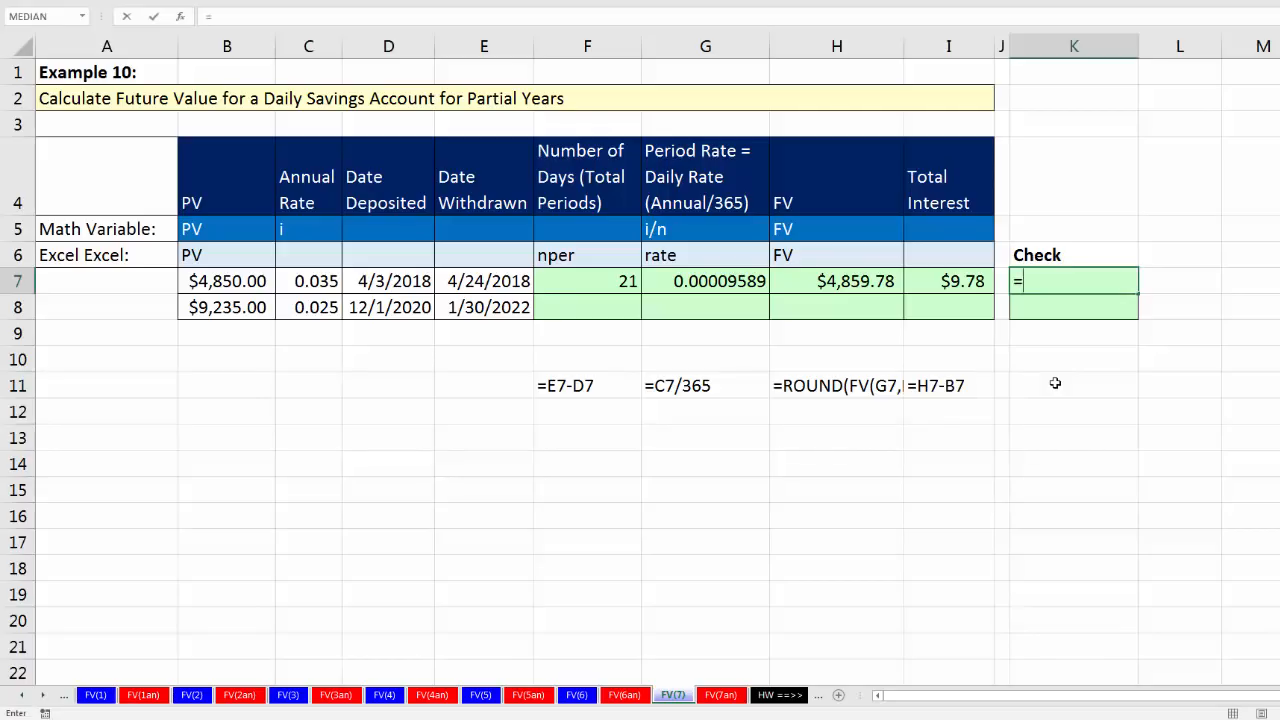
{"action": "left_click", "coordinate": [236, 282]}
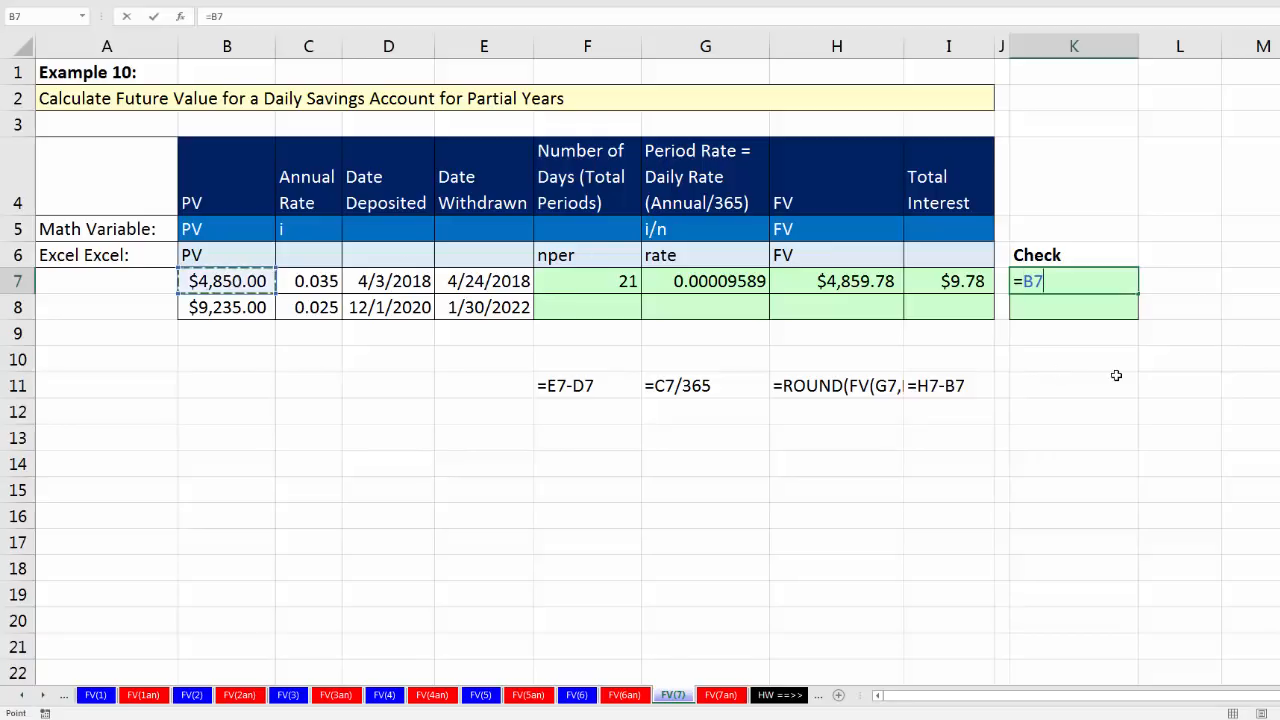
{"action": "type", "text": "*(1="}
{"action": "key", "text": "Left"}
{"action": "key", "text": "Left"}
{"action": "key", "text": "Left"}
{"action": "key", "text": "Left"}
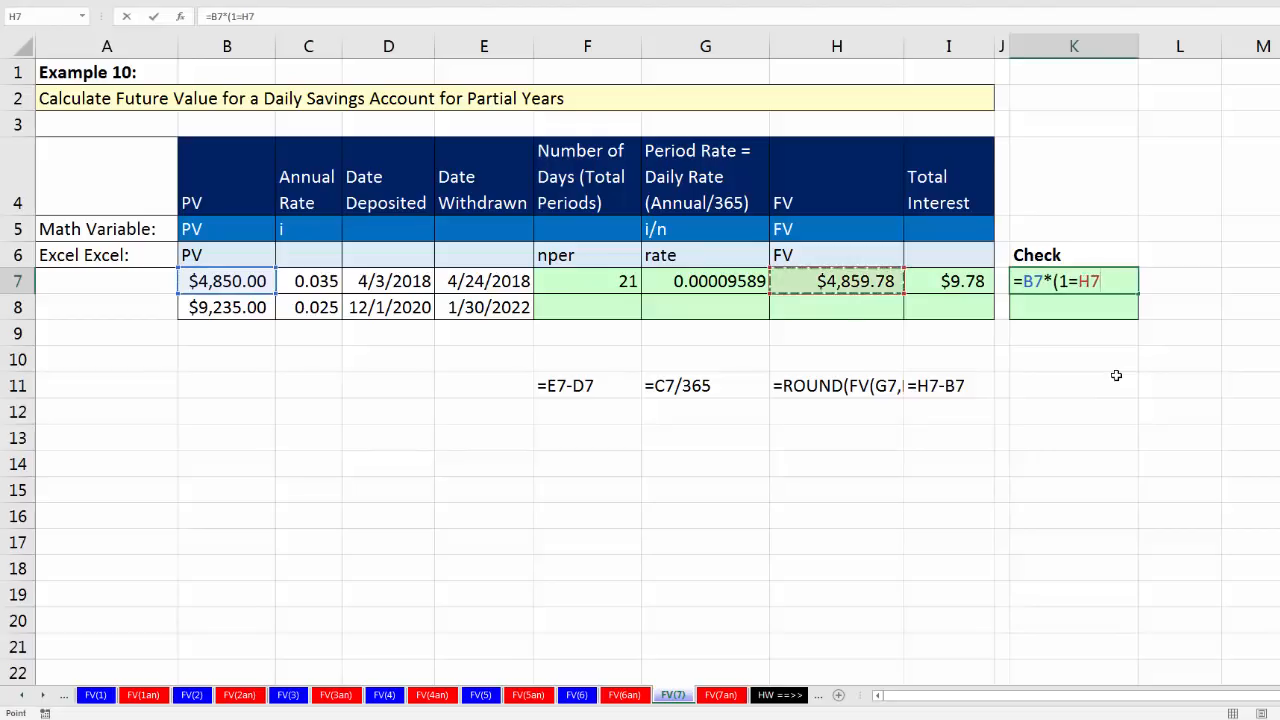
{"action": "type", "text": ")"}
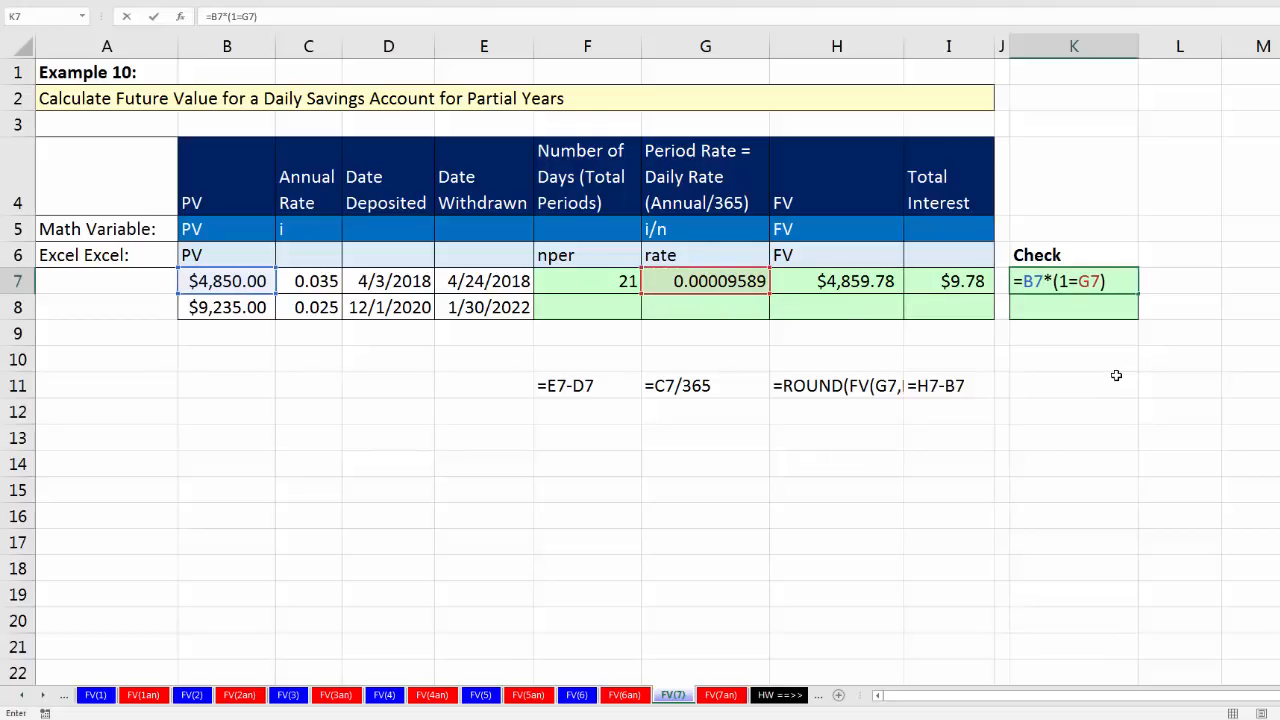
{"action": "type", "text": "^"}
{"action": "key", "text": "Left"}
{"action": "key", "text": "Left"}
{"action": "key", "text": "Left"}
{"action": "key", "text": "Left"}
{"action": "key", "text": "Left"}
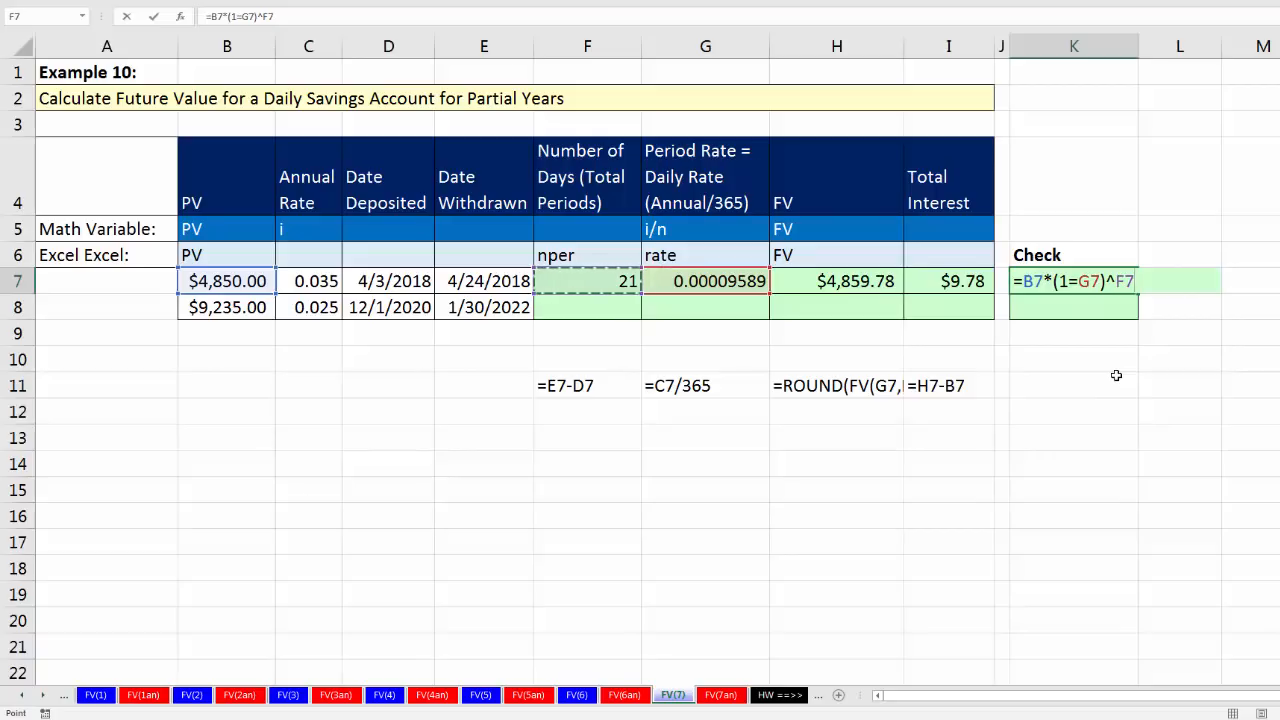
{"action": "key", "text": "ctrl+Return"}
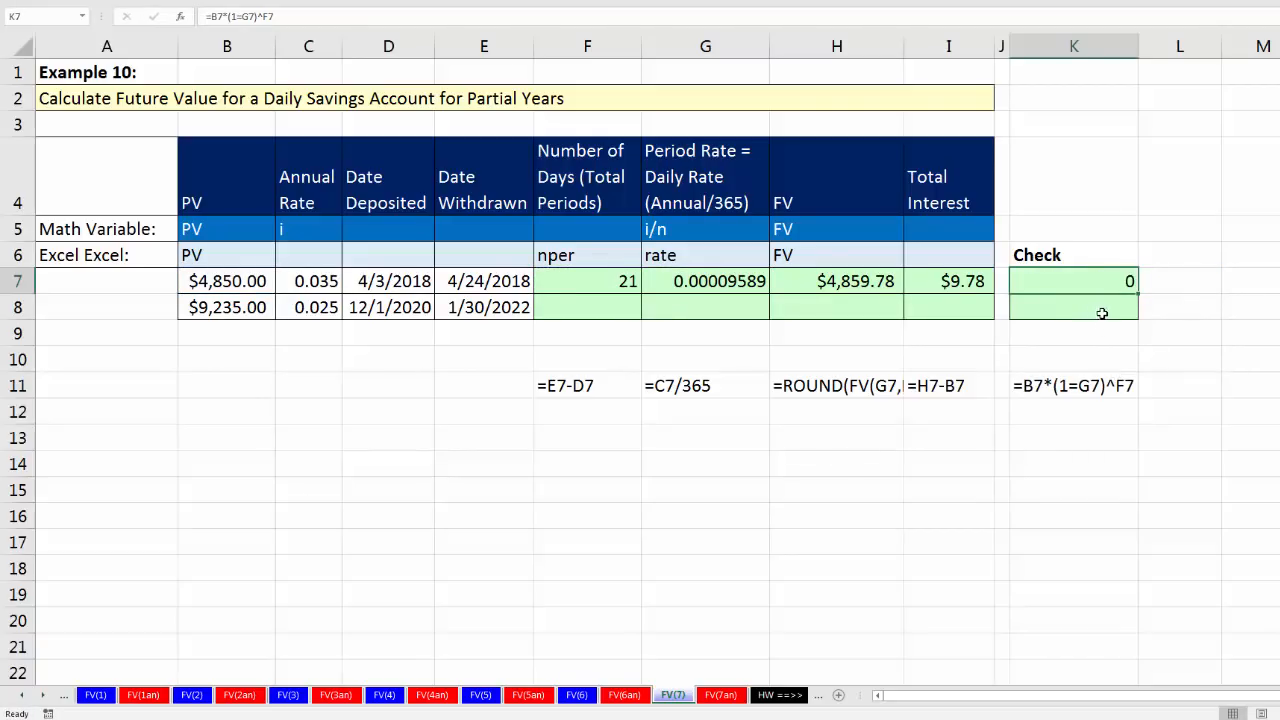
Step: Correct the check formula in K7 by replacing the equals sign inside the parentheses with a plus, giving =B7*(1+G7)^F7
{"action": "key", "text": "F2"}
{"action": "left_click_drag", "start_coordinate": [1068, 281], "coordinate": [1079, 281]}
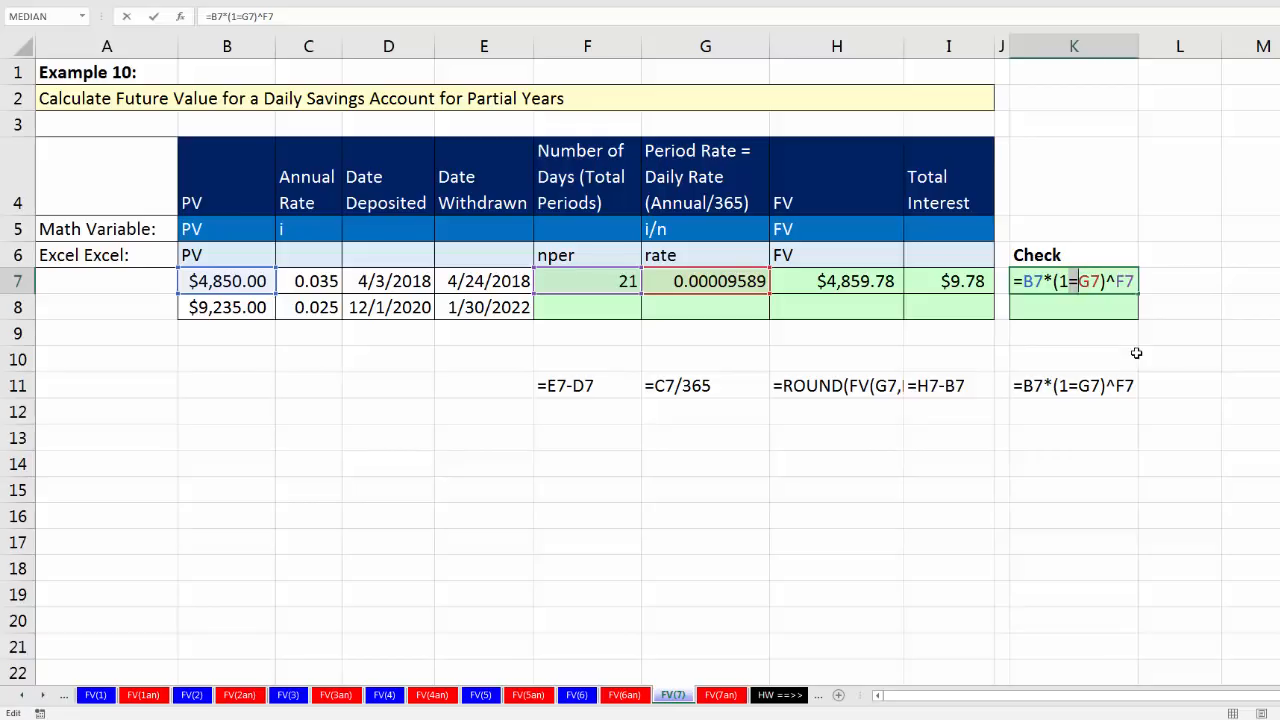
{"action": "type", "text": "+"}
{"action": "key", "text": "ctrl+Return"}
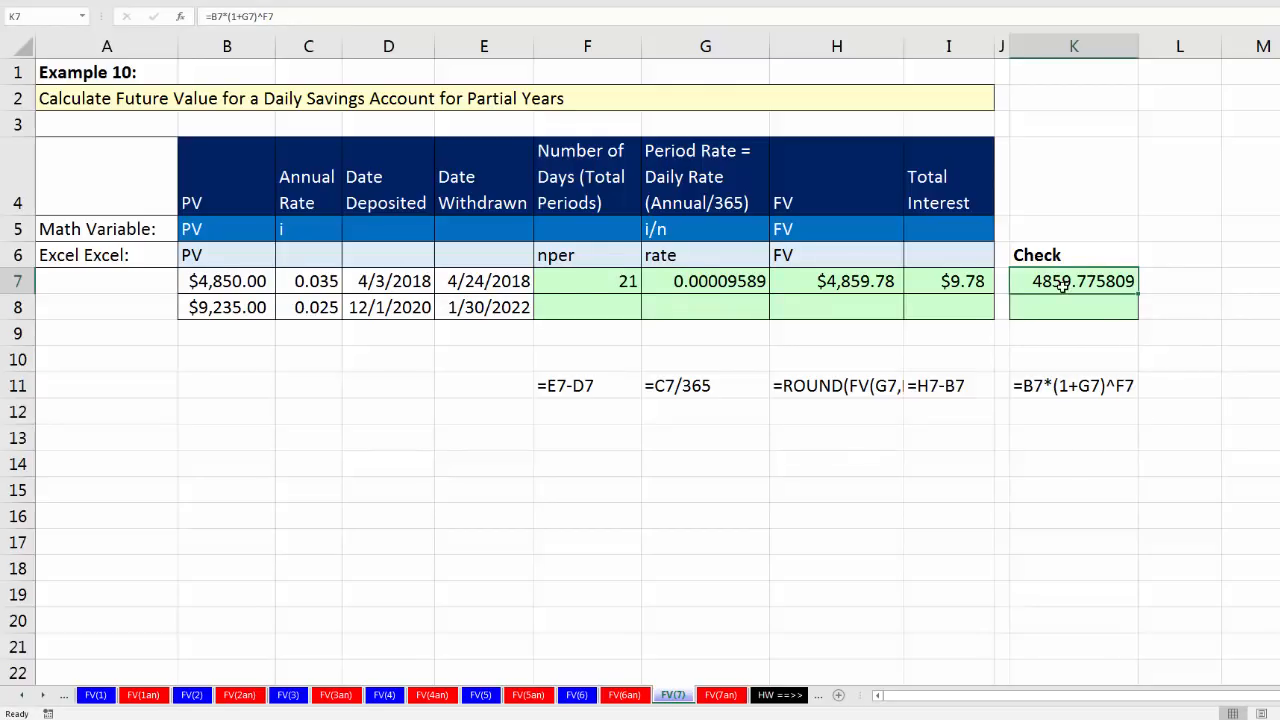
Step: Copy the formulas in F7:K7 down to row 8 for the second account and verify the copied cell references
{"action": "left_click_drag", "start_coordinate": [625, 288], "coordinate": [1137, 318]}
{"action": "left_click", "coordinate": [618, 315]}
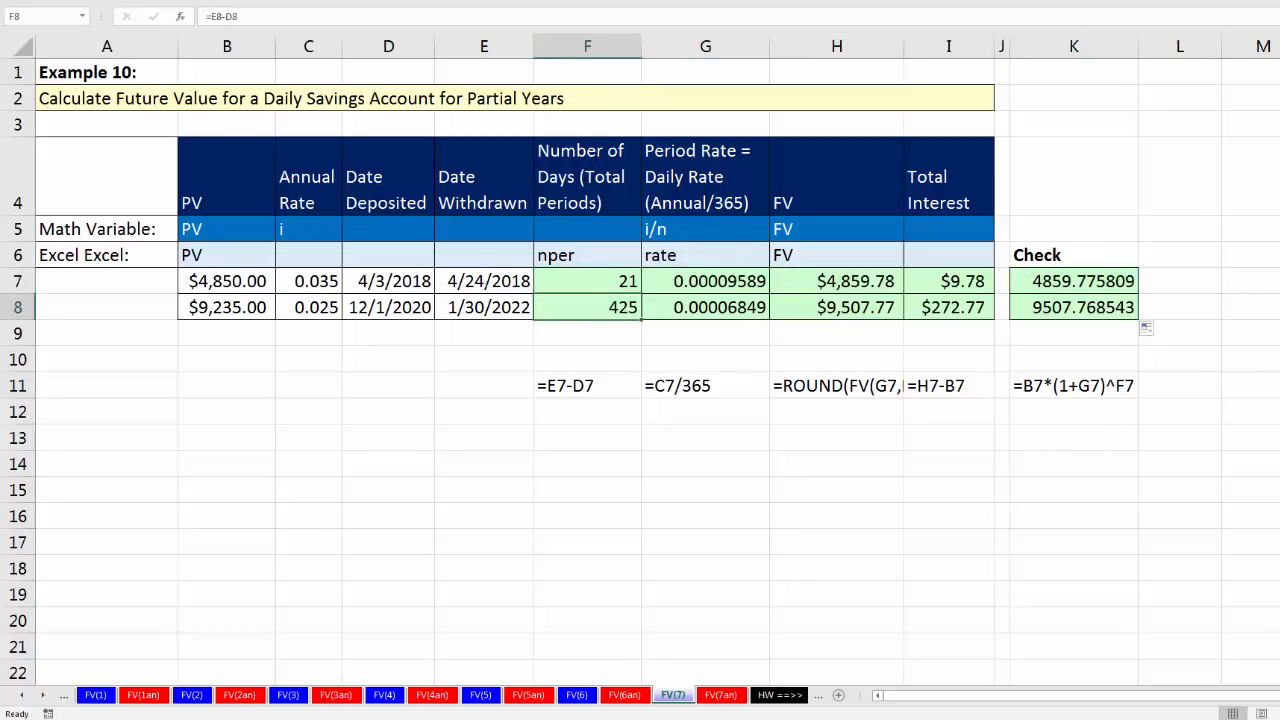
{"action": "key", "text": "F2"}
{"action": "key", "text": "Tab"}
{"action": "key", "text": "F2"}
{"action": "key", "text": "Tab"}
{"action": "key", "text": "F2"}
{"action": "key", "text": "Tab"}
{"action": "key", "text": "F2"}
{"action": "key", "text": "Tab"}
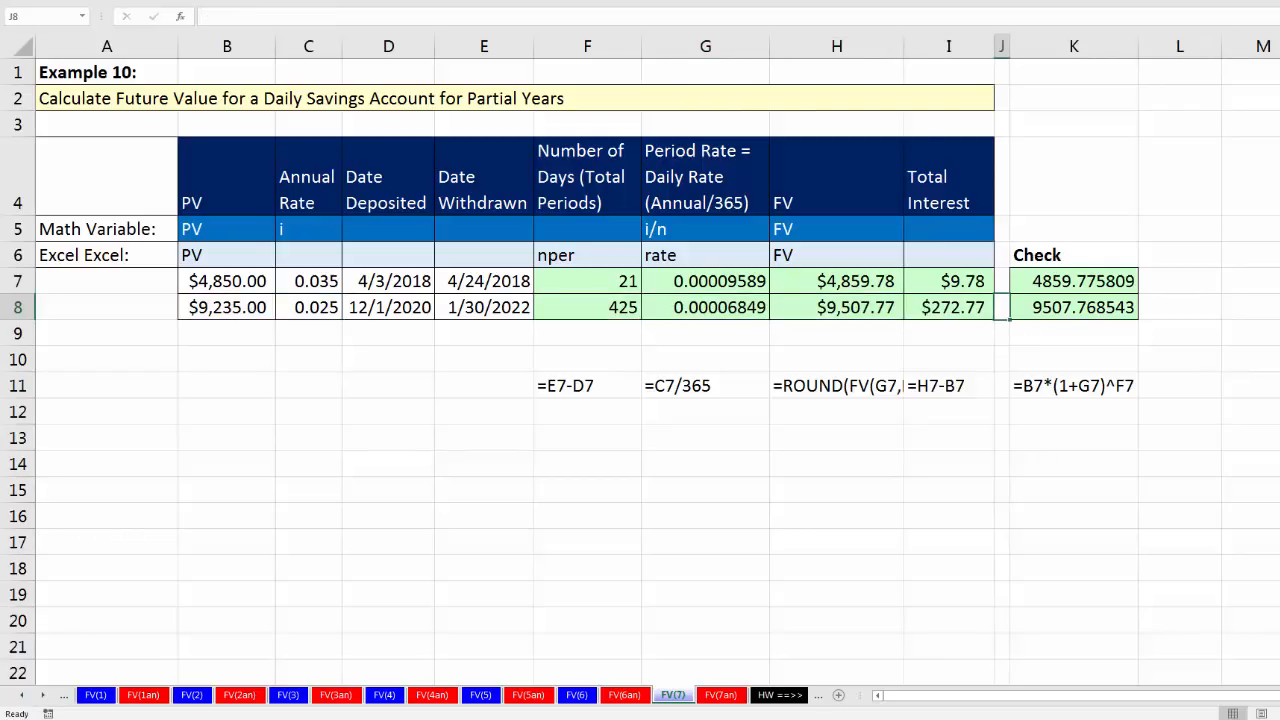
{"action": "left_click", "coordinate": [1065, 316]}
{"action": "key", "text": "F2"}
{"action": "key", "text": "Tab"}
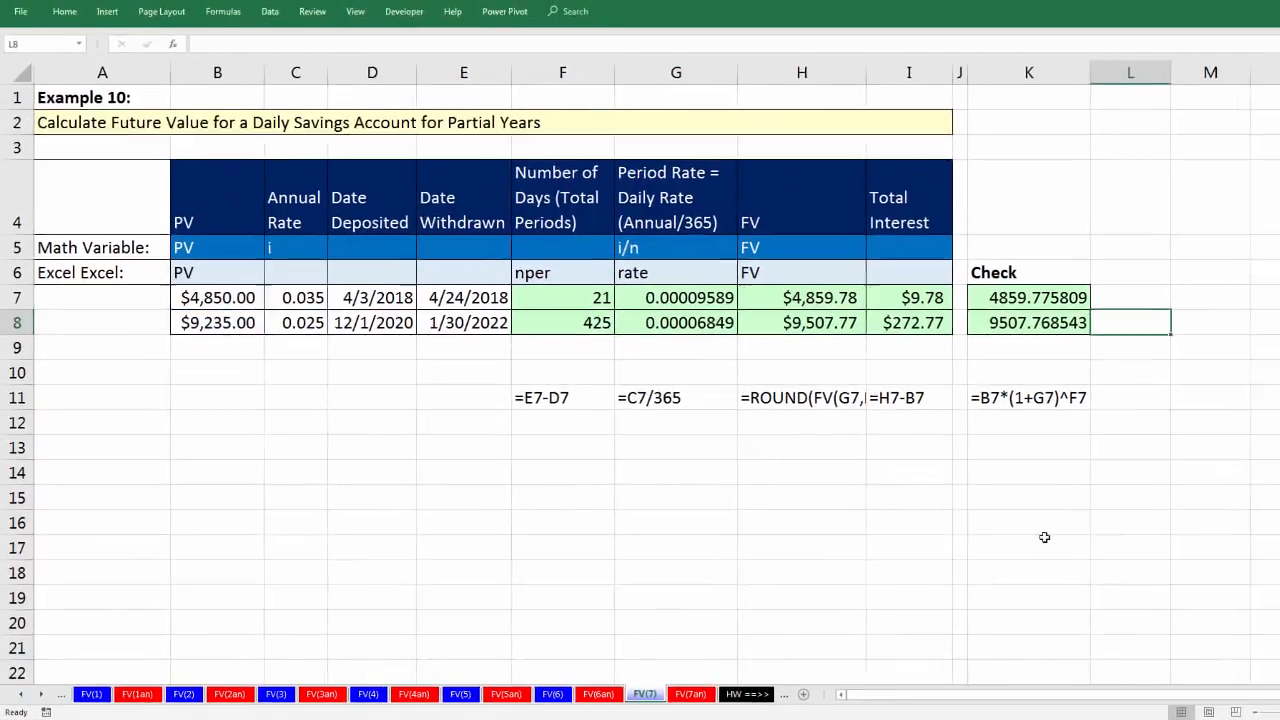
Step: Look through the names of the homework sheets that follow the FV example sheets
{"action": "left_click", "coordinate": [837, 517]}
{"action": "left_click", "coordinate": [40, 697]}
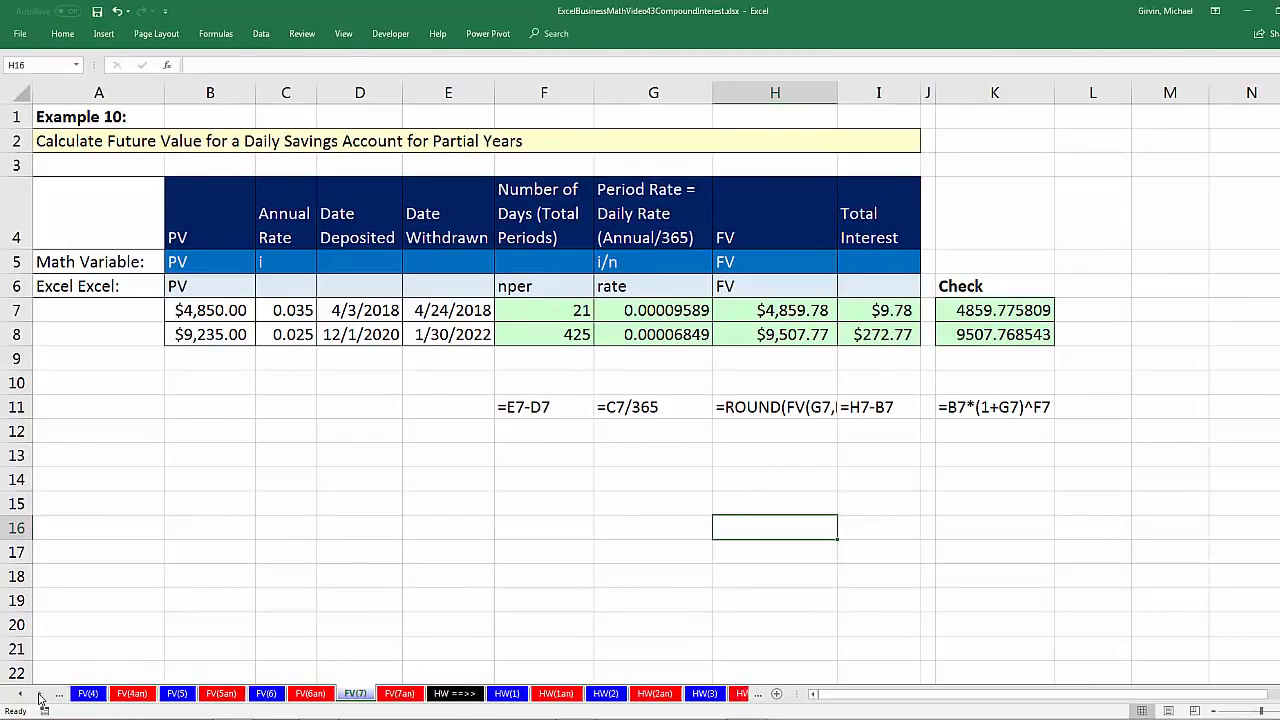
{"action": "left_click", "coordinate": [40, 697]}
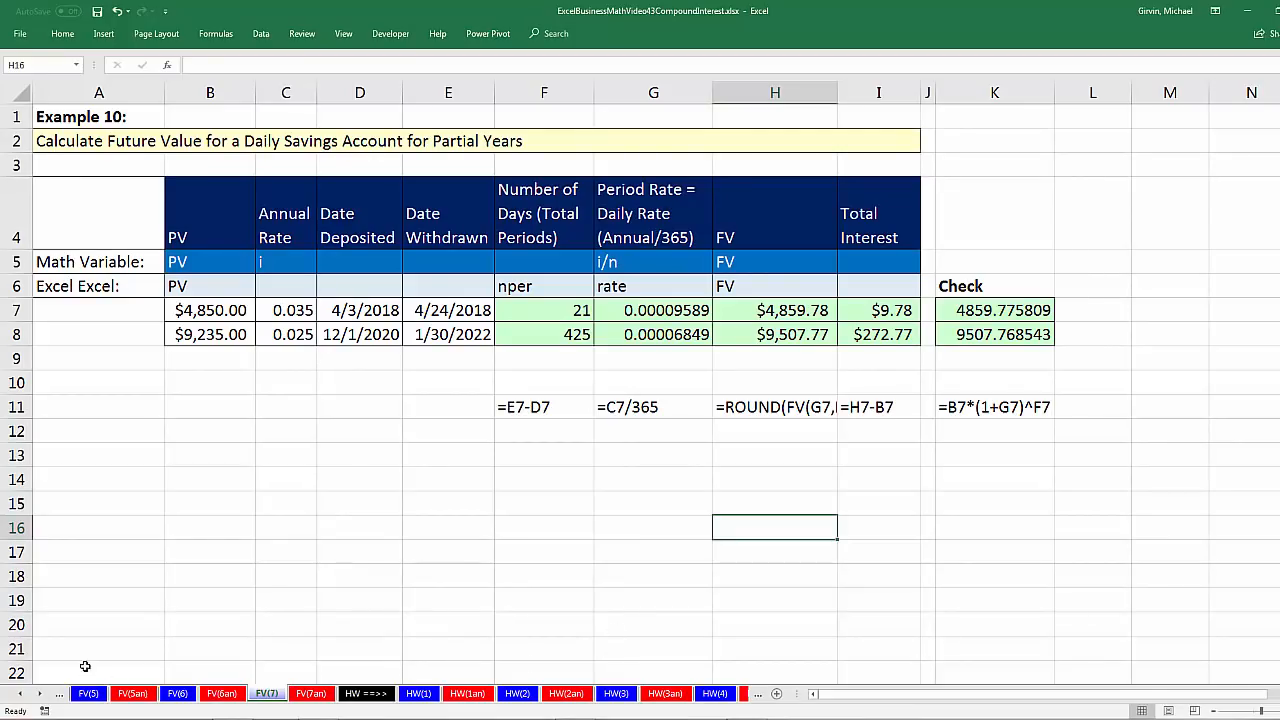
{"action": "left_click", "coordinate": [19, 694]}
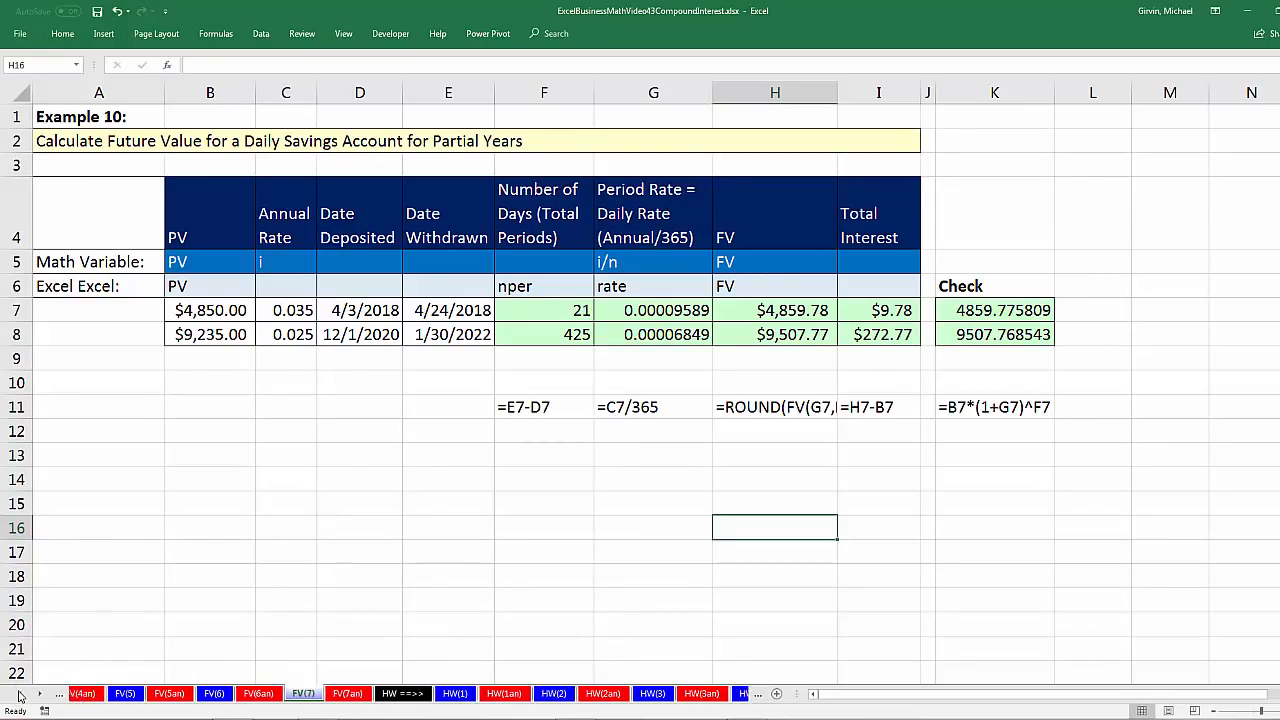
{"action": "left_click", "coordinate": [19, 694]}
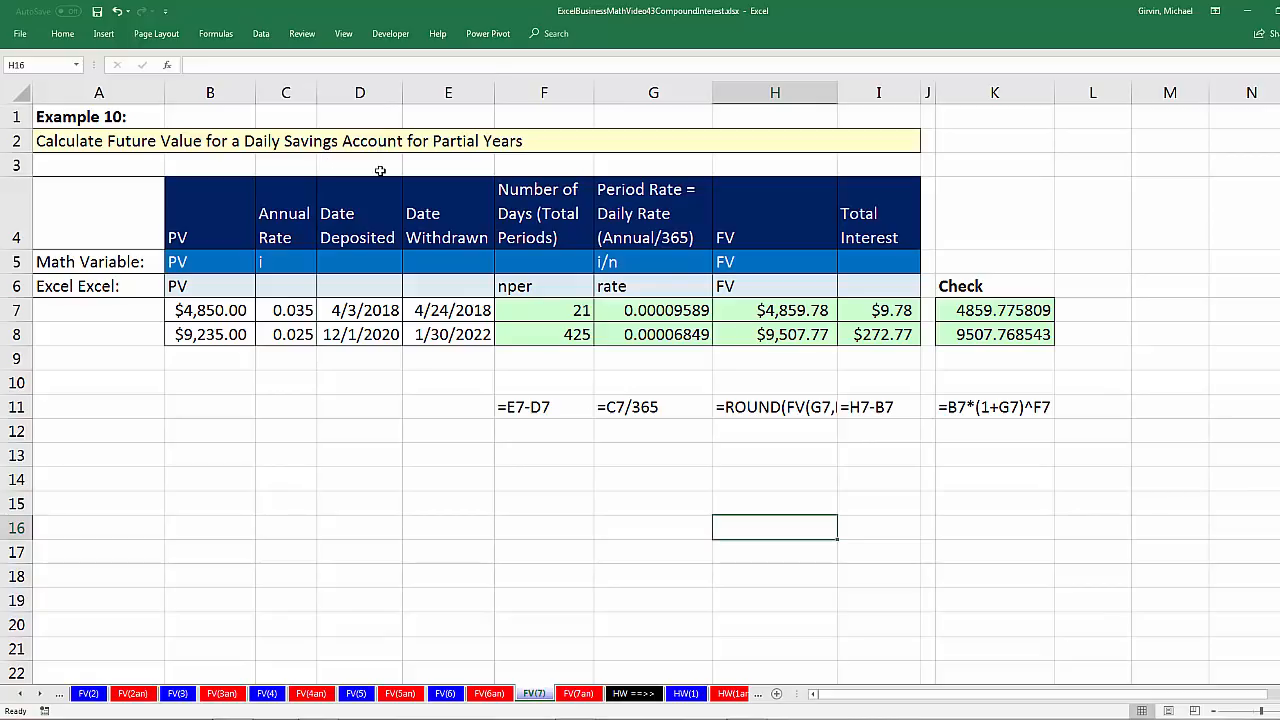
Step: Review the first account's deposit and withdrawal dates in Example 10 and revisit Examples 9, 8 and 7 on sheets FV(6), FV(5) and FV(4)
{"action": "left_click", "coordinate": [363, 314]}
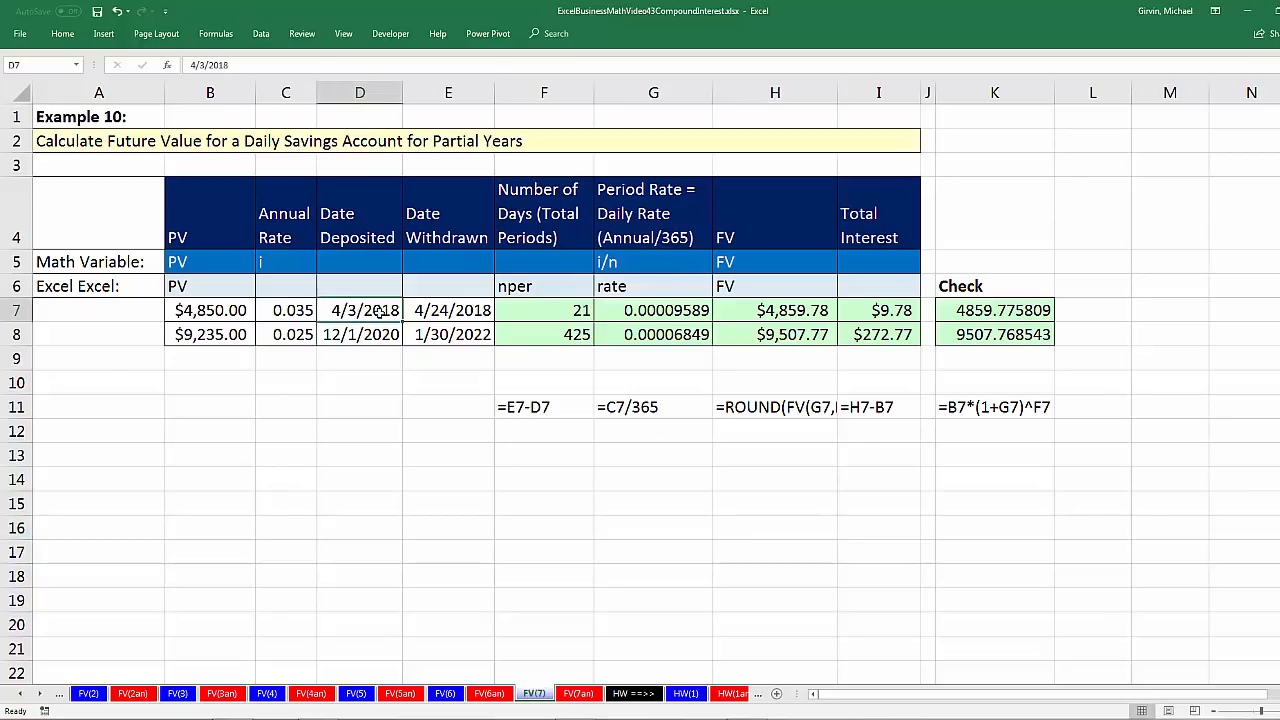
{"action": "left_click", "coordinate": [455, 316]}
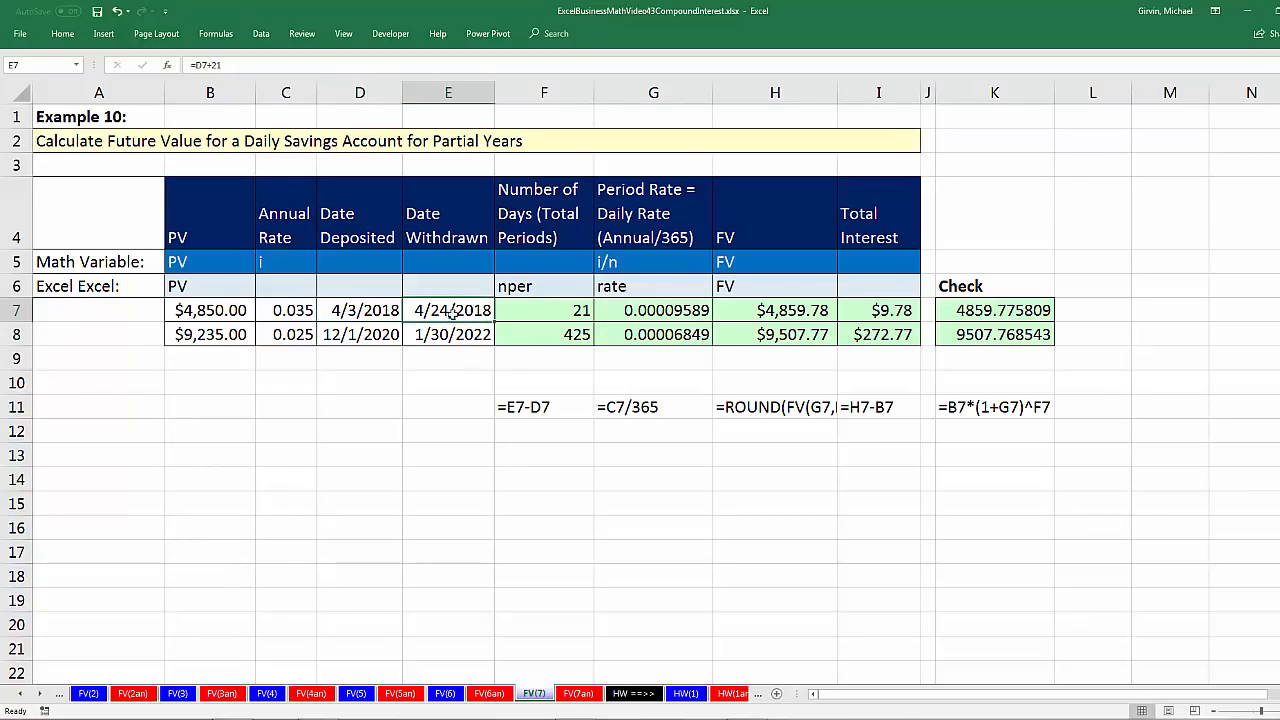
{"action": "left_click", "coordinate": [446, 693]}
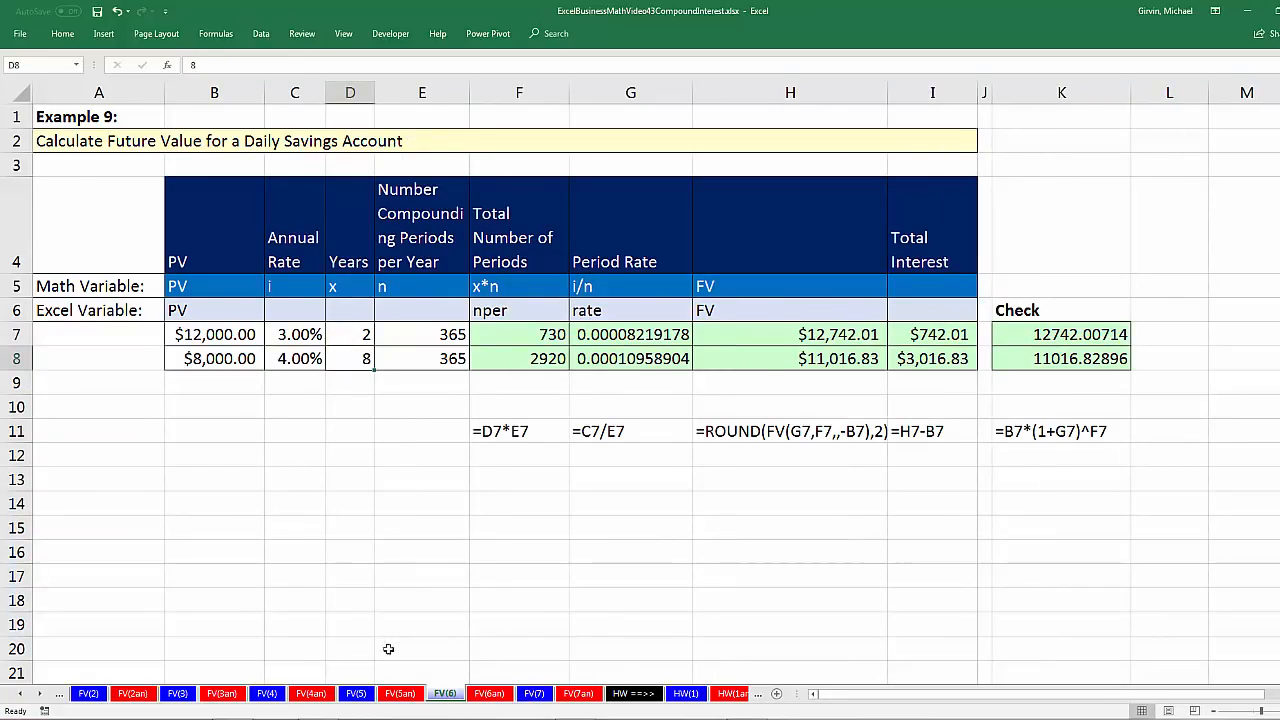
{"action": "left_click", "coordinate": [356, 694]}
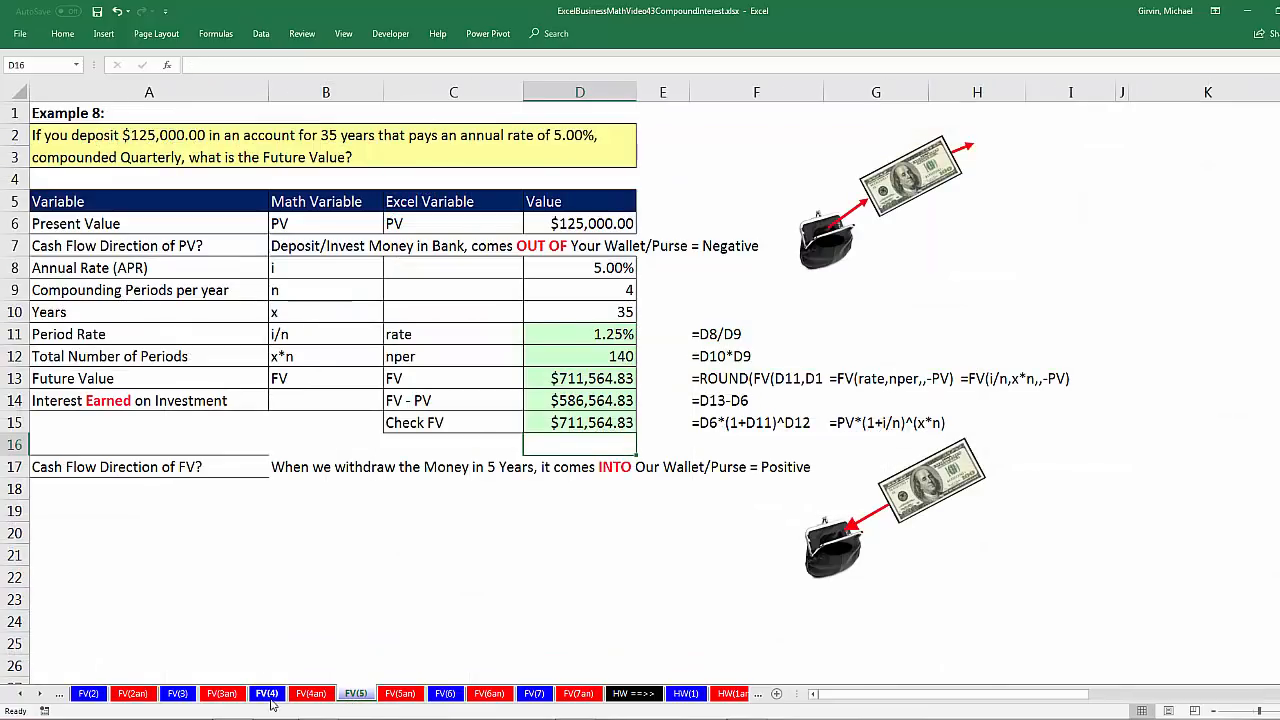
{"action": "left_click", "coordinate": [267, 694]}
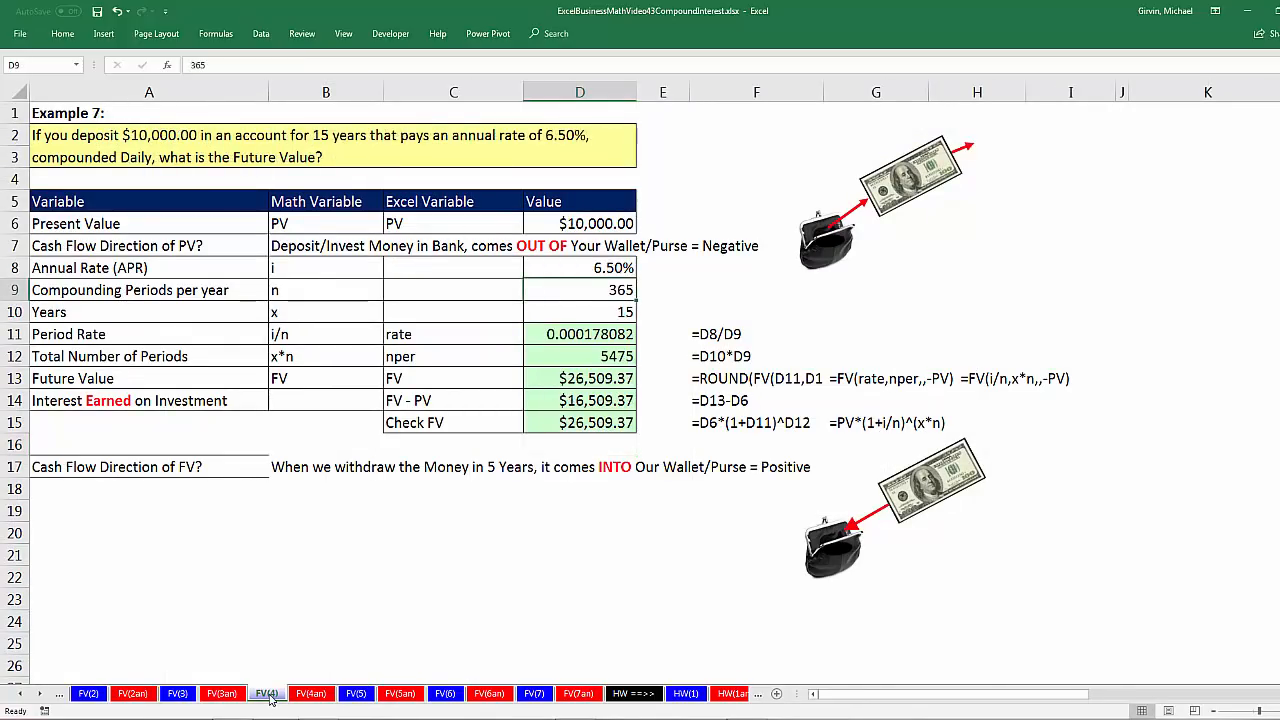
Step: Revisit the loan, deposit and simple-versus-compound examples on sheets FV(2), FV(1) and FV(3)
{"action": "left_click", "coordinate": [90, 694]}
{"action": "left_click", "coordinate": [22, 695]}
{"action": "left_click", "coordinate": [22, 695]}
{"action": "left_click", "coordinate": [22, 695]}
{"action": "left_click", "coordinate": [22, 695]}
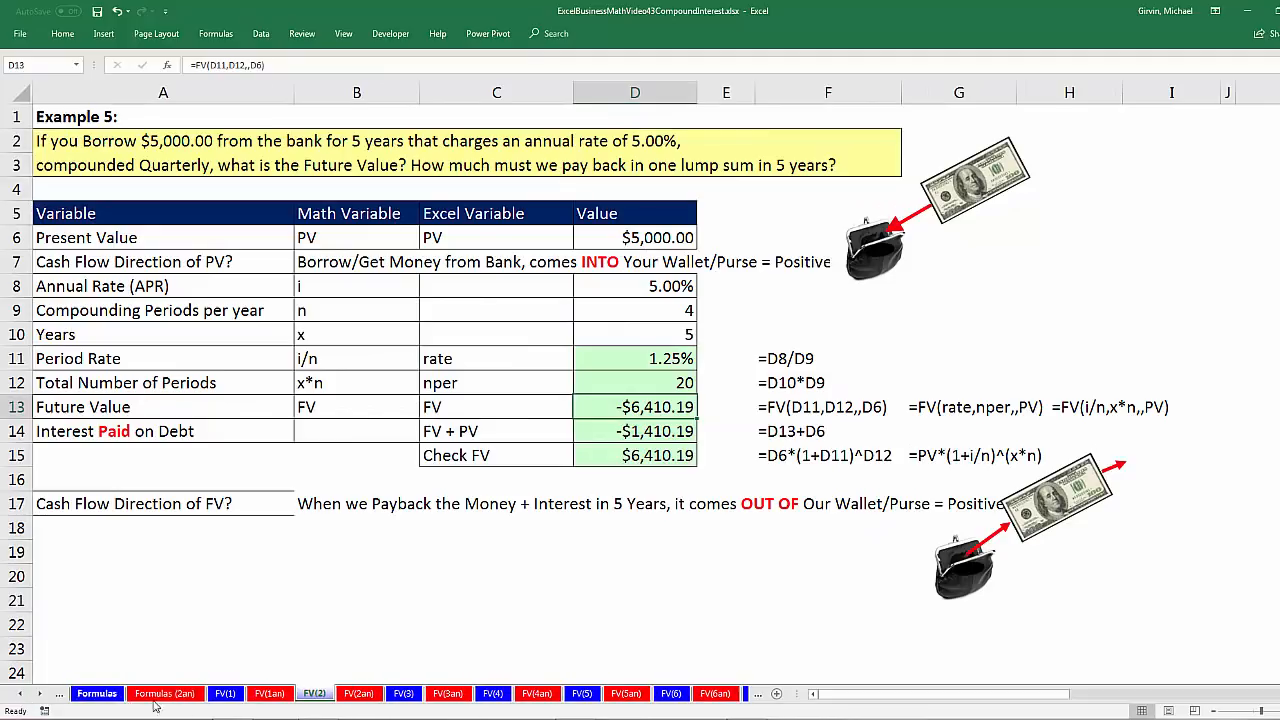
{"action": "left_click", "coordinate": [226, 694]}
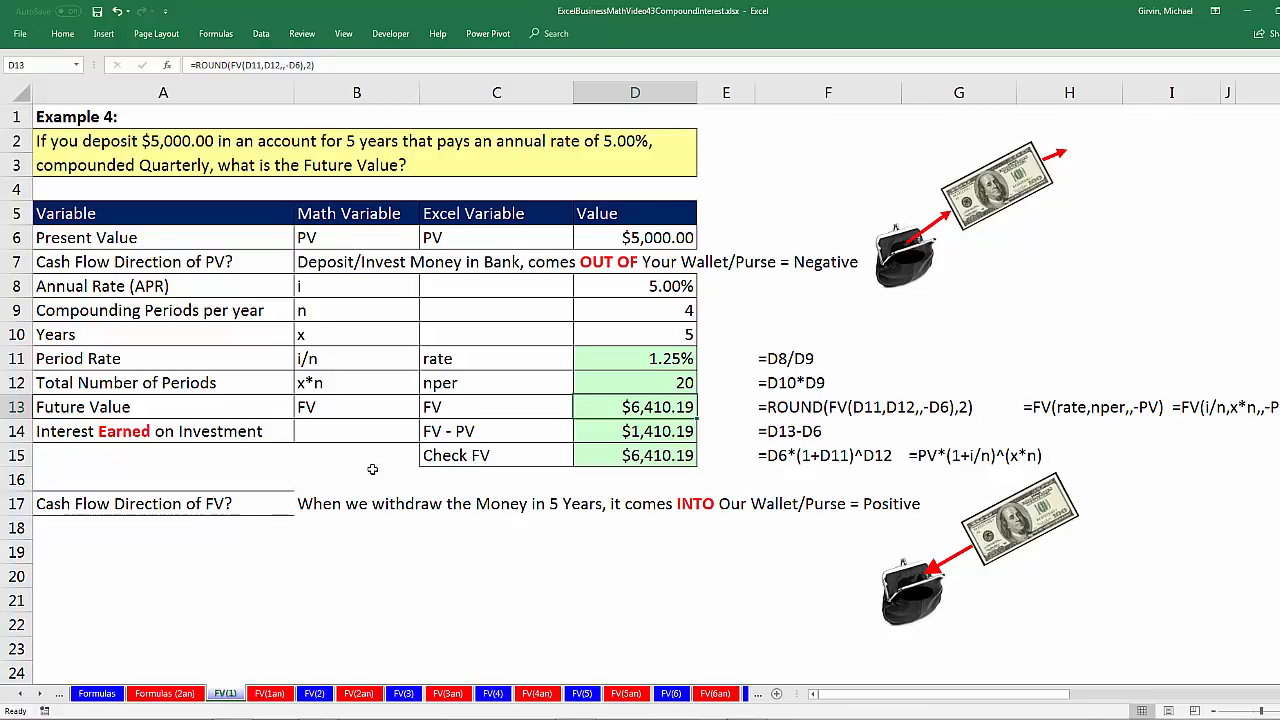
{"action": "left_click", "coordinate": [403, 693]}
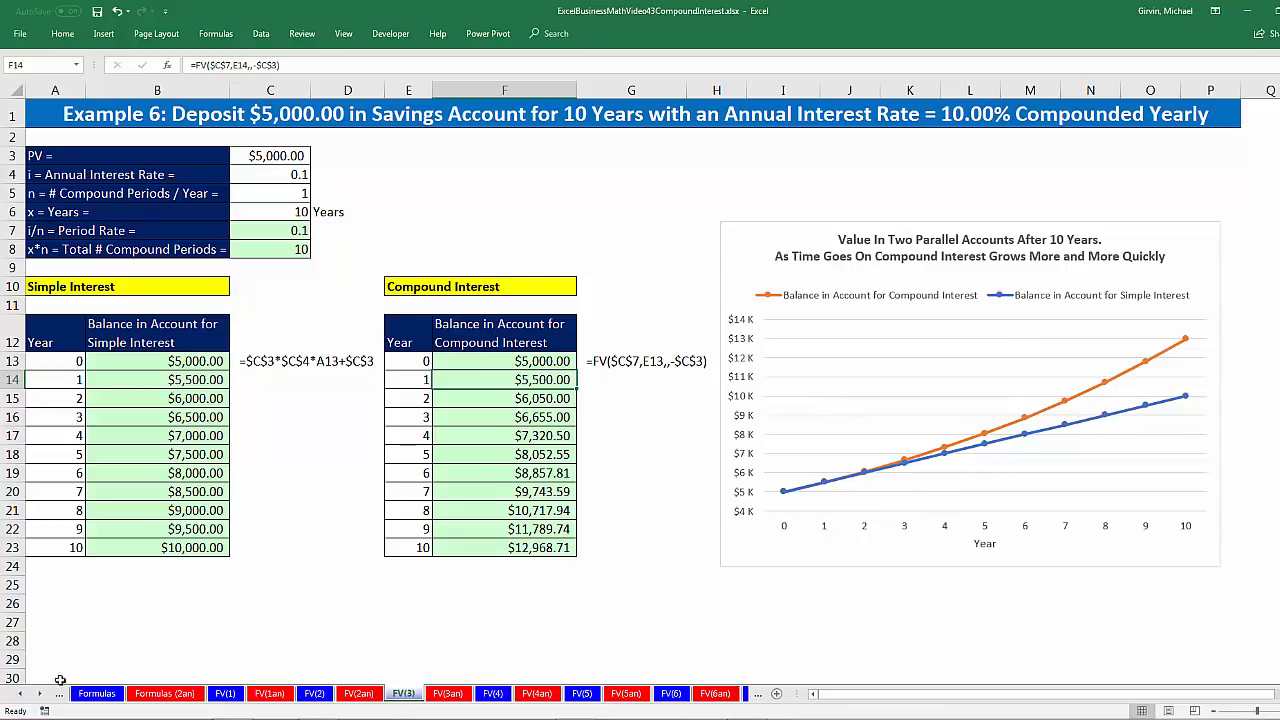
Step: Review the concept sheets in reverse order: Formulas, Cash Flow, New Terms for C, Two Sides (2) and Two Sides (1)
{"action": "left_click", "coordinate": [22, 697]}
{"action": "left_click", "coordinate": [515, 693]}
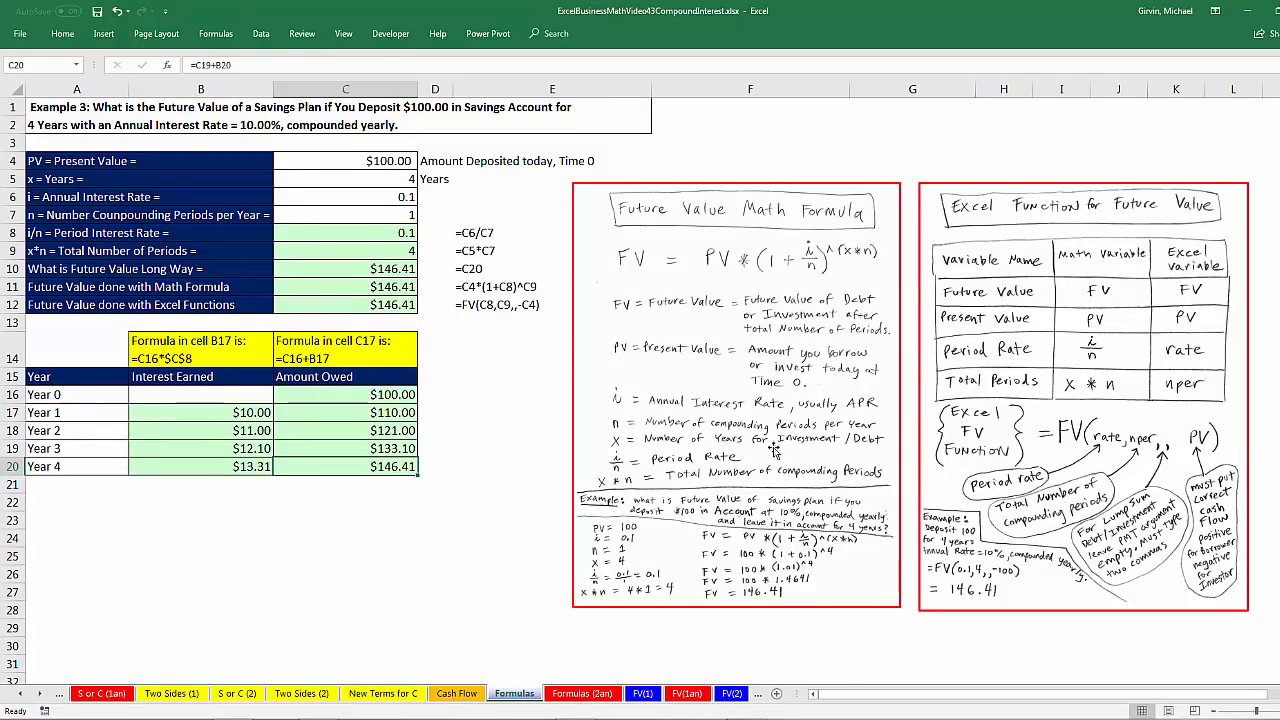
{"action": "left_click", "coordinate": [456, 694]}
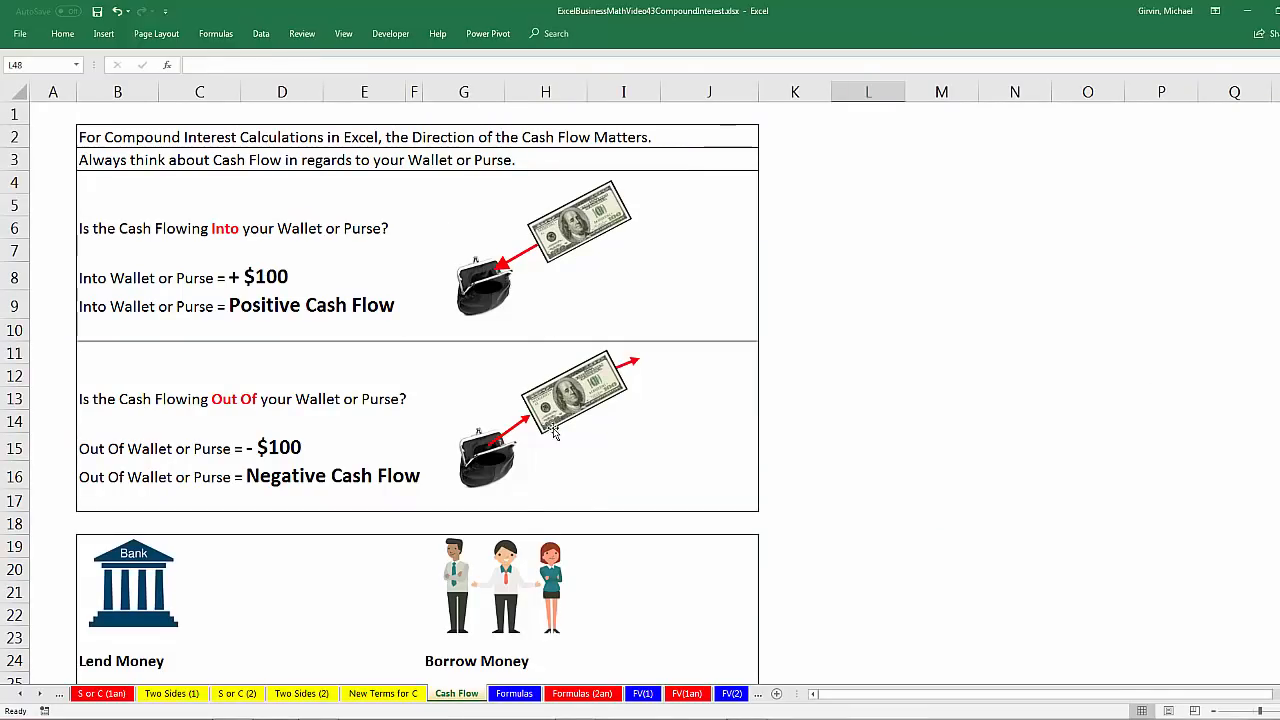
{"action": "left_click", "coordinate": [383, 695]}
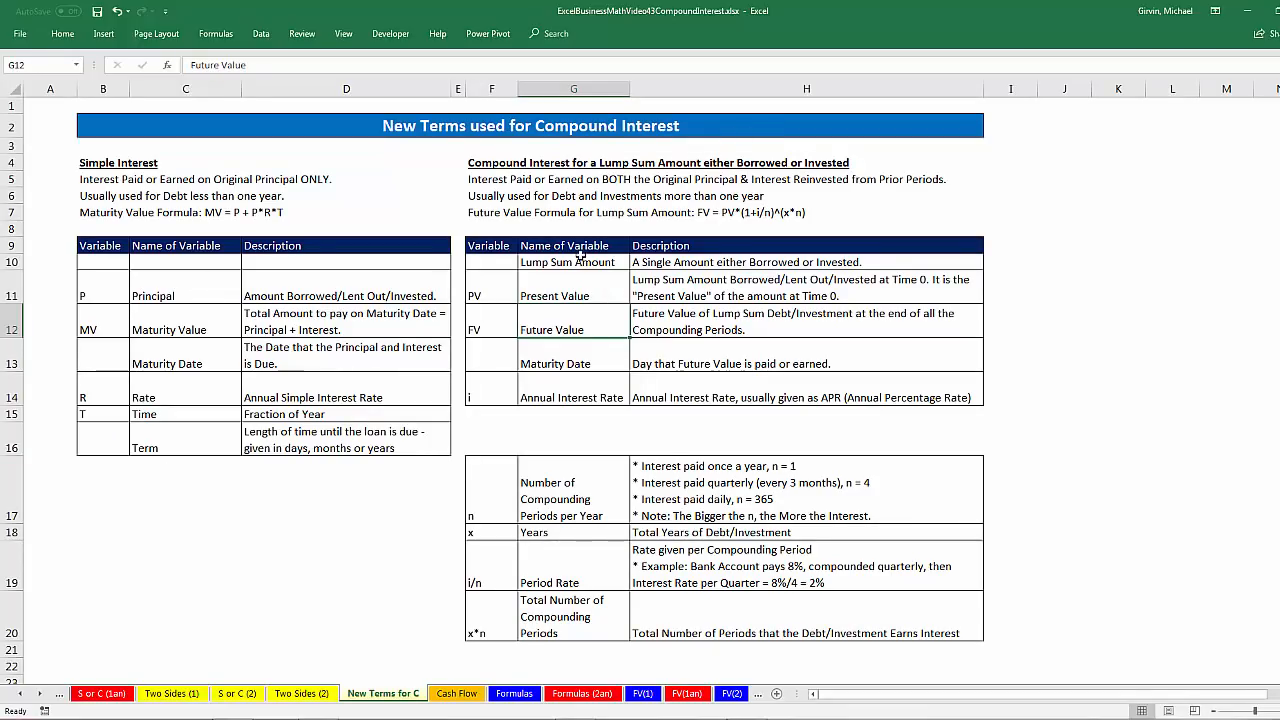
{"action": "left_click", "coordinate": [303, 695]}
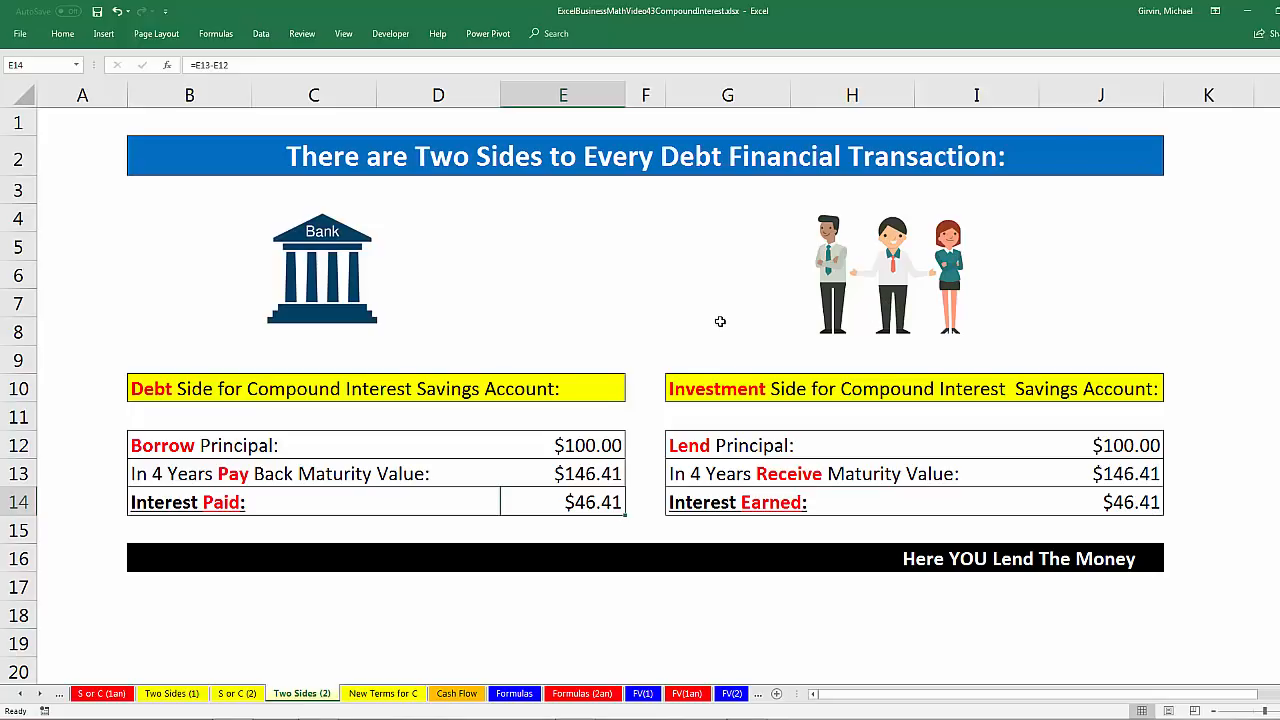
{"action": "left_click", "coordinate": [170, 693]}
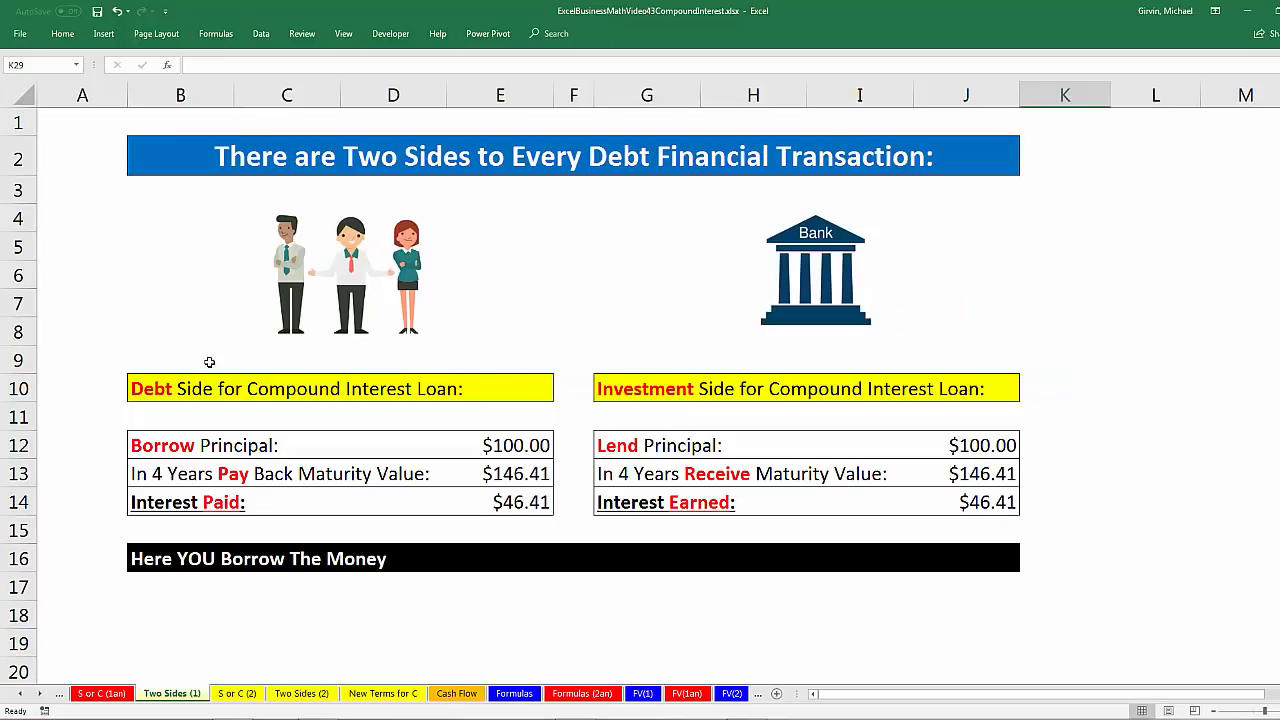